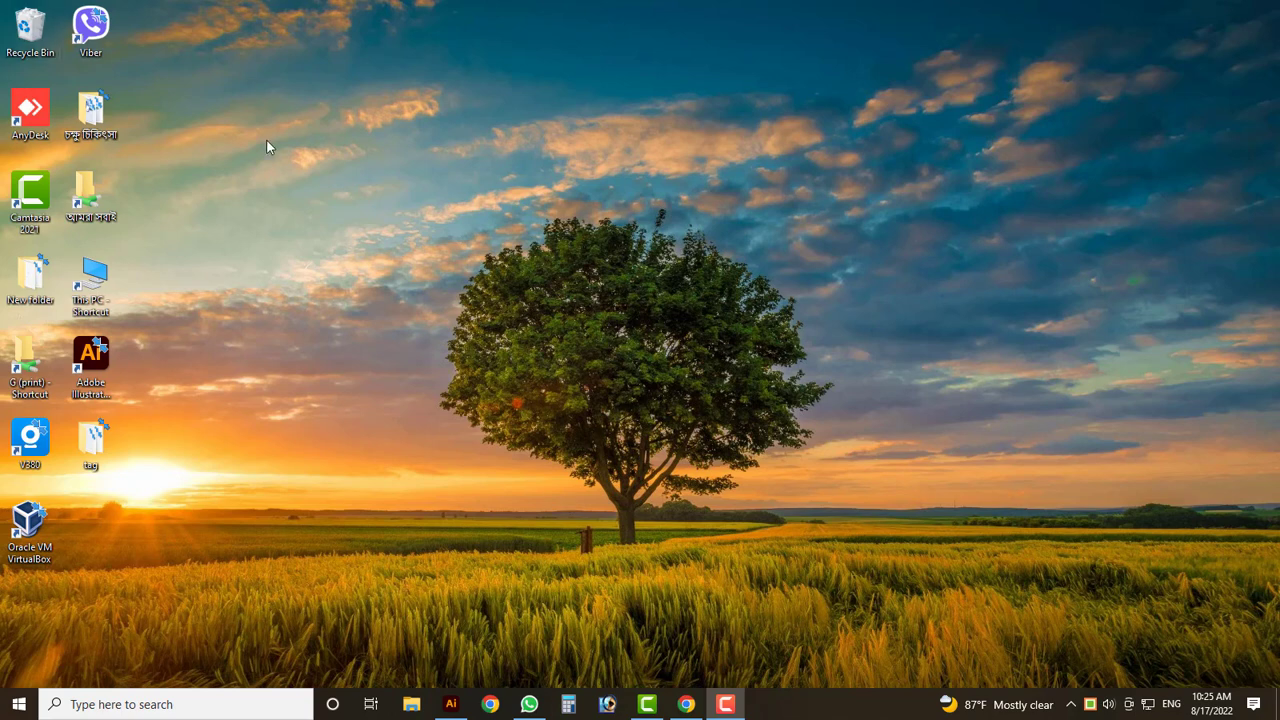
- Bring the Enterprise Visiting Card document in Illustrator to the front
click(450, 702)
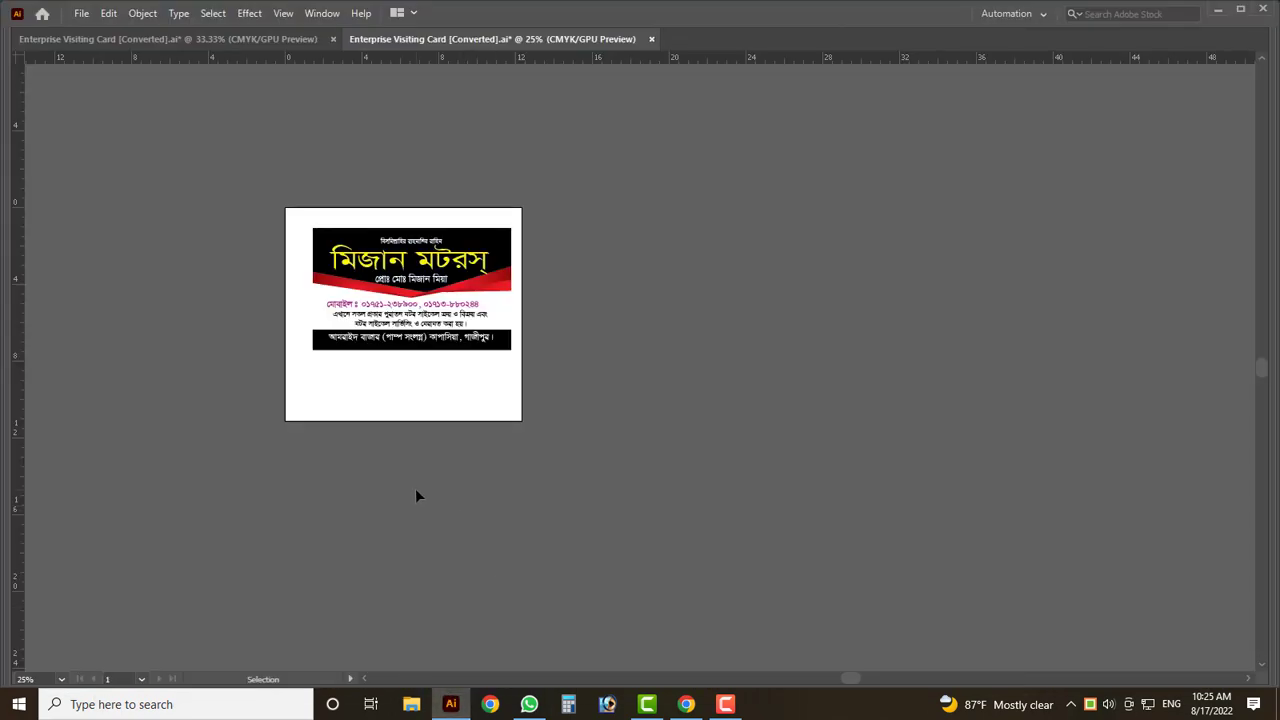
- View the card at actual size with Ctrl+1
scroll(417, 495, up, 1)
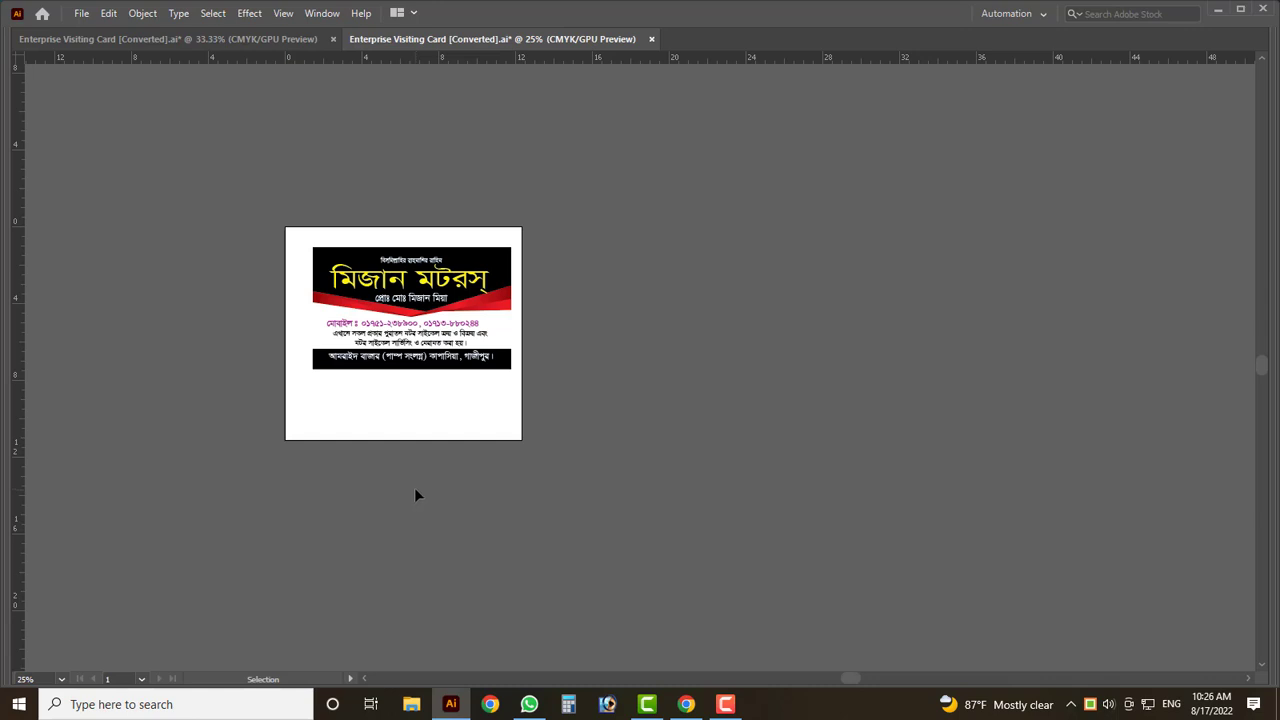
key(ctrl+1)
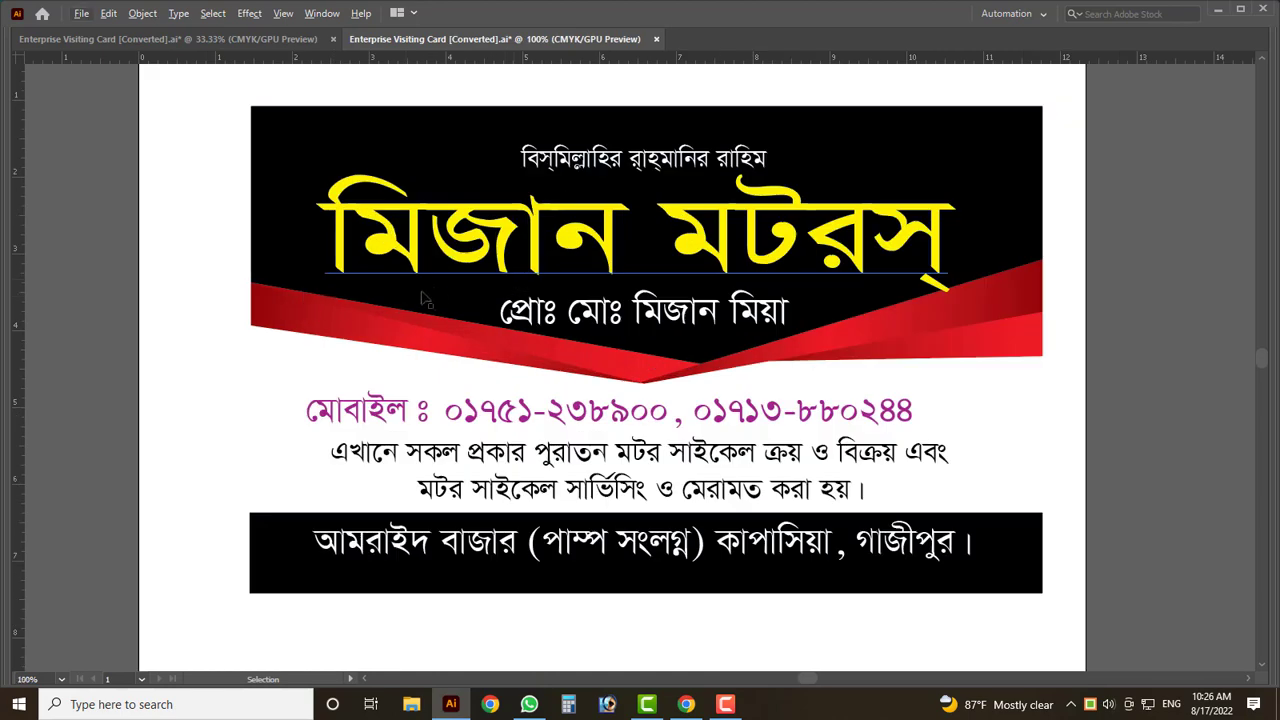
scroll(333, 320, down, 1)
scroll(457, 489, down, 3)
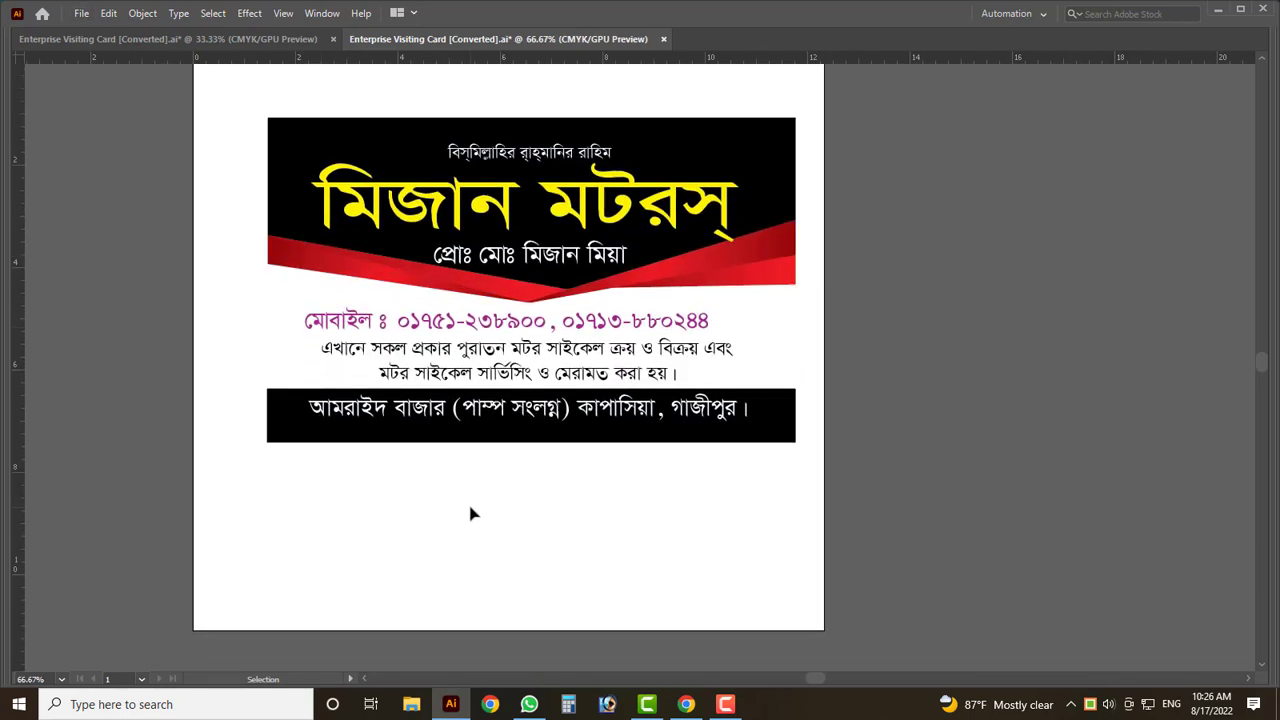
- Show the tools and panels again and zoom out until the whole card fits
key(Tab)
key(ctrl+minus)
key(ctrl+minus)
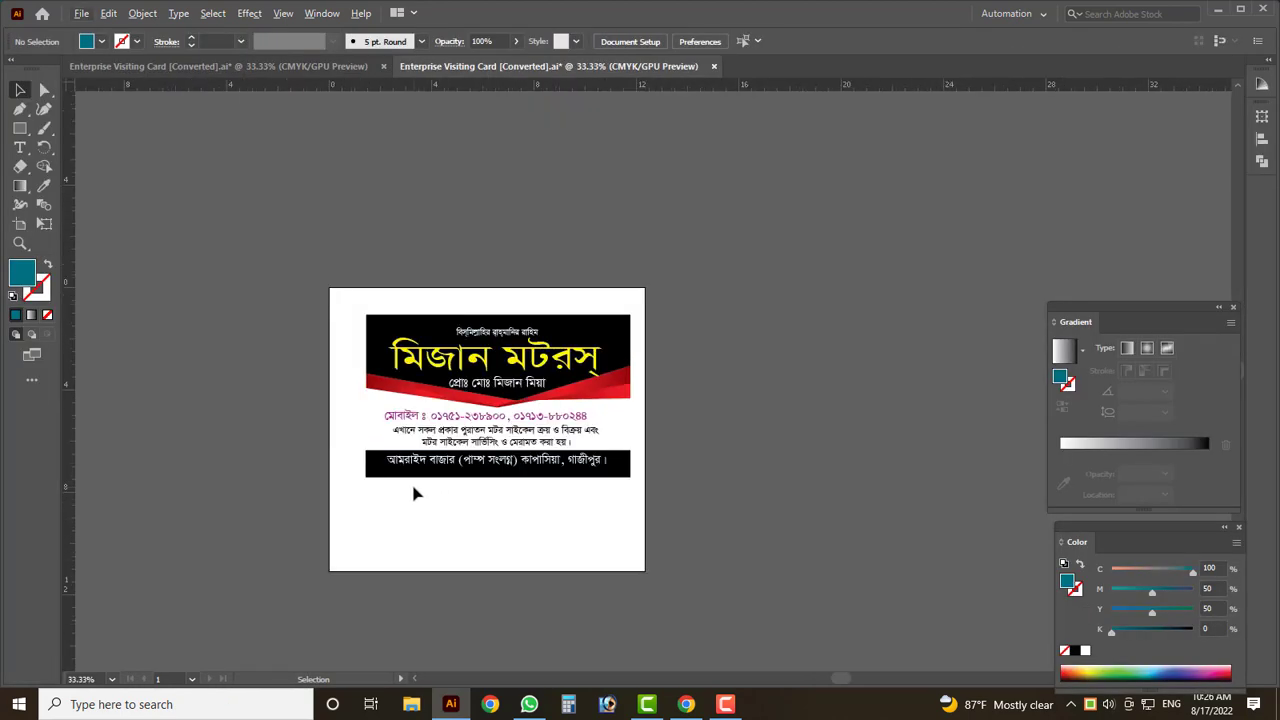
scroll(417, 491, down, 2)
scroll(499, 414, up, 3)
scroll(494, 414, up, 1)
scroll(494, 414, down, 1)
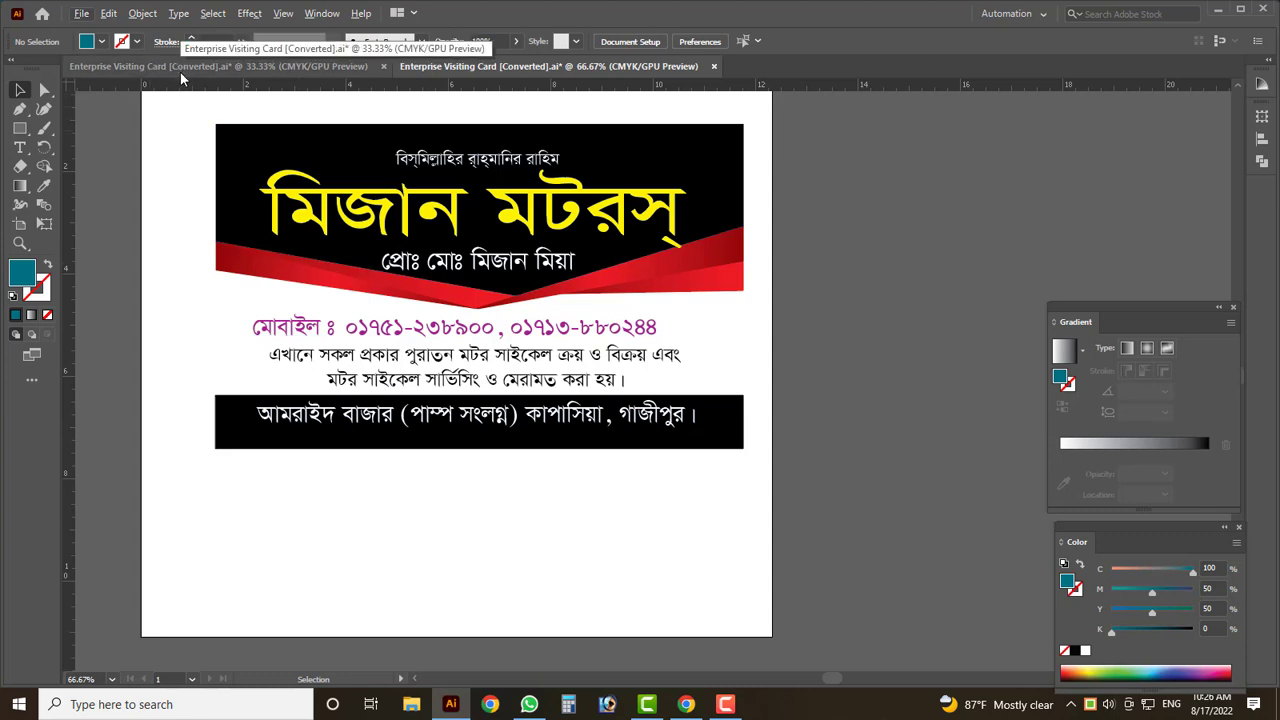
scroll(738, 374, up, 1)
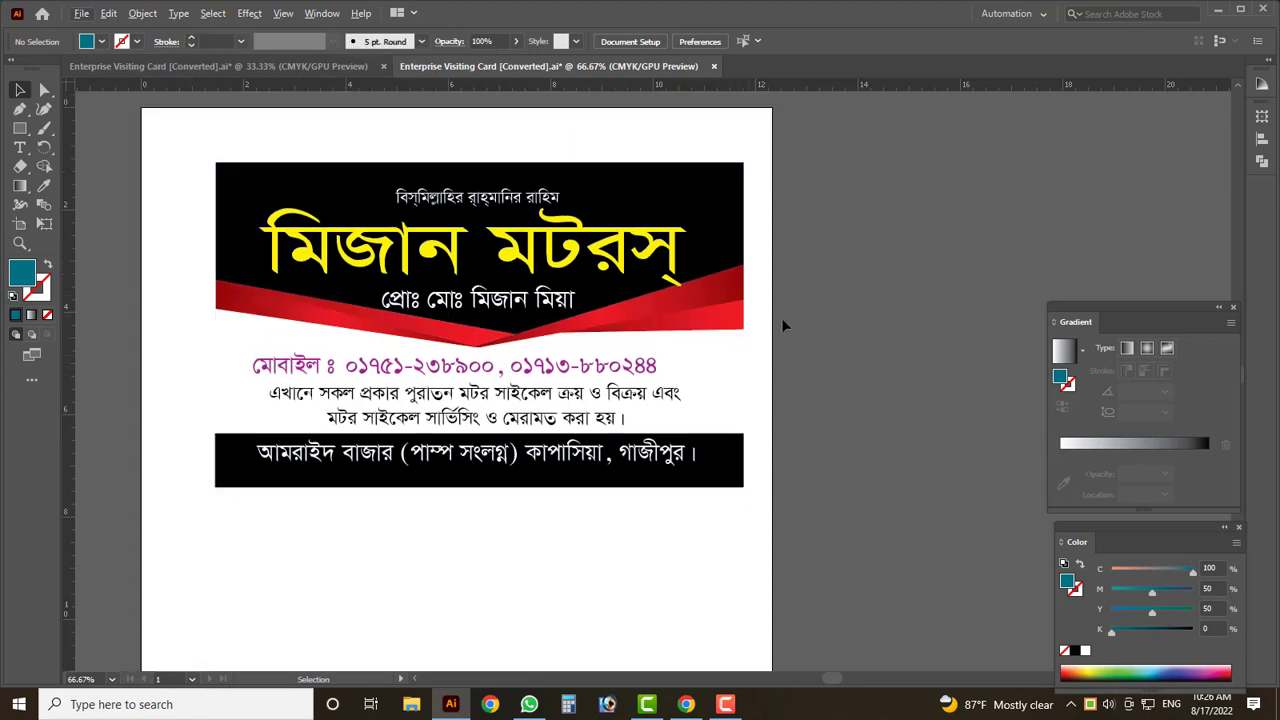
scroll(860, 276, down, 1)
scroll(141, 241, down, 2)
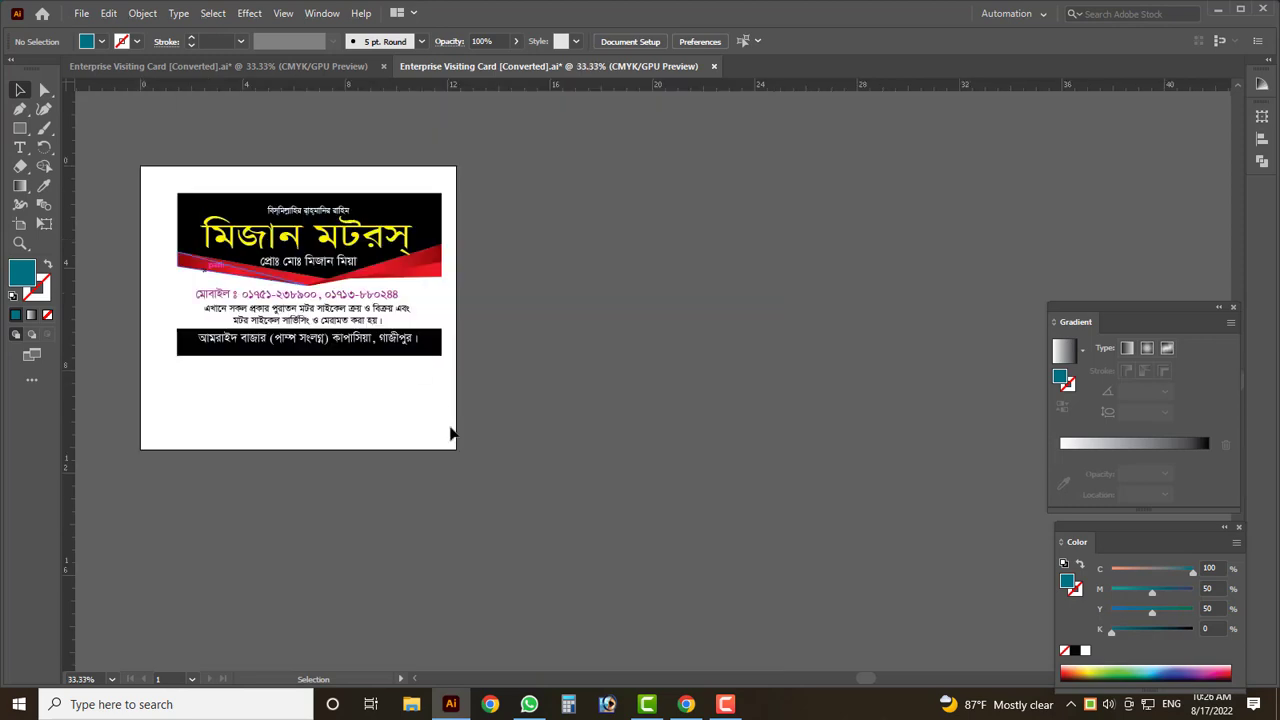
drag(451, 445, 146, 181)
key(ctrl+plus)
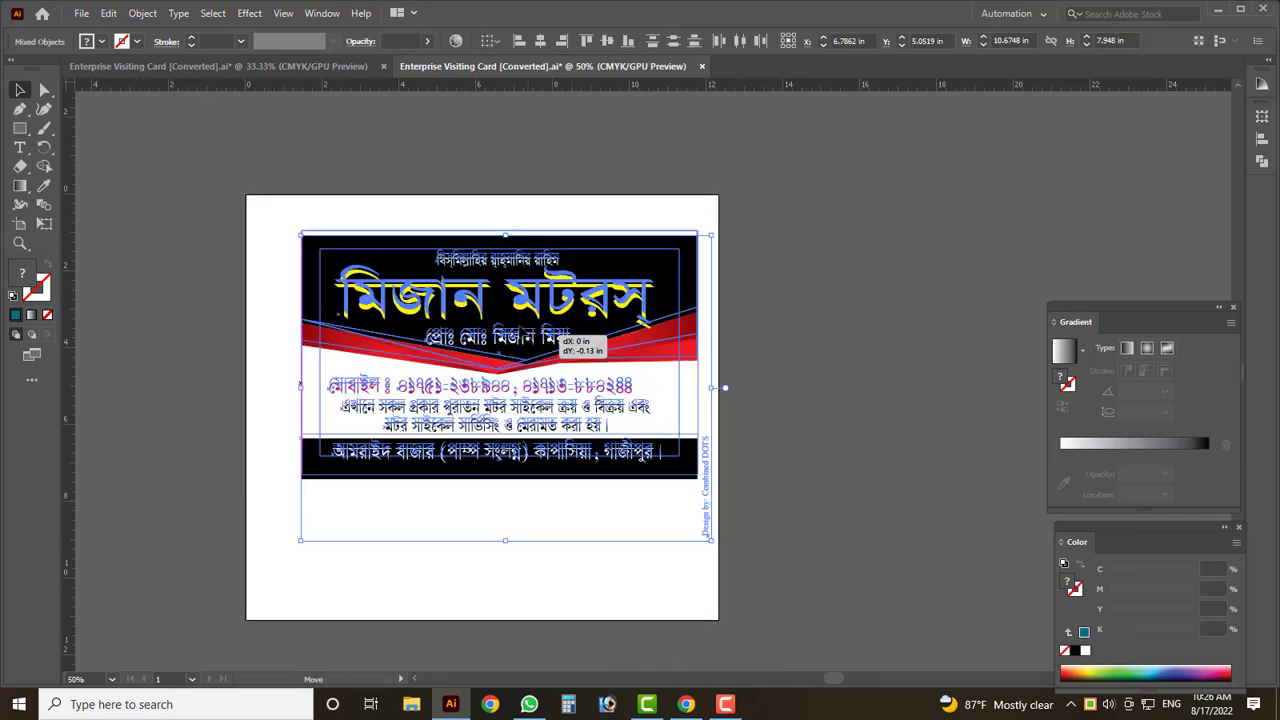
click(707, 444)
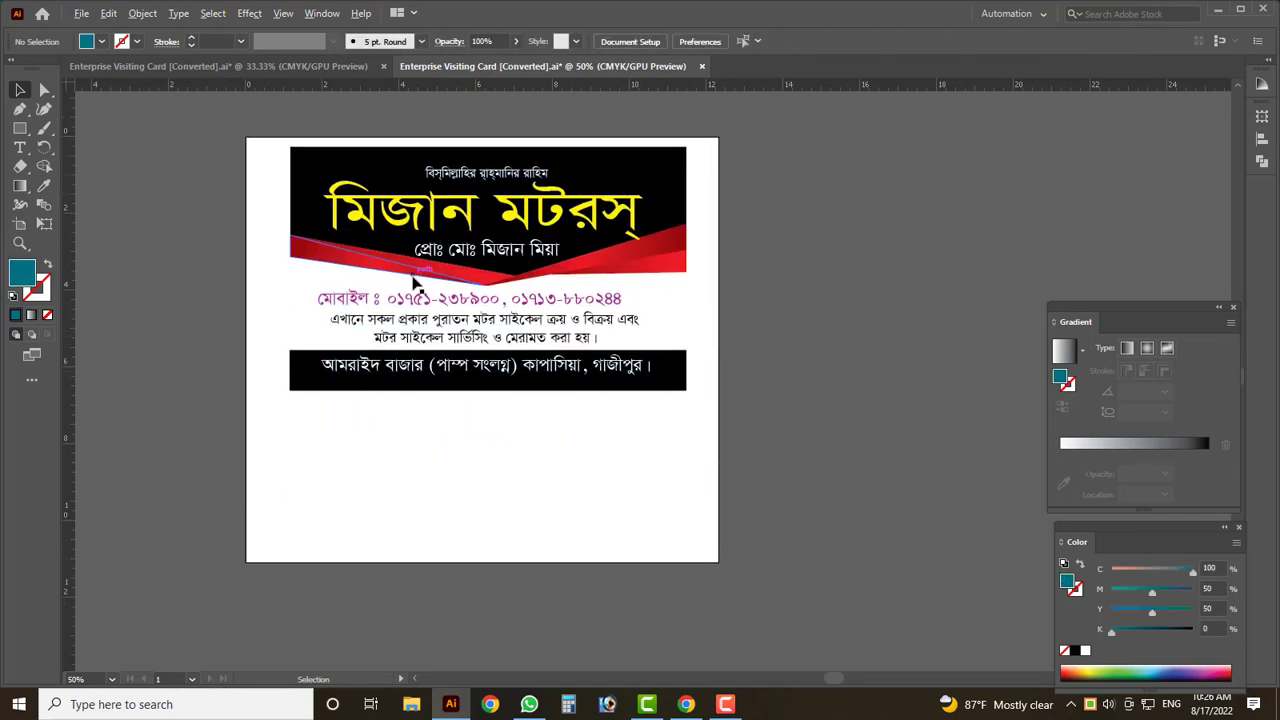
key(ctrl+plus)
scroll(432, 284, up, 2)
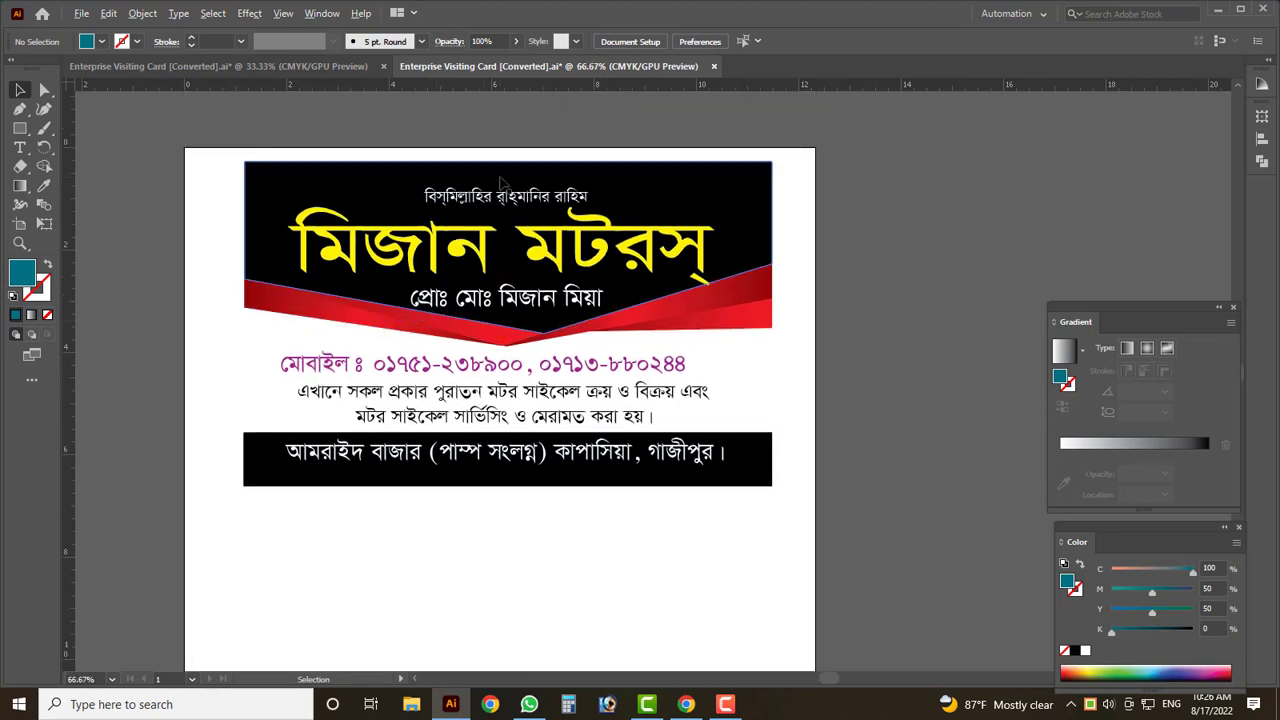
scroll(637, 358, up, 2)
scroll(637, 358, down, 4)
drag(750, 336, 737, 206)
drag(703, 412, 835, 346)
drag(487, 426, 407, 451)
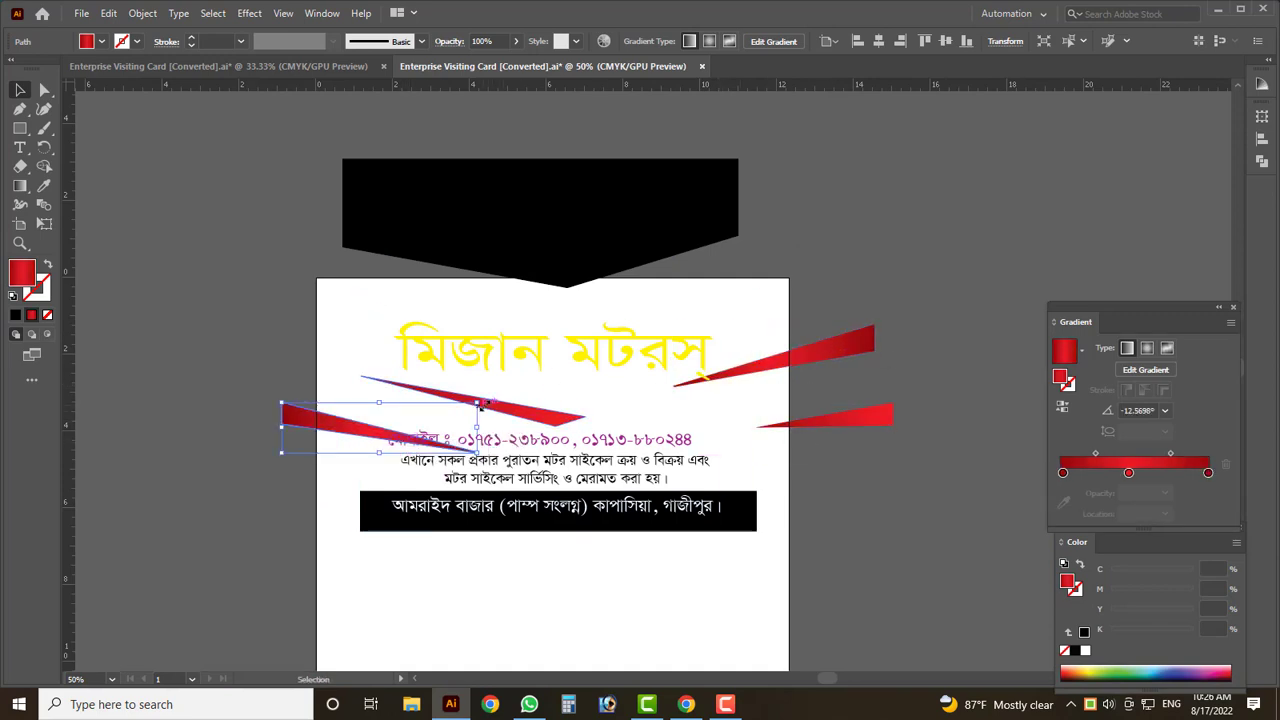
click(540, 418)
drag(540, 418, 552, 415)
click(740, 607)
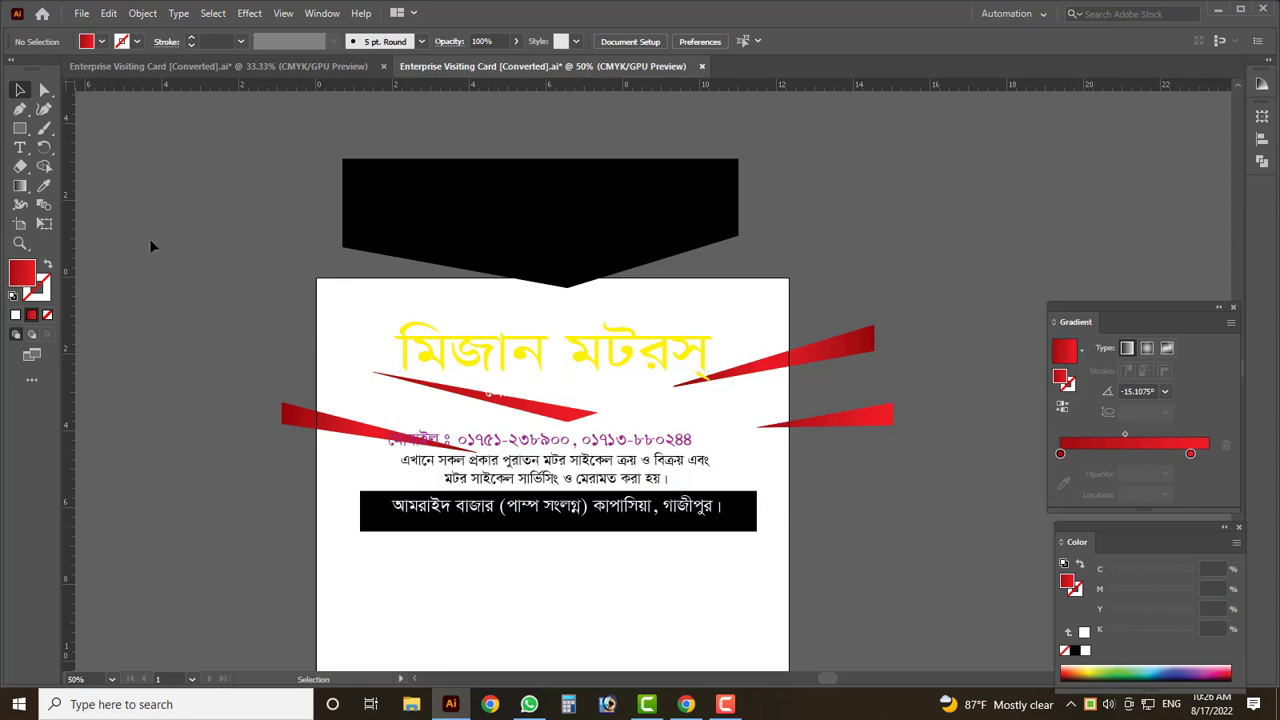
key(ctrl+z)
key(ctrl+z)
key(ctrl+z)
key(ctrl+z)
key(ctrl+z)
key(ctrl+z)
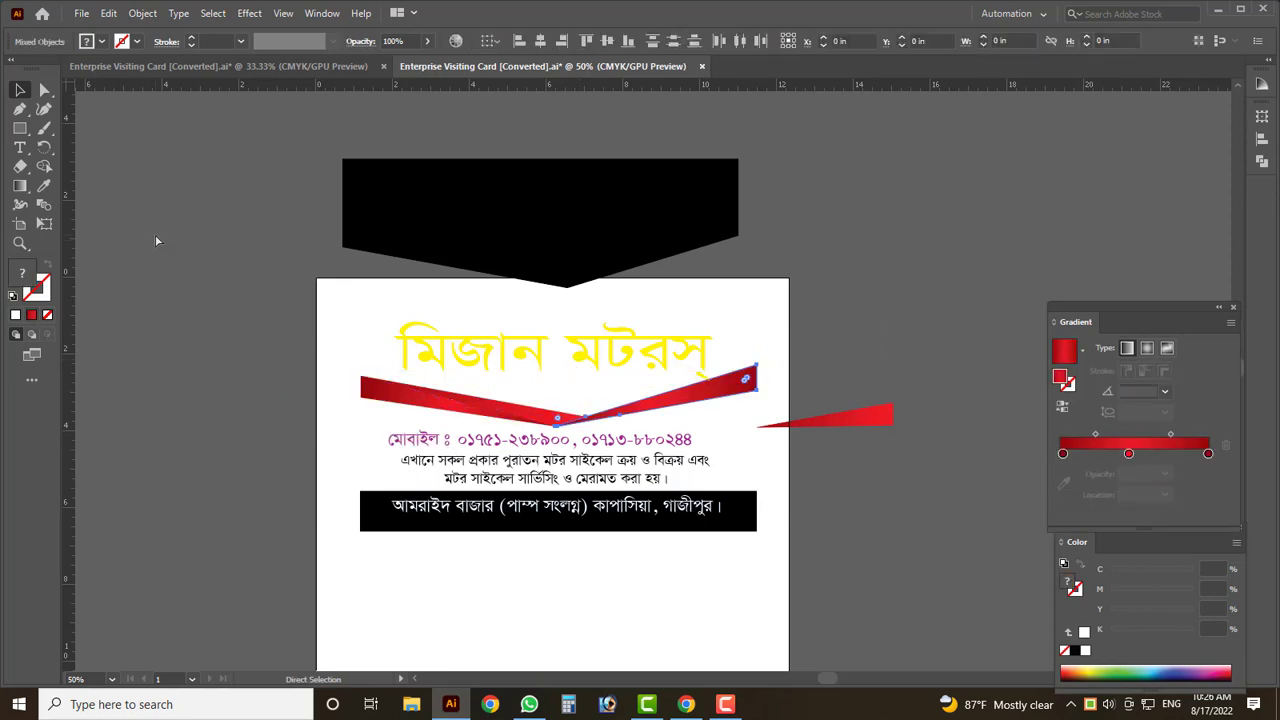
key(ctrl+z)
key(ctrl+z)
scroll(281, 412, down, 3)
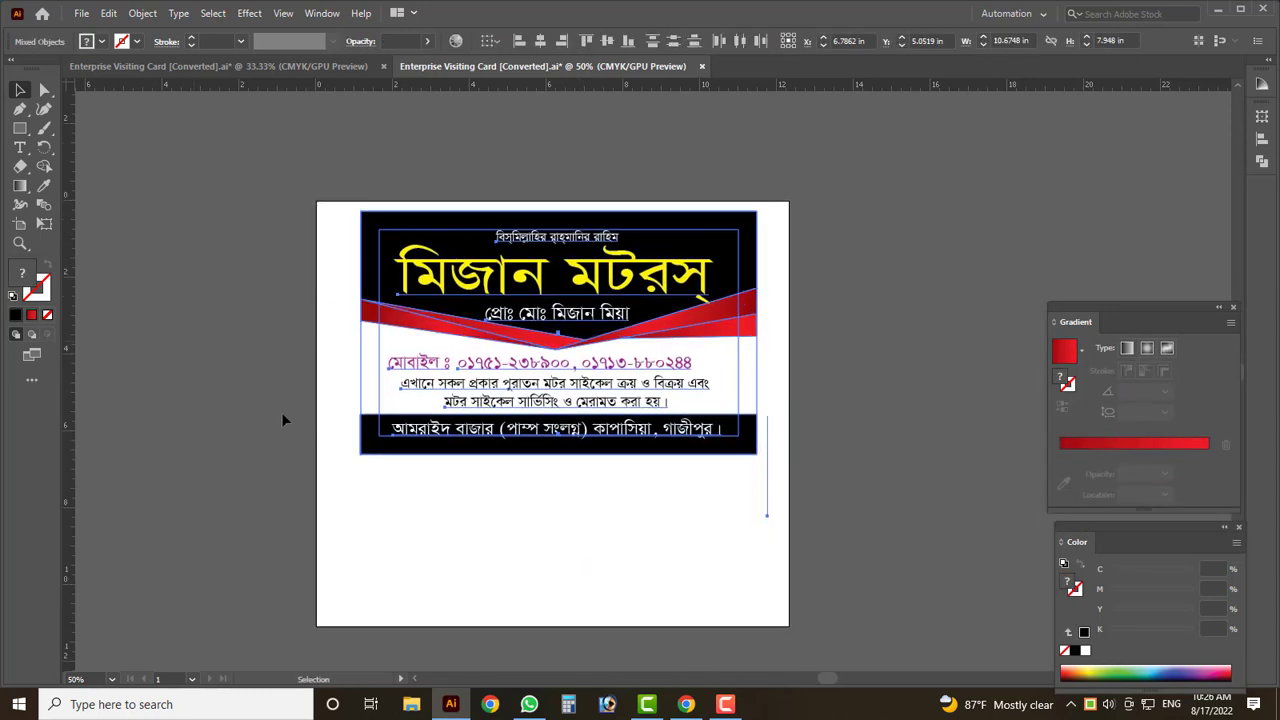
click(339, 424)
scroll(339, 424, down, 1)
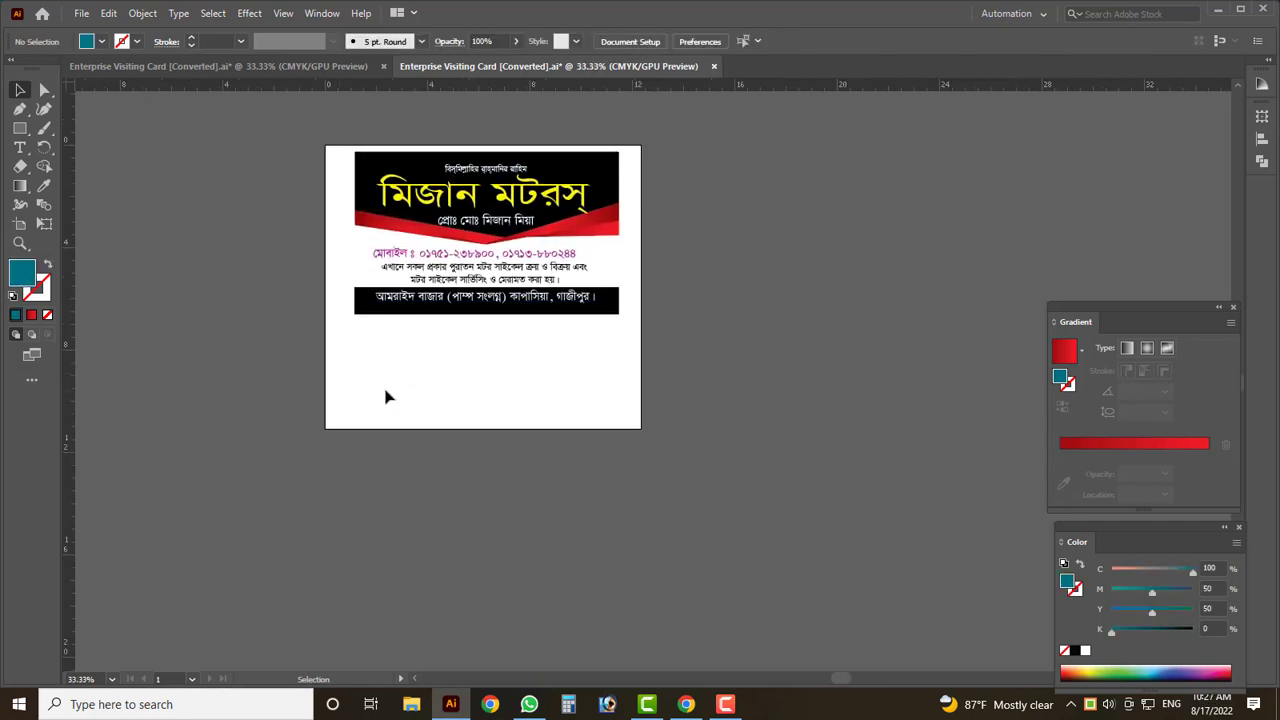
- Draw a thin three-point triangle with the Pen tool left of the card
click(19, 116)
click(127, 283)
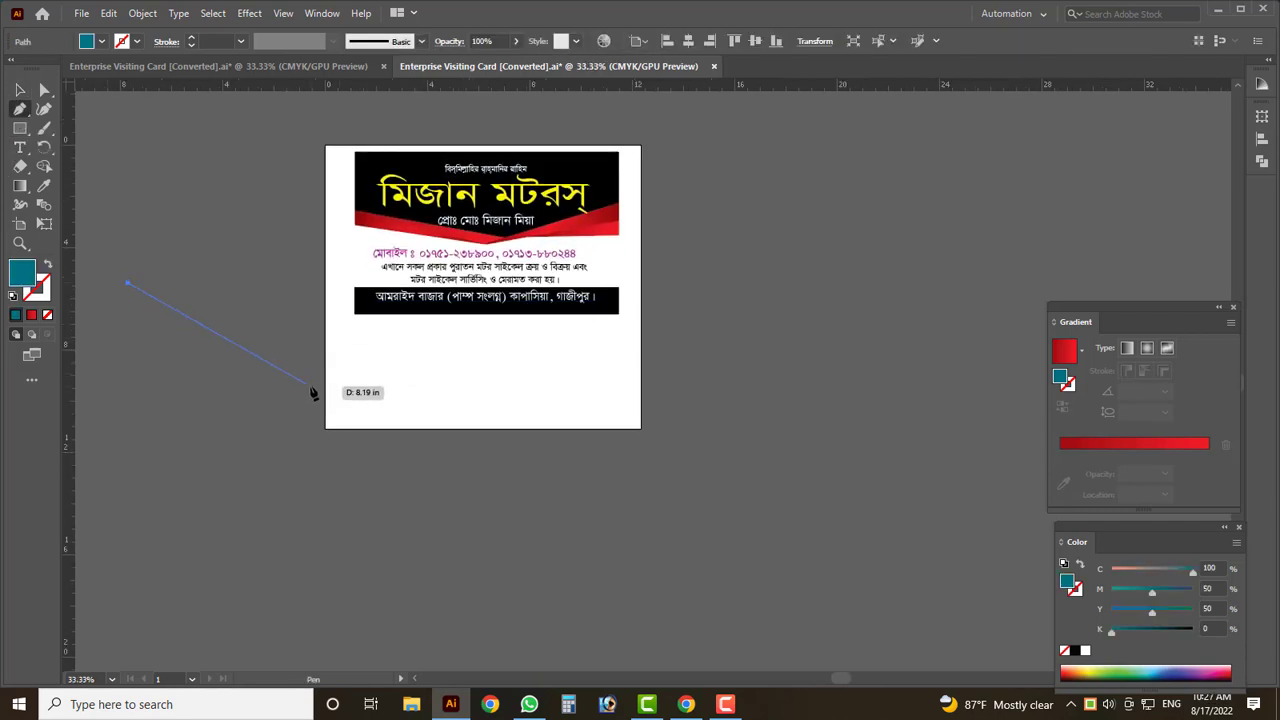
click(311, 383)
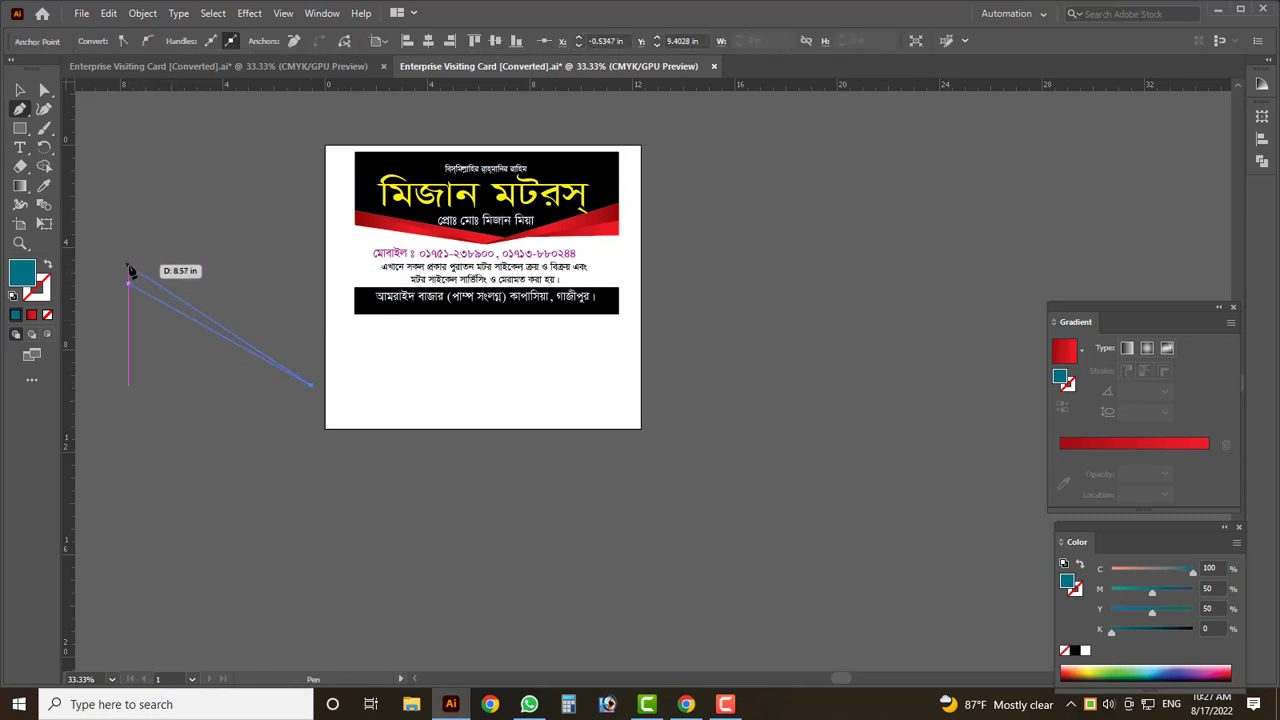
click(127, 265)
click(21, 92)
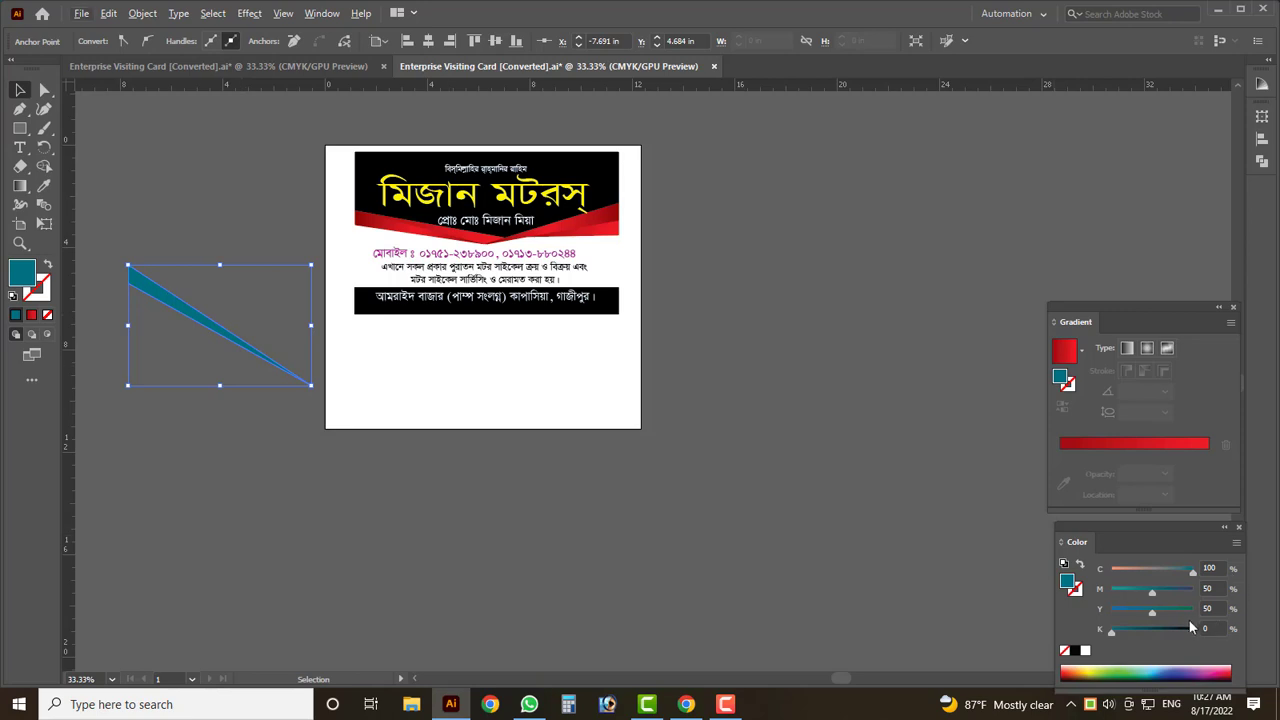
- Fill the triangle red (C0 M100 Y100 K0) in the Color panel
drag(1152, 592, 1108, 576)
click(662, 562)
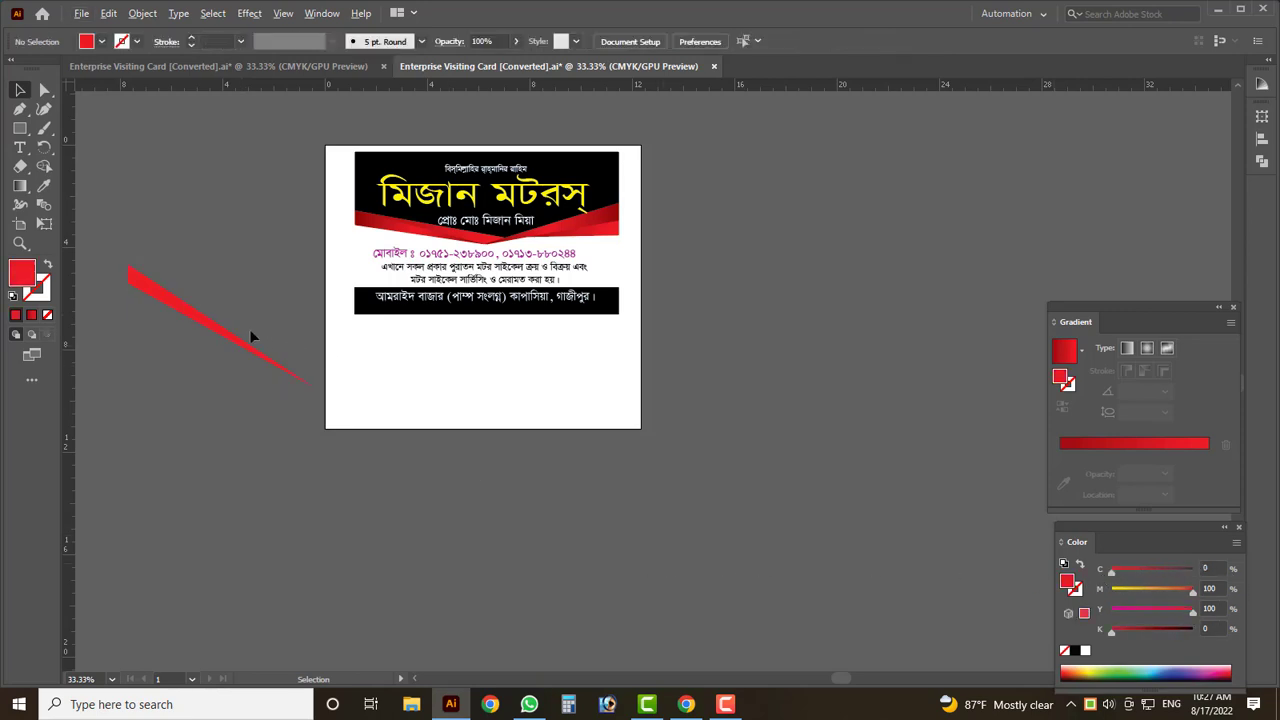
click(205, 328)
scroll(171, 306, up, 3)
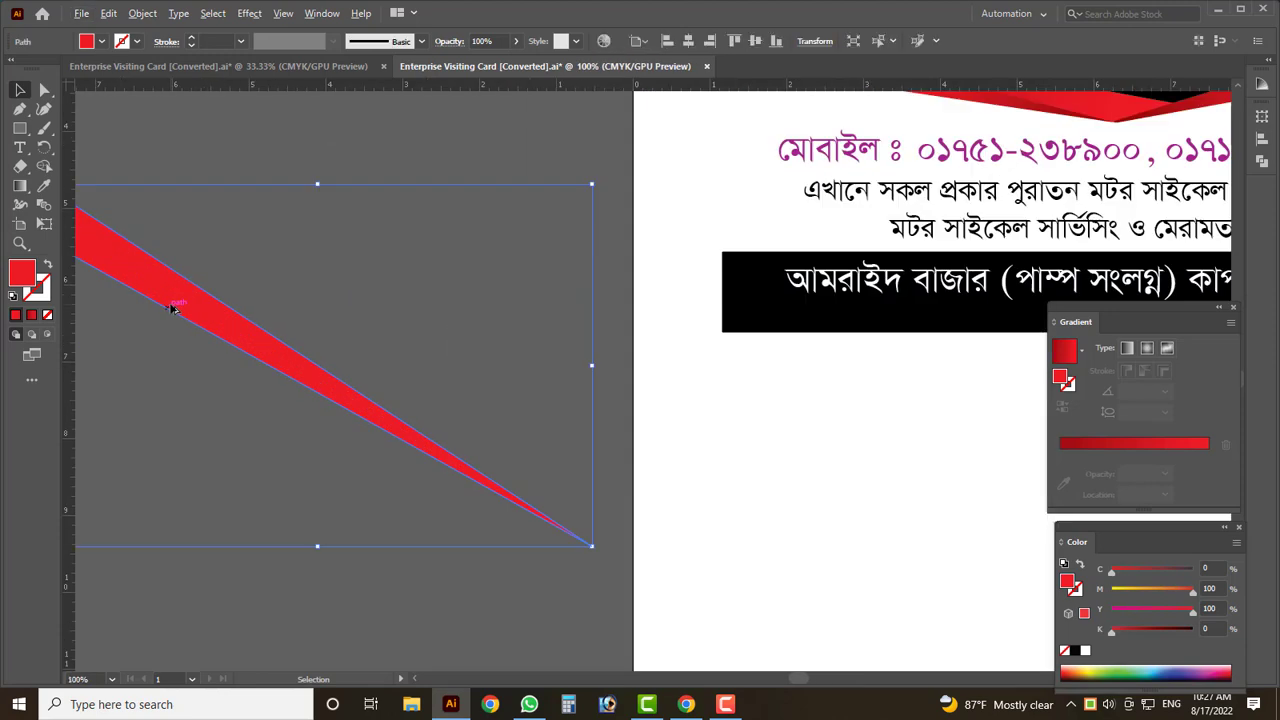
scroll(329, 349, down, 1)
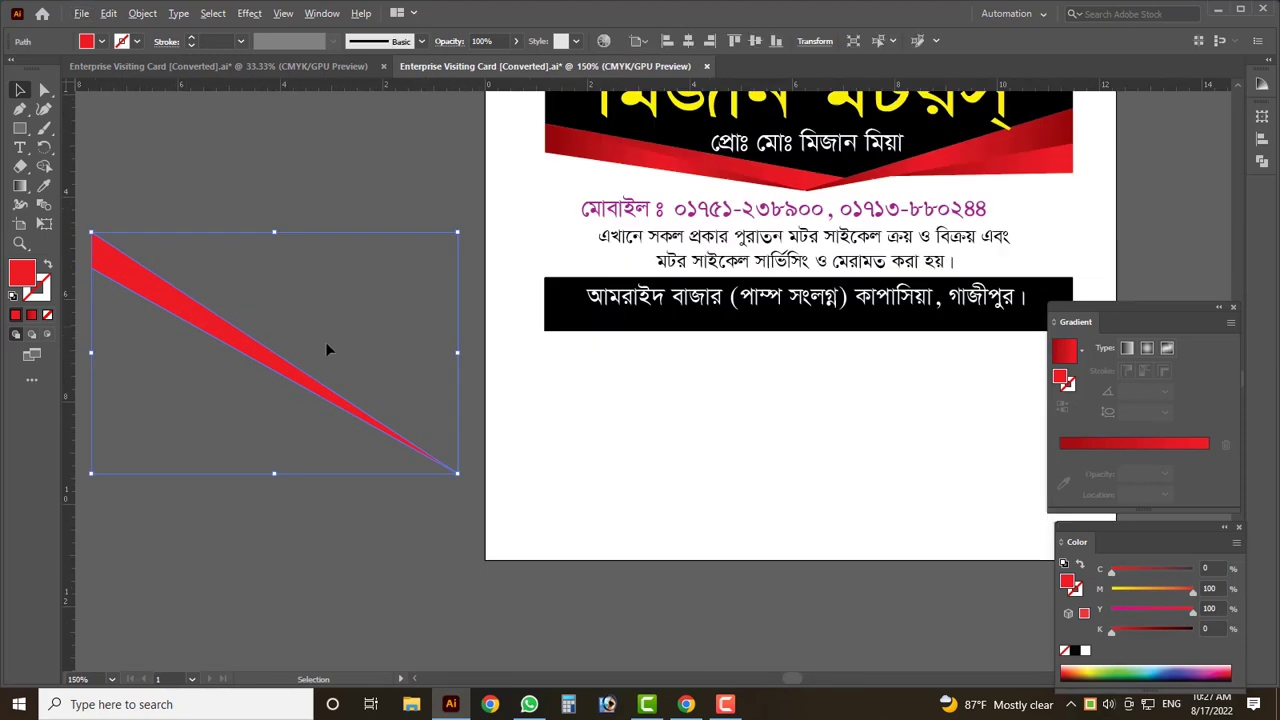
- Apply a linear gradient to the sliver, darkening its left stop to K 45
click(1120, 442)
double_click(1060, 472)
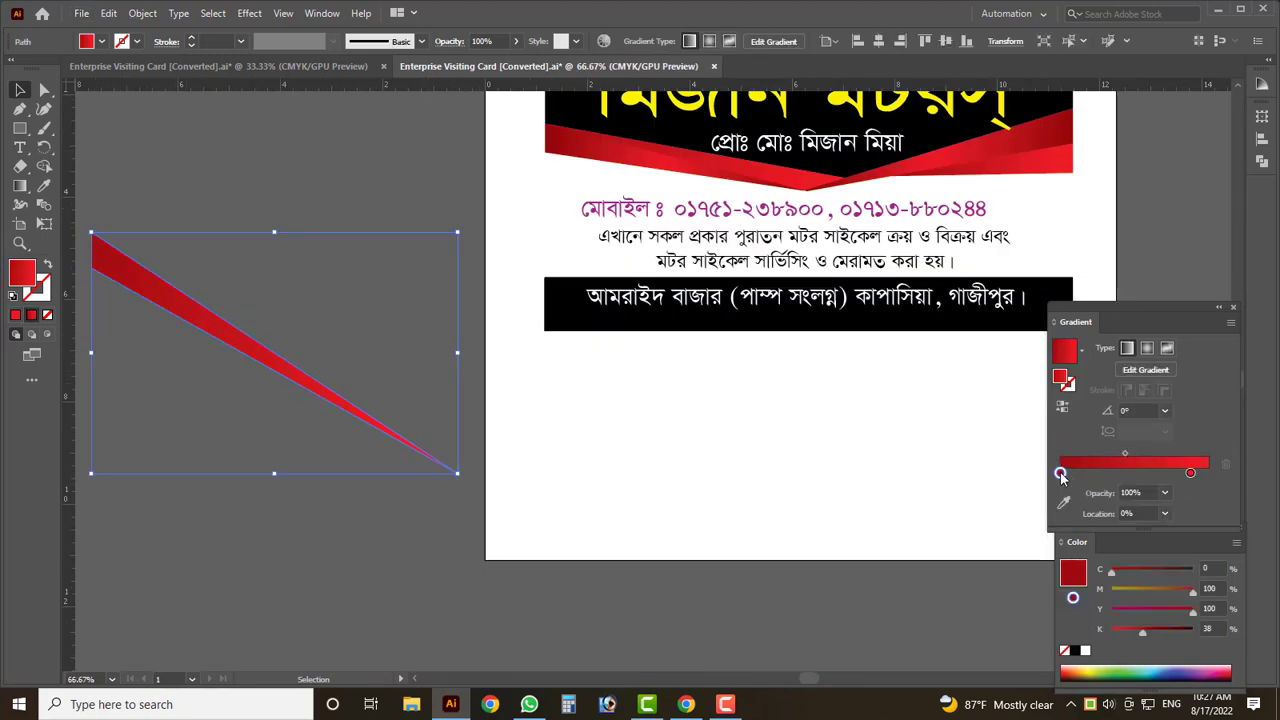
drag(1117, 591, 1110, 593)
double_click(1190, 472)
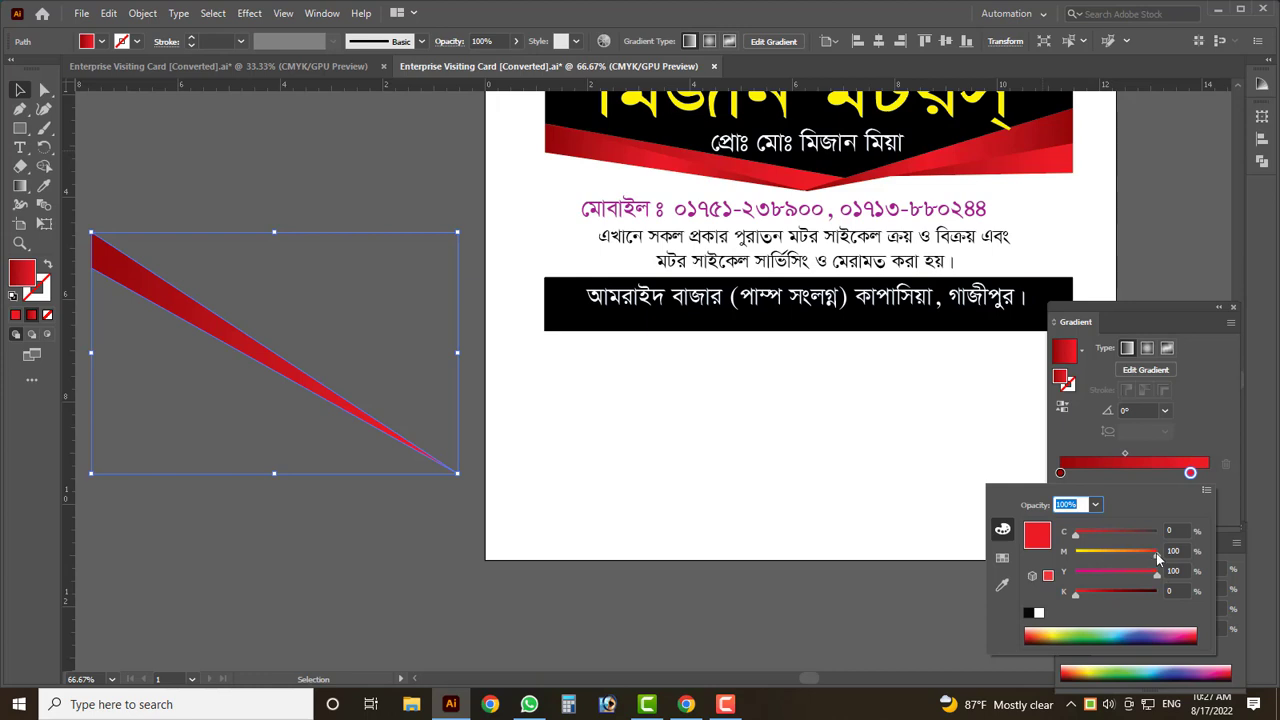
key(Escape)
scroll(371, 290, up, 1)
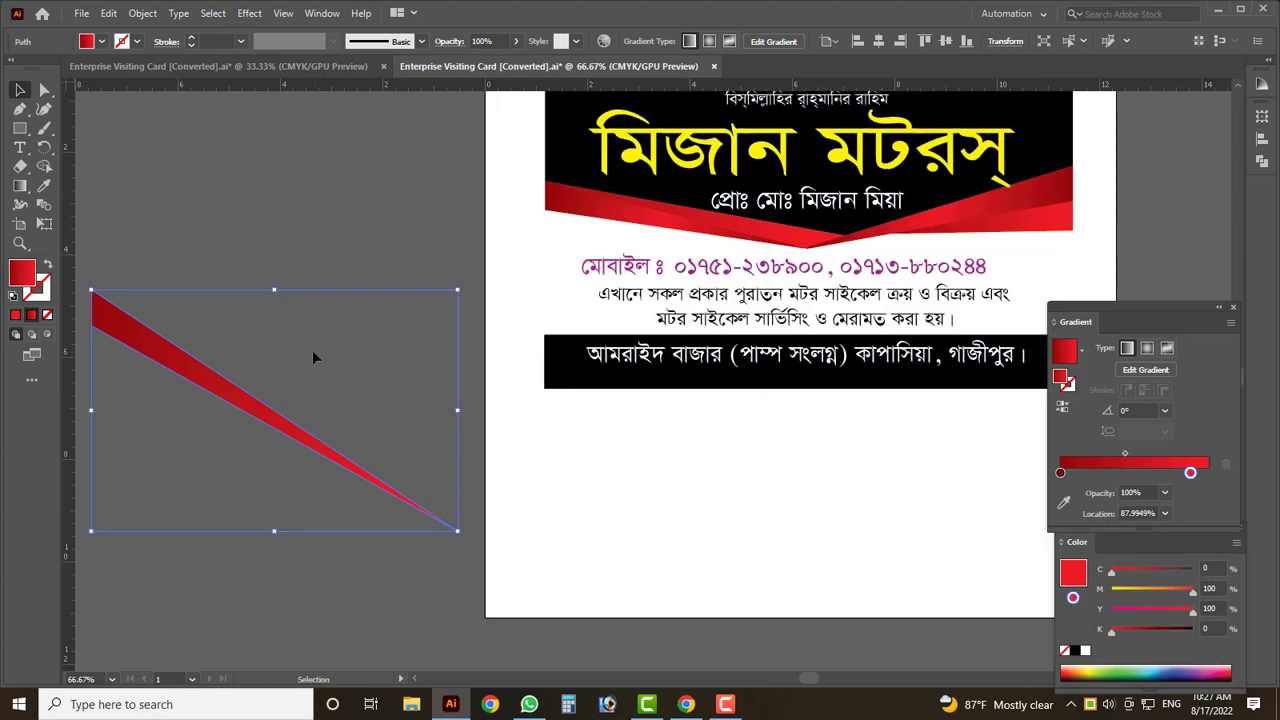
click(227, 249)
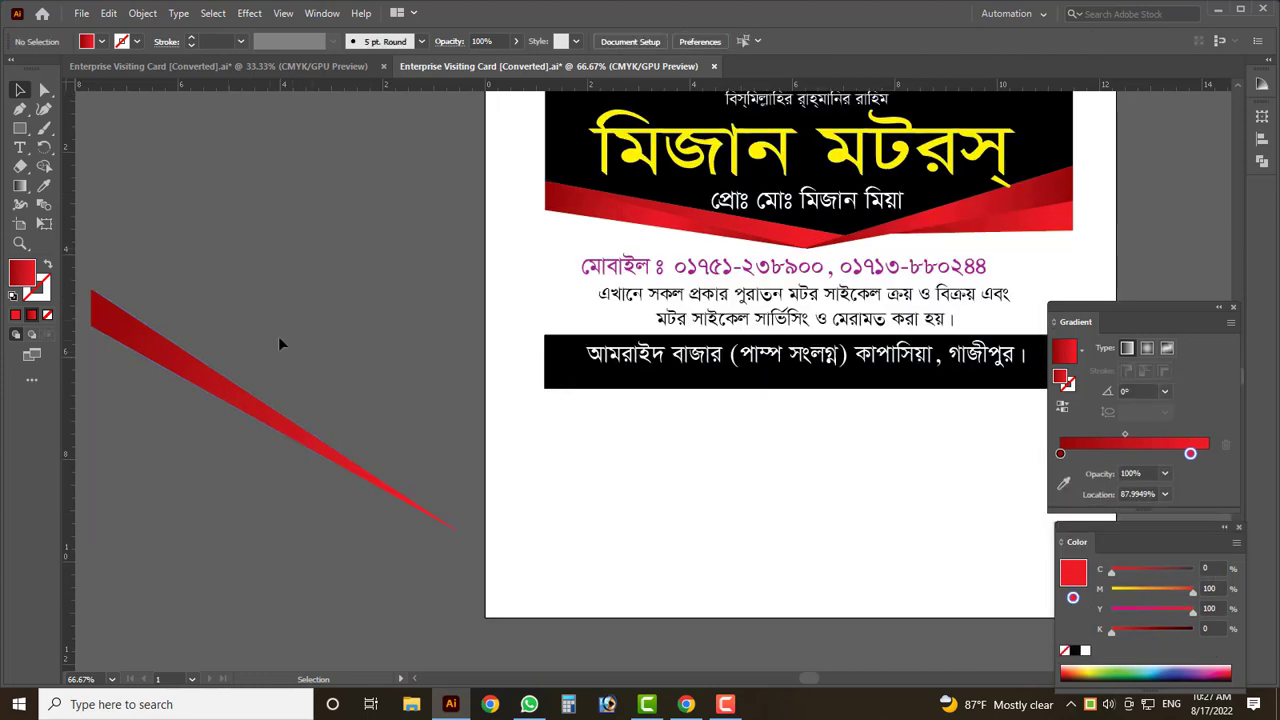
click(19, 108)
ctrl+click(420, 505)
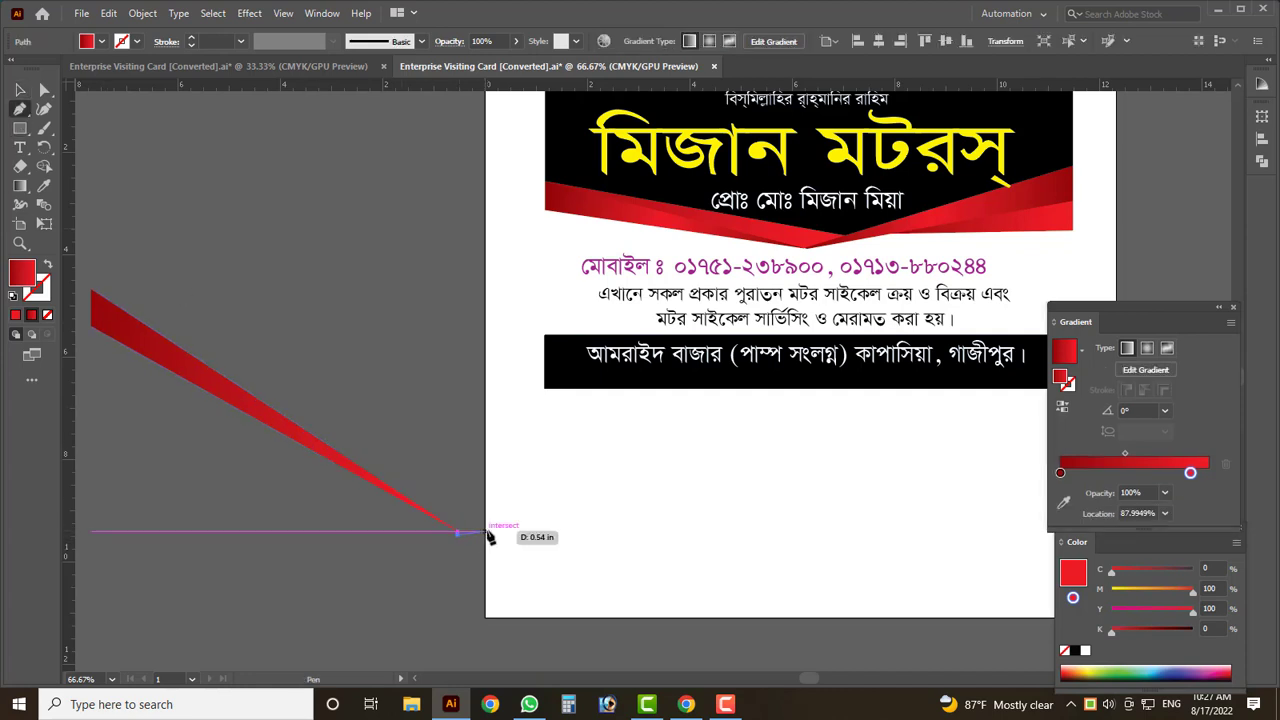
click(507, 520)
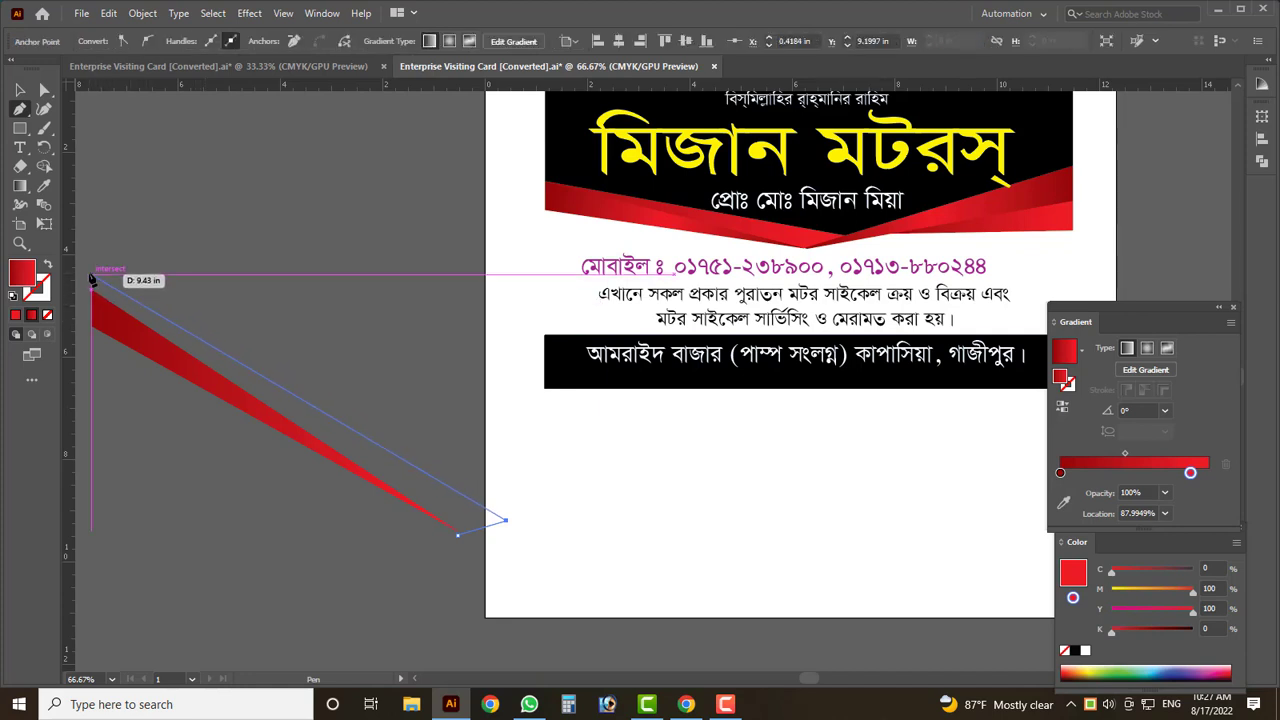
click(91, 277)
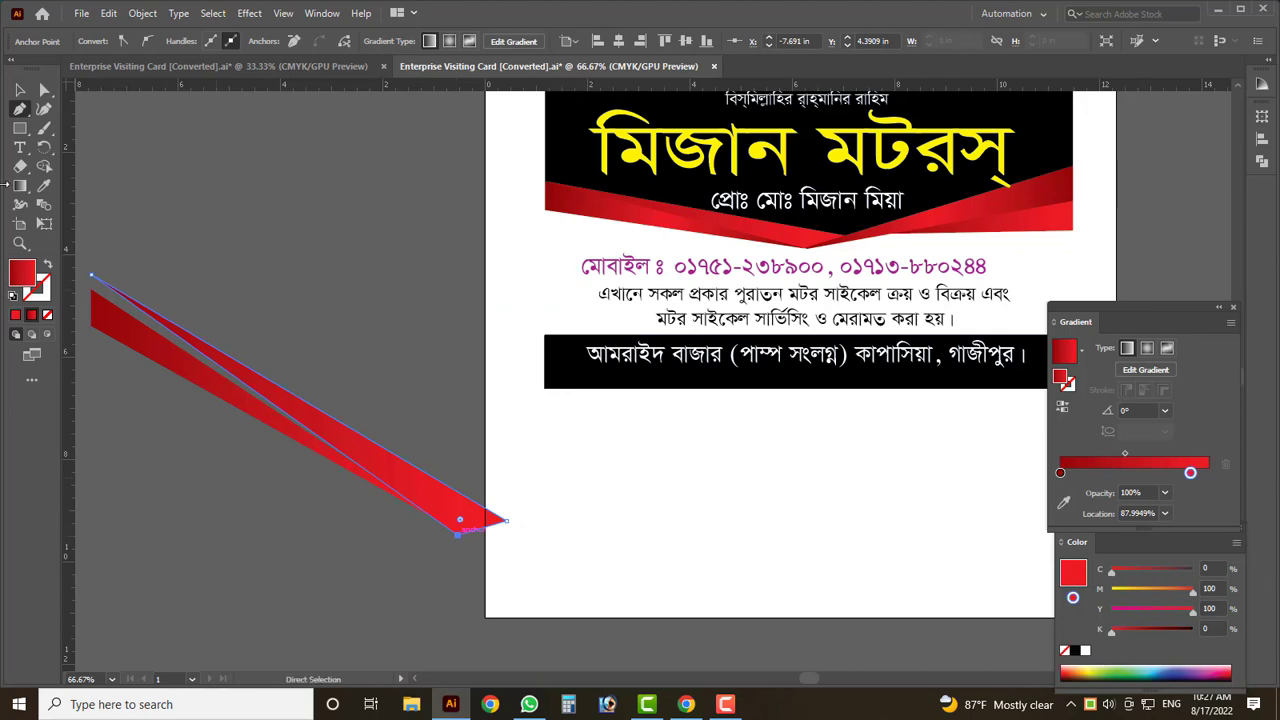
click(20, 89)
click(401, 456)
scroll(308, 443, up, 2)
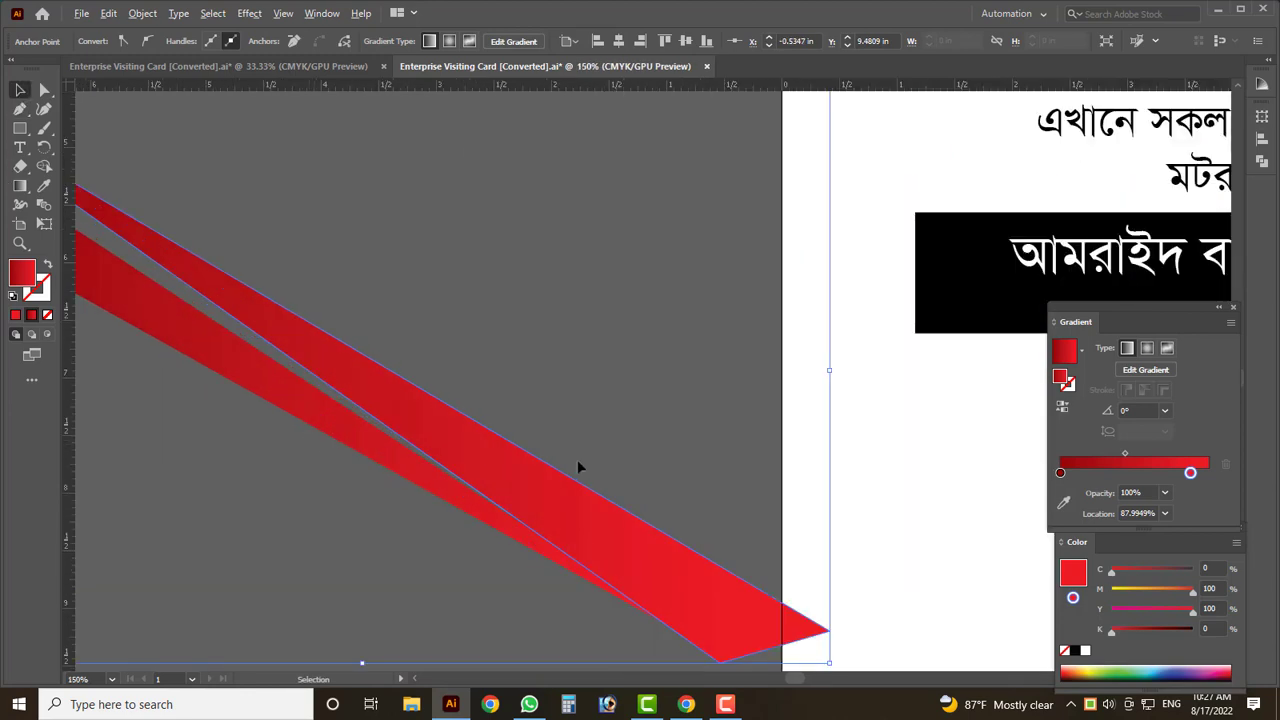
scroll(577, 467, down, 2)
key(ctrl+z)
key(ctrl+z)
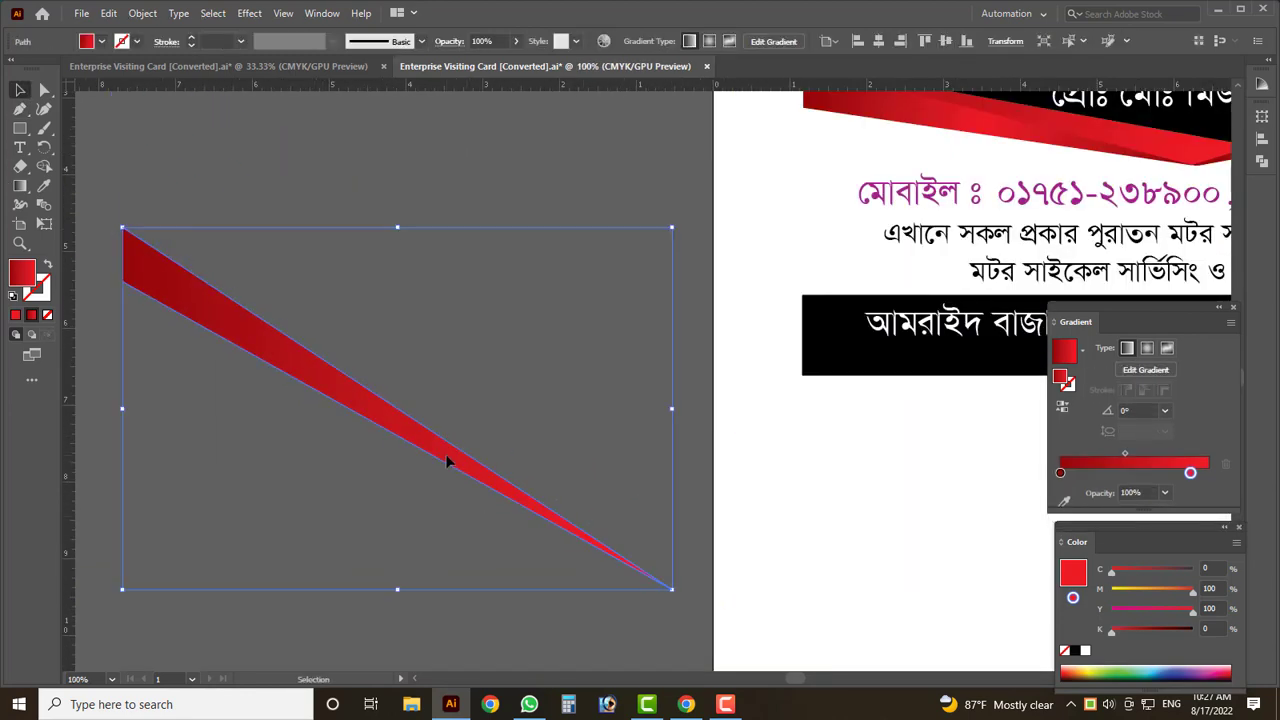
- Make a reflected copy of the red sliver with Transform > Reflect
right_click(447, 461)
mouse_move(530, 356)
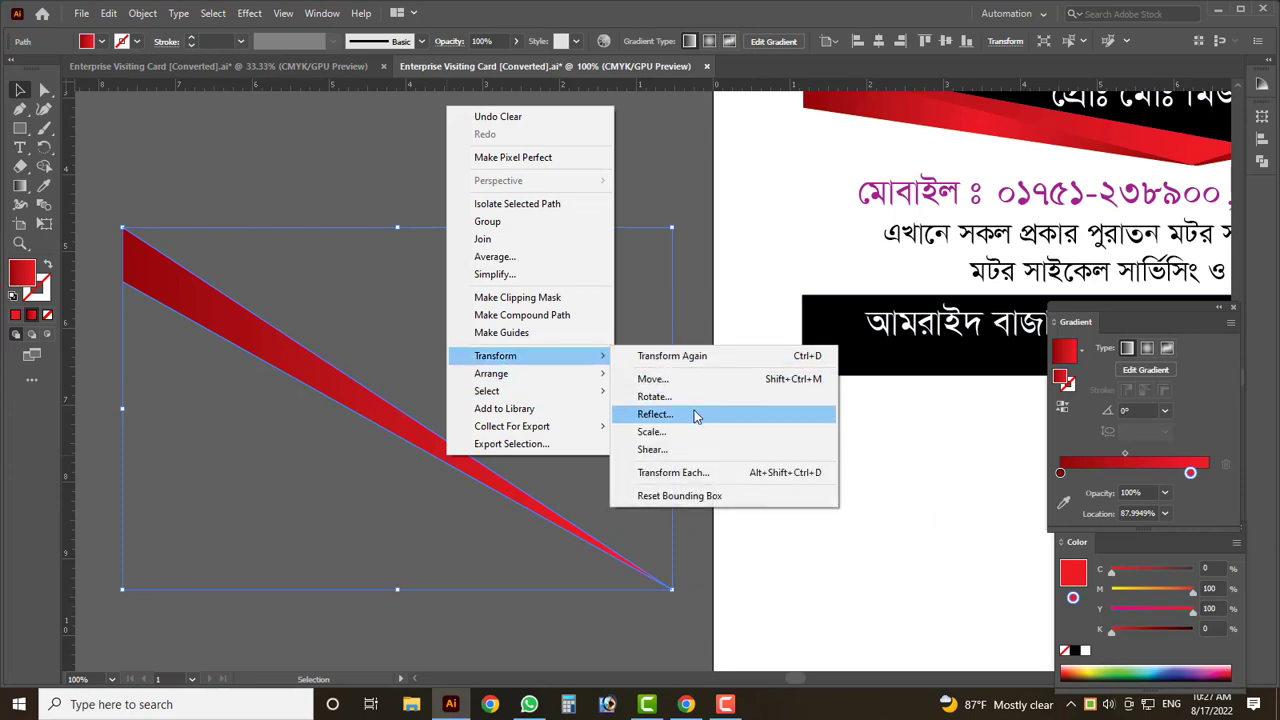
click(694, 414)
click(557, 453)
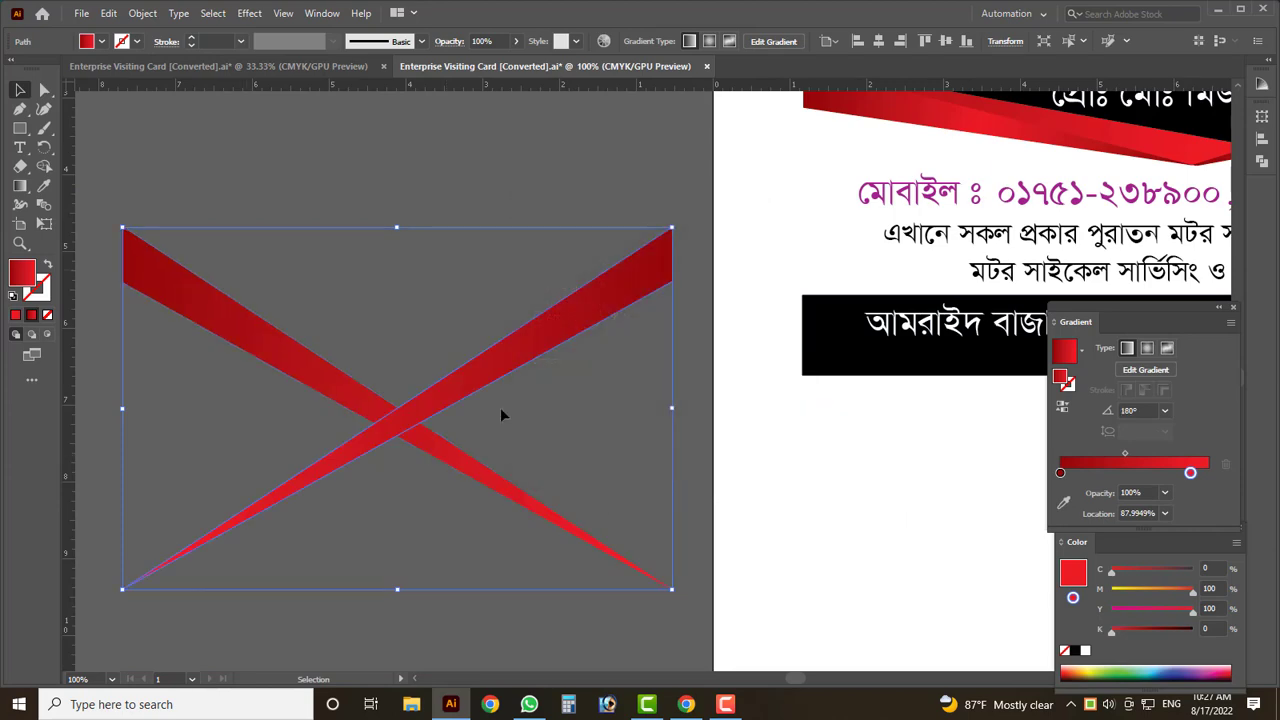
- Rotate the mirrored pair so both slivers stack into one ribbon band
scroll(500, 407, down, 2)
drag(578, 410, 527, 446)
scroll(500, 455, up, 1)
scroll(571, 485, up, 3)
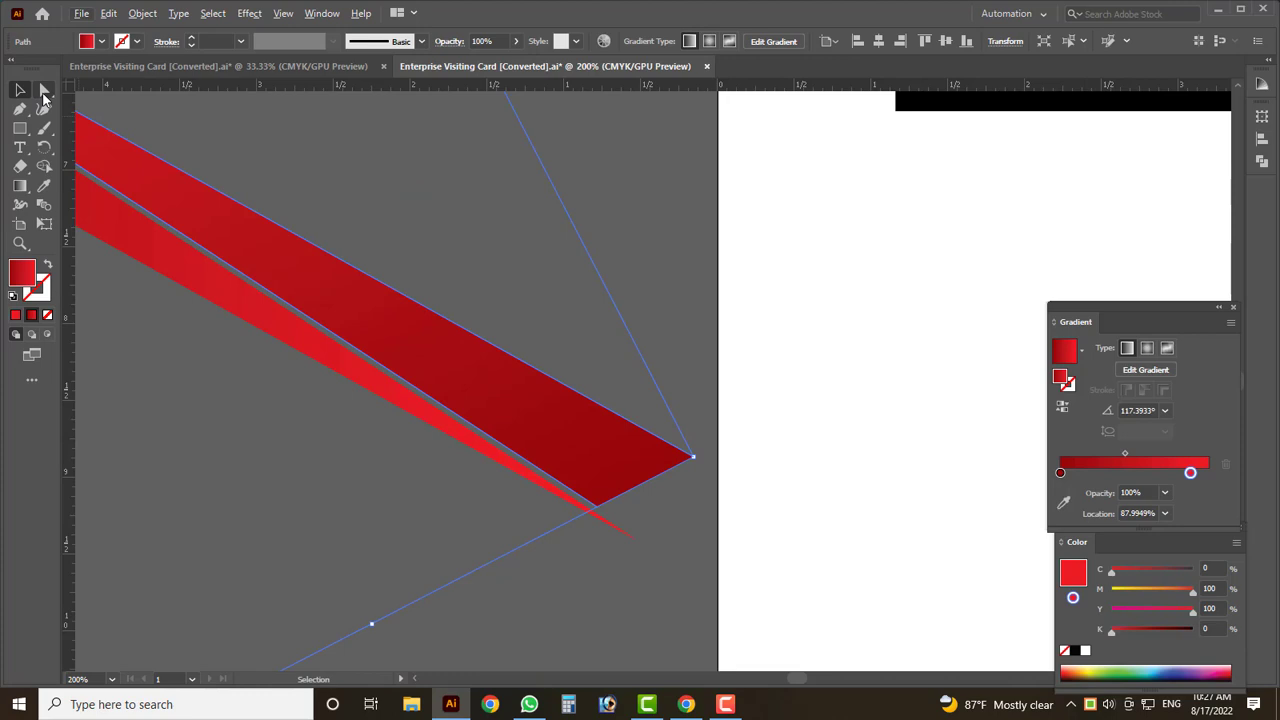
click(44, 92)
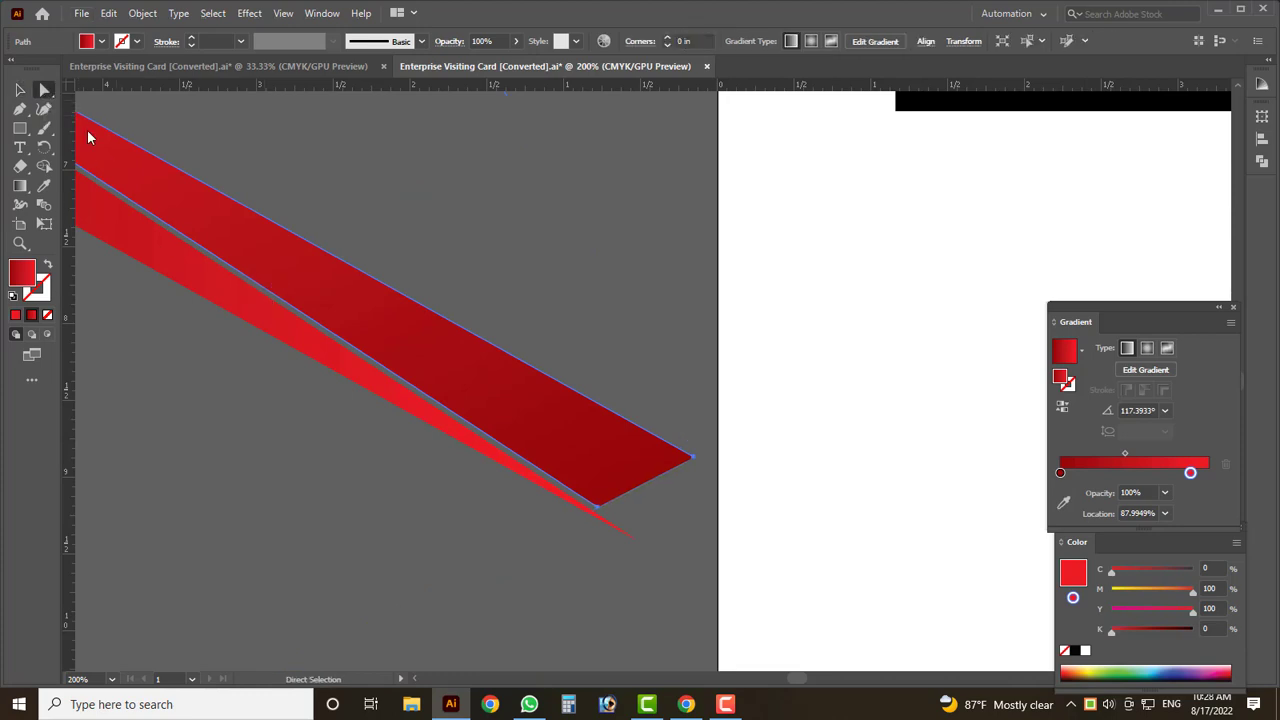
- Drag the ribbon's tip down-right and its top-right anchor further right into one pointed ribbon
scroll(623, 557, up, 3)
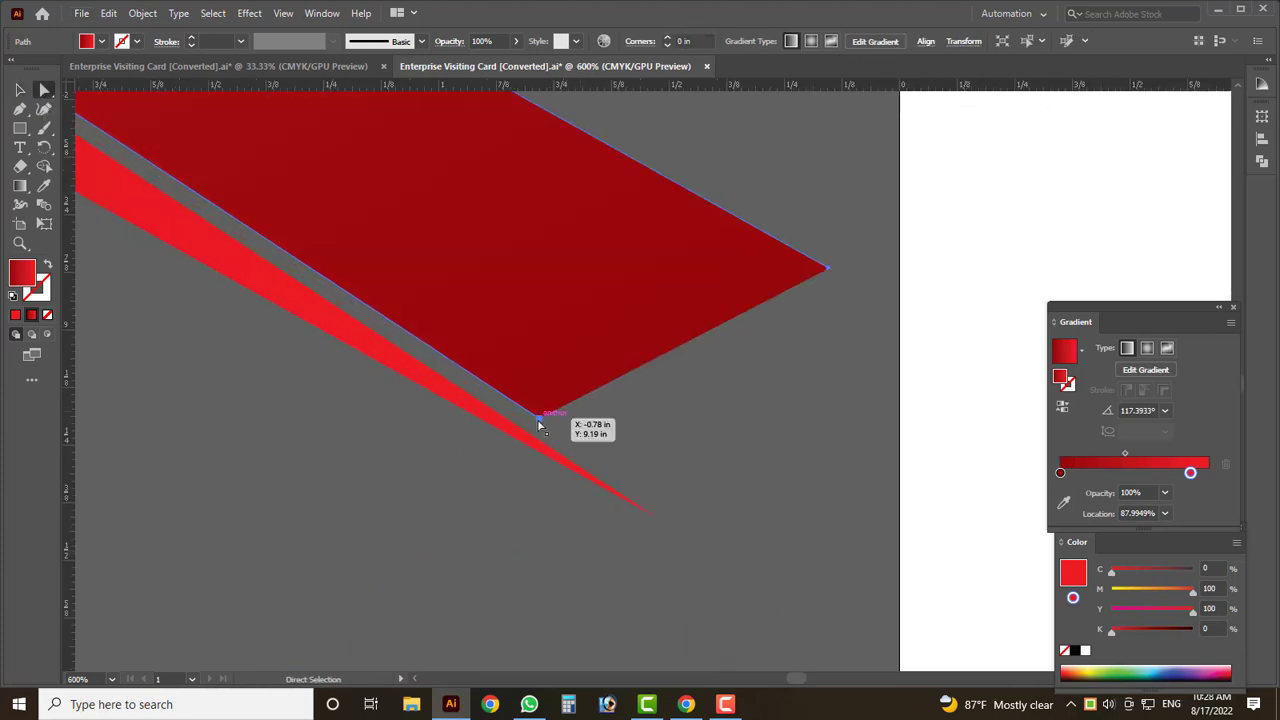
drag(537, 418, 652, 516)
click(828, 268)
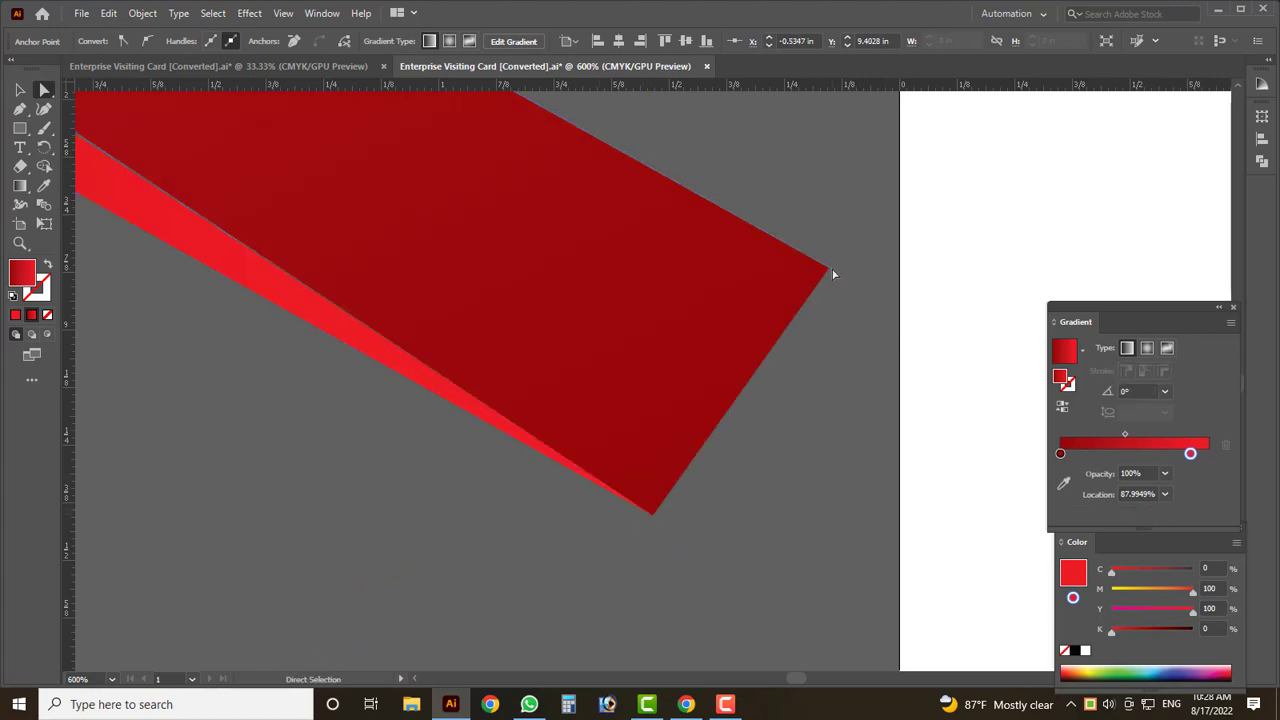
drag(828, 268, 949, 300)
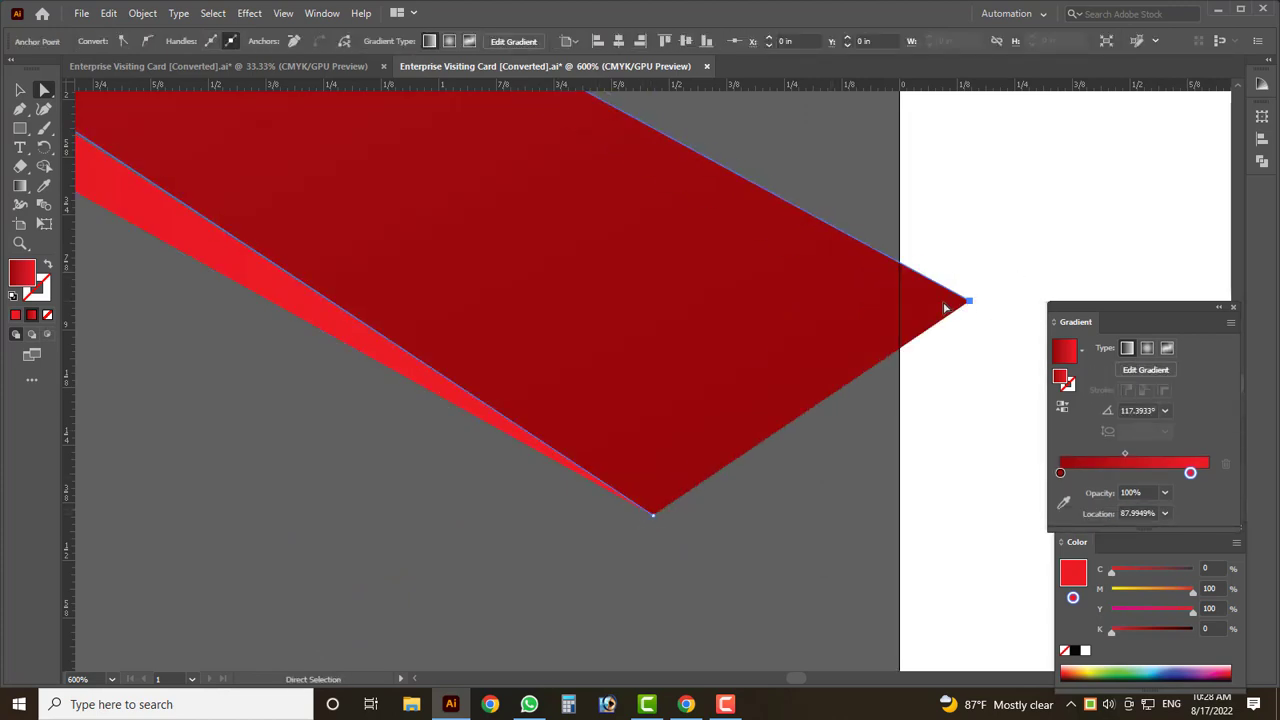
key(ctrl+minus)
key(ctrl+minus)
key(ctrl+minus)
key(ctrl+minus)
scroll(471, 420, down, 1)
scroll(500, 423, up, 3)
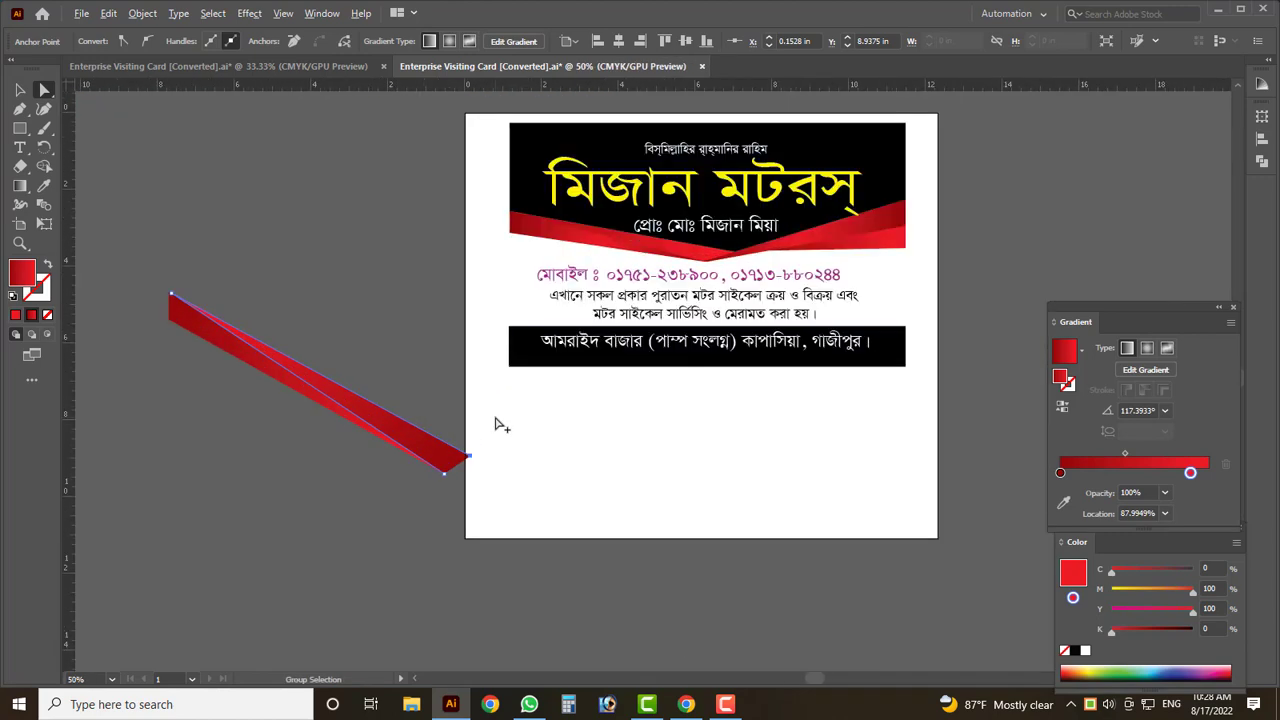
drag(463, 474, 468, 481)
click(224, 206)
key(ctrl+minus)
key(ctrl+minus)
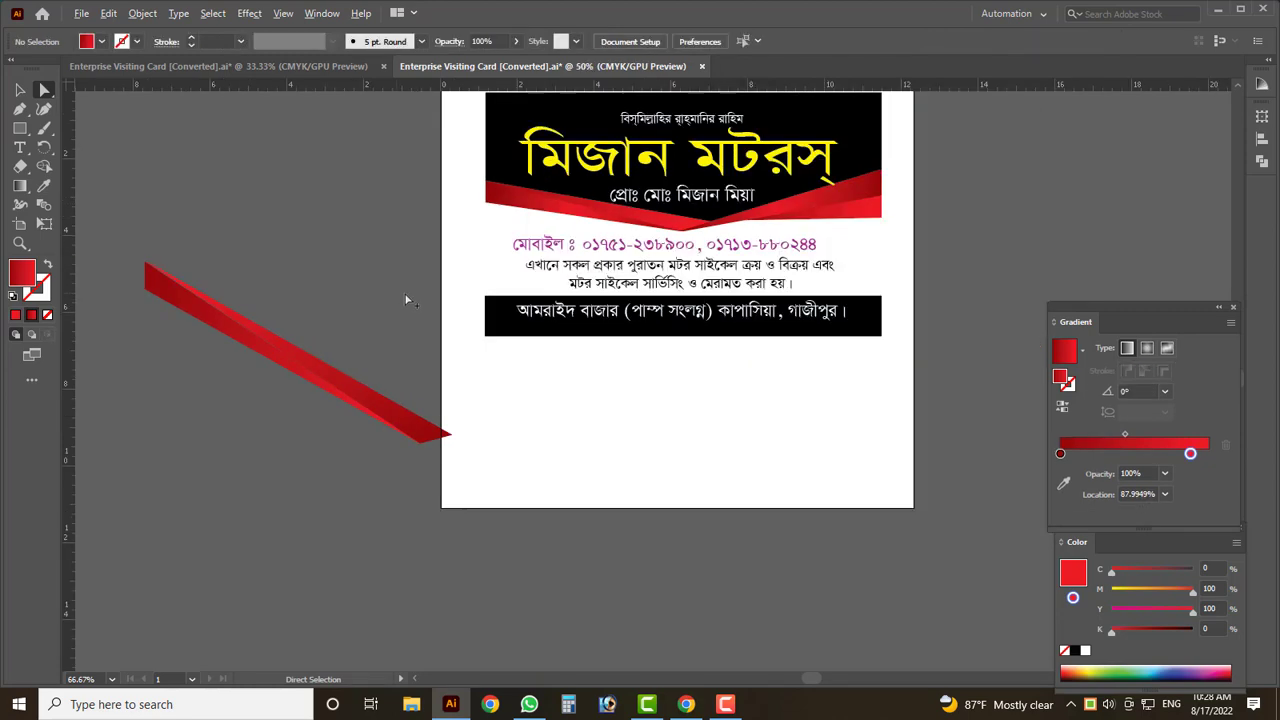
click(20, 90)
scroll(405, 336, up, 2)
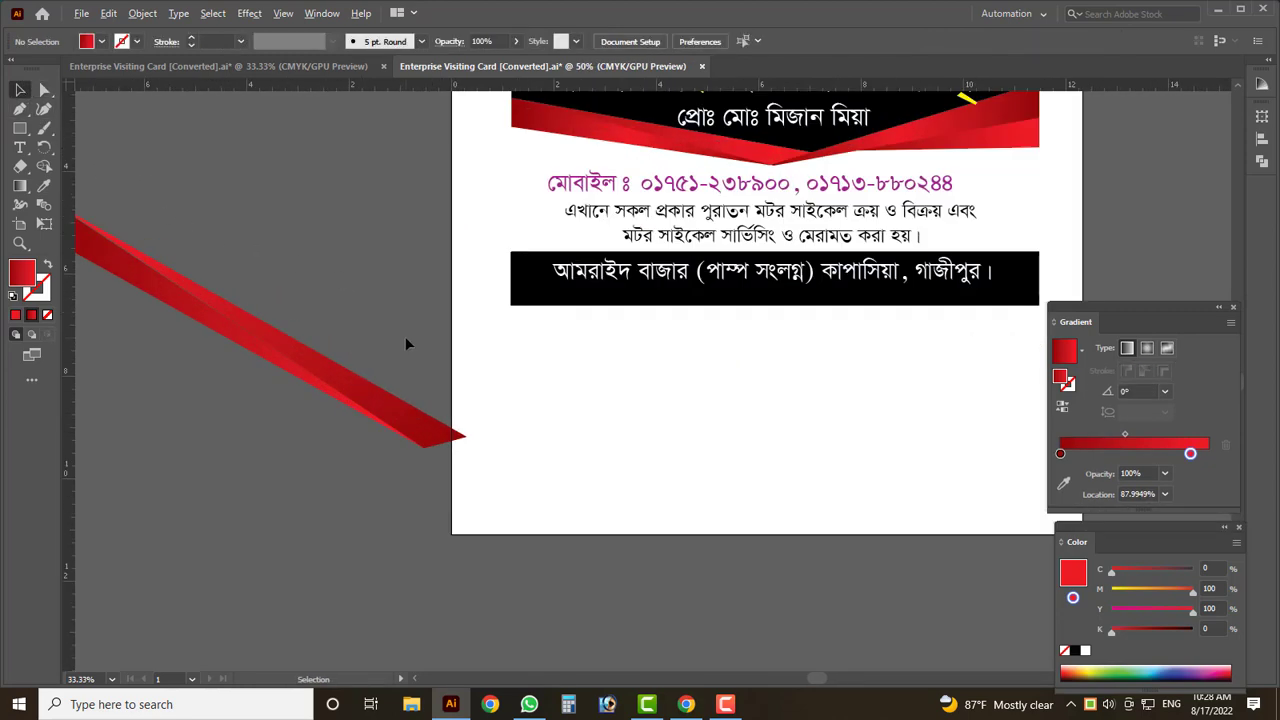
scroll(317, 303, down, 1)
scroll(811, 164, up, 2)
scroll(811, 164, down, 2)
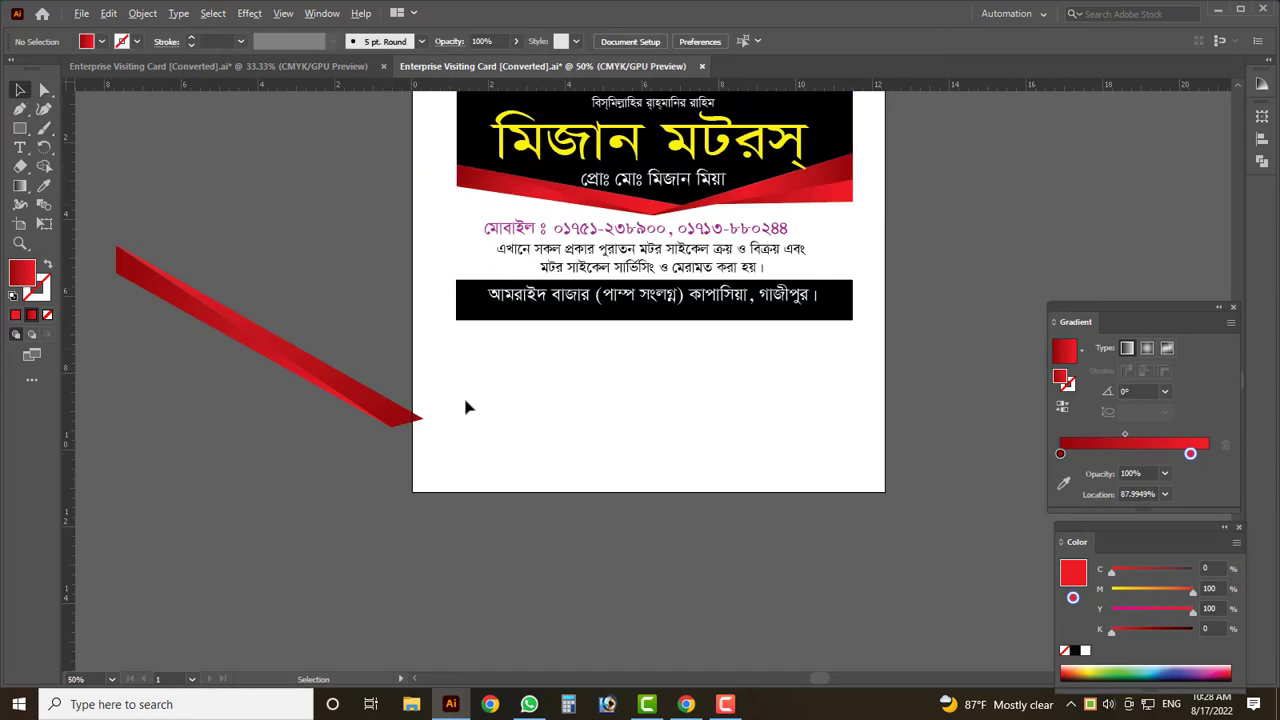
click(251, 328)
click(283, 431)
drag(191, 314, 556, 445)
right_click(557, 445)
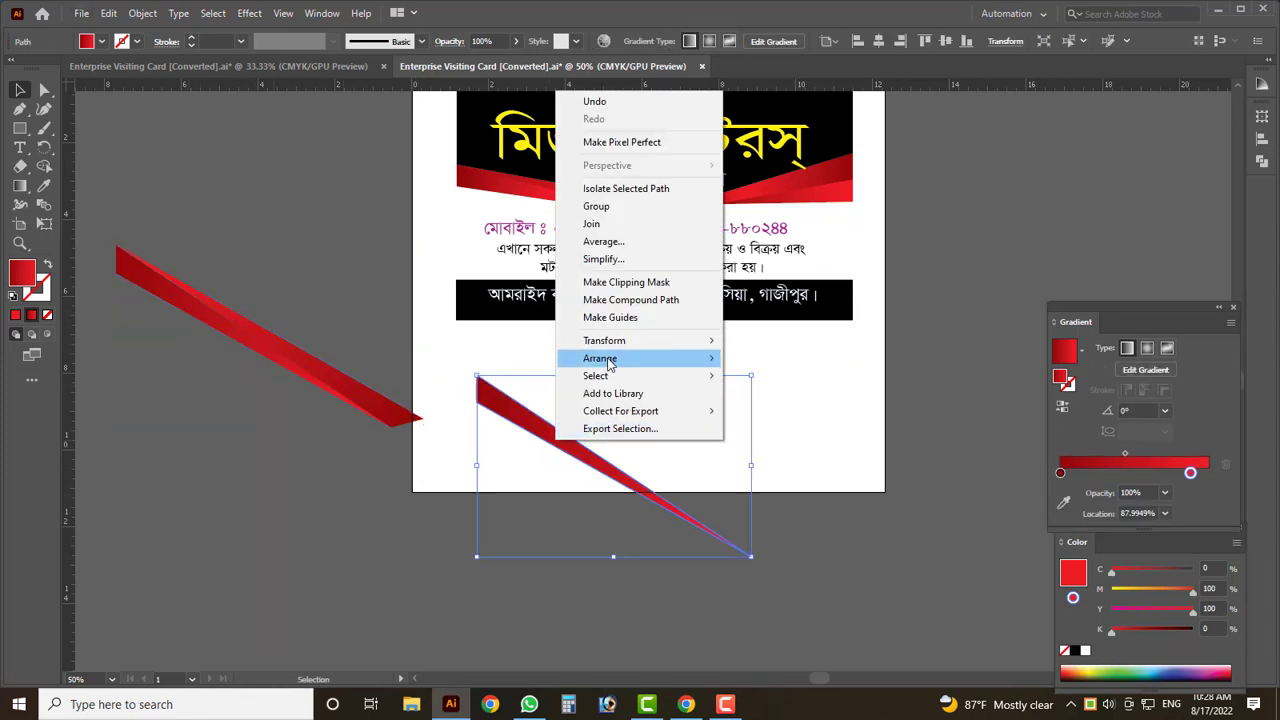
mouse_move(634, 340)
click(769, 401)
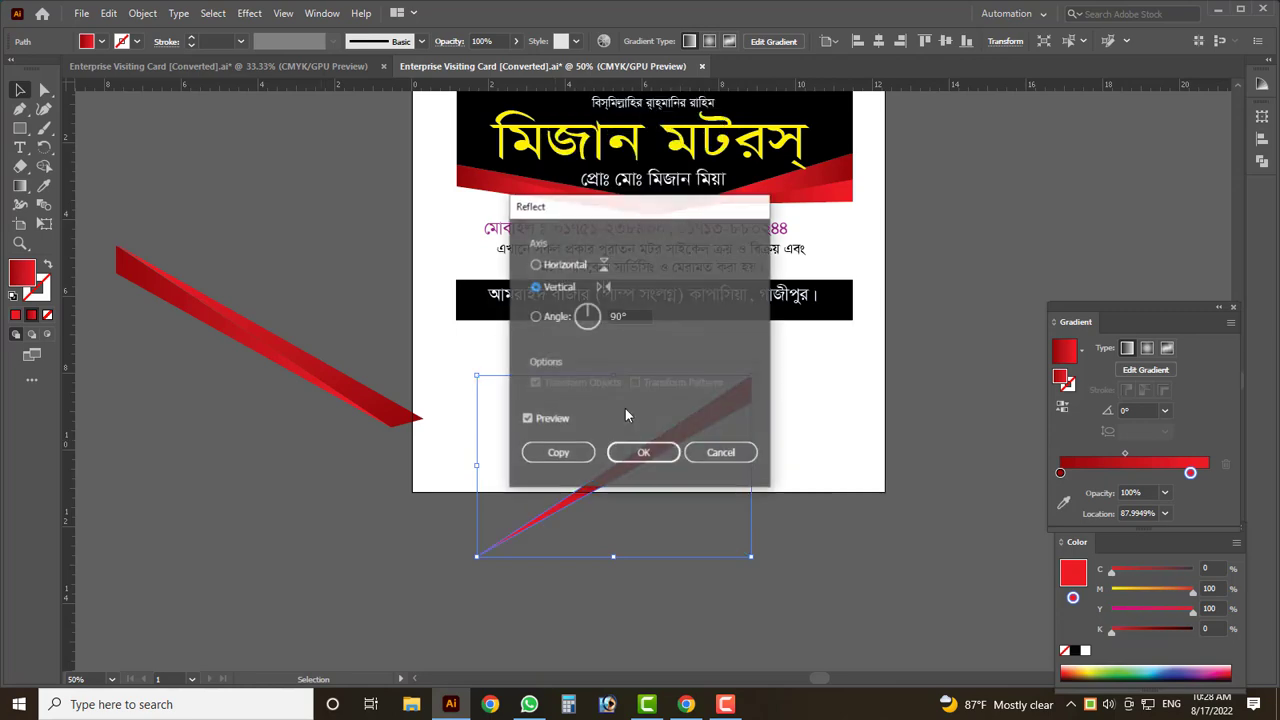
click(635, 452)
scroll(595, 510, up, 1)
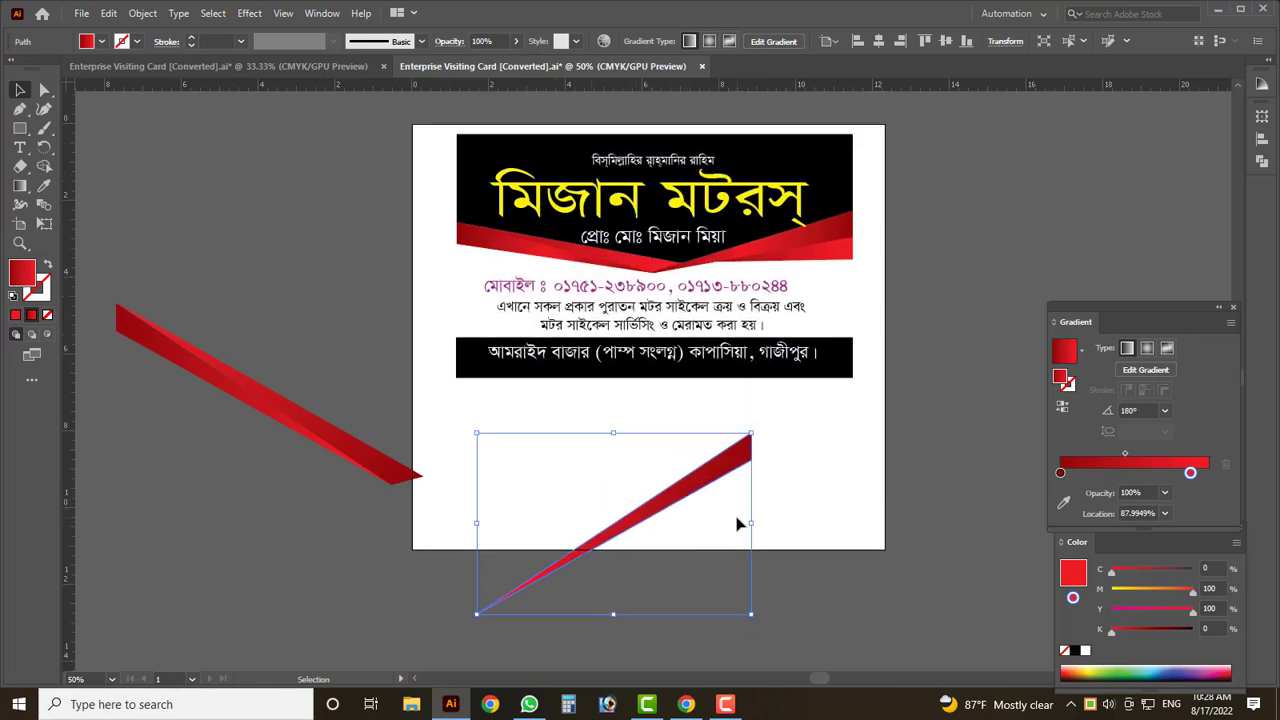
drag(751, 523, 667, 565)
drag(655, 450, 301, 314)
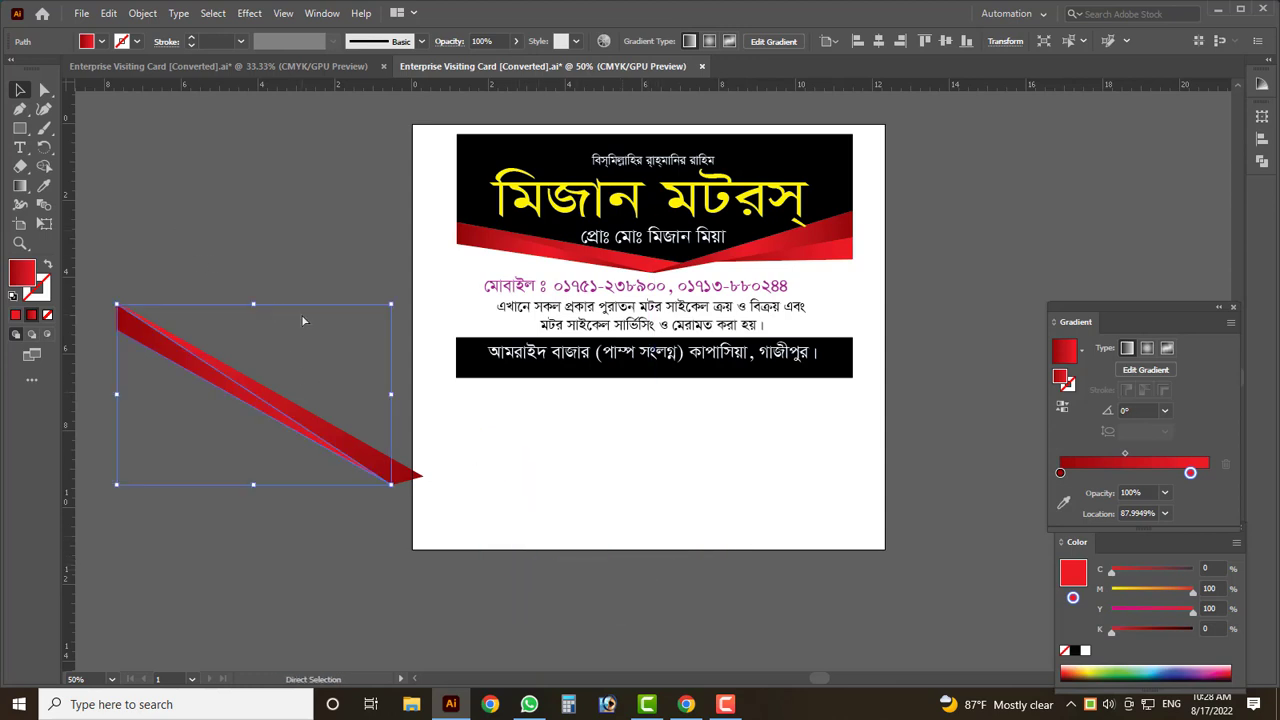
click(165, 238)
- Start a new Pen path at the ribbon's tip, undoing a stray first point
key(ctrl+z)
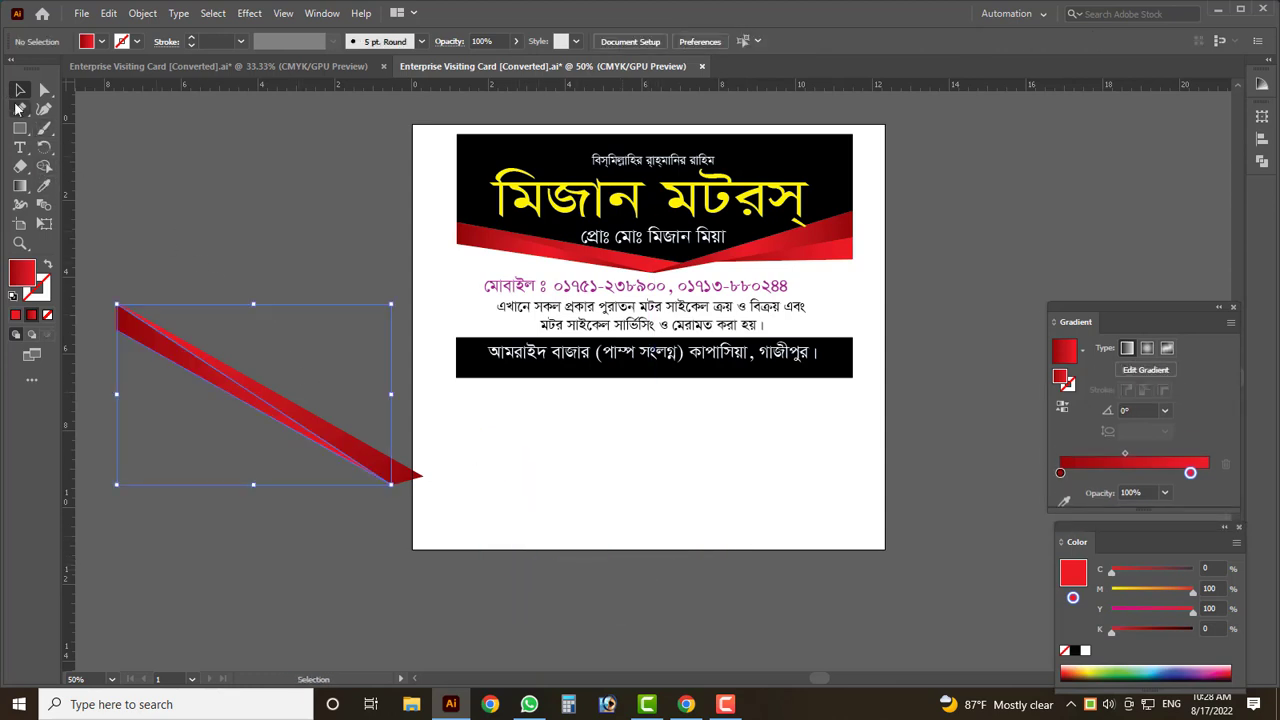
click(19, 109)
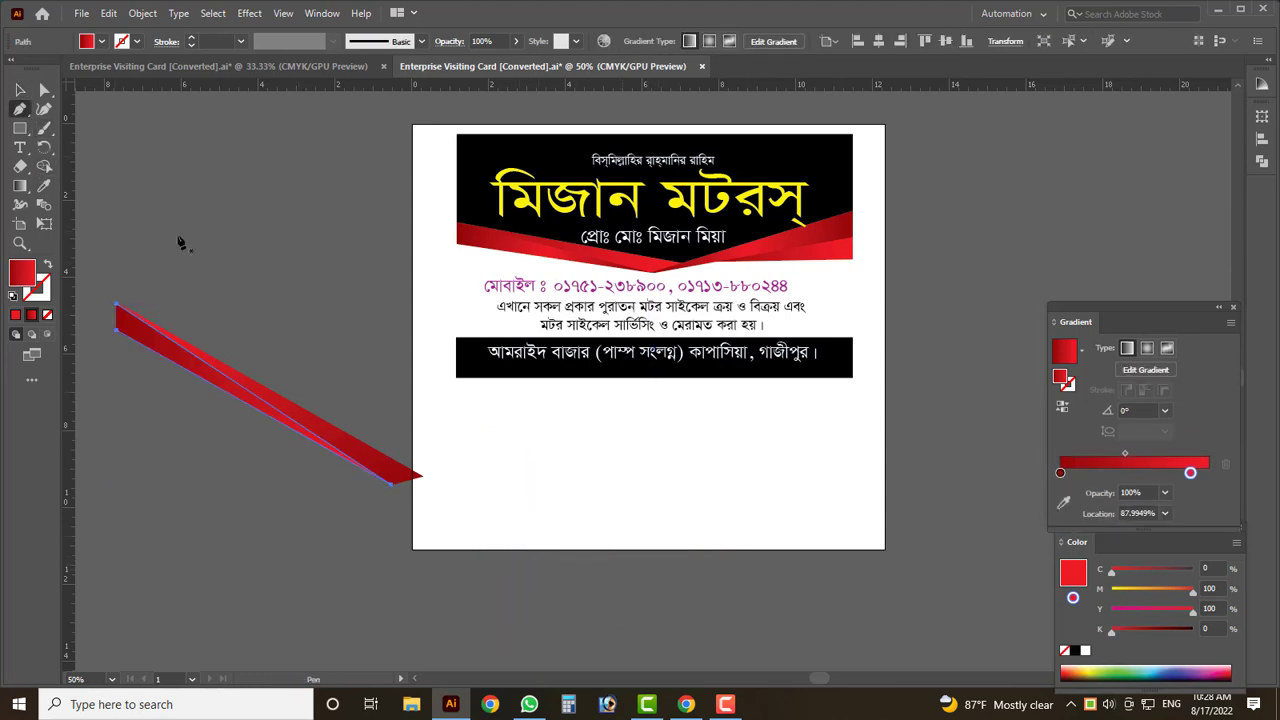
click(431, 484)
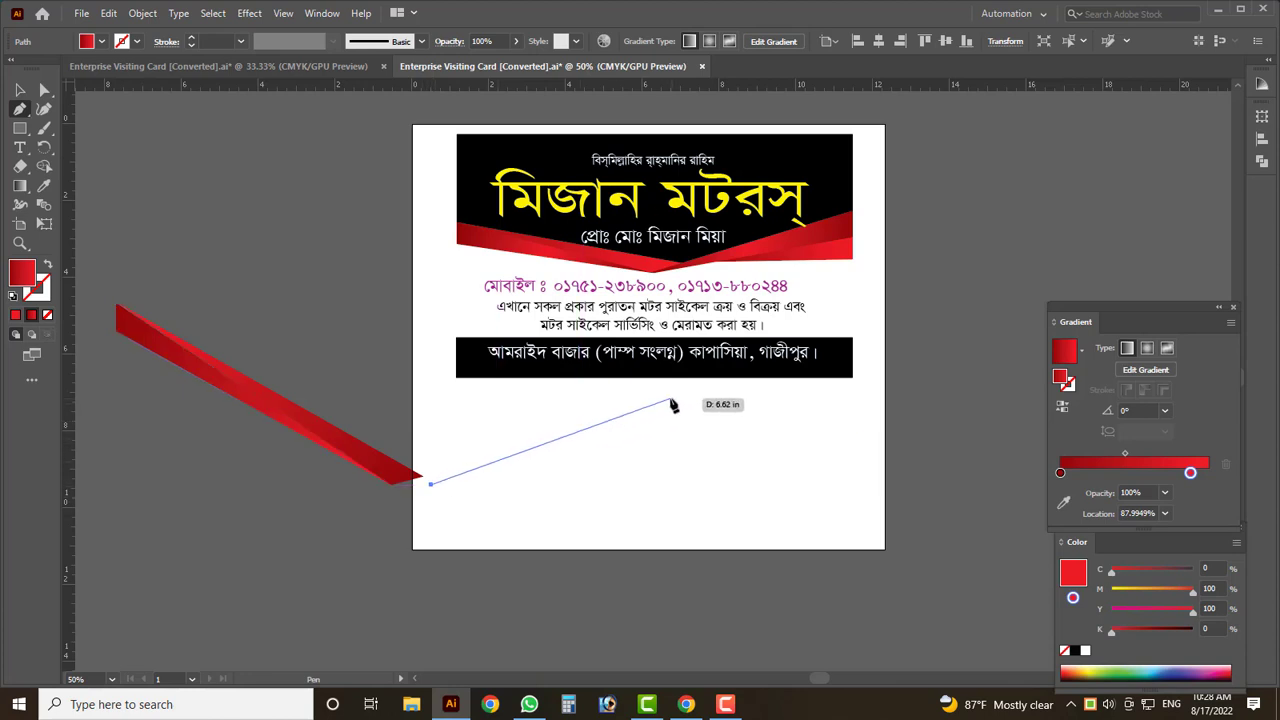
key(ctrl+z)
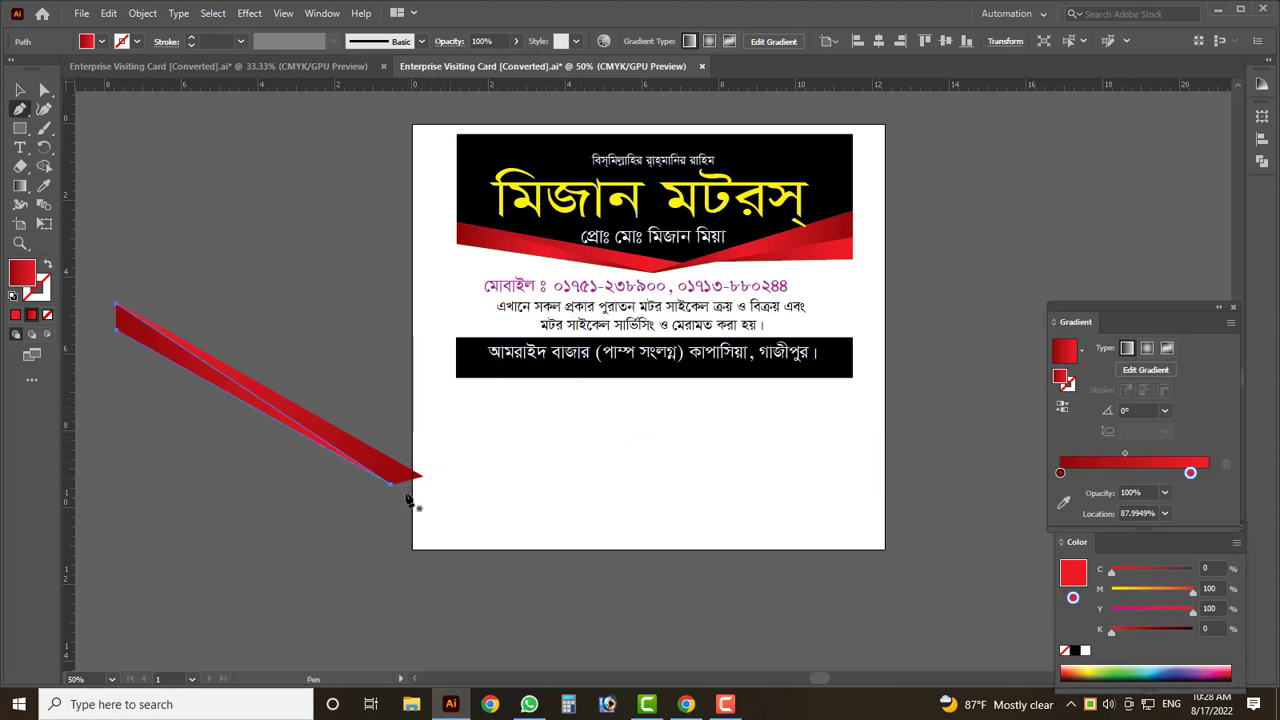
scroll(397, 492, up, 5)
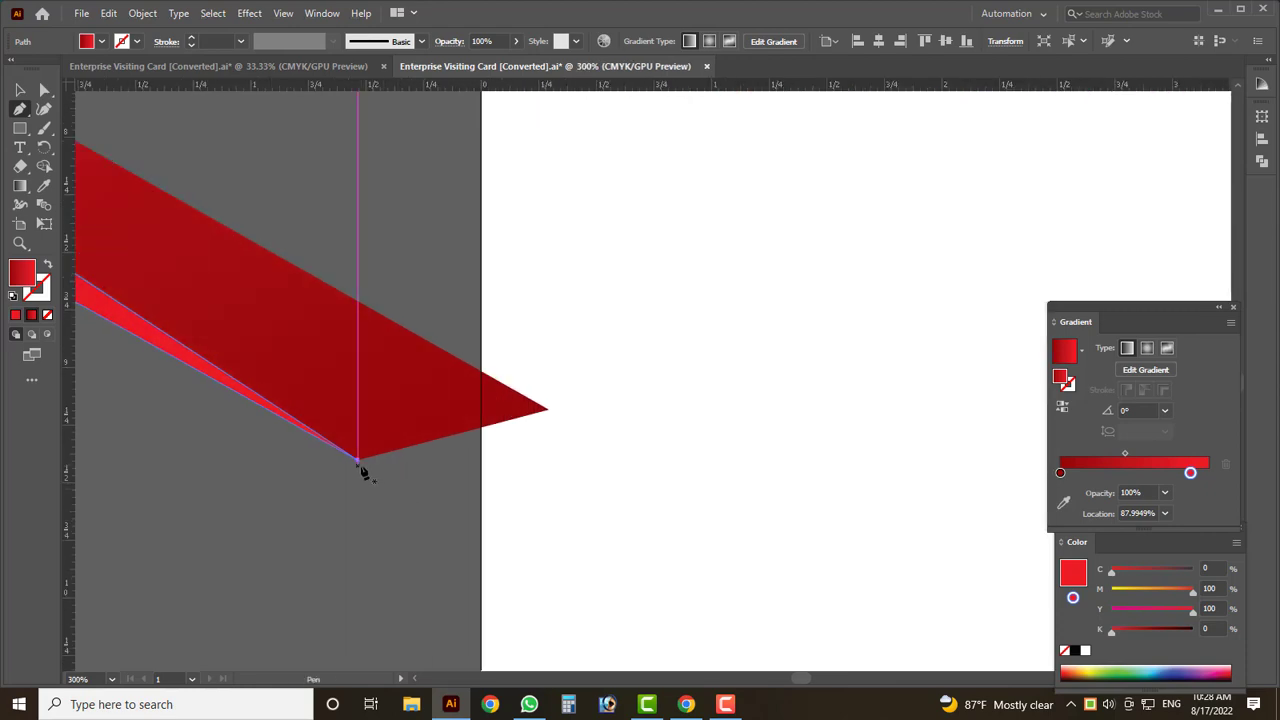
click(359, 462)
scroll(362, 470, down, 6)
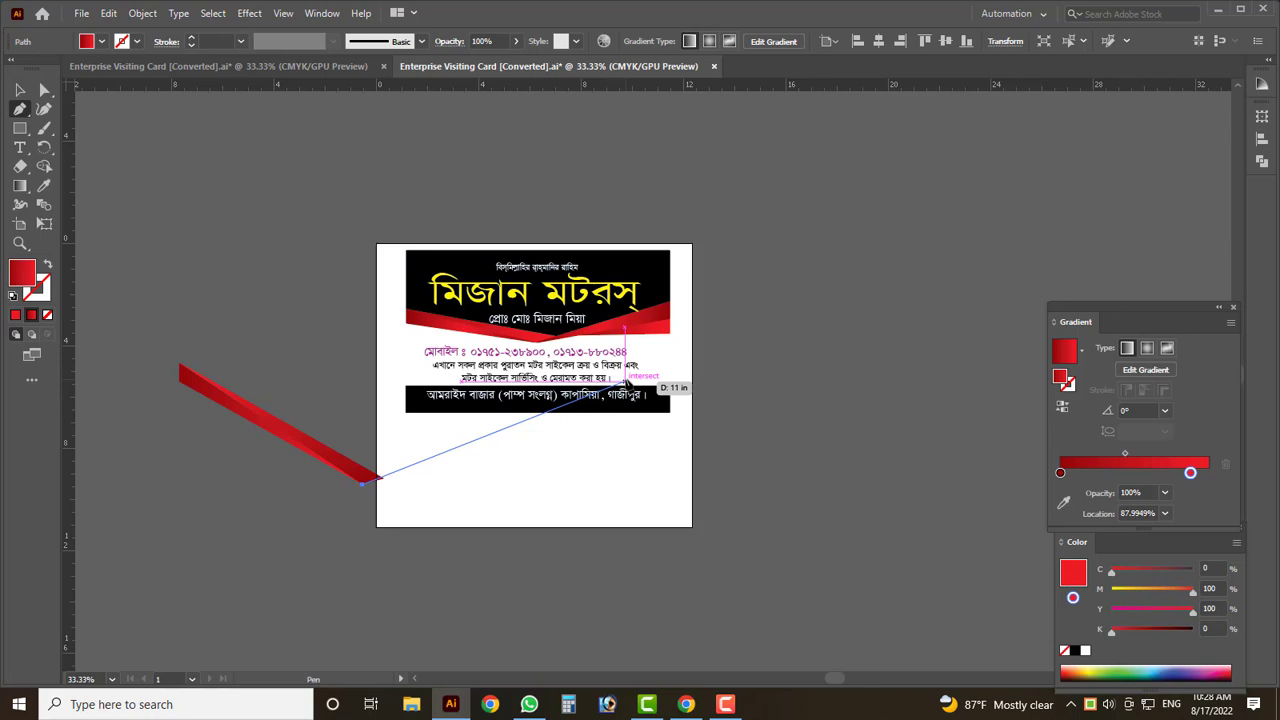
- Place the strip's far corner near the address bar and close it back at the tip
click(626, 381)
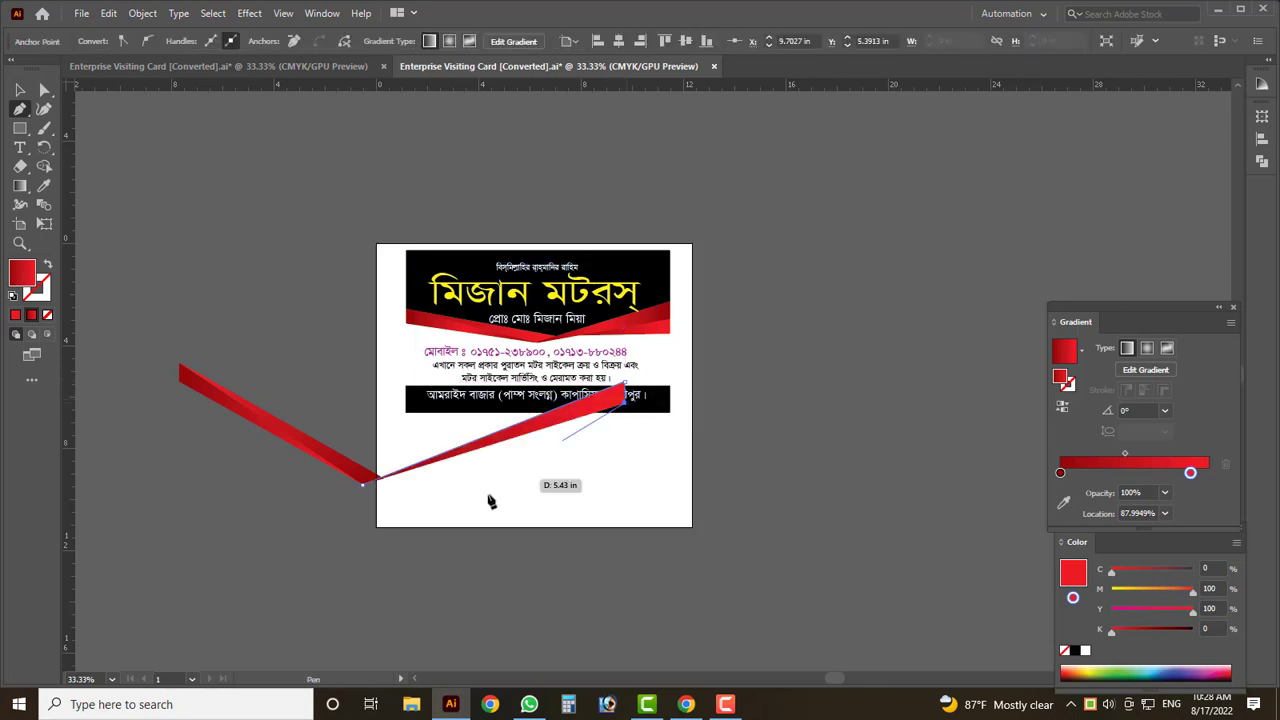
scroll(363, 494, up, 7)
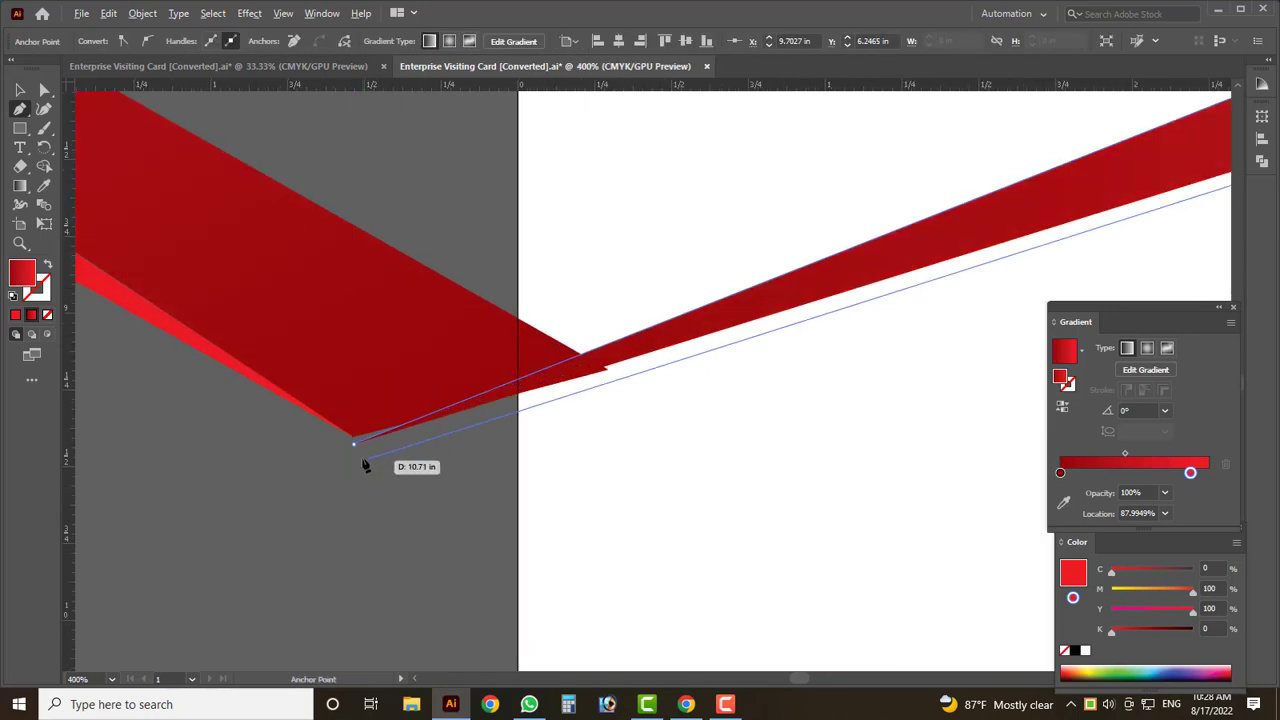
click(354, 444)
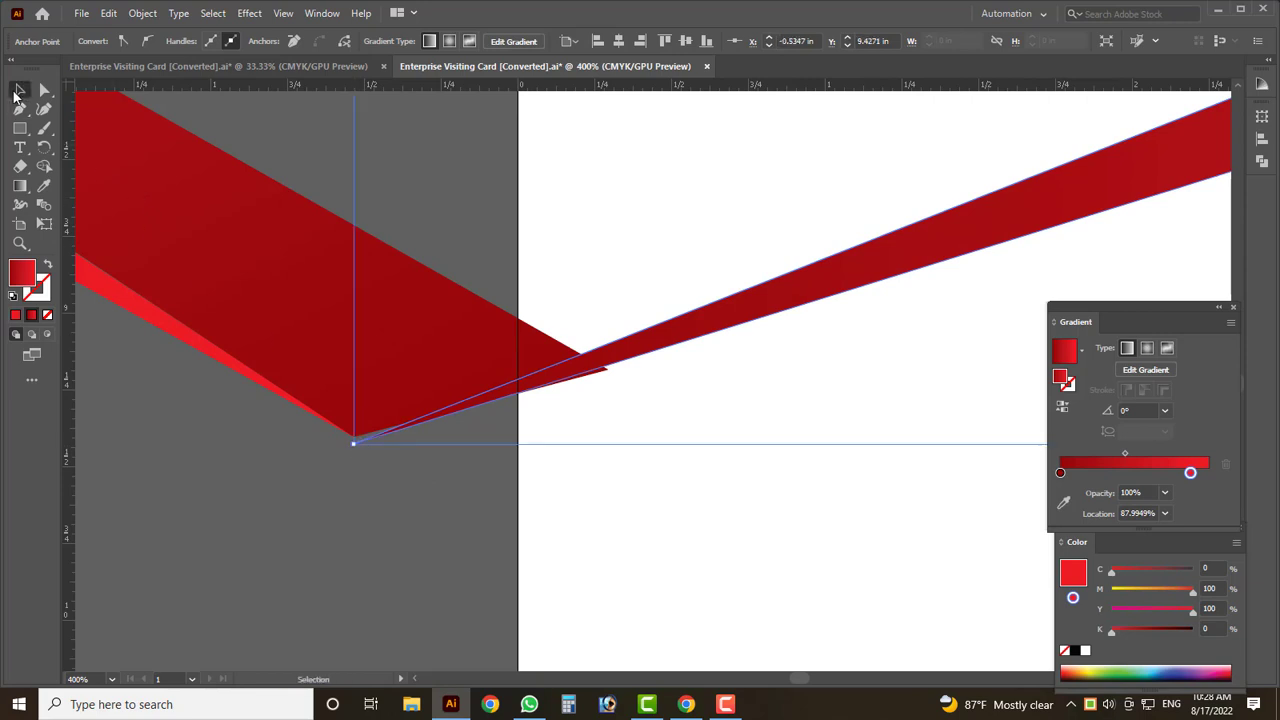
key(v)
scroll(357, 412, down, 4)
click(363, 459)
scroll(380, 465, down, 2)
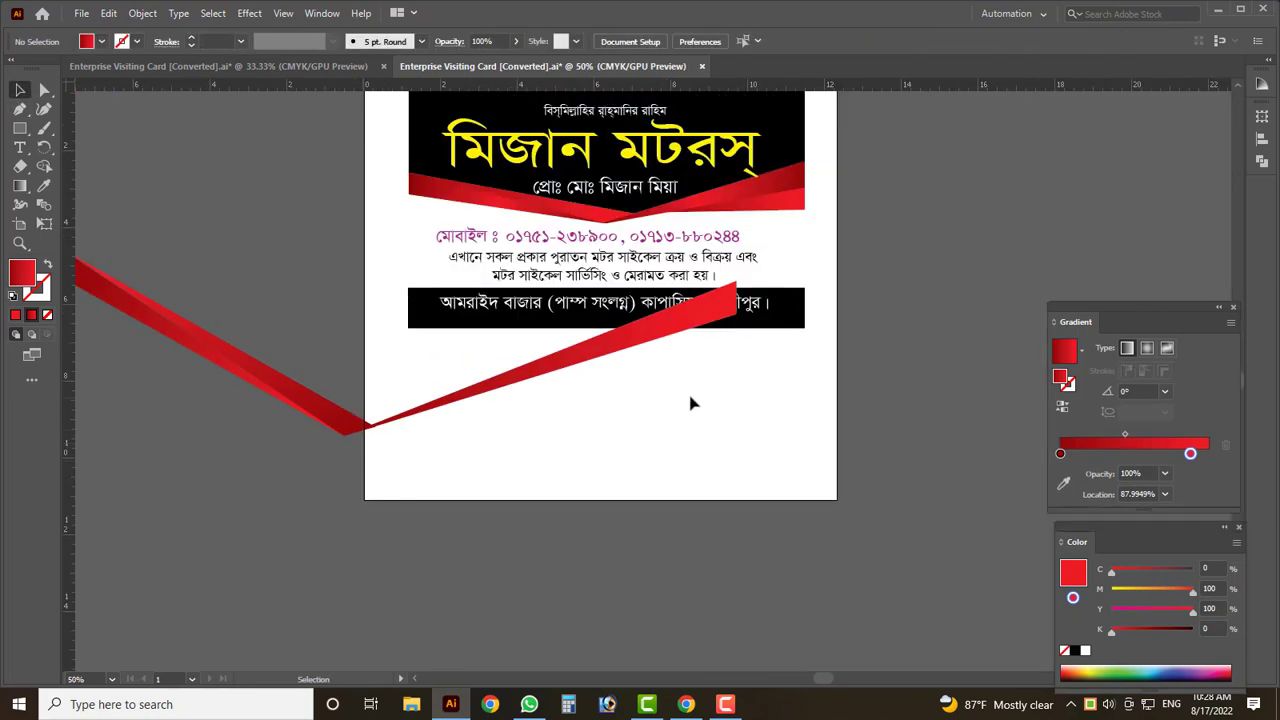
- Move the new red triangle up-right and pull its left tip lower-left to widen it
click(651, 343)
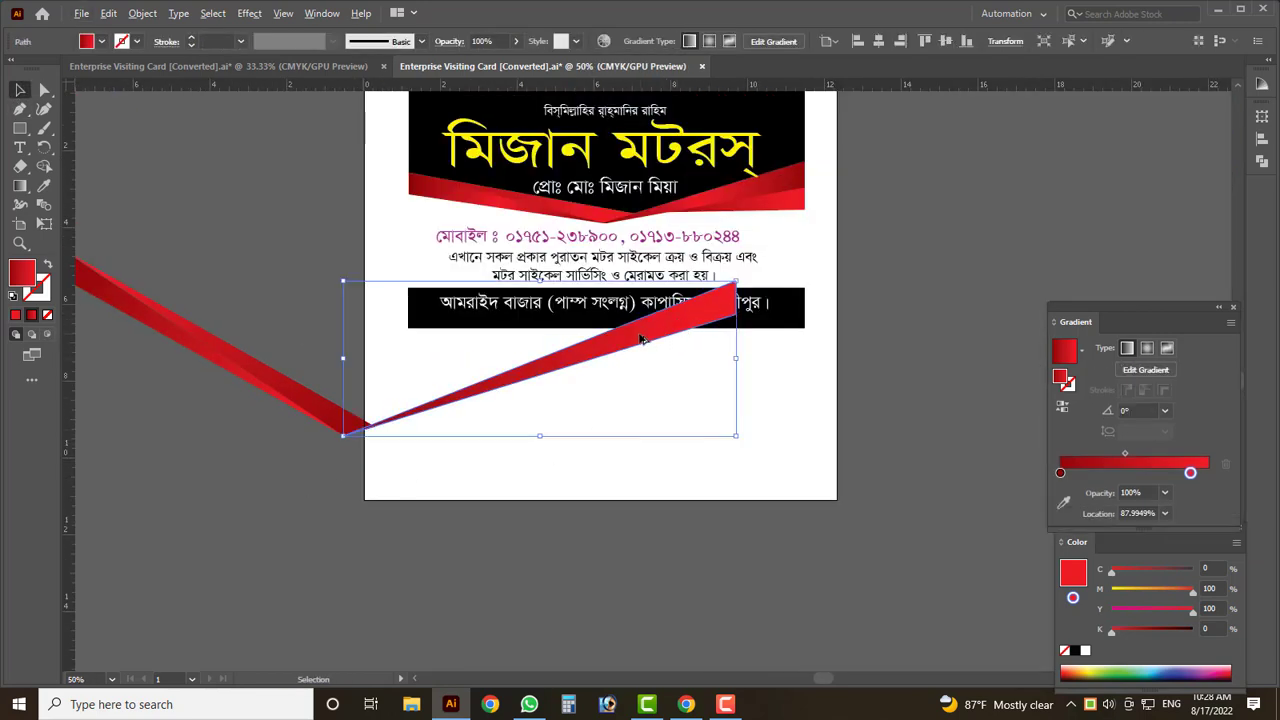
mouse_move(651, 343)
mouse_down()
mouse_move(767, 380)
mouse_move(766, 402)
mouse_move(712, 405)
mouse_move(729, 400)
mouse_move(737, 420)
mouse_move(716, 374)
mouse_move(744, 318)
mouse_up()
scroll(744, 318, up, 2)
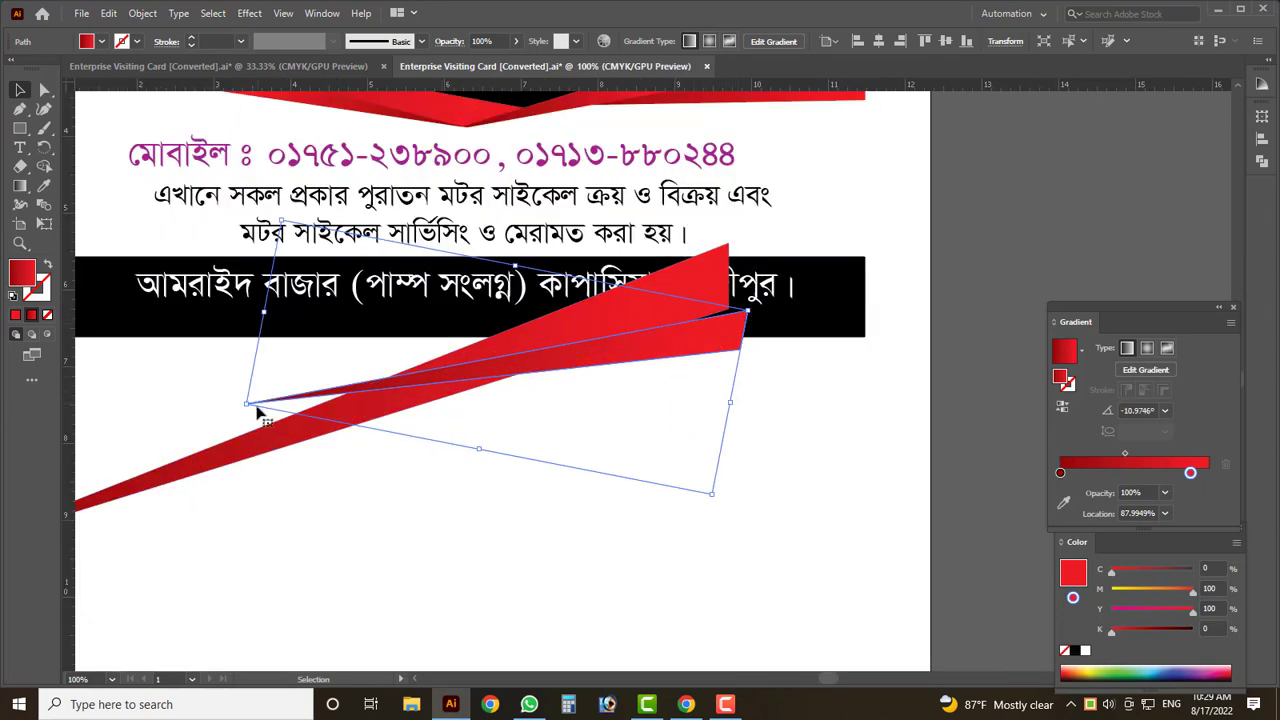
drag(247, 406, 214, 457)
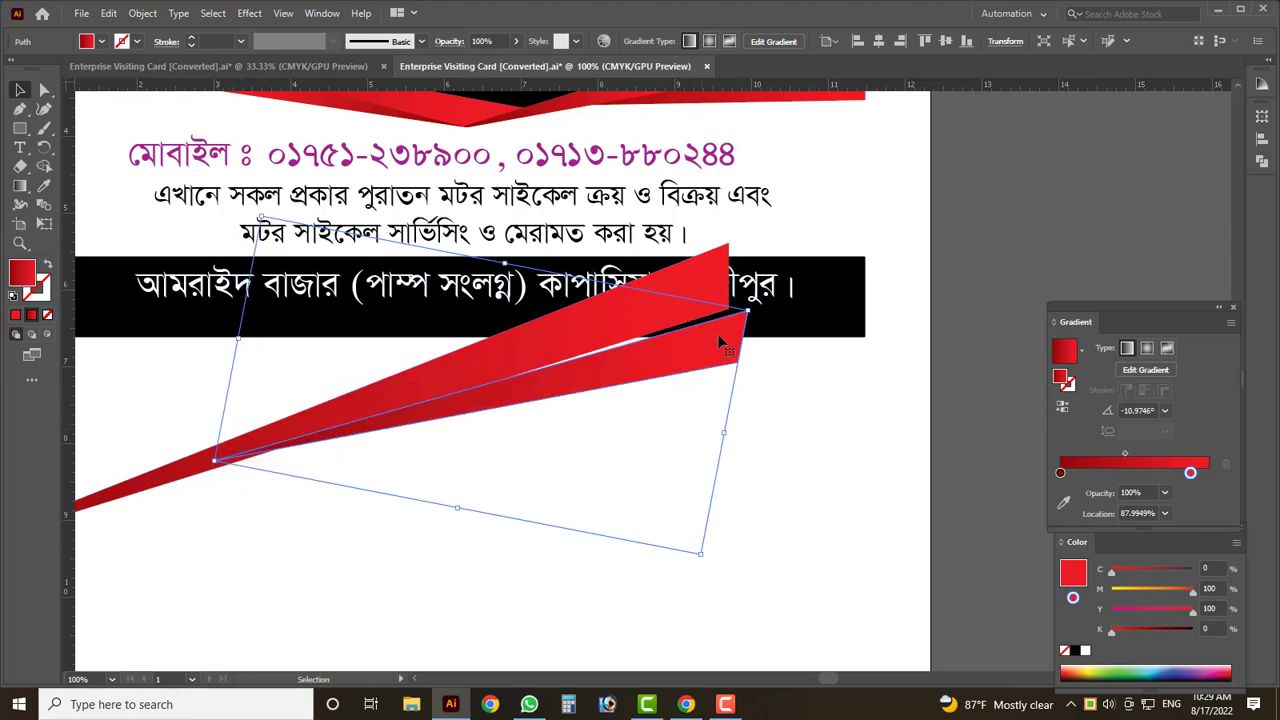
- Move both red ribbons together so the V sits just below the address bar
scroll(748, 312, up, 1)
scroll(785, 467, down, 3)
scroll(597, 553, down, 1)
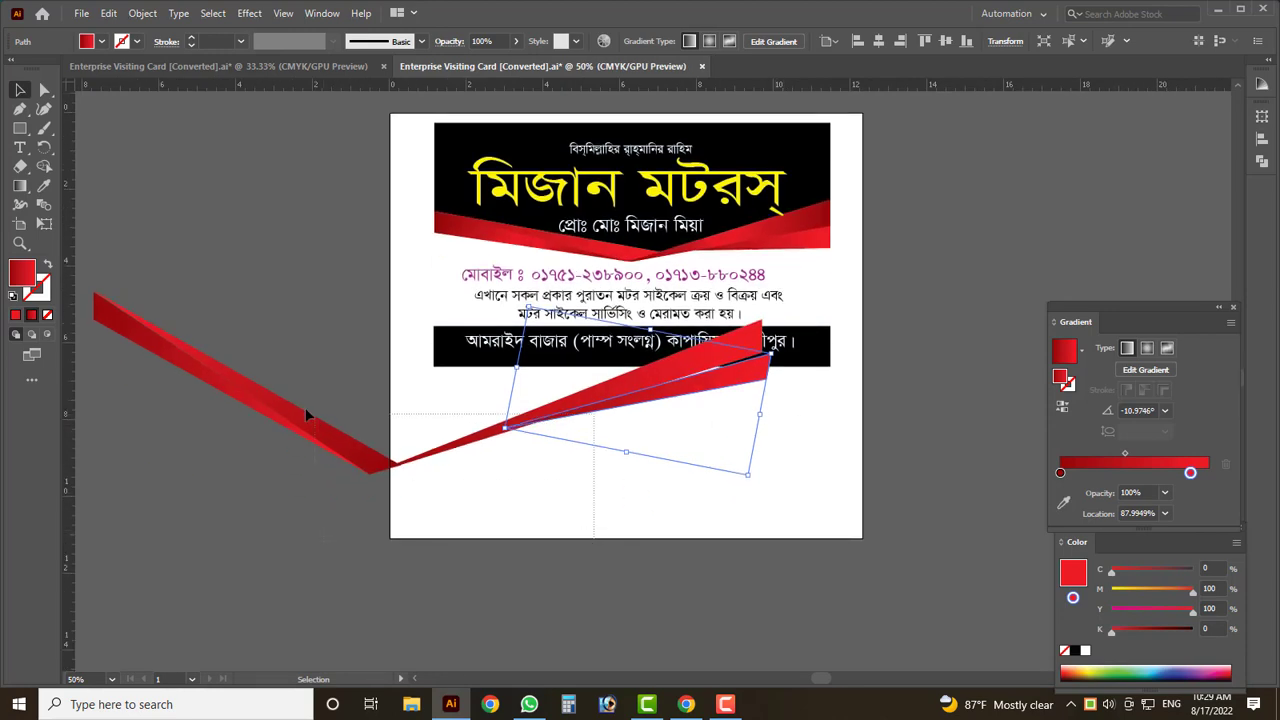
shift+click(305, 407)
drag(655, 395, 790, 433)
- Reposition the right red ribbon toward the V point
click(612, 526)
scroll(648, 460, up, 1)
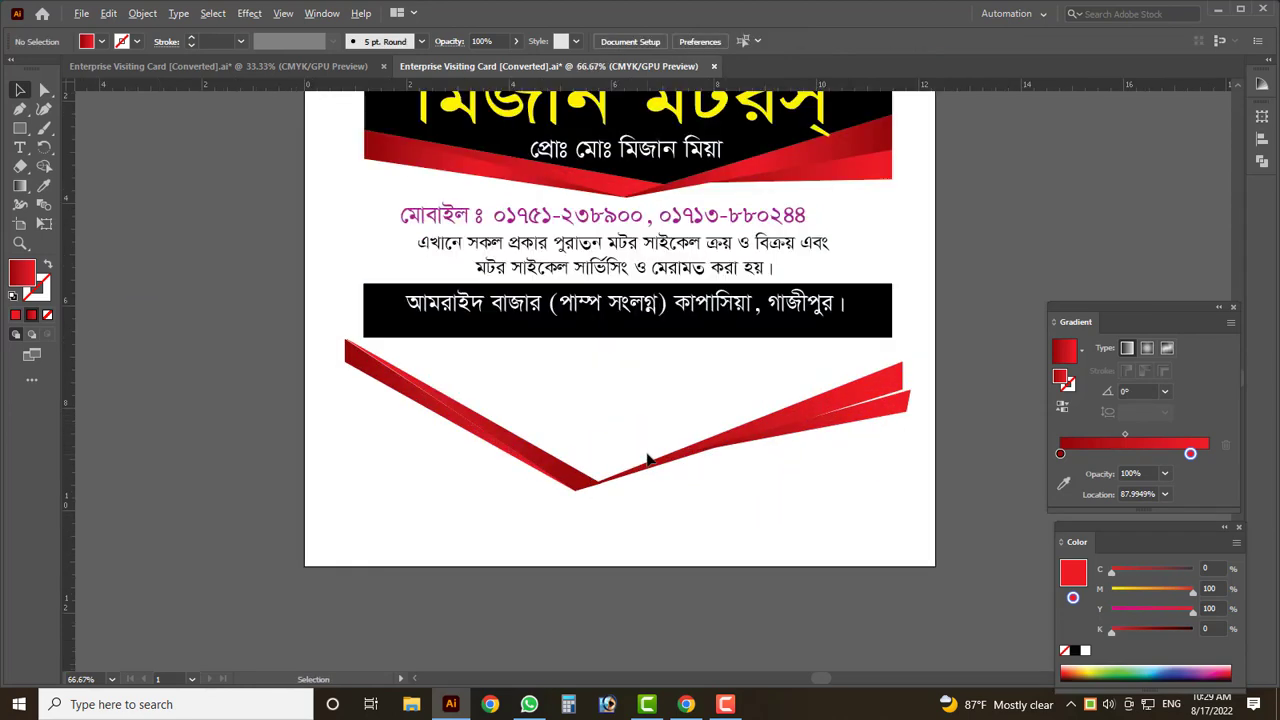
scroll(588, 497, up, 5)
scroll(684, 461, up, 2)
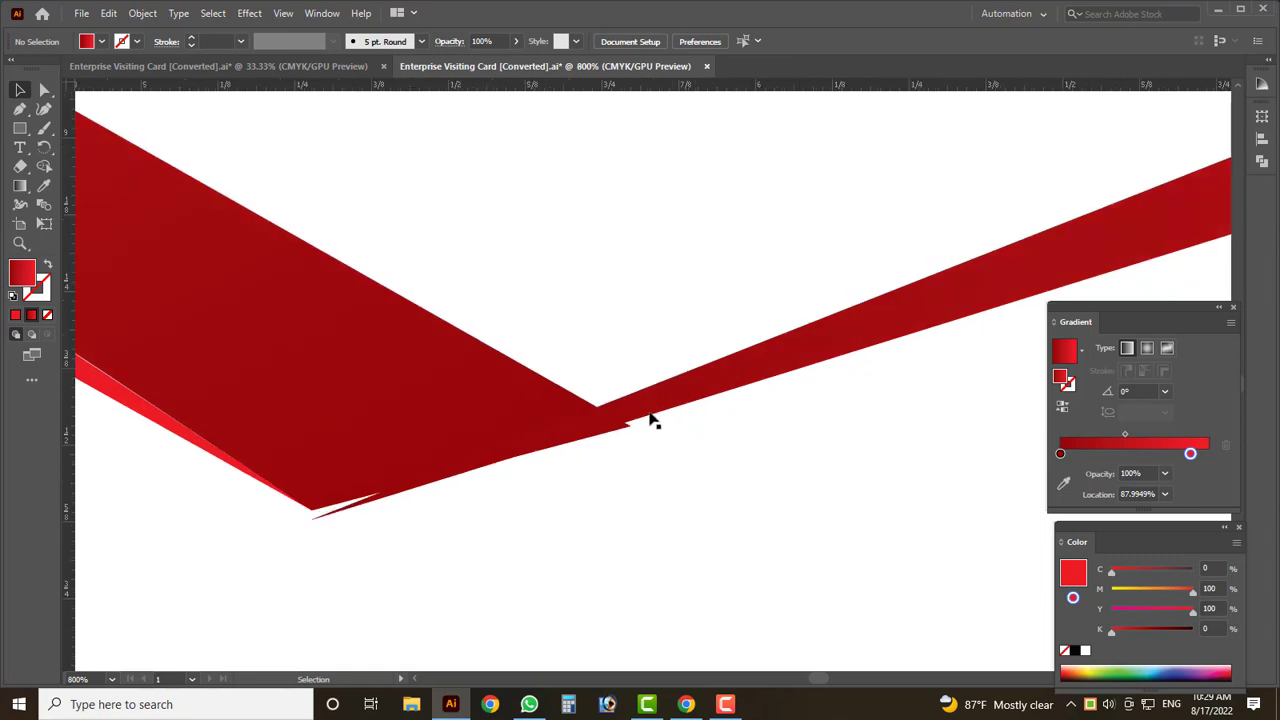
drag(651, 420, 504, 477)
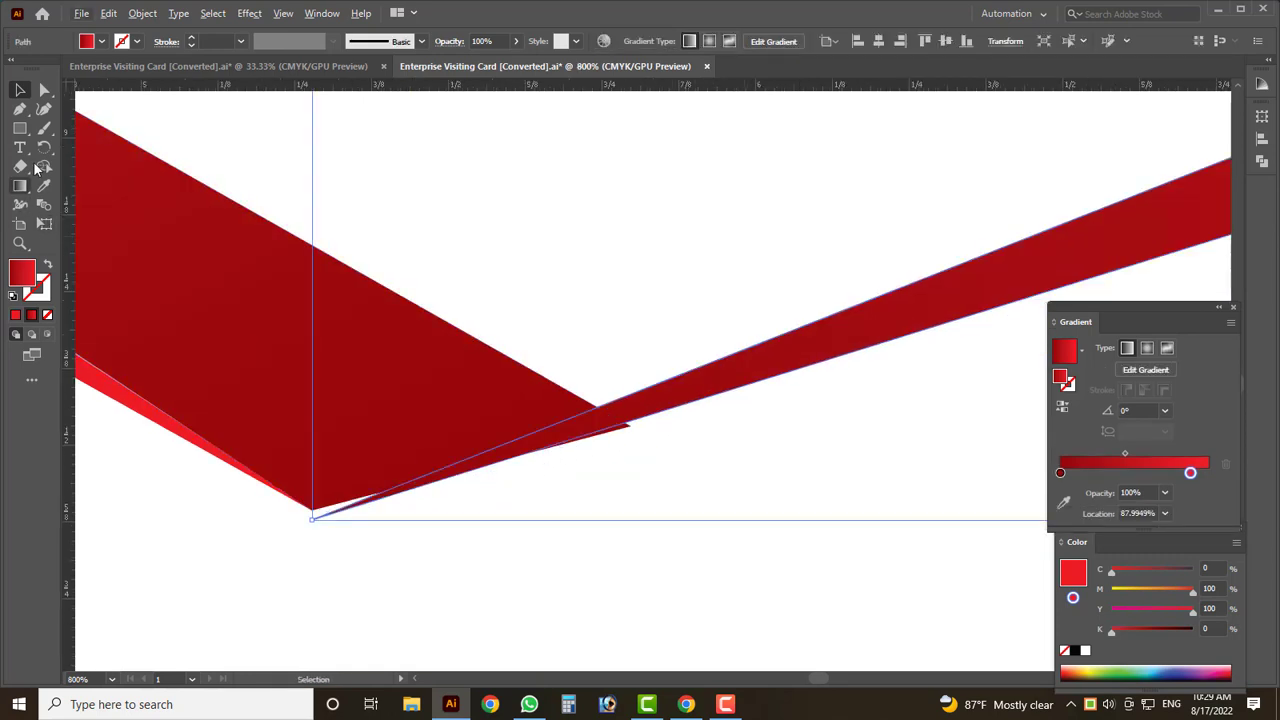
- Pull the ribbon's bottom anchor up to meet the V point
click(45, 91)
scroll(320, 528, up, 4)
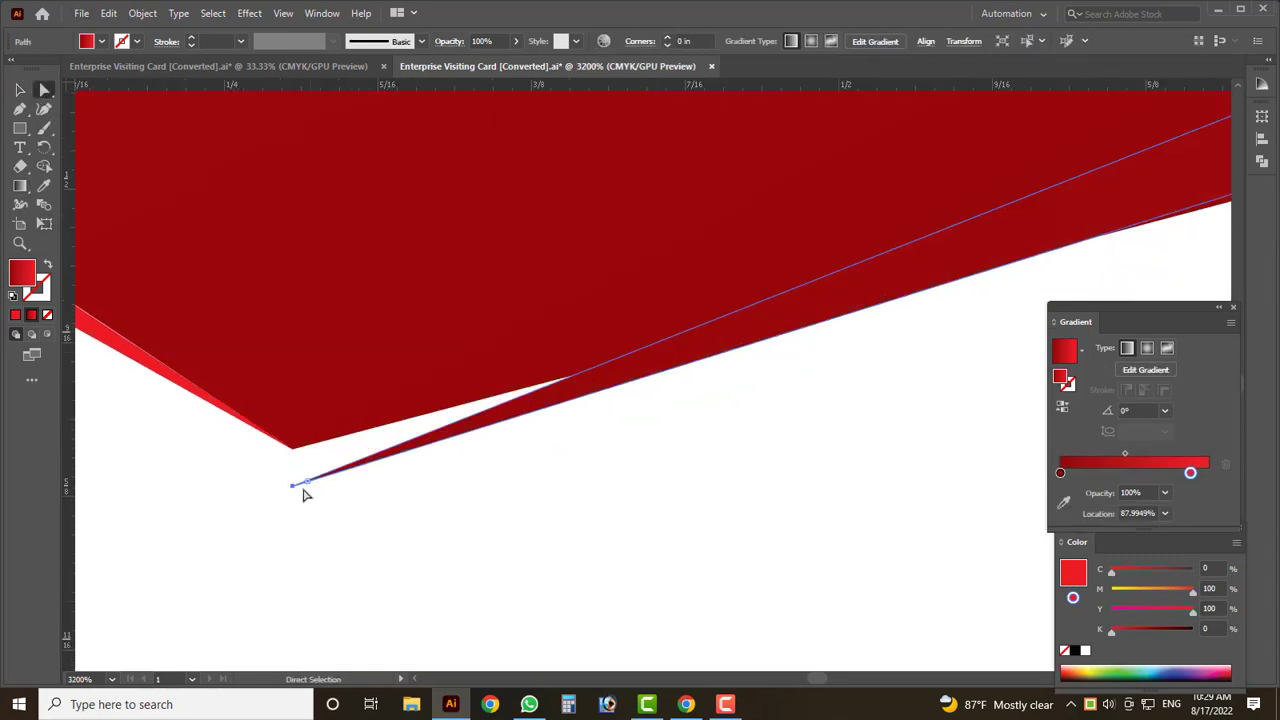
drag(294, 491, 294, 449)
scroll(251, 480, down, 4)
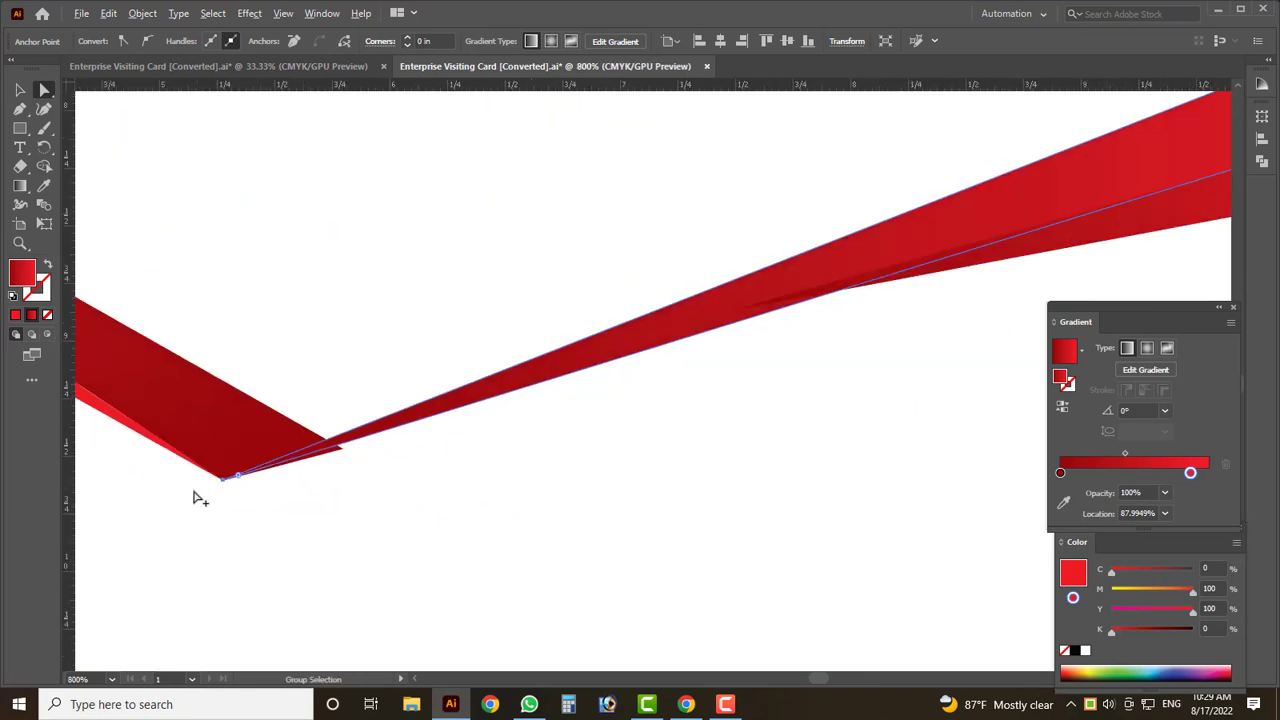
scroll(325, 450, down, 2)
scroll(697, 350, up, 3)
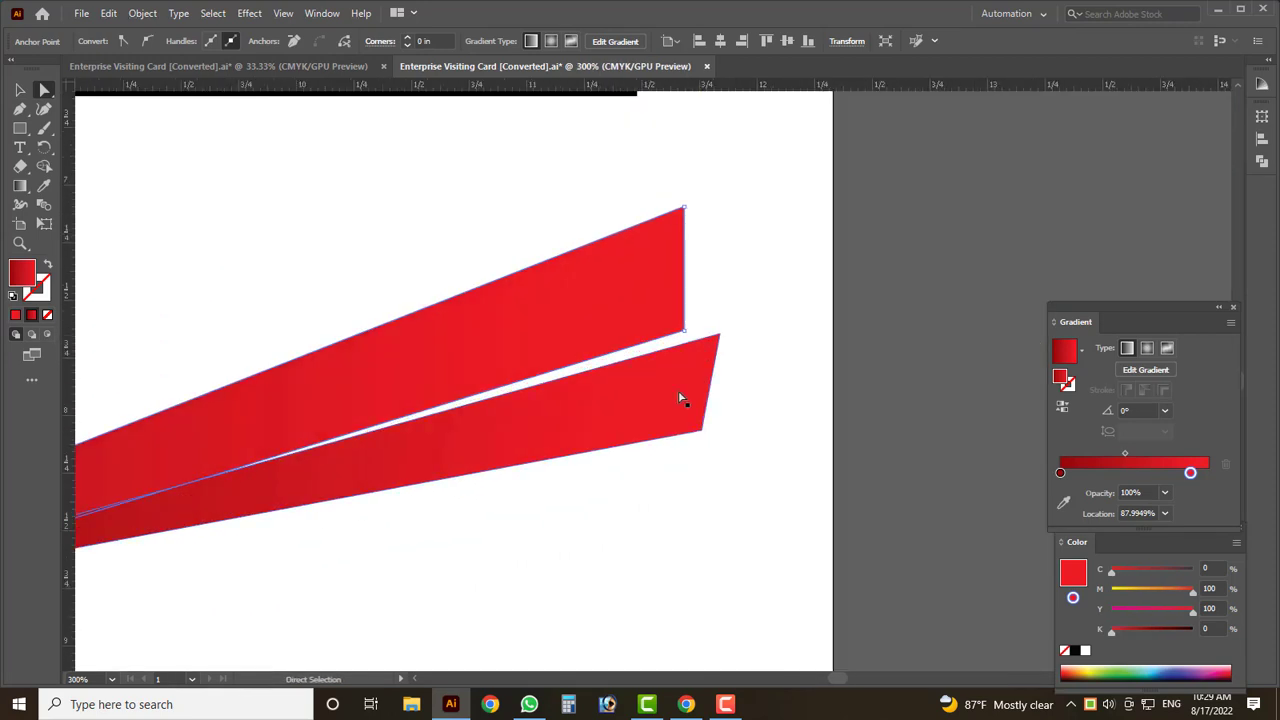
- Drag the lower and upper ribbon corner anchors to reshape the right arm
drag(680, 400, 714, 528)
scroll(958, 510, up, 2)
scroll(958, 510, down, 2)
drag(812, 450, 950, 665)
click(816, 425)
drag(820, 424, 796, 480)
- Move a lower-ribbon point up-left and set its tip onto the upper band
scroll(797, 449, down, 4)
scroll(797, 454, up, 5)
scroll(792, 461, down, 5)
scroll(792, 461, down, 1)
scroll(795, 479, up, 2)
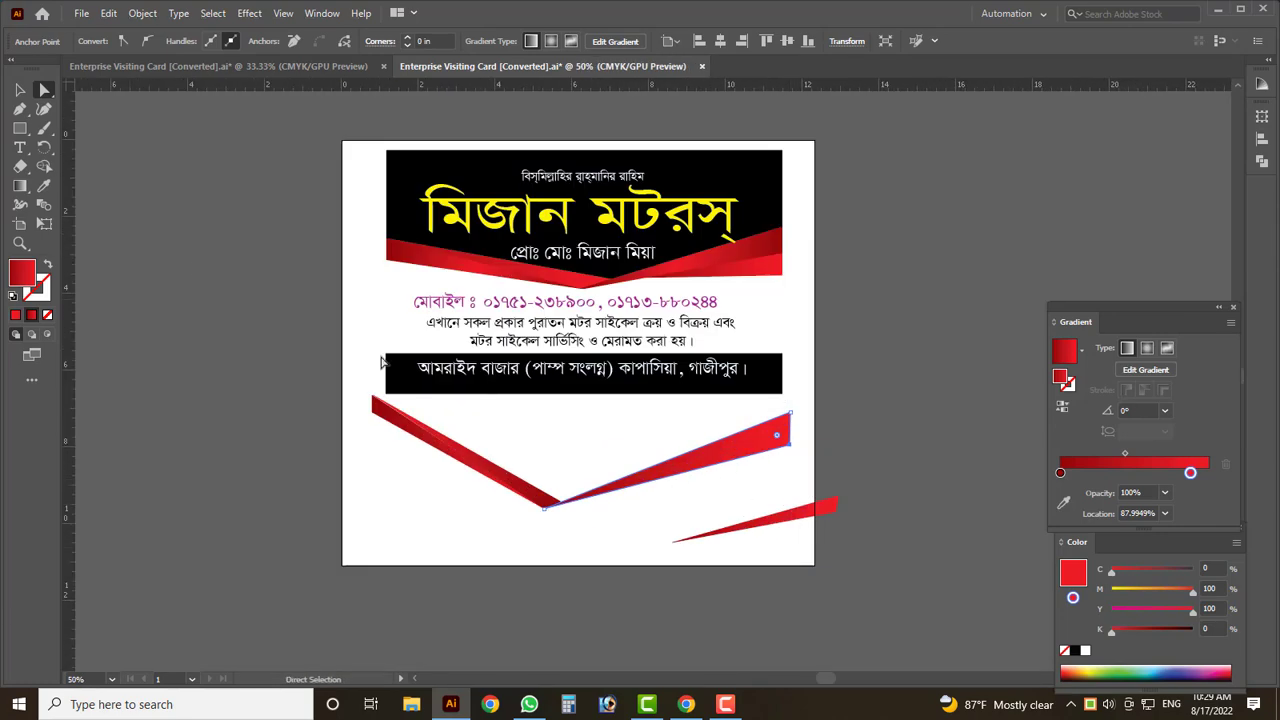
scroll(820, 512, up, 2)
drag(840, 533, 742, 432)
scroll(454, 495, up, 4)
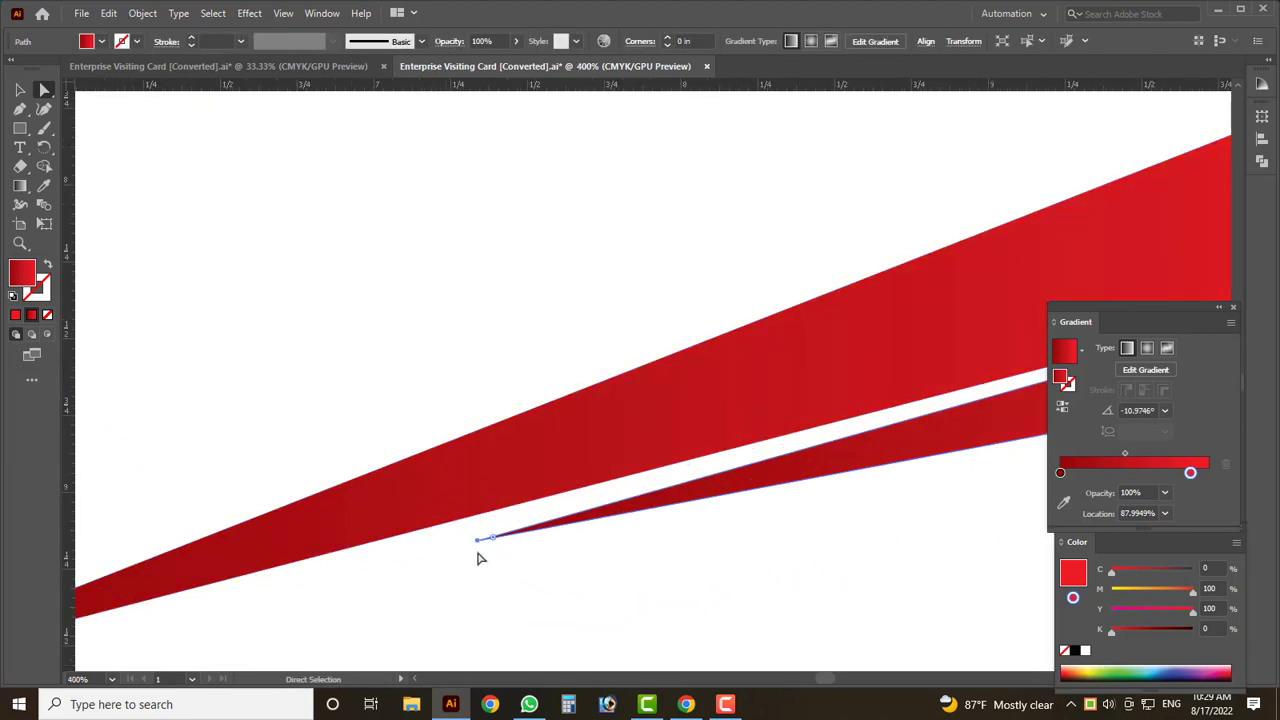
click(480, 543)
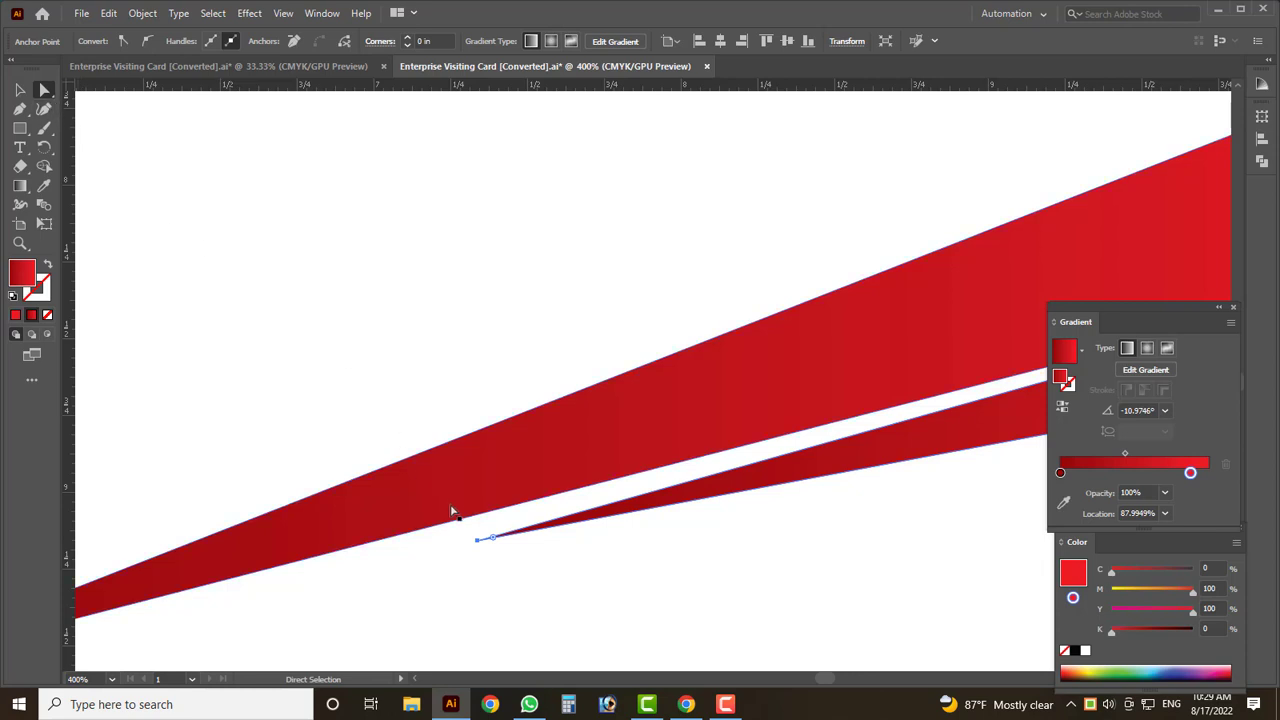
drag(477, 542, 490, 509)
- Pull the lower ribbon's right corner down to square off its end
scroll(375, 492, down, 4)
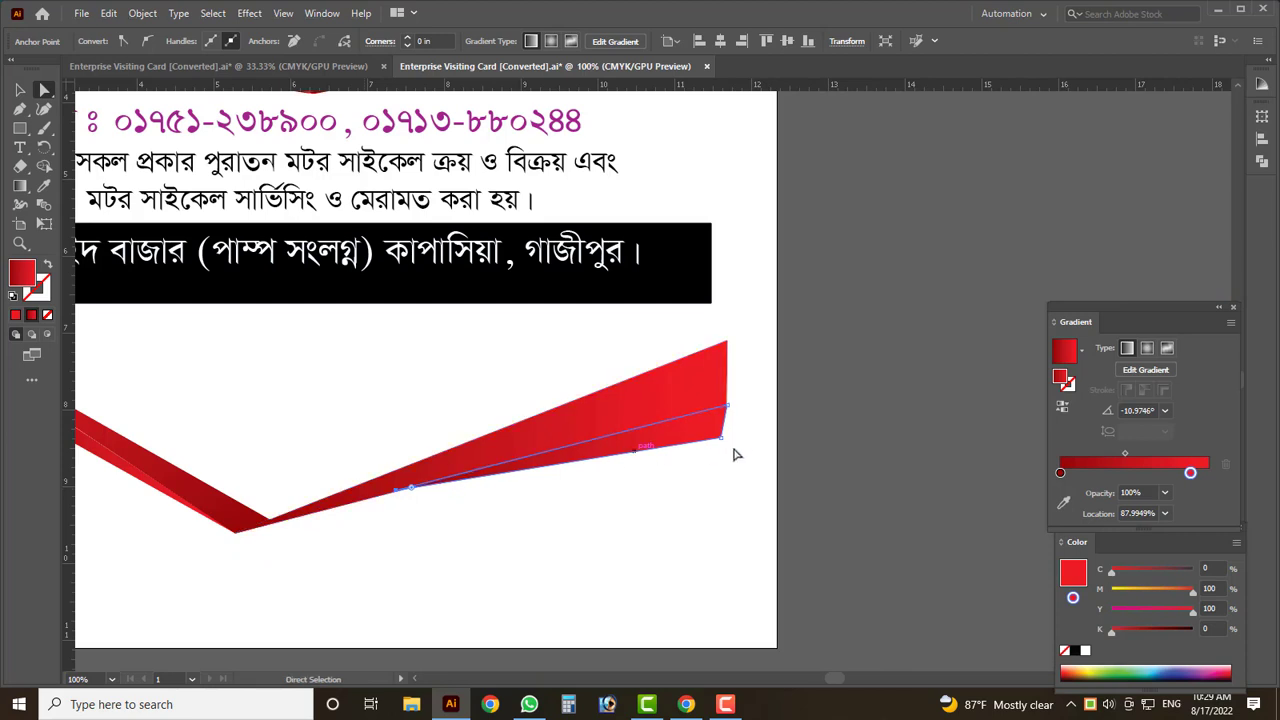
scroll(735, 445, up, 1)
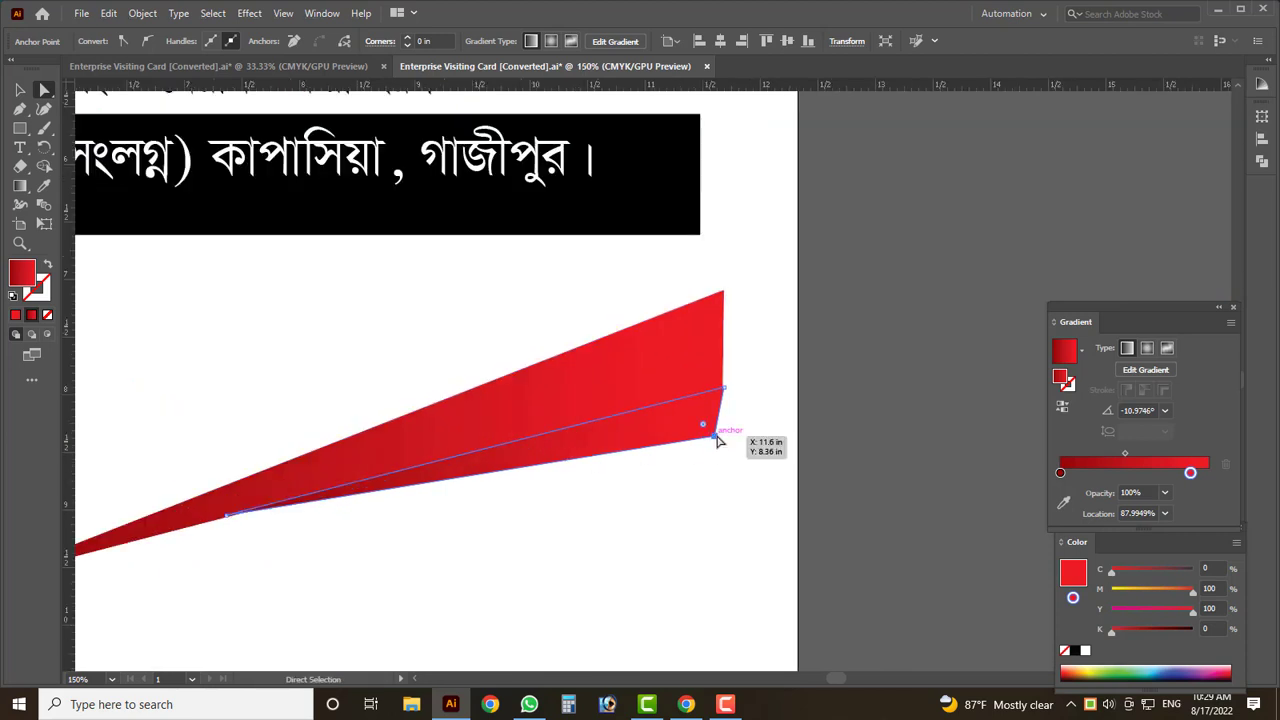
drag(716, 440, 724, 487)
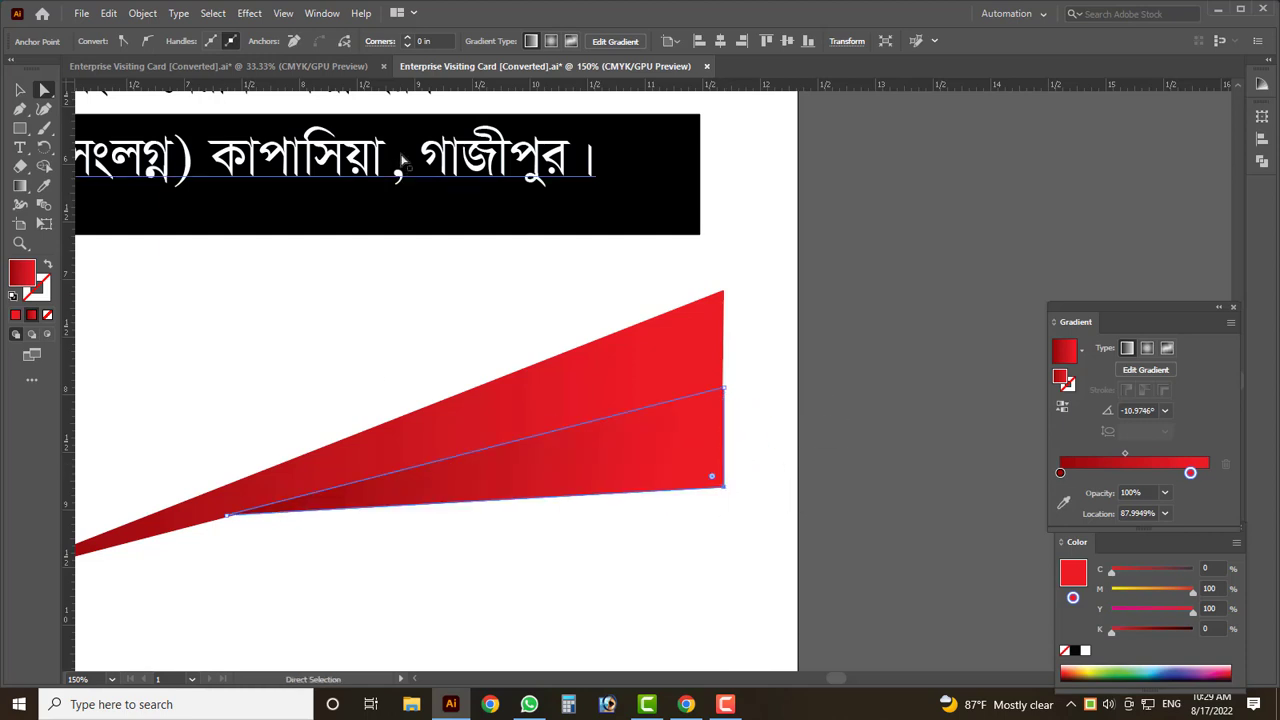
key(ctrl+r)
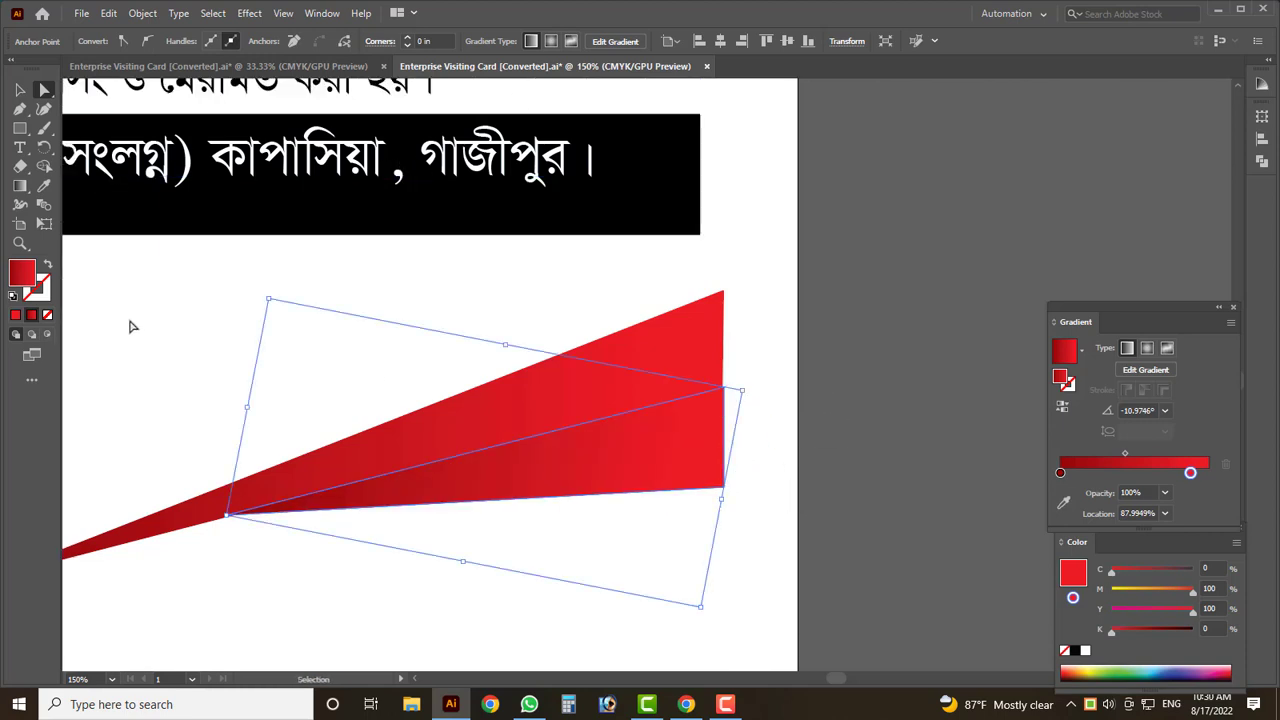
key(ctrl+r)
- Place a vertical ruler guide at the lower ribbon's right edge
drag(687, 433, 727, 433)
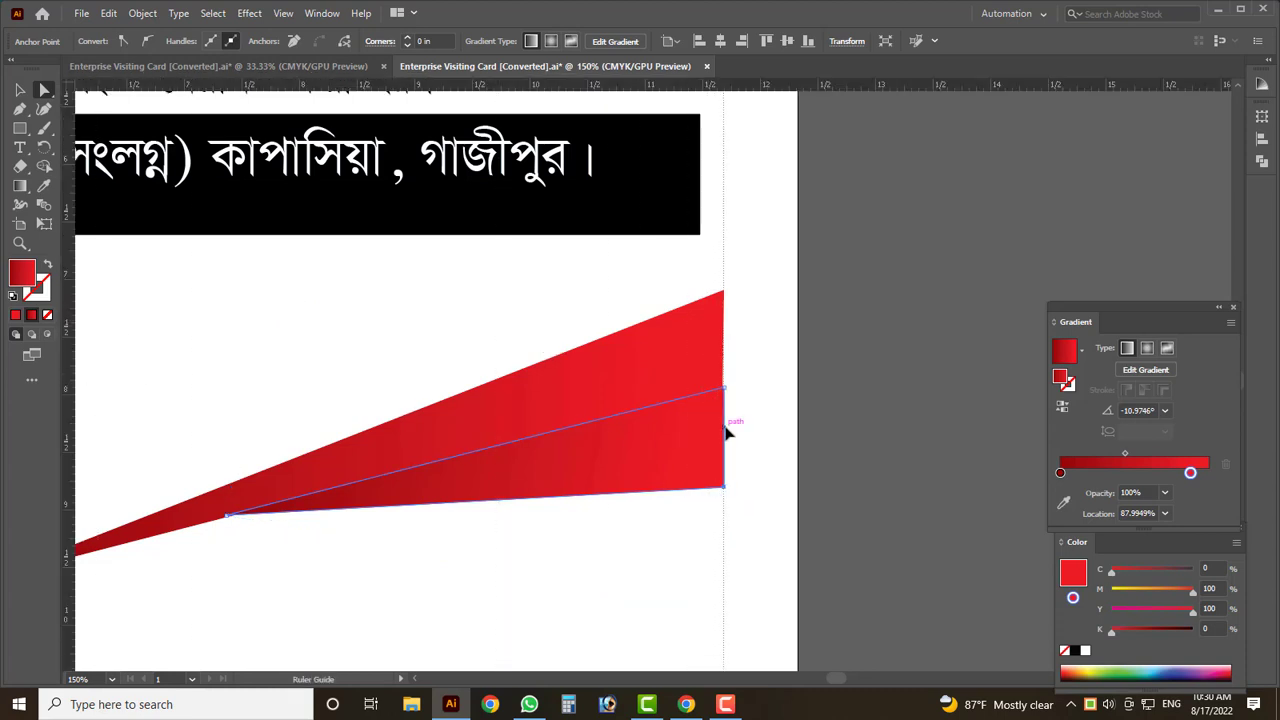
scroll(735, 474, up, 2)
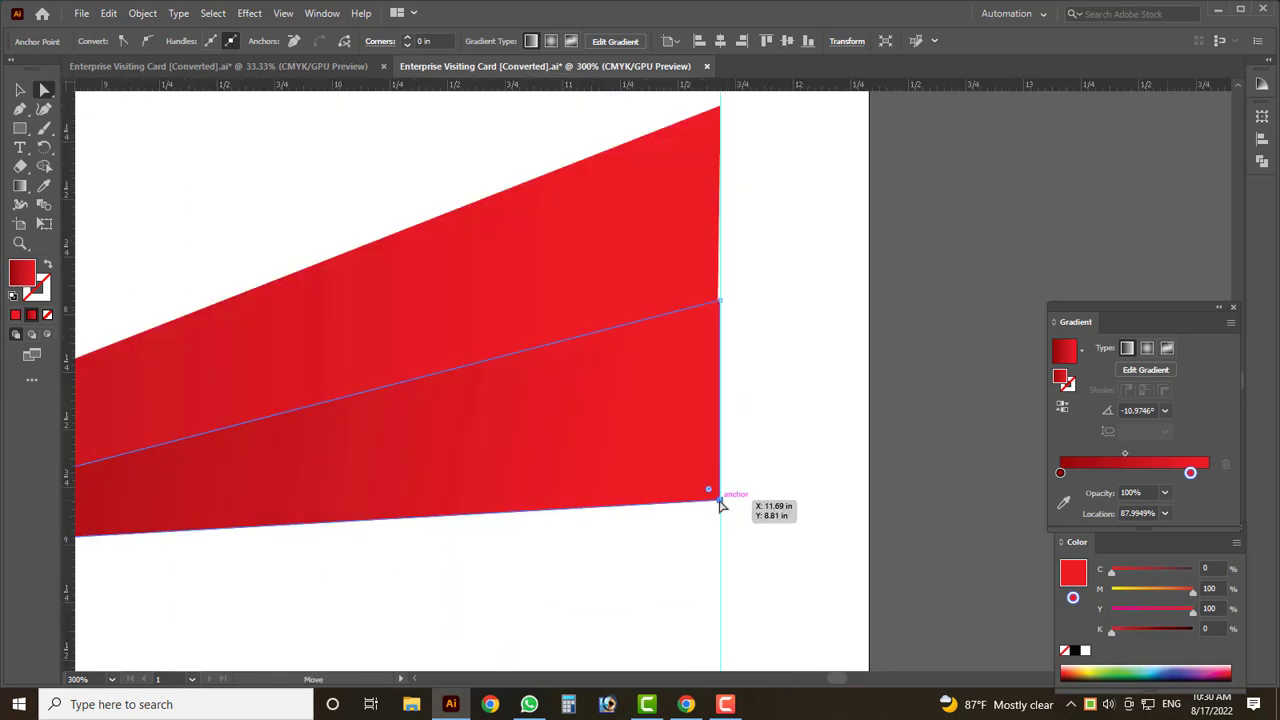
scroll(640, 520, down, 4)
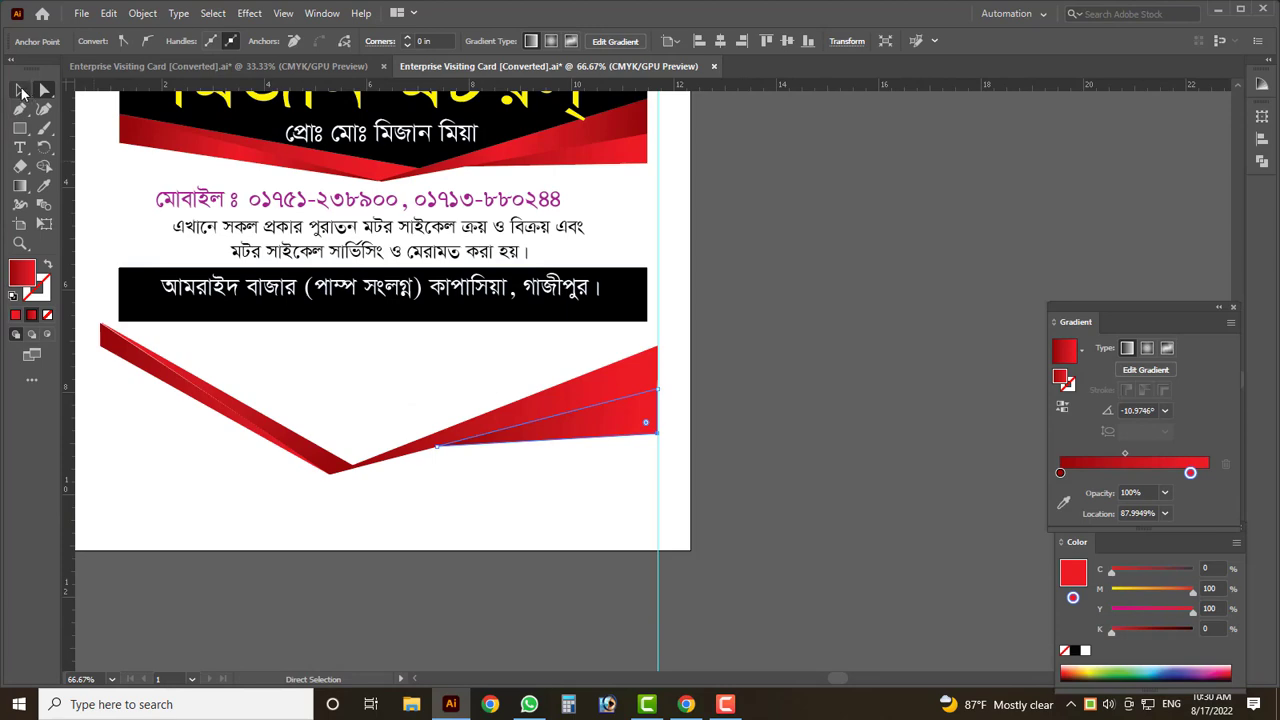
click(22, 91)
click(594, 500)
scroll(610, 470, up, 3)
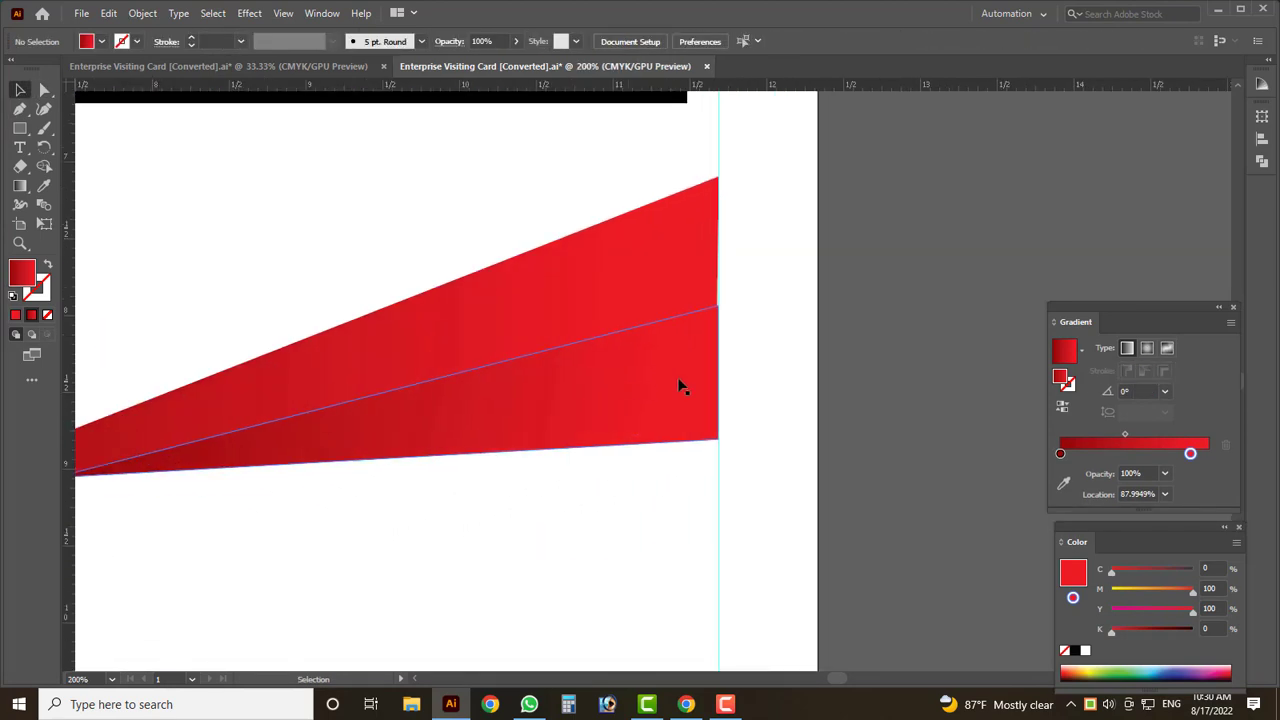
- Redraw the lower ribbon's gradient right-to-left so it darkens toward the right
click(645, 360)
scroll(645, 360, down, 2)
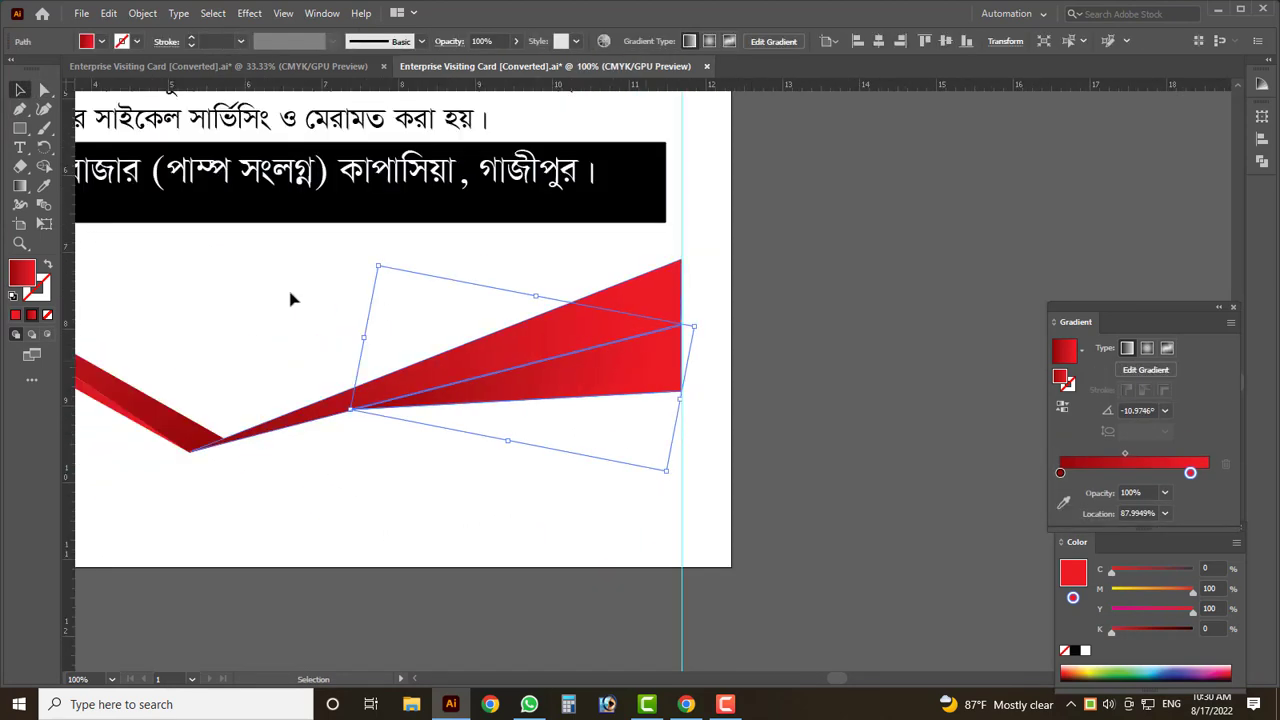
click(20, 186)
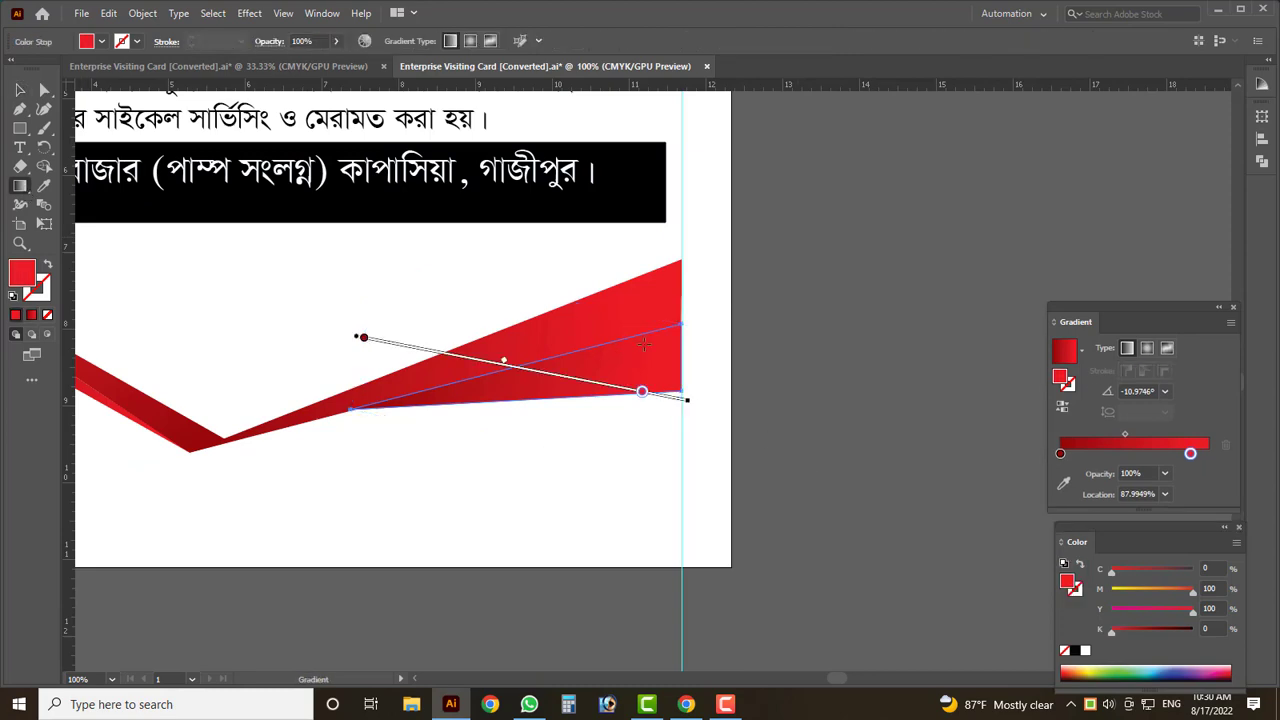
mouse_move(655, 357)
mouse_down()
mouse_move(543, 371)
mouse_move(383, 440)
mouse_up()
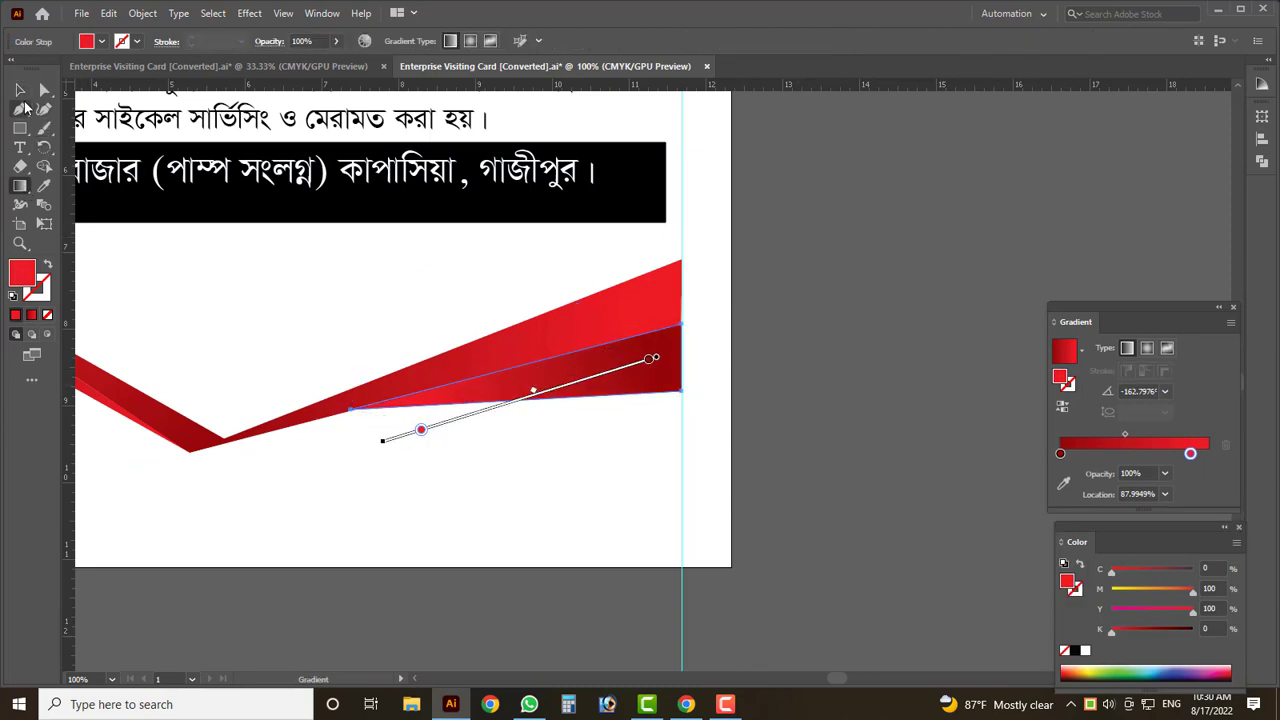
click(20, 90)
click(571, 506)
scroll(560, 486, down, 3)
scroll(597, 435, up, 4)
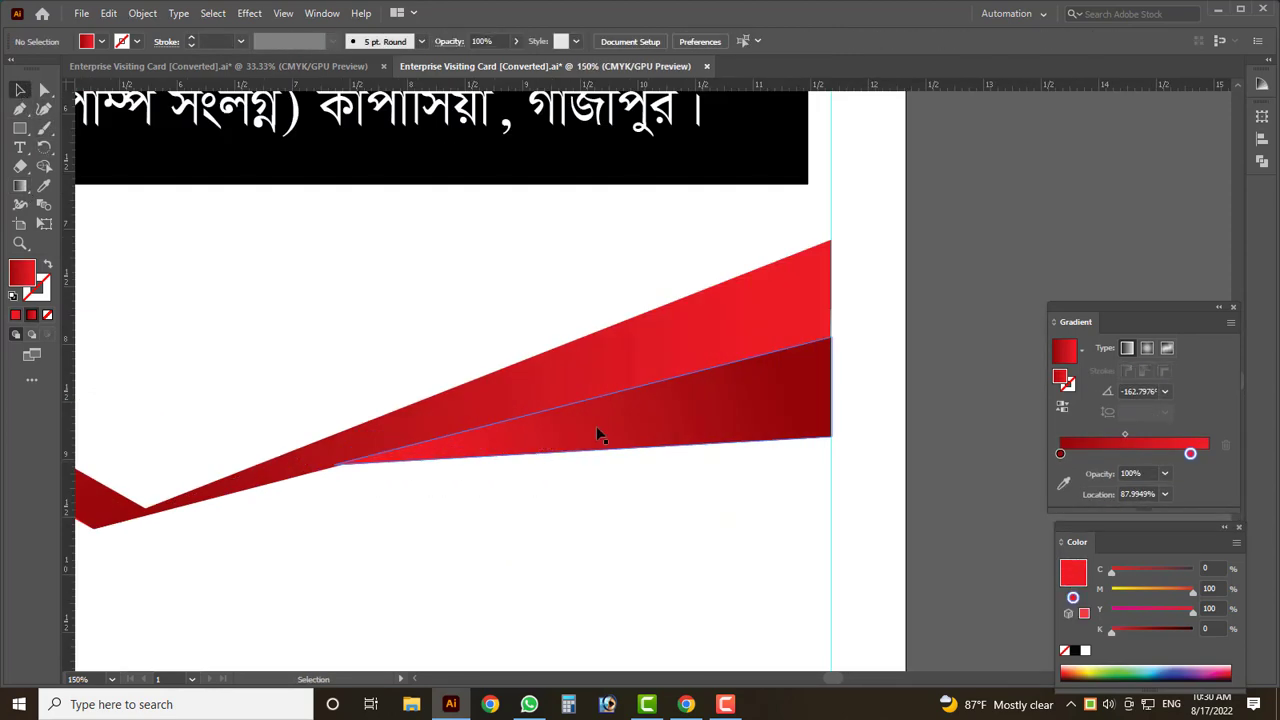
- Select the ribbon to check the reversed gradient, then deselect it
click(601, 425)
click(520, 557)
scroll(566, 513, down, 2)
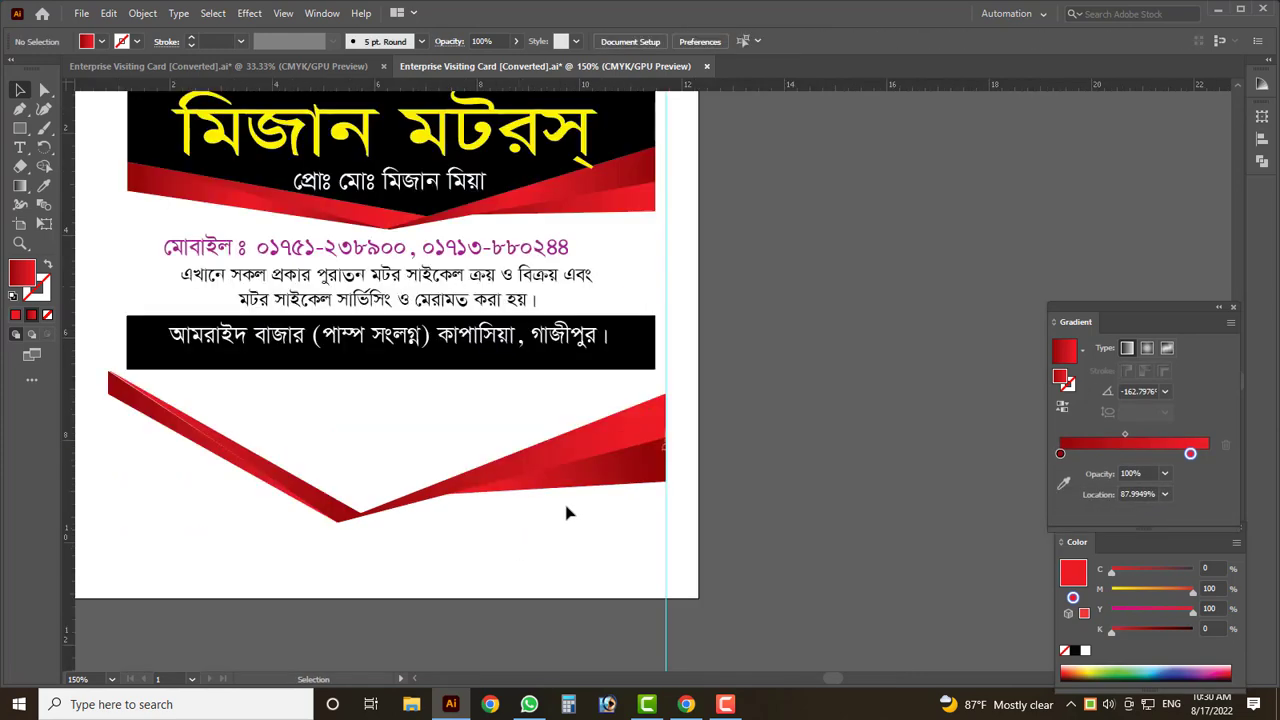
scroll(566, 513, down, 2)
scroll(510, 536, up, 1)
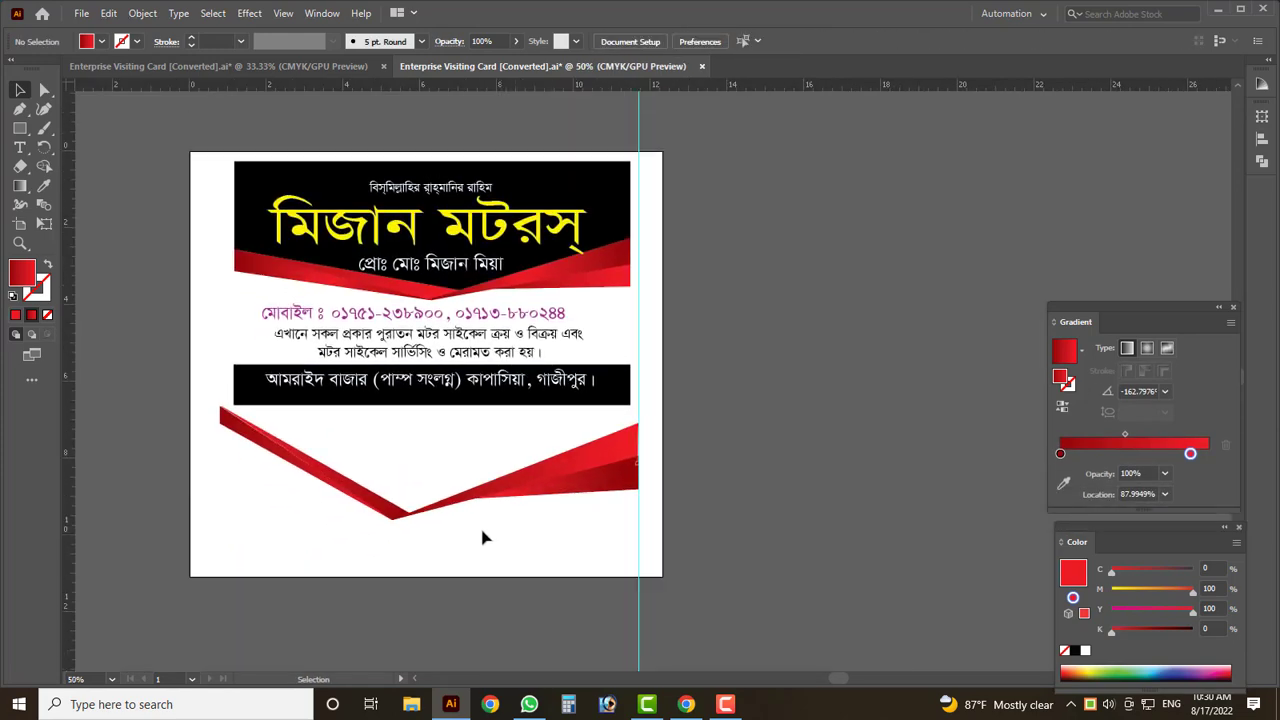
scroll(482, 538, up, 5)
- Drag the lower red ribbon's V apex anchor up and right so the points join
click(375, 460)
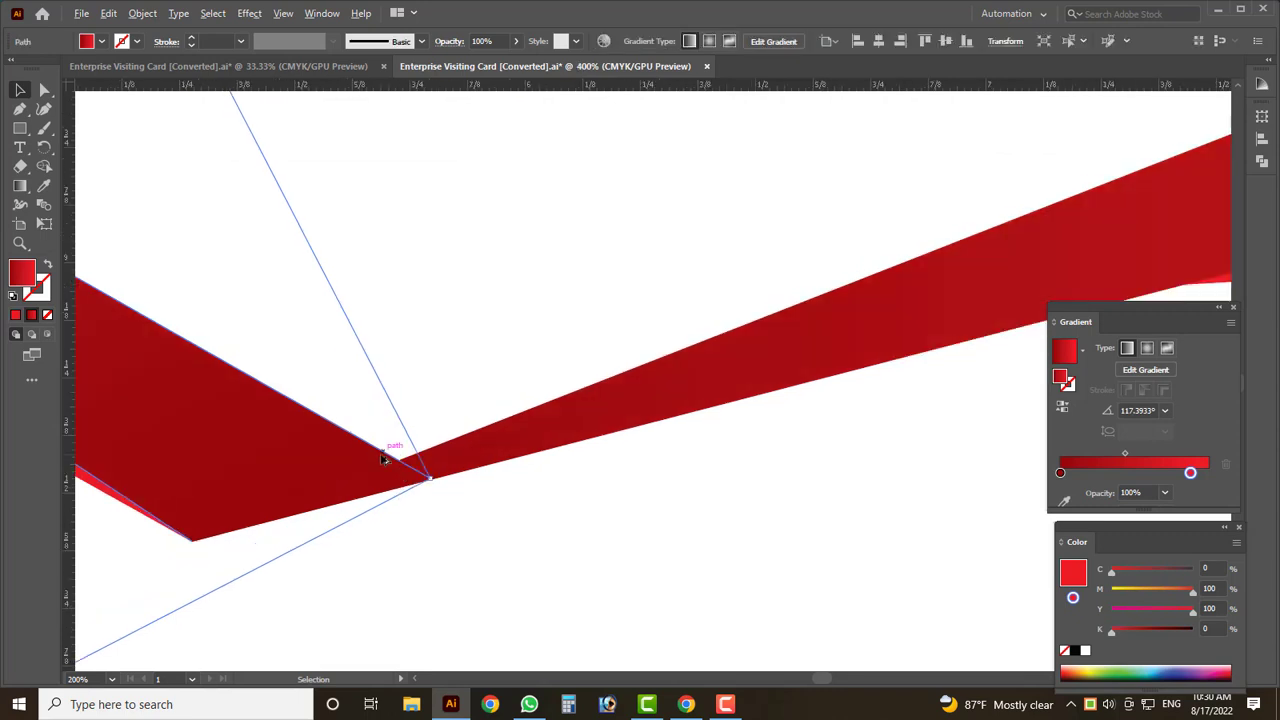
click(46, 90)
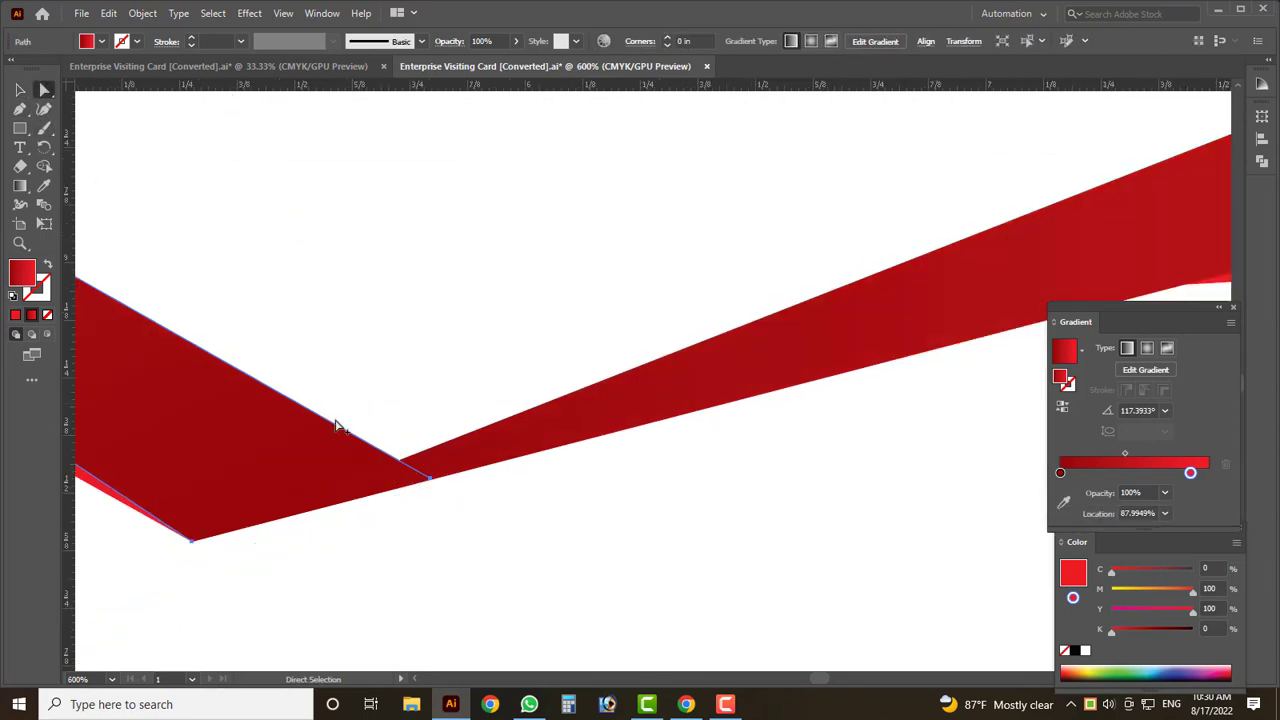
scroll(401, 484, up, 2)
drag(453, 479, 533, 386)
scroll(533, 388, down, 5)
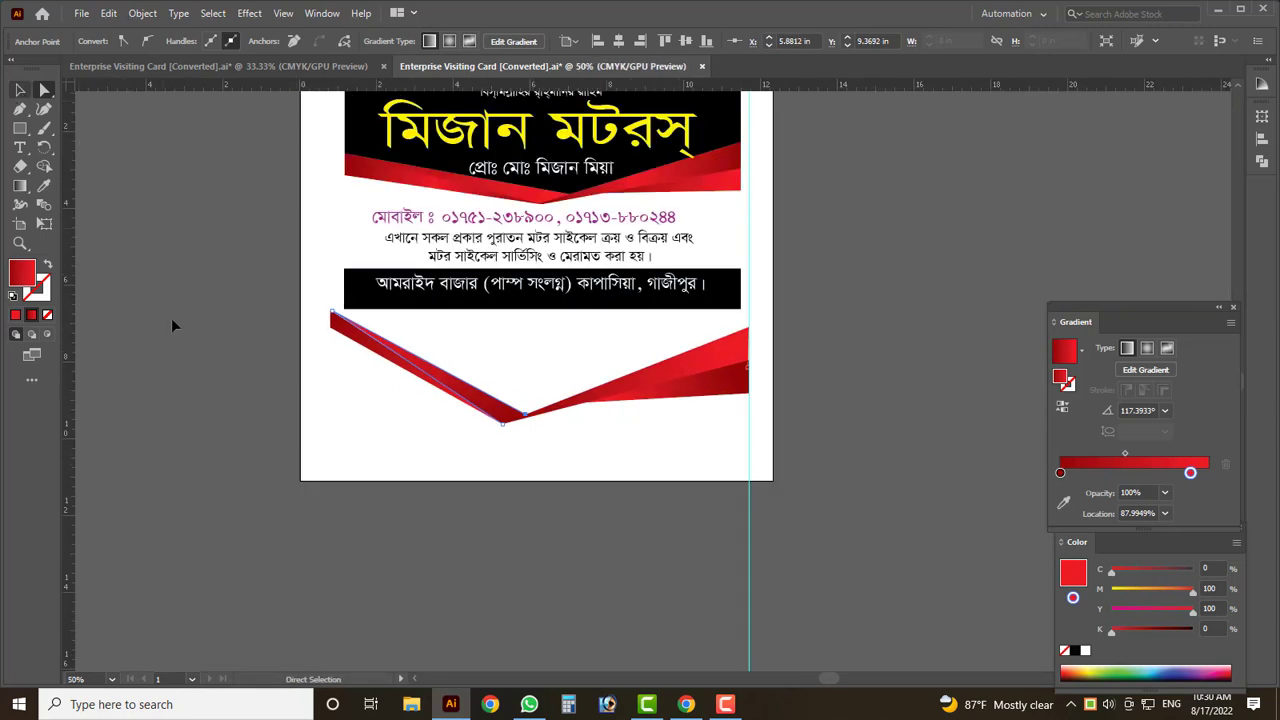
- Select the whole lower red V shape and check its height
key(v)
click(171, 323)
scroll(400, 486, up, 1)
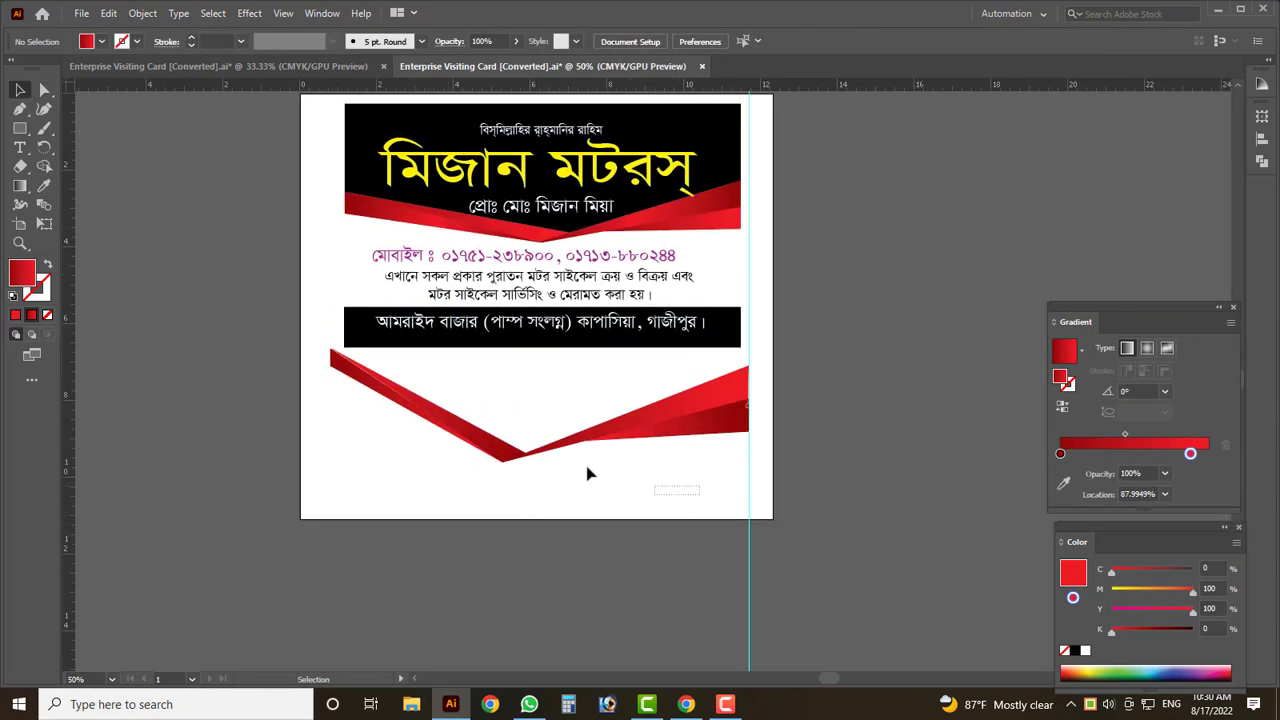
click(496, 452)
mouse_move(540, 466)
mouse_down()
mouse_move(549, 443)
mouse_move(545, 466)
mouse_up()
click(566, 494)
- Draw a large rectangle over the card's lower half and send it behind the artwork
scroll(717, 190, up, 1)
click(717, 190)
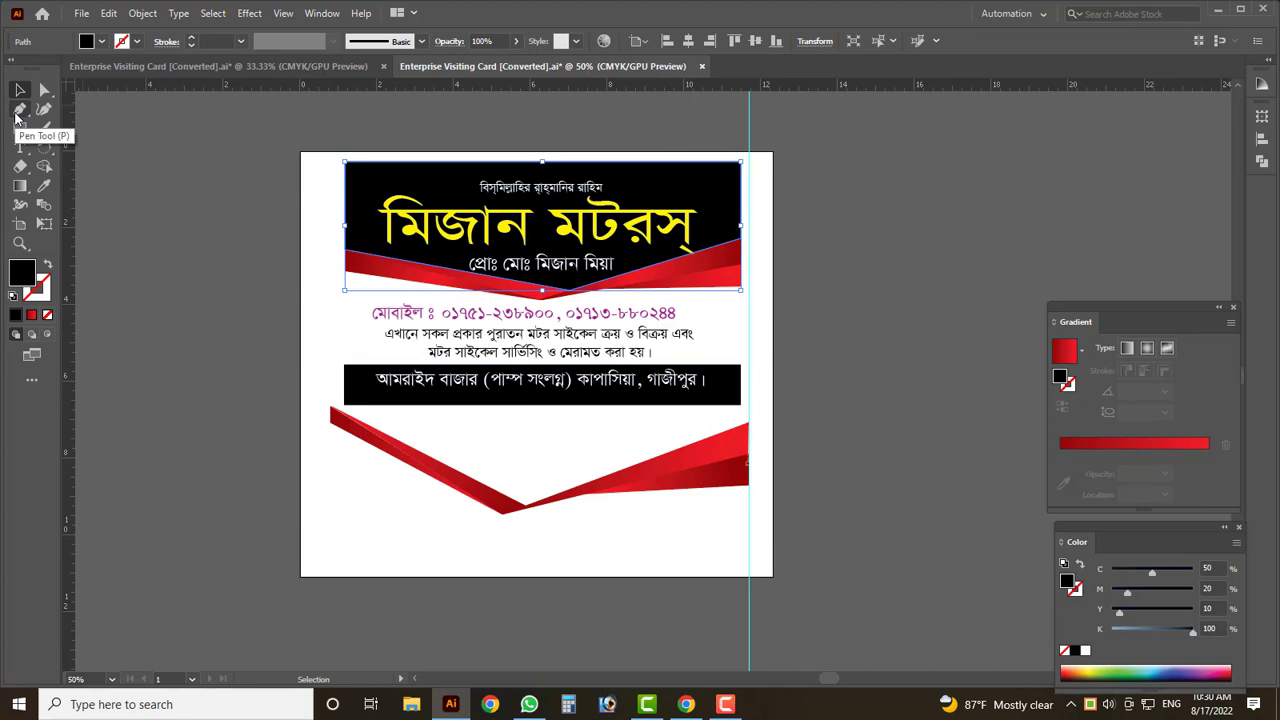
click(20, 128)
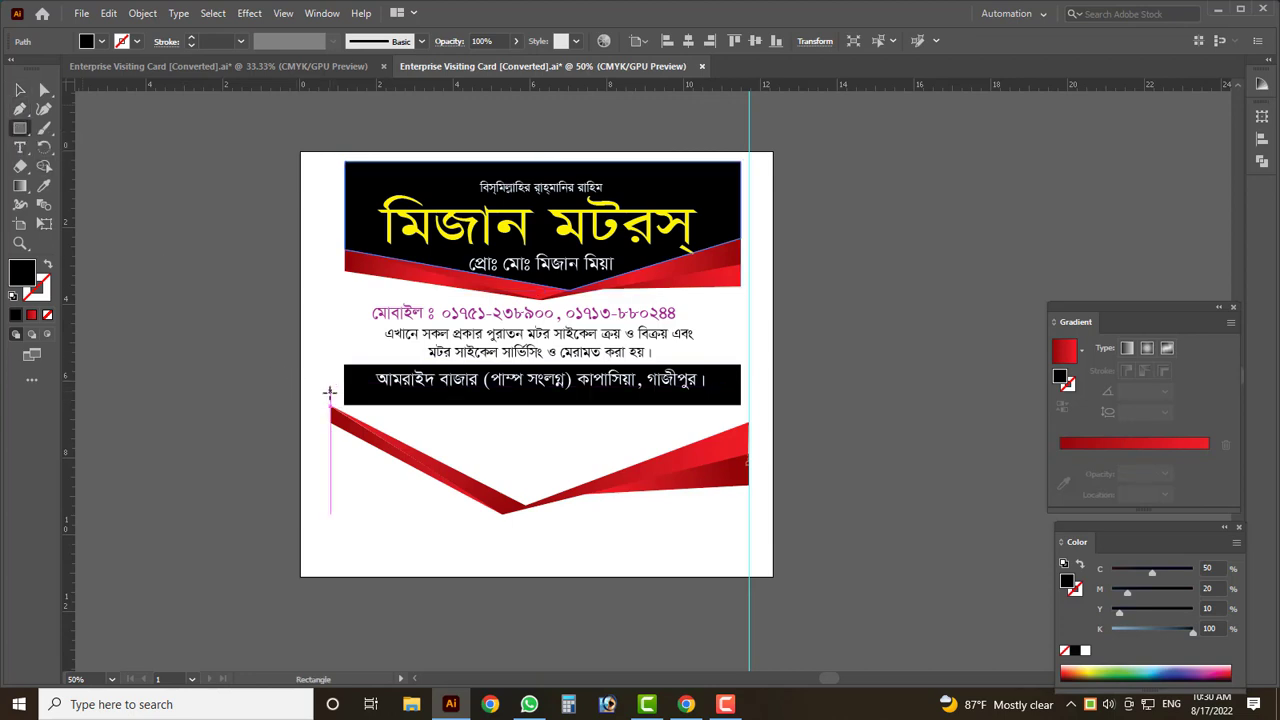
drag(331, 354, 751, 516)
click(16, 91)
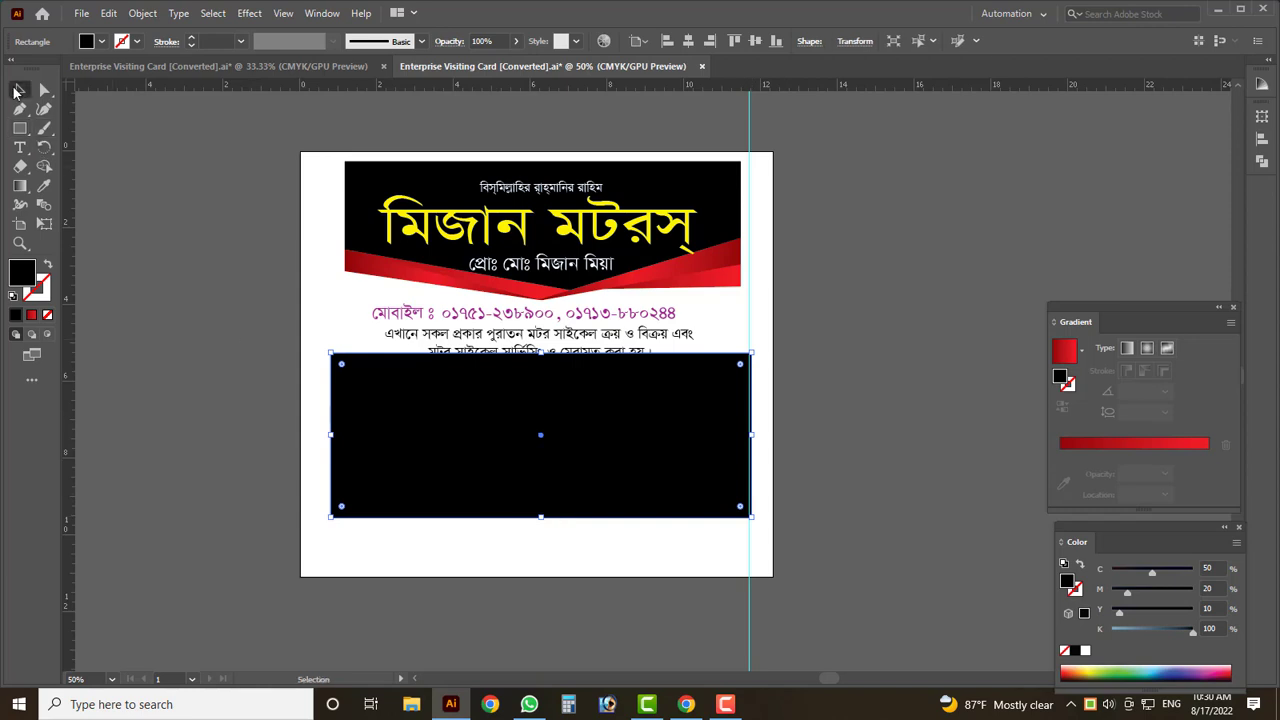
key(ctrl+shift+bracketleft)
click(565, 572)
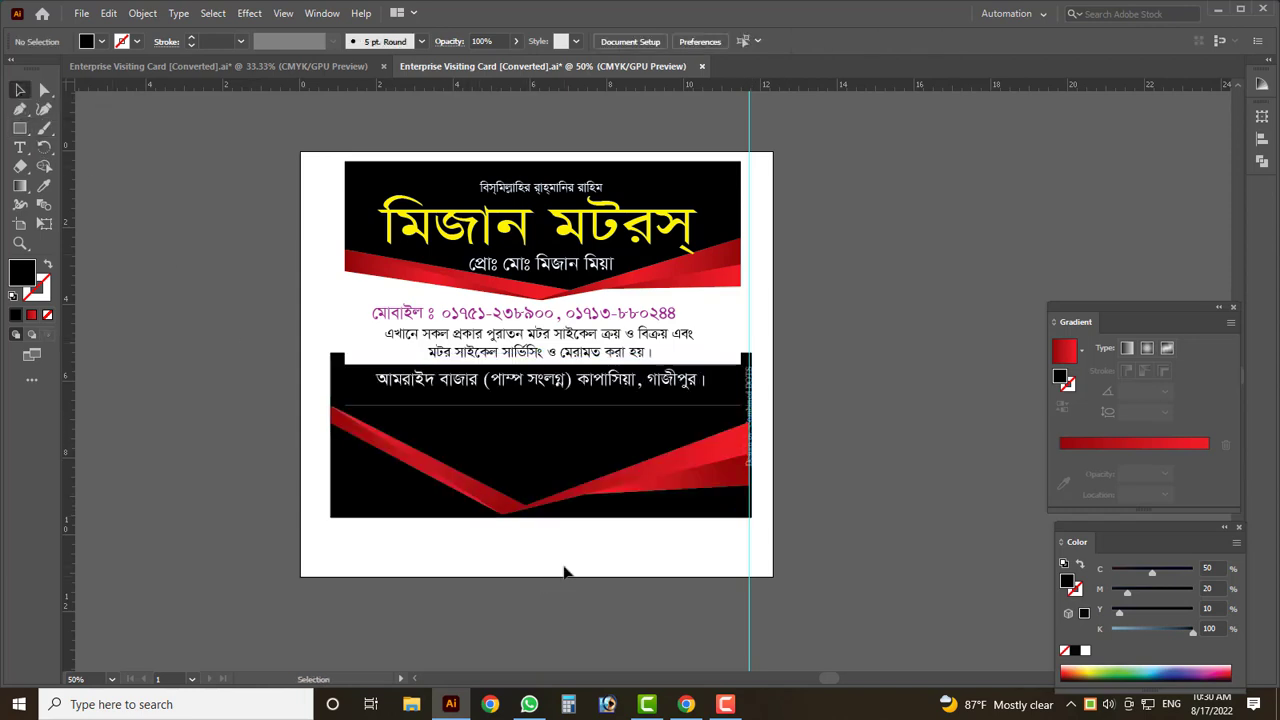
- Delete that black rectangle and place the first Pen anchor at the red ribbon's lower point
click(360, 501)
key(Delete)
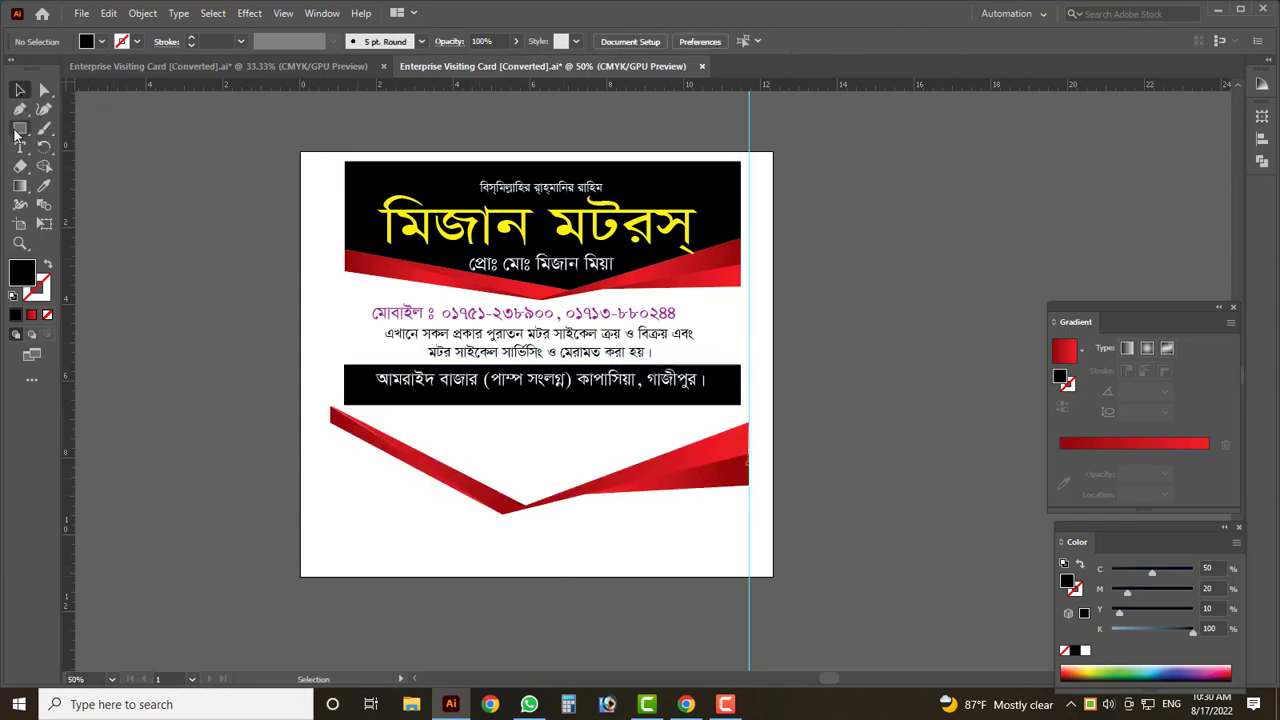
scroll(355, 471, up, 2)
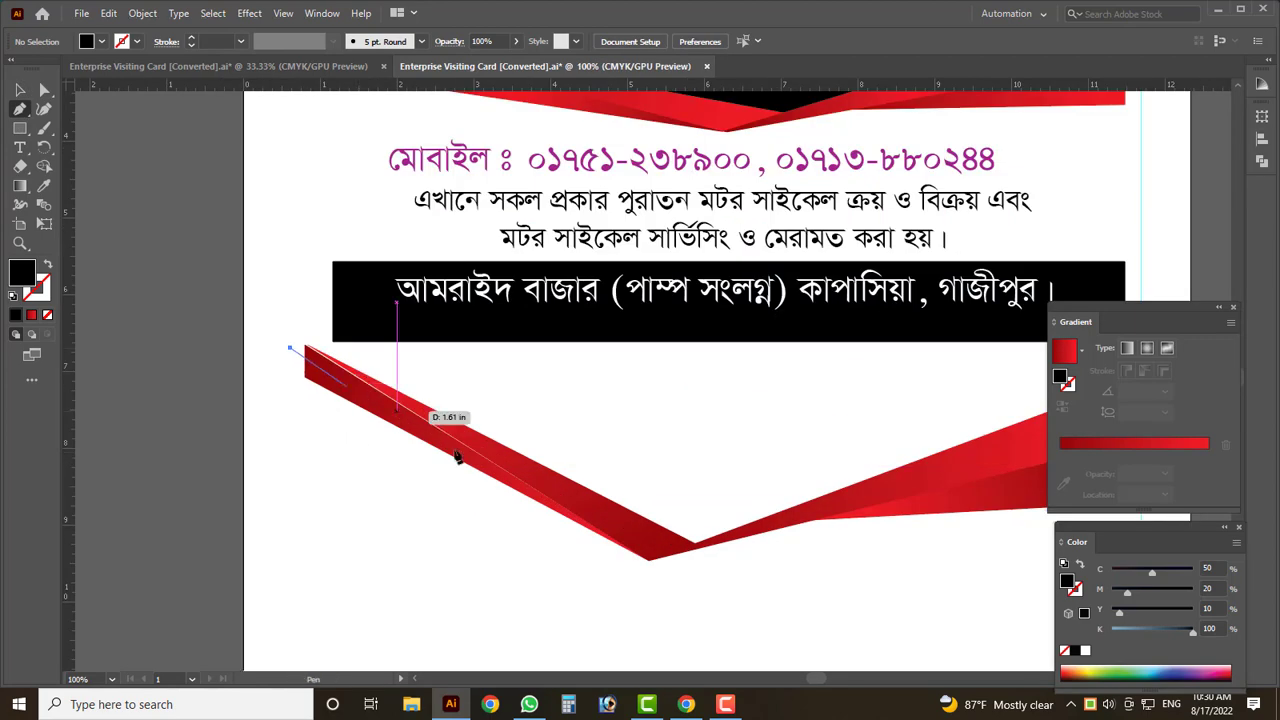
click(638, 529)
- Trace the ribbon edge to its right tip, then up and across to the left, closing the shape
scroll(700, 545, up, 5)
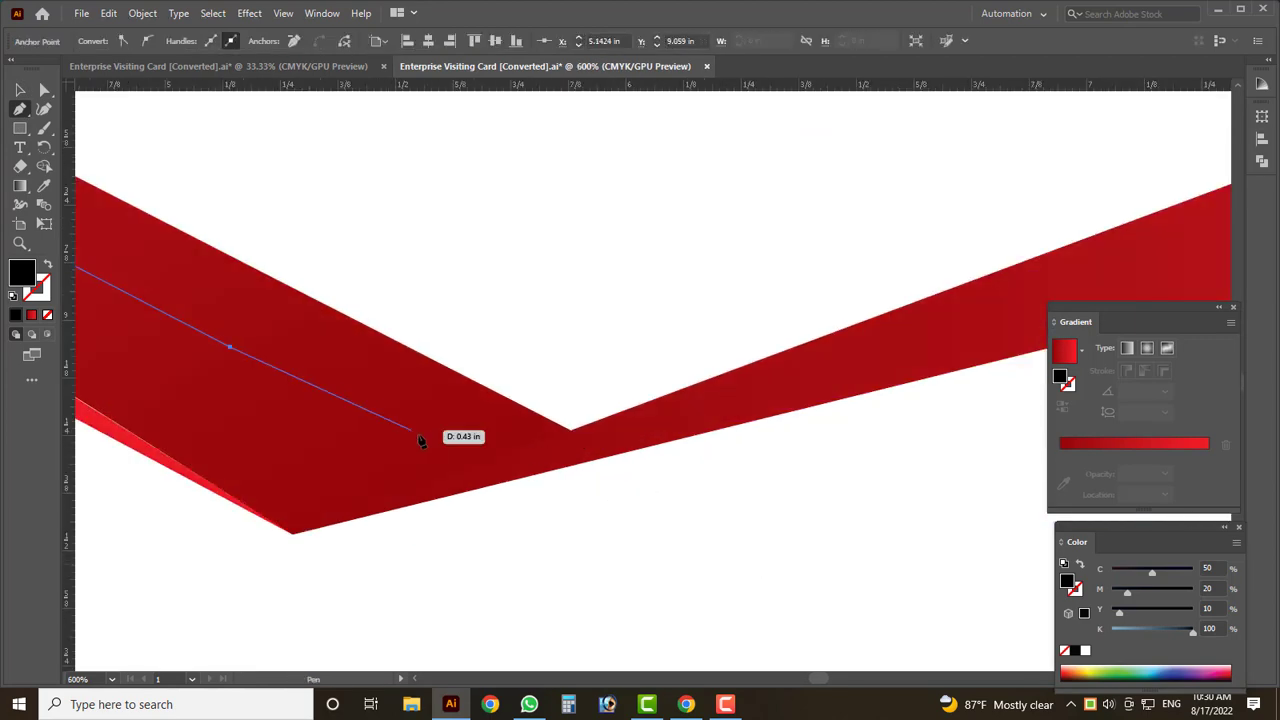
click(450, 435)
click(558, 452)
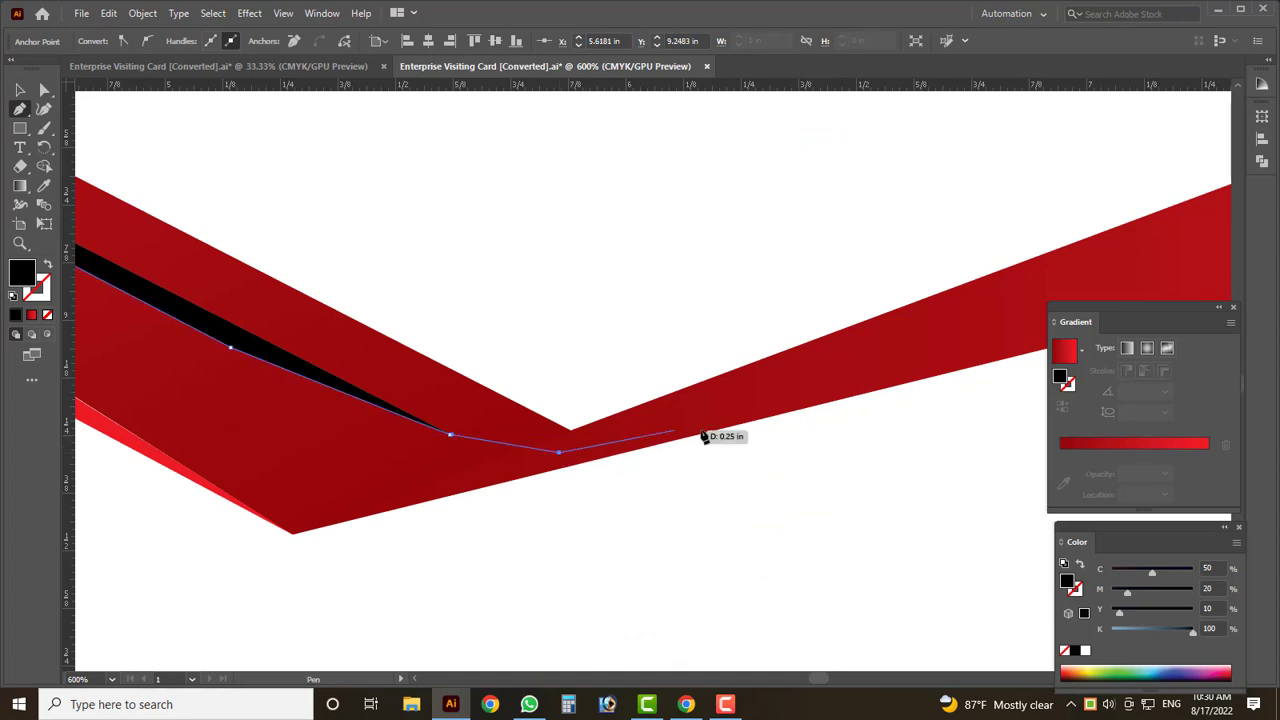
scroll(705, 437, down, 6)
click(1015, 410)
scroll(700, 488, down, 2)
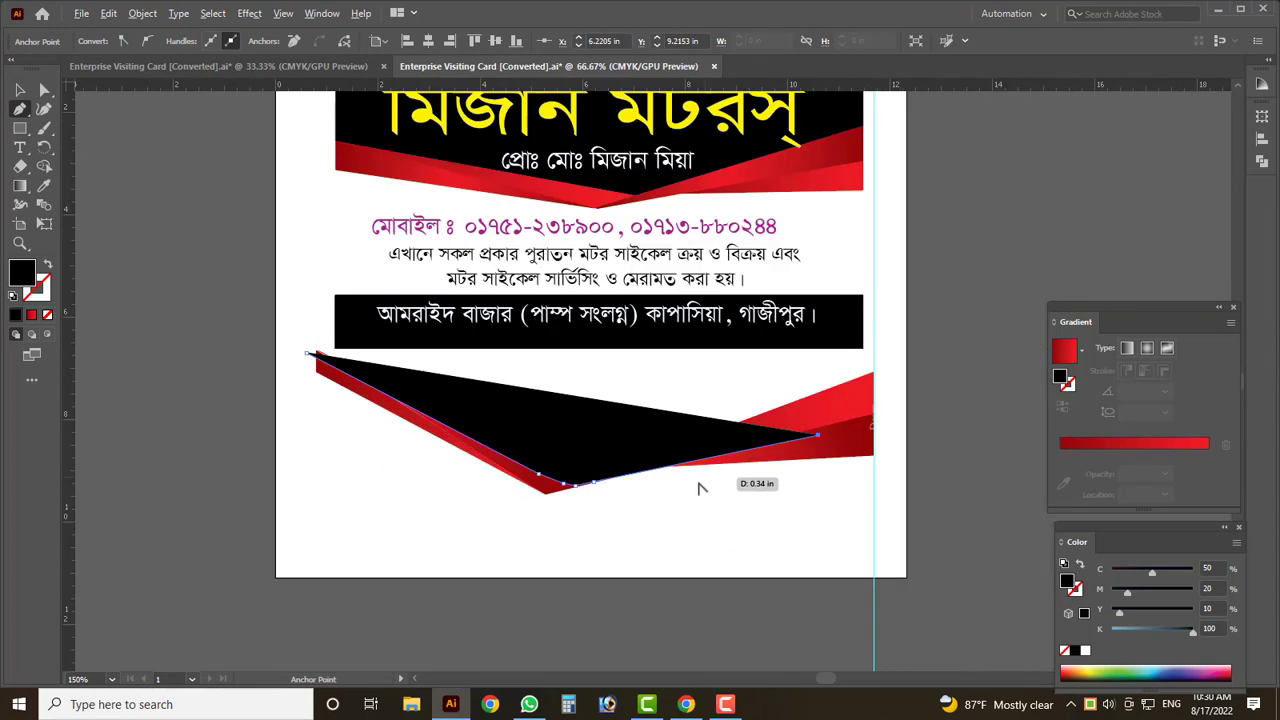
scroll(770, 420, up, 3)
click(774, 428)
scroll(814, 546, down, 4)
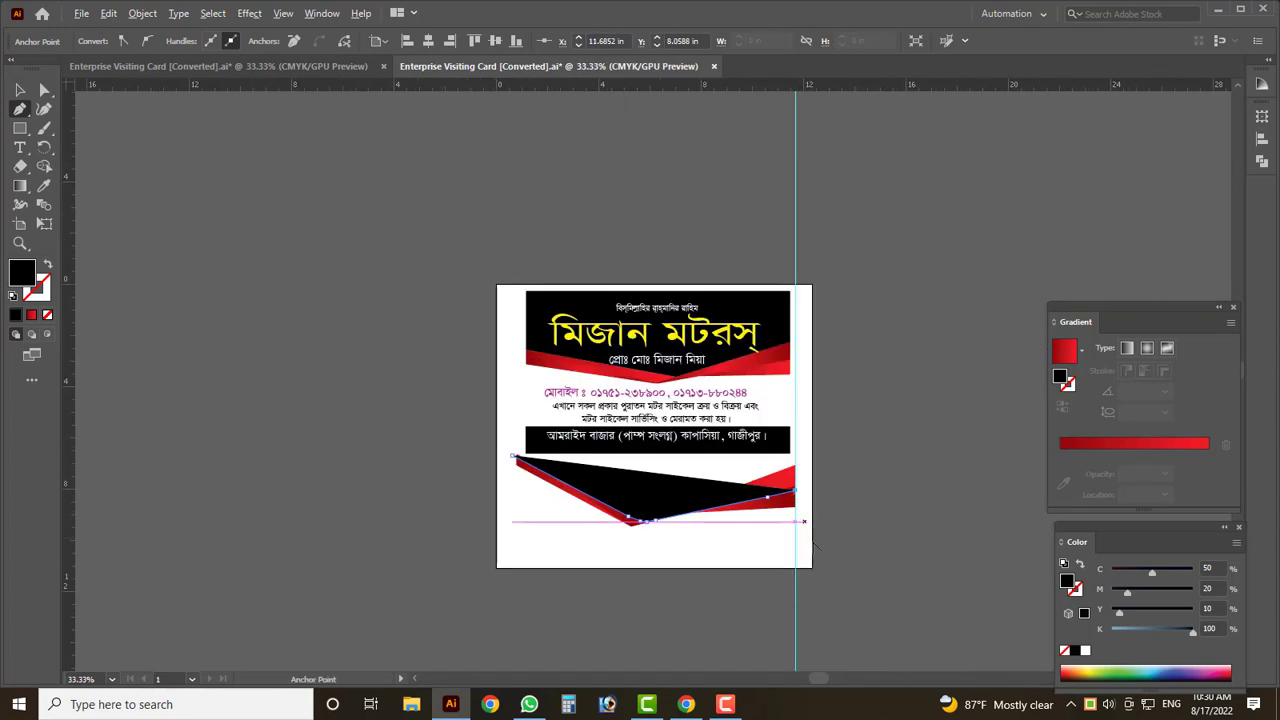
click(795, 405)
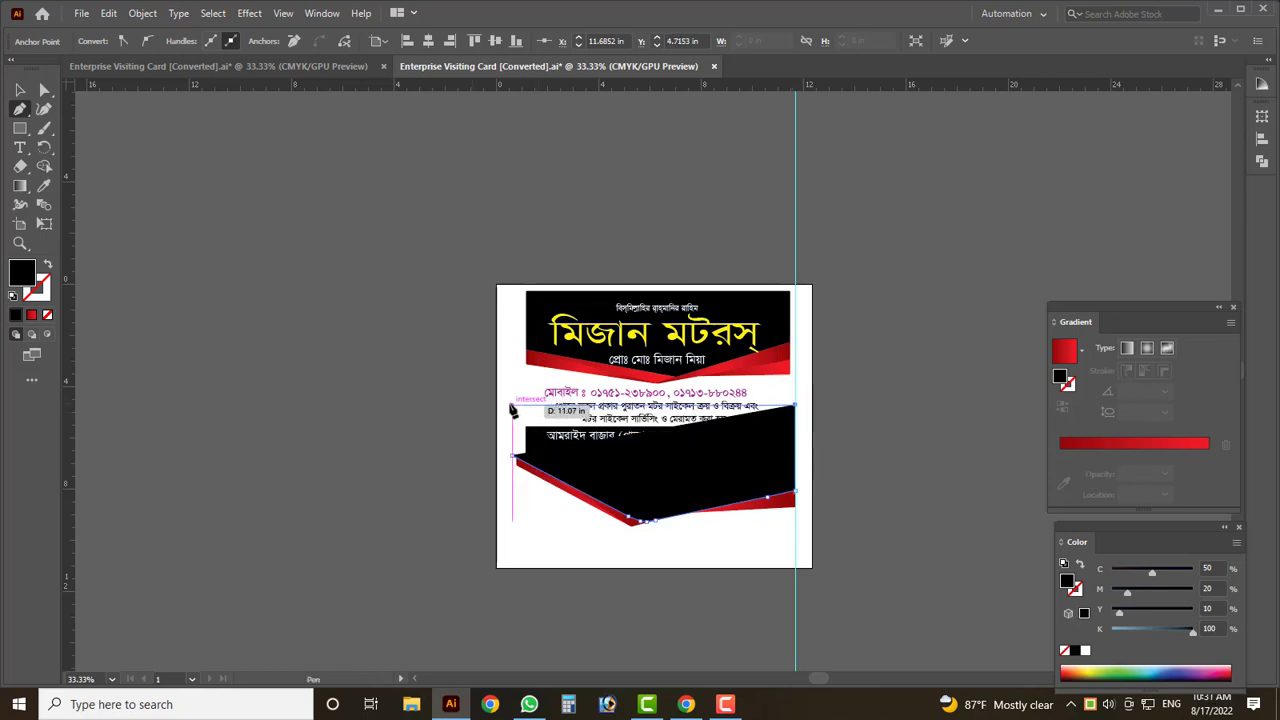
click(512, 406)
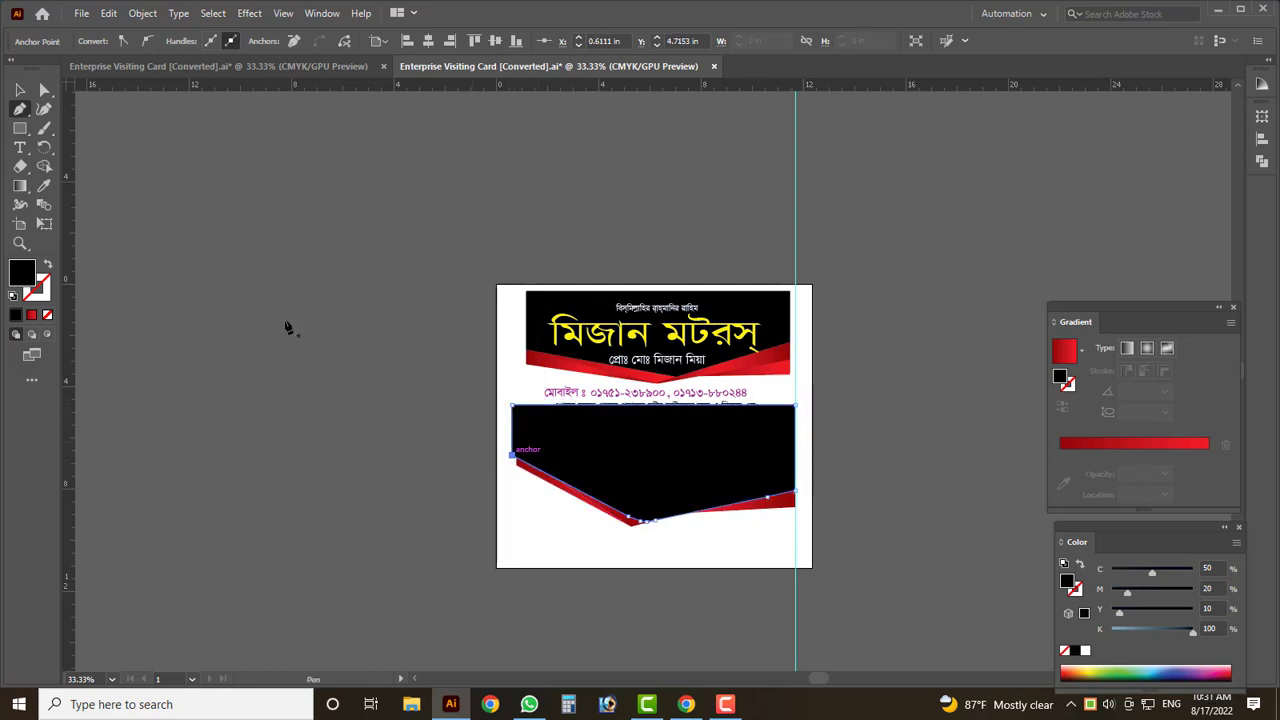
click(20, 90)
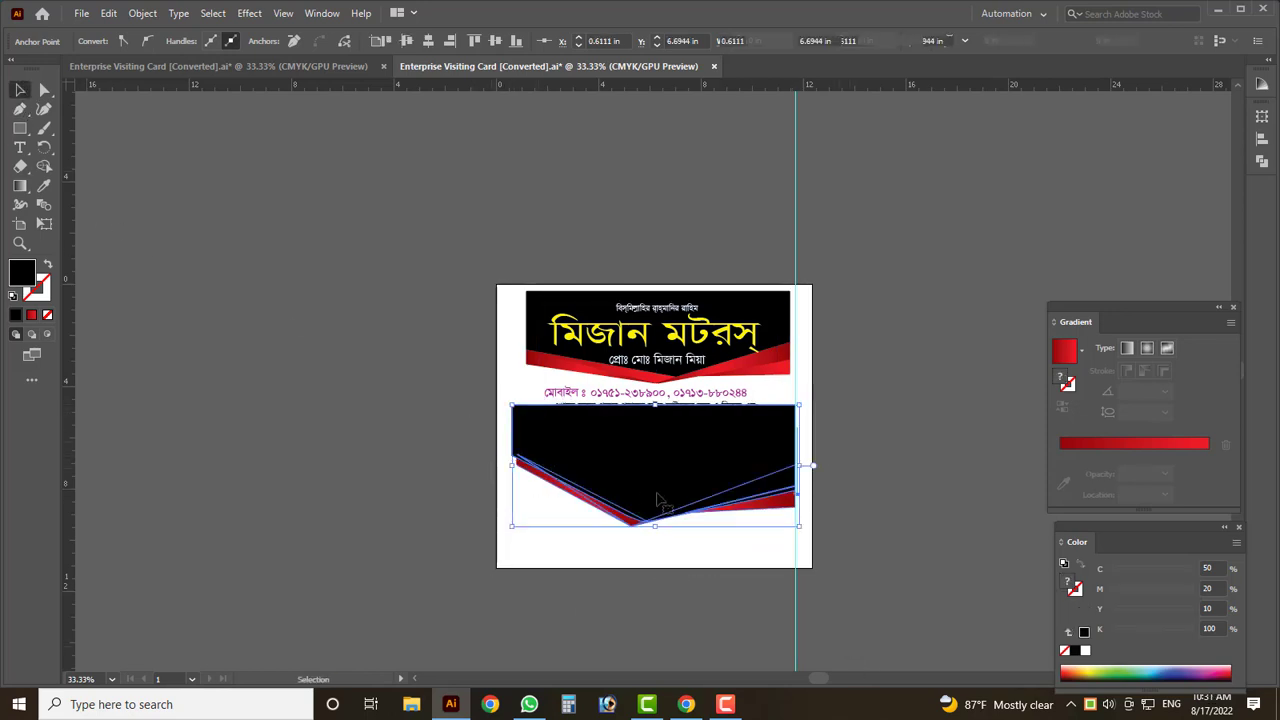
- Move the black and red panel off the card and place the black shape behind the ribbons
drag(646, 479, 228, 388)
key(ctrl+equal)
alt+scroll(657, 516, down, 1)
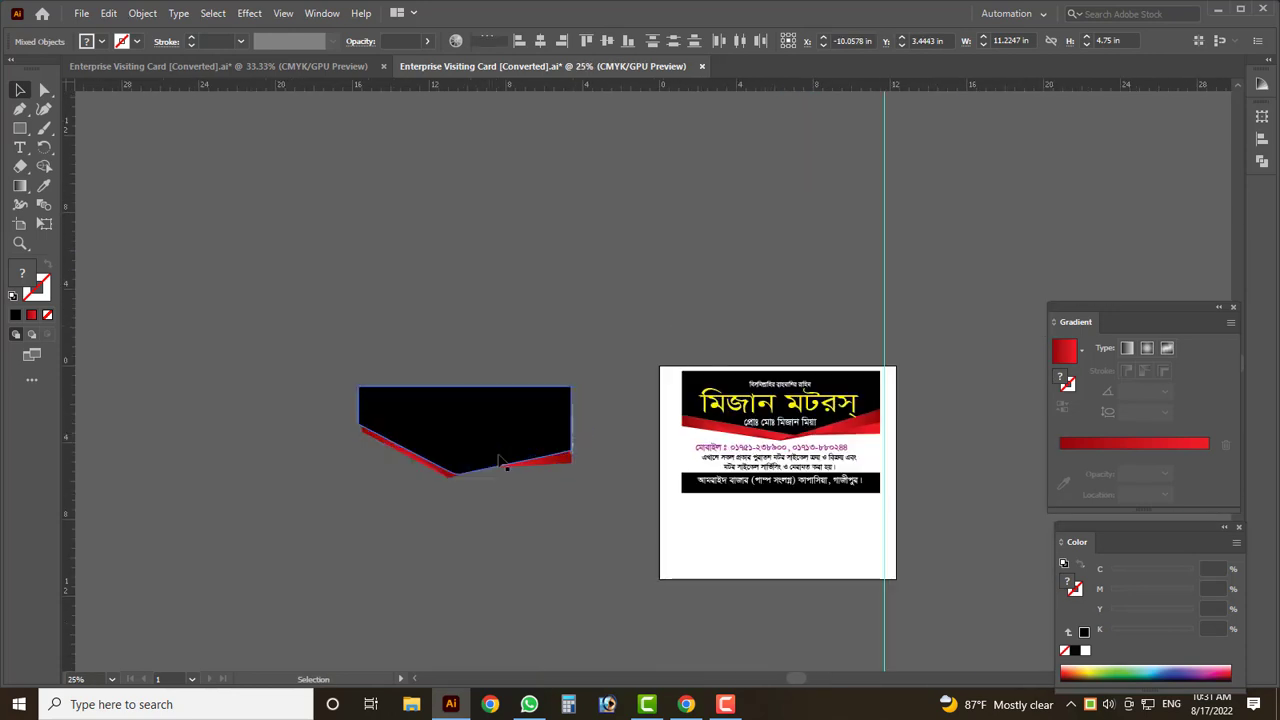
alt+scroll(463, 409, up, 3)
key(a)
click(461, 405)
key(v)
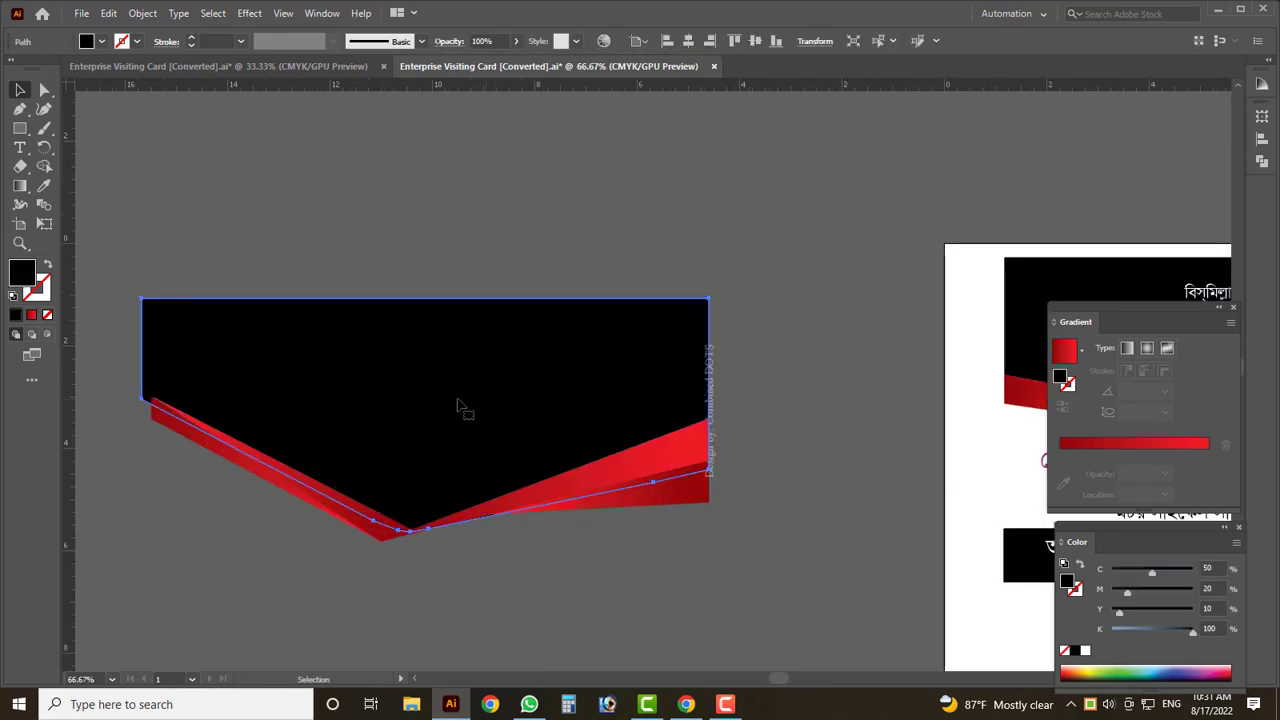
click(486, 610)
- Pull an anchor up where black meets red to close the gap
alt+scroll(465, 596, down, 1)
alt+scroll(481, 530, up, 3)
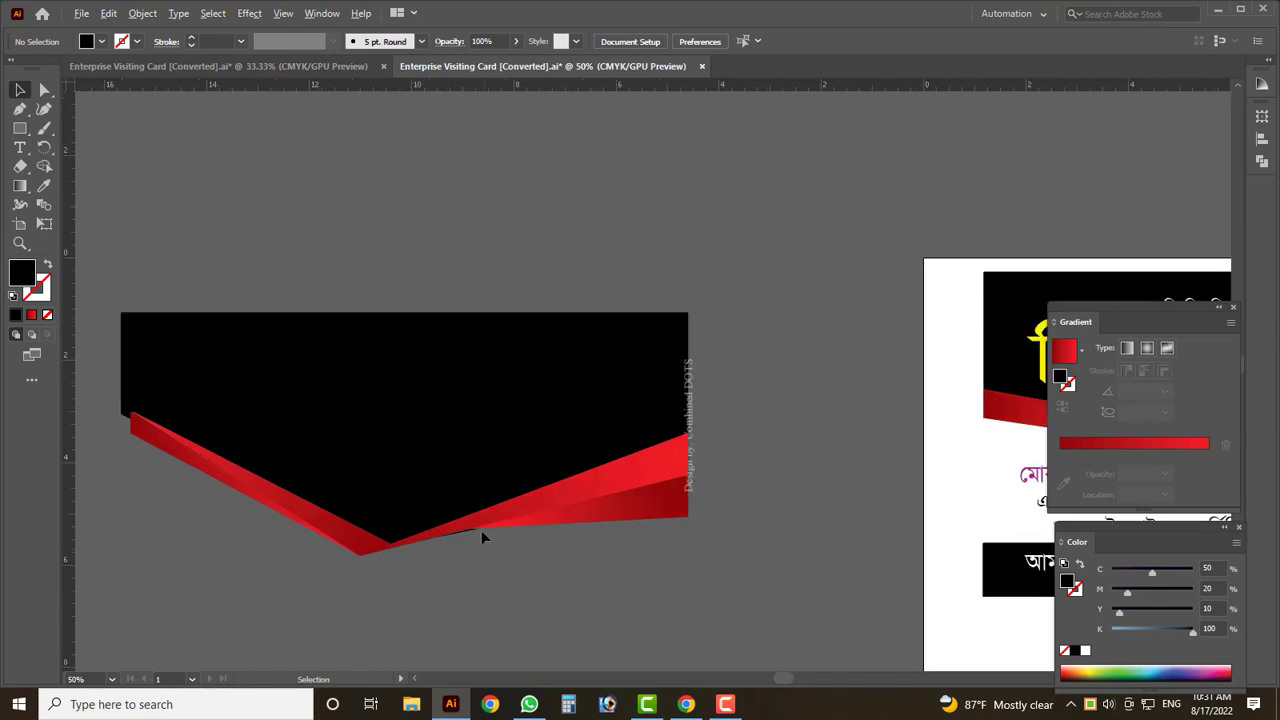
alt+scroll(460, 528, up, 4)
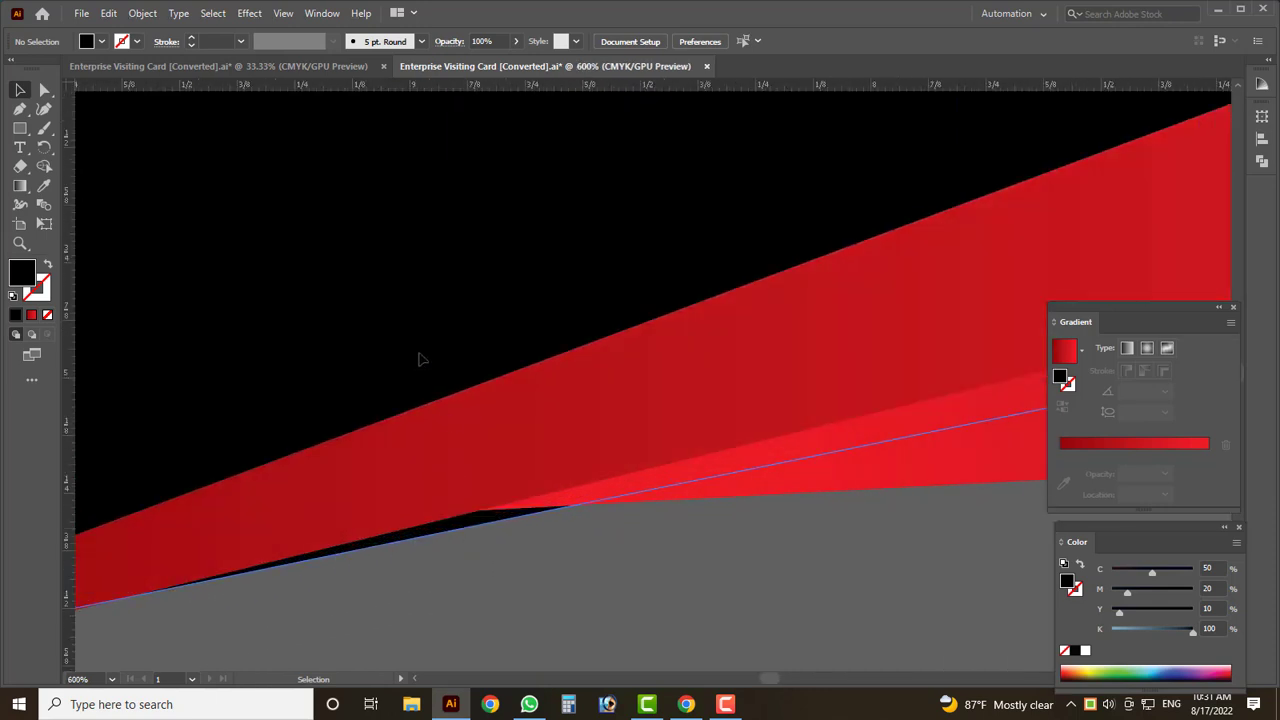
click(421, 360)
scroll(145, 100, up, 2)
click(47, 92)
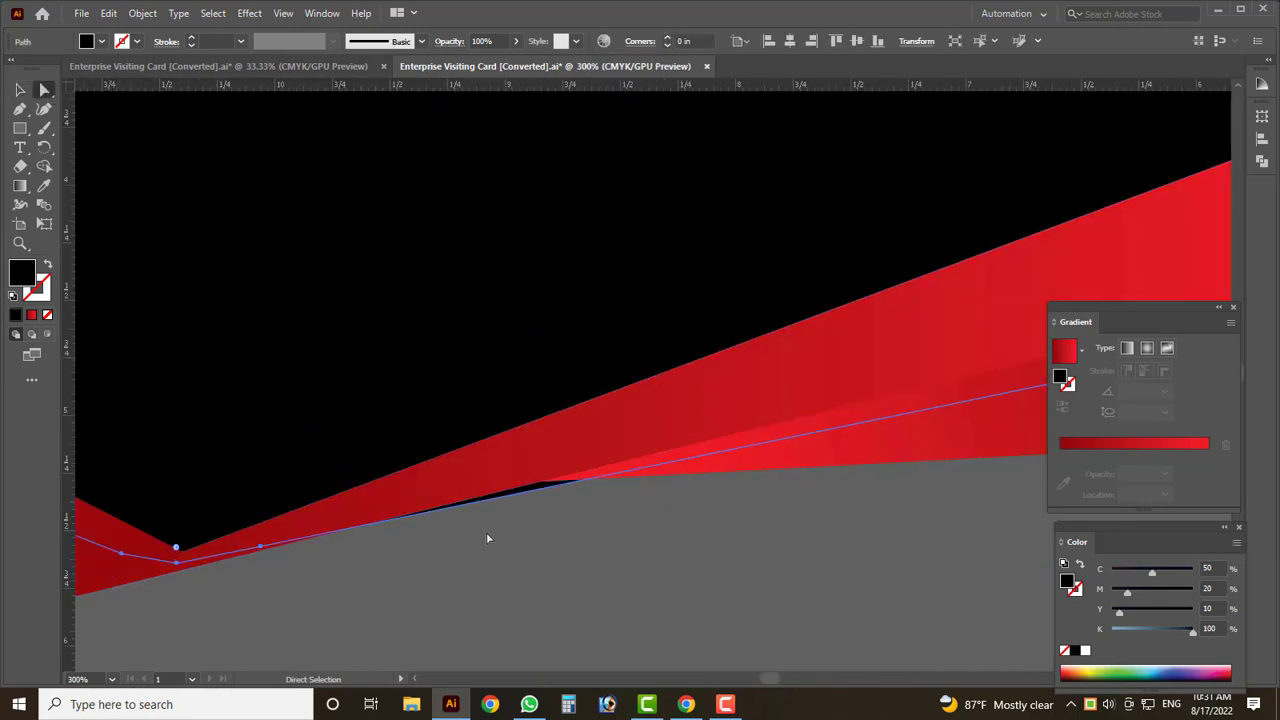
drag(259, 545, 553, 457)
alt+scroll(566, 488, down, 5)
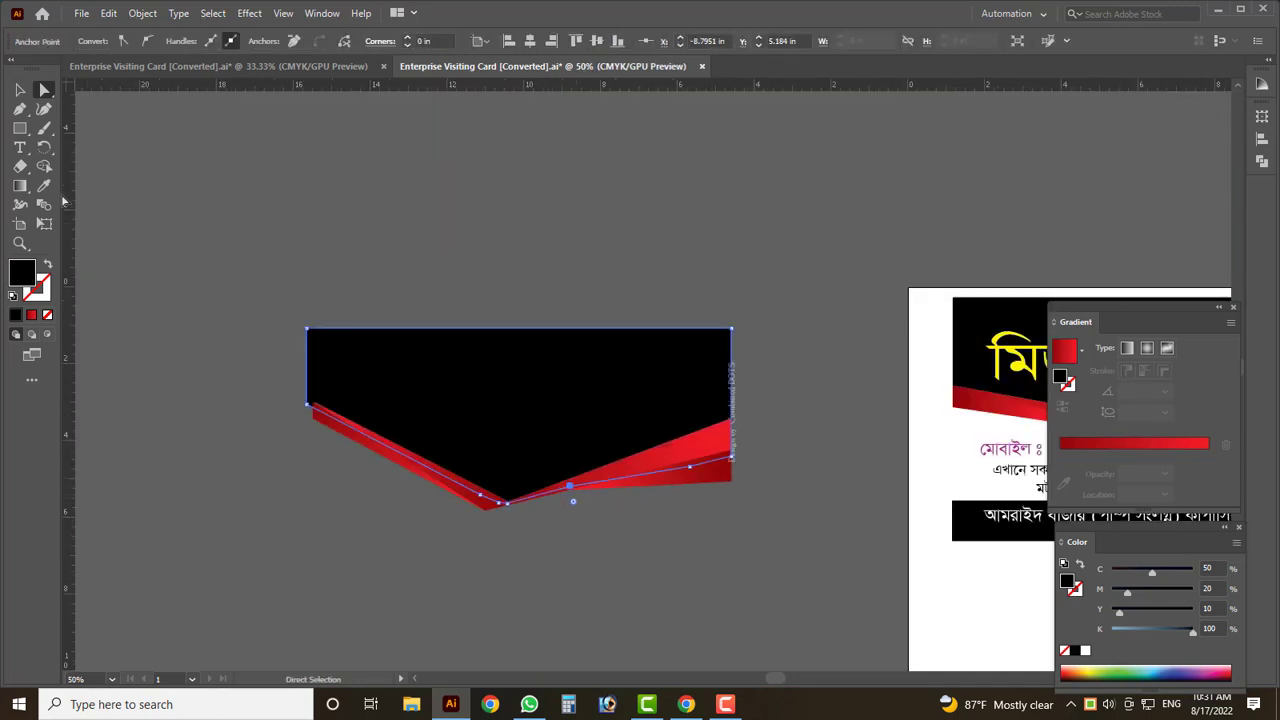
click(17, 91)
scroll(322, 346, down, 2)
click(420, 473)
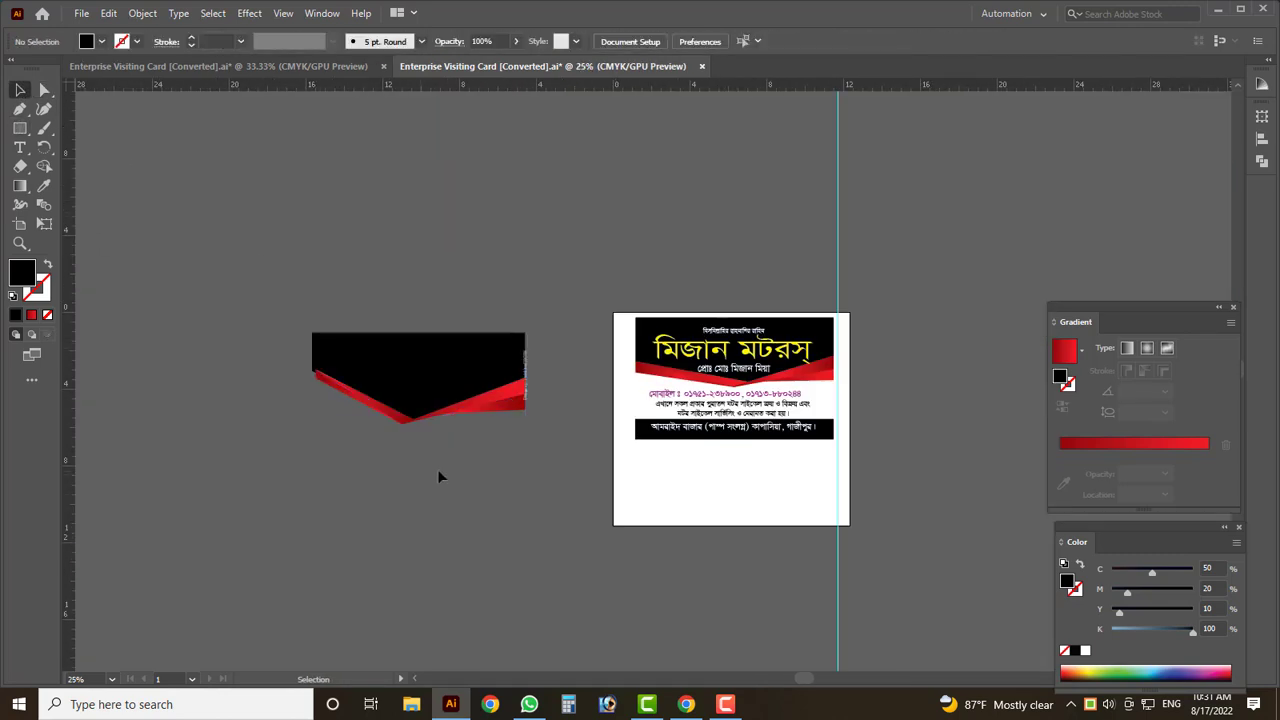
scroll(404, 393, up, 1)
scroll(404, 393, up, 1)
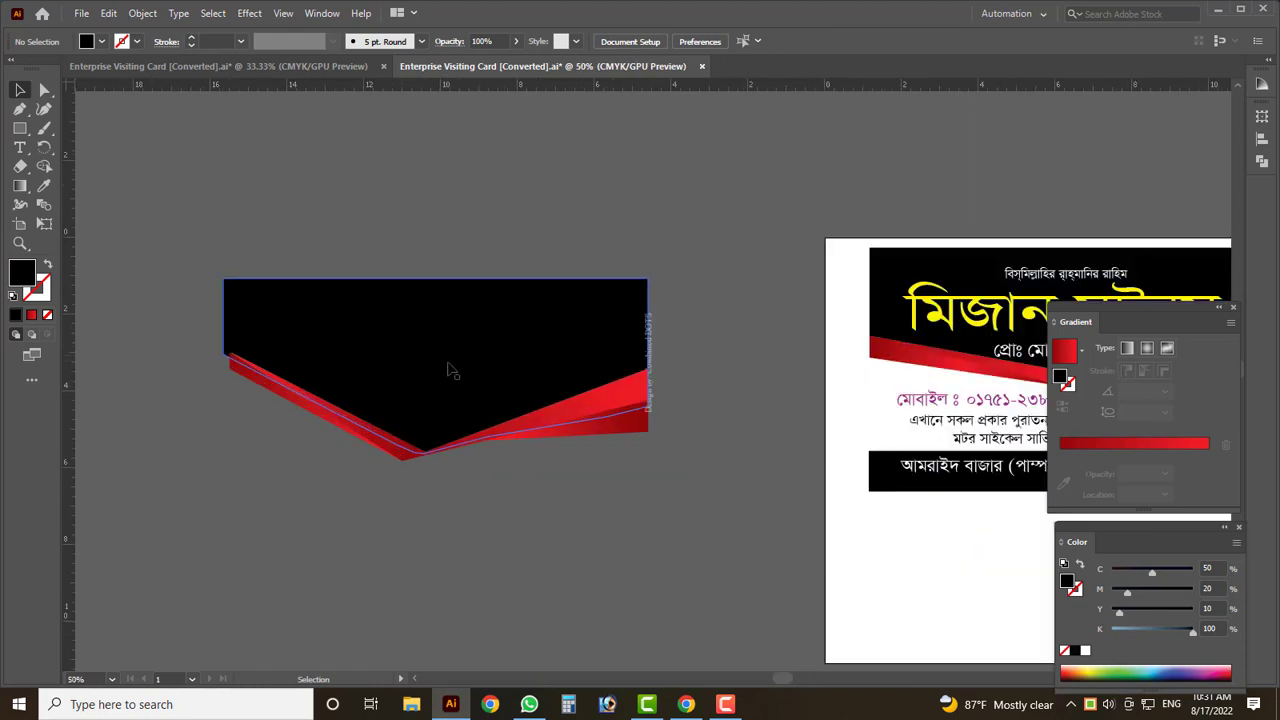
- Marquee-select the whole panel and scale it shorter and wider
click(649, 372)
scroll(445, 484, down, 2)
click(514, 537)
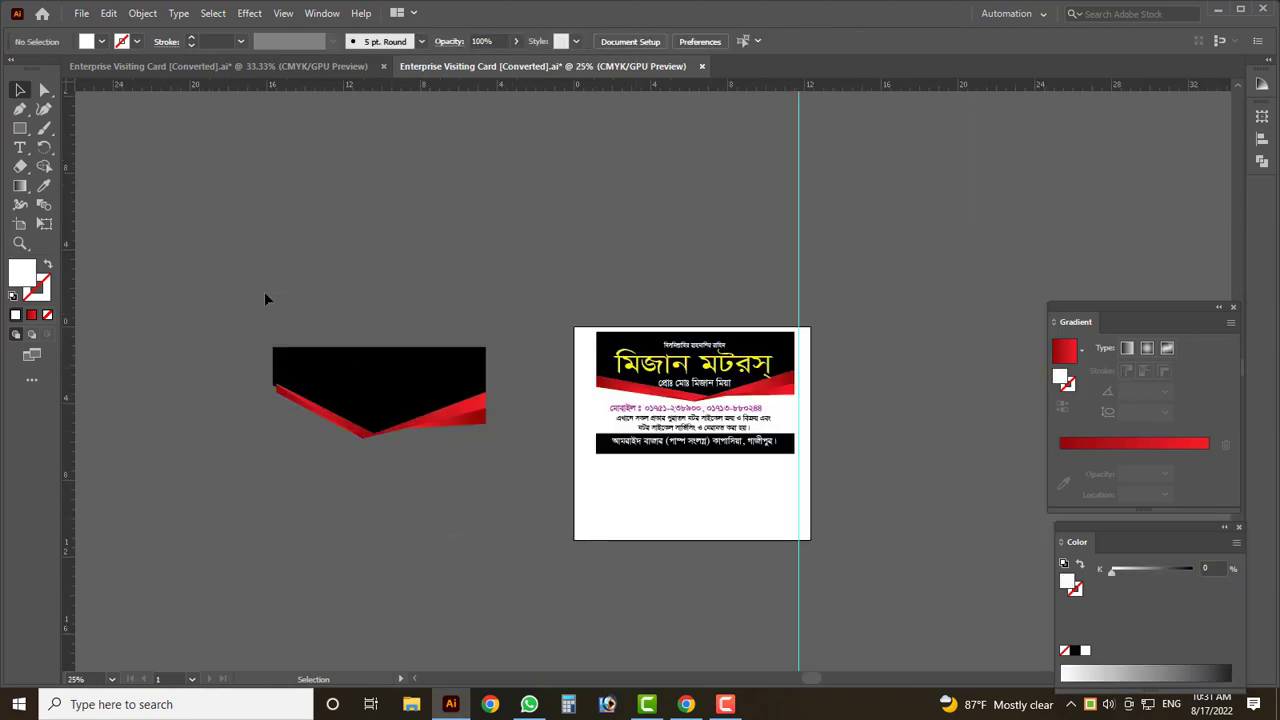
drag(264, 291, 320, 420)
scroll(250, 440, up, 2)
drag(236, 466, 222, 423)
click(278, 437)
scroll(278, 437, down, 2)
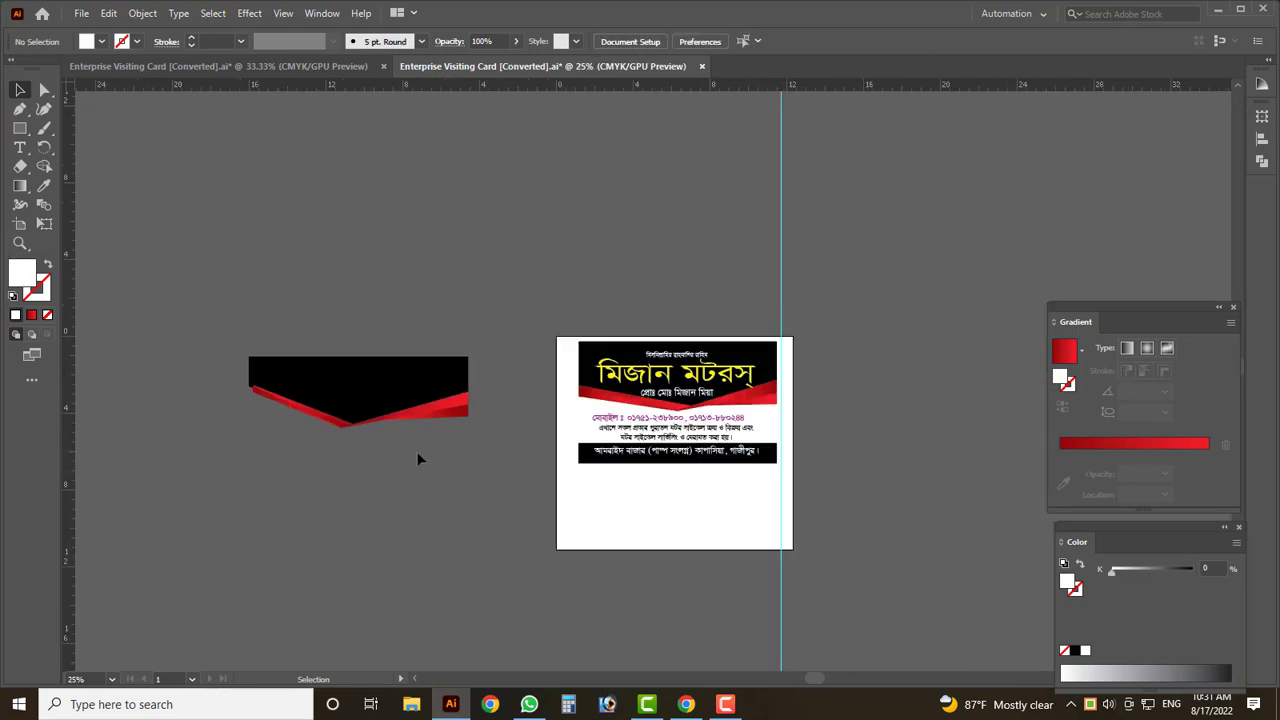
scroll(272, 380, up, 2)
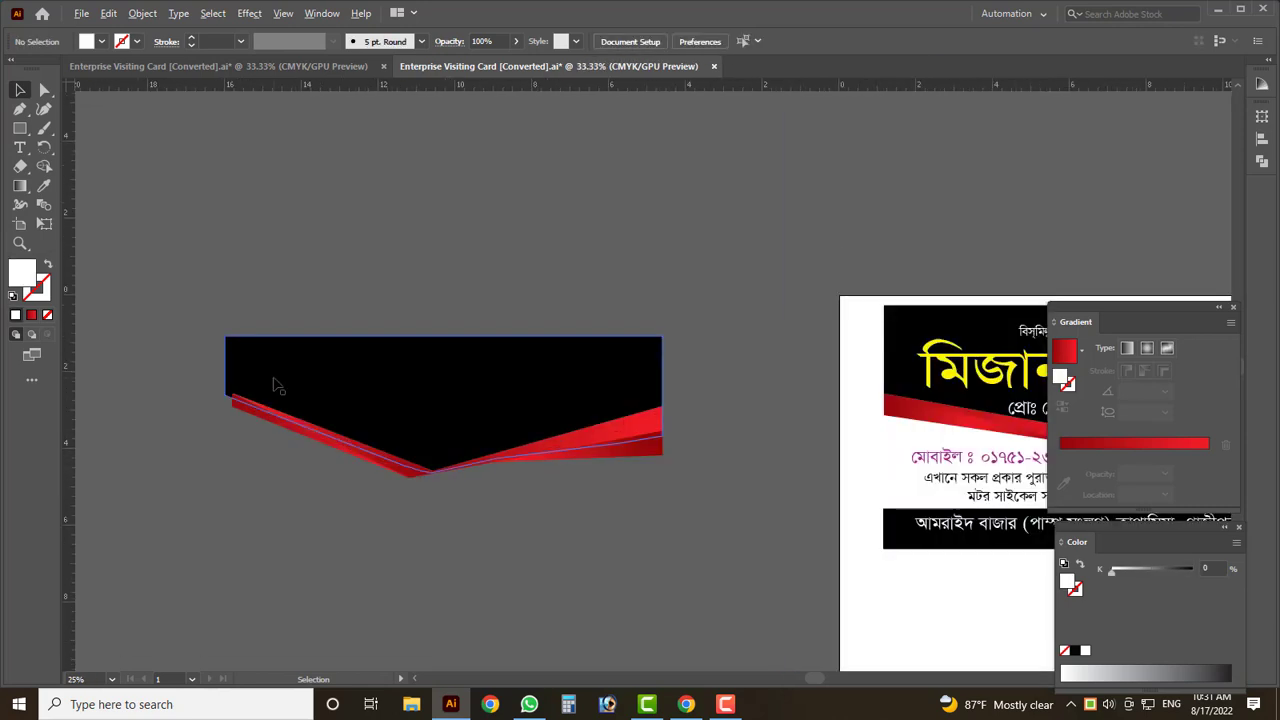
scroll(276, 385, up, 3)
scroll(108, 449, down, 1)
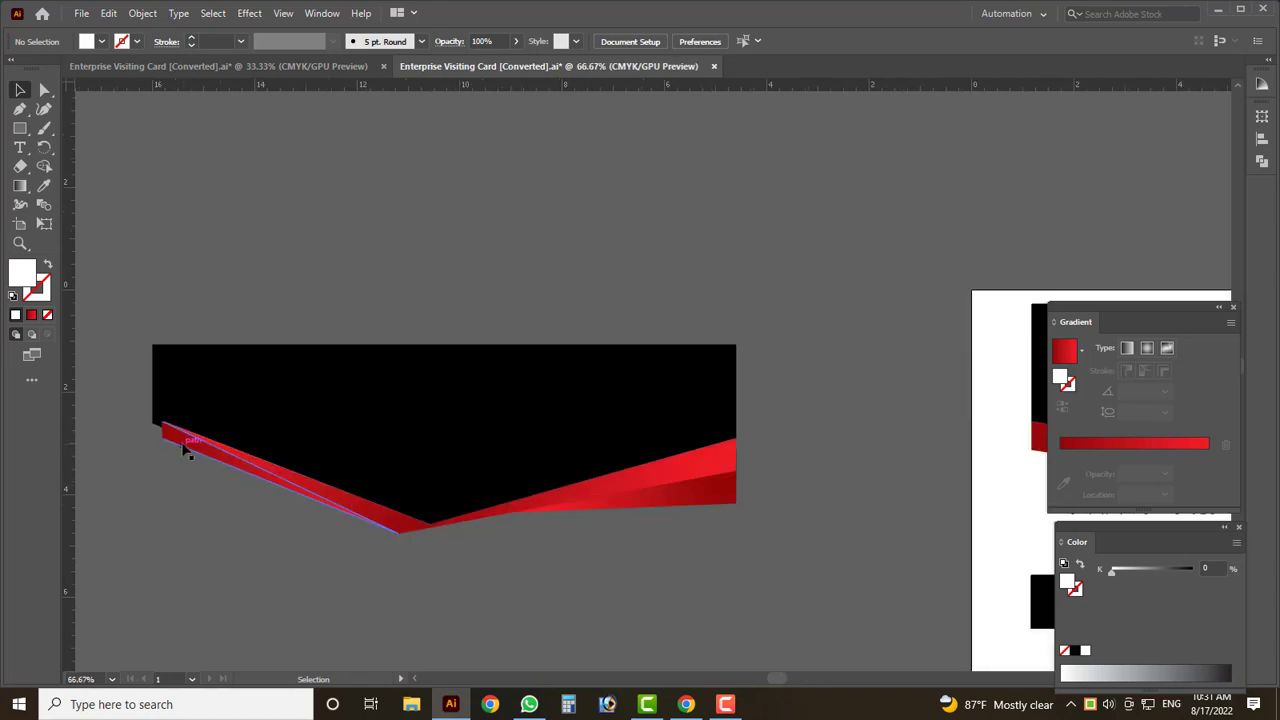
- Lower the red ribbon's lower-left corner and select the thin ribbon's tip anchor
click(185, 450)
scroll(180, 447, up, 5)
click(44, 89)
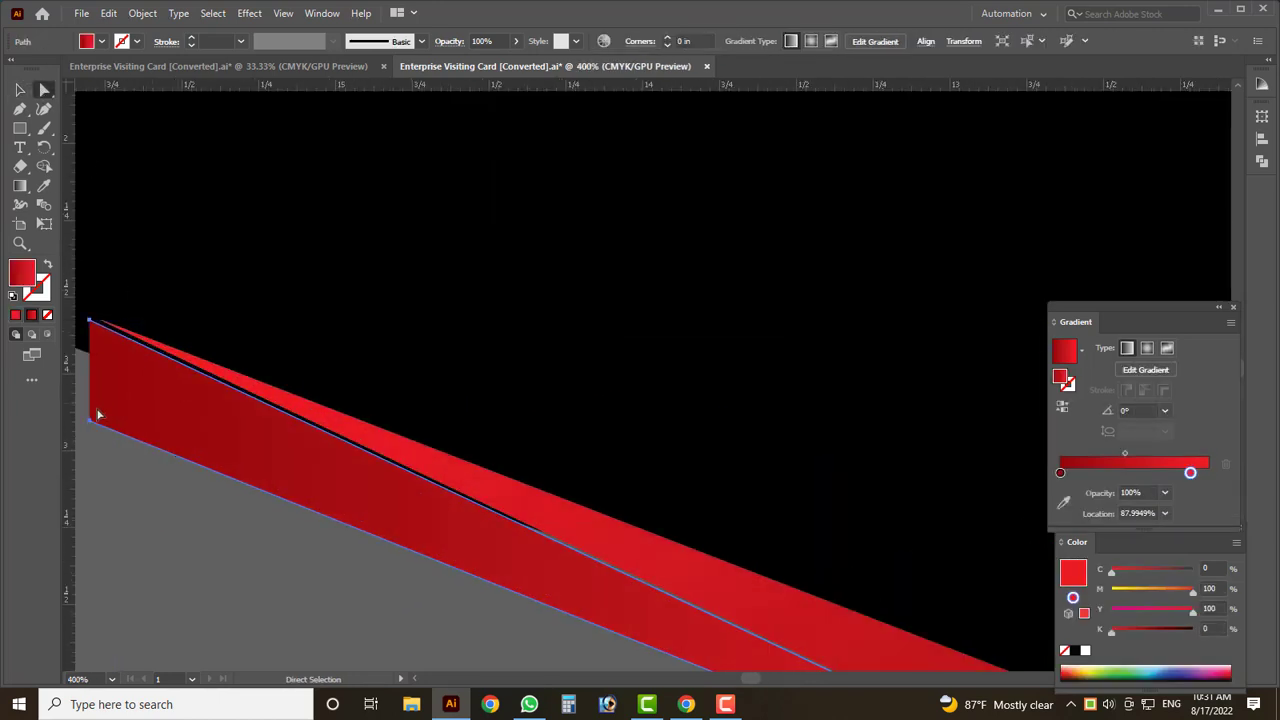
drag(88, 424, 88, 458)
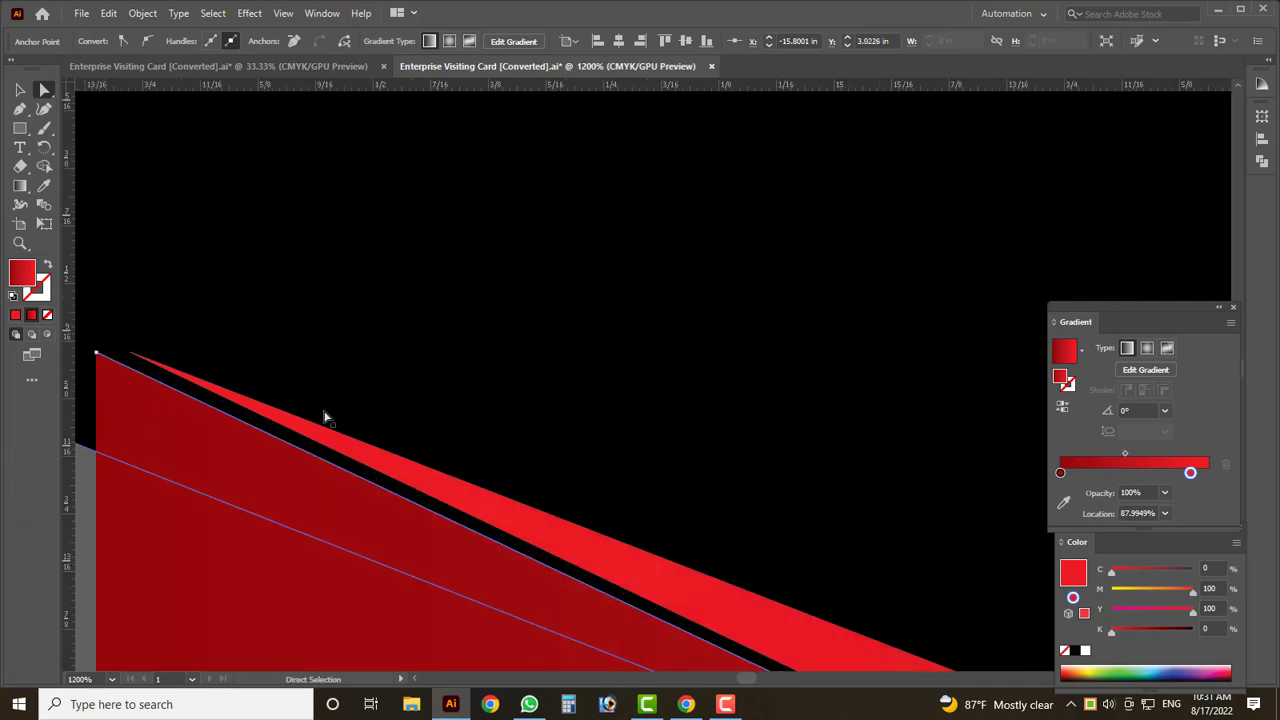
scroll(113, 358, up, 8)
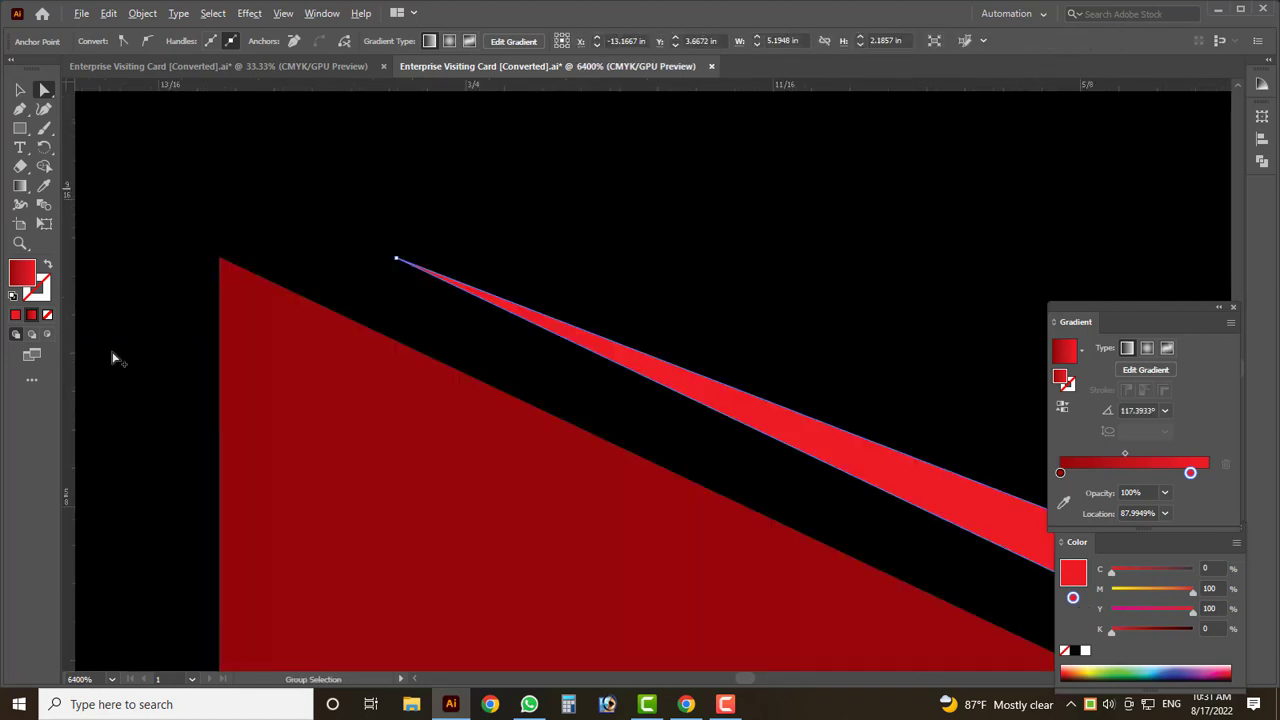
click(396, 261)
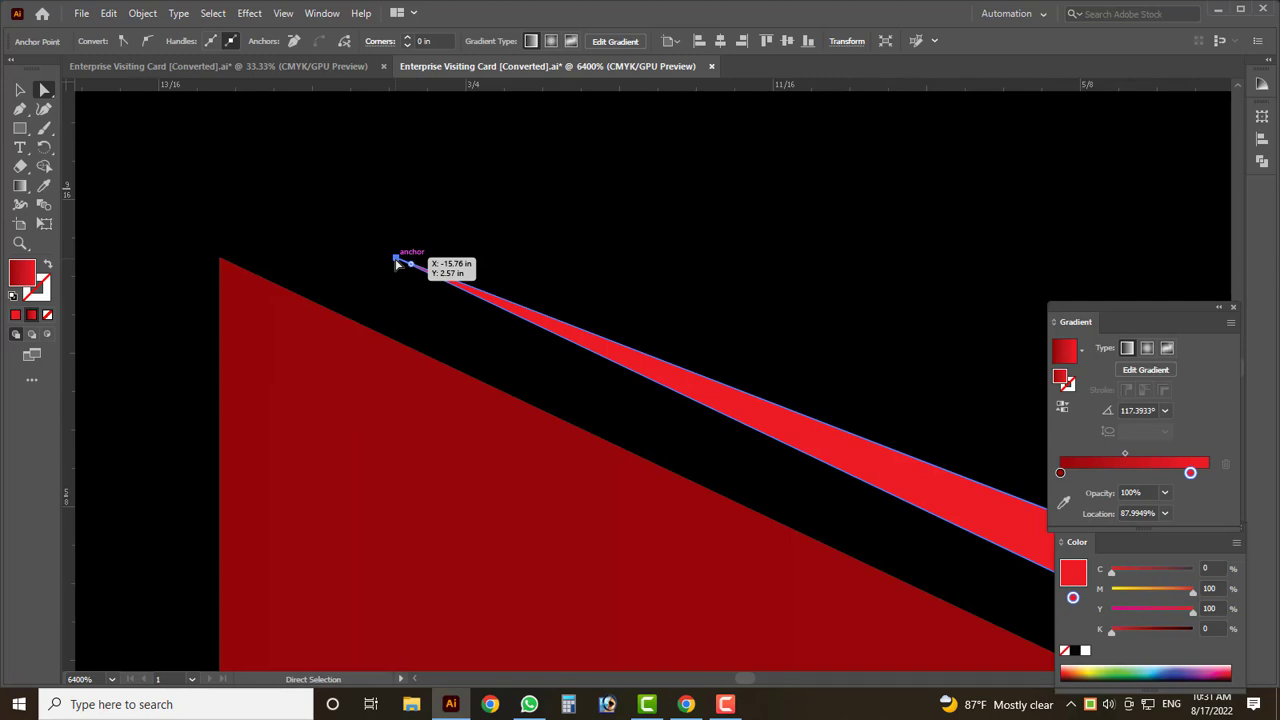
scroll(294, 366, down, 10)
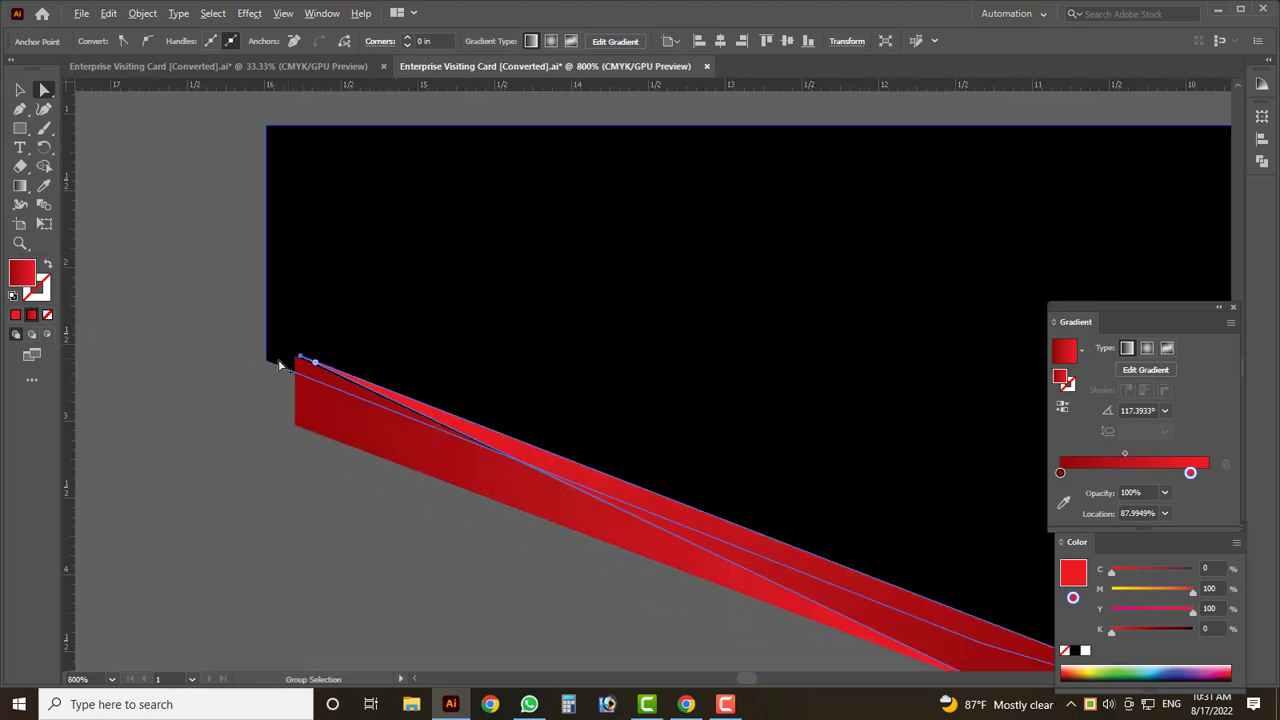
scroll(197, 433, down, 2)
click(199, 431)
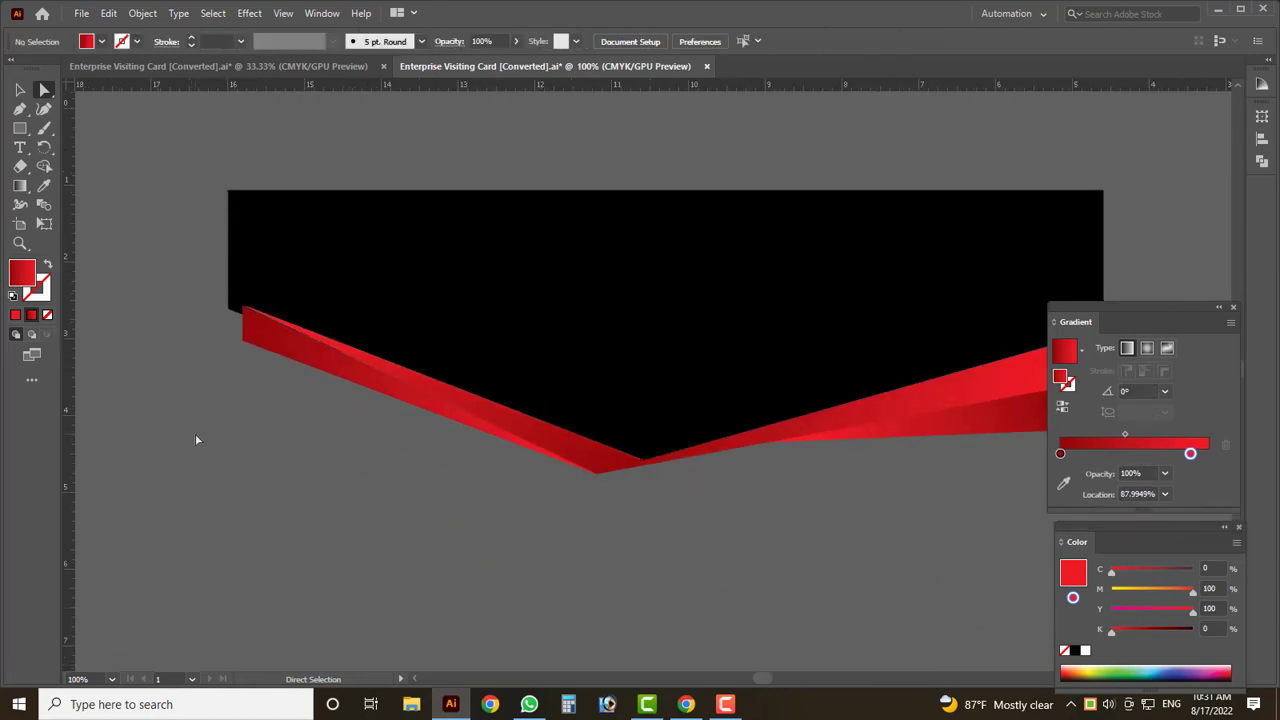
- Nudge the ribbon's corner anchor left so it meets the V apex
scroll(231, 355, up, 2)
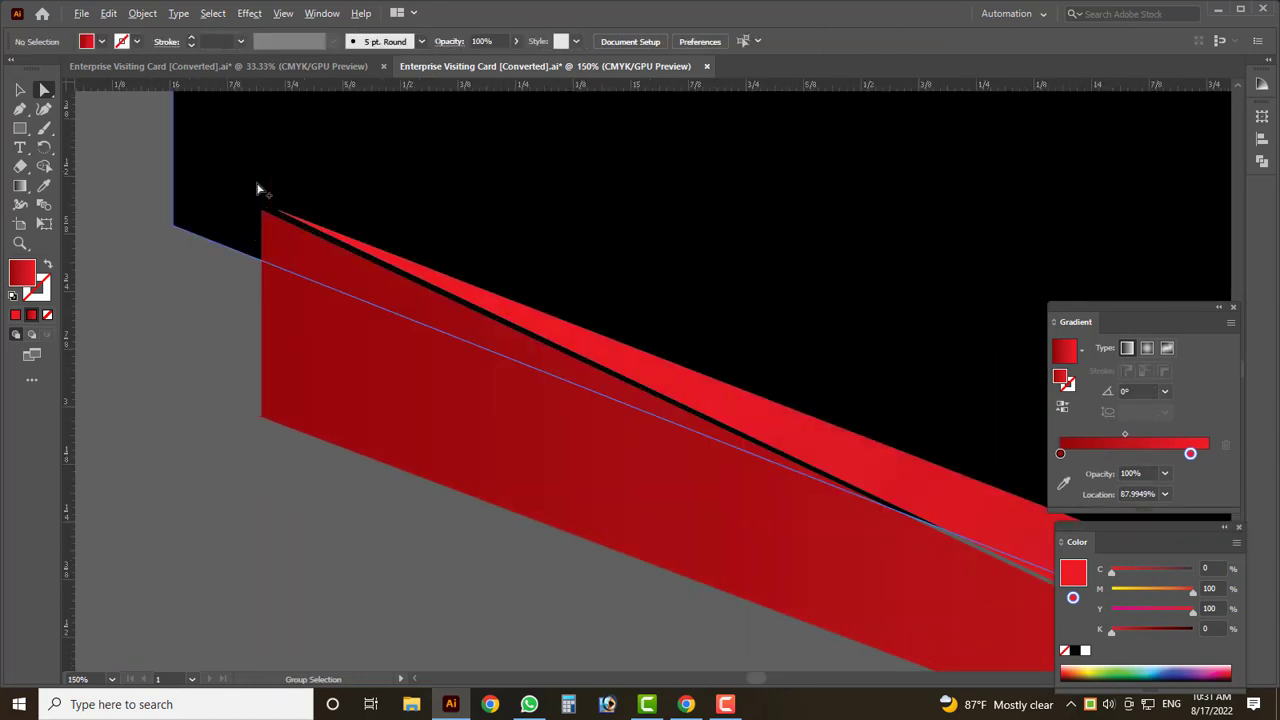
scroll(251, 212, up, 6)
click(319, 203)
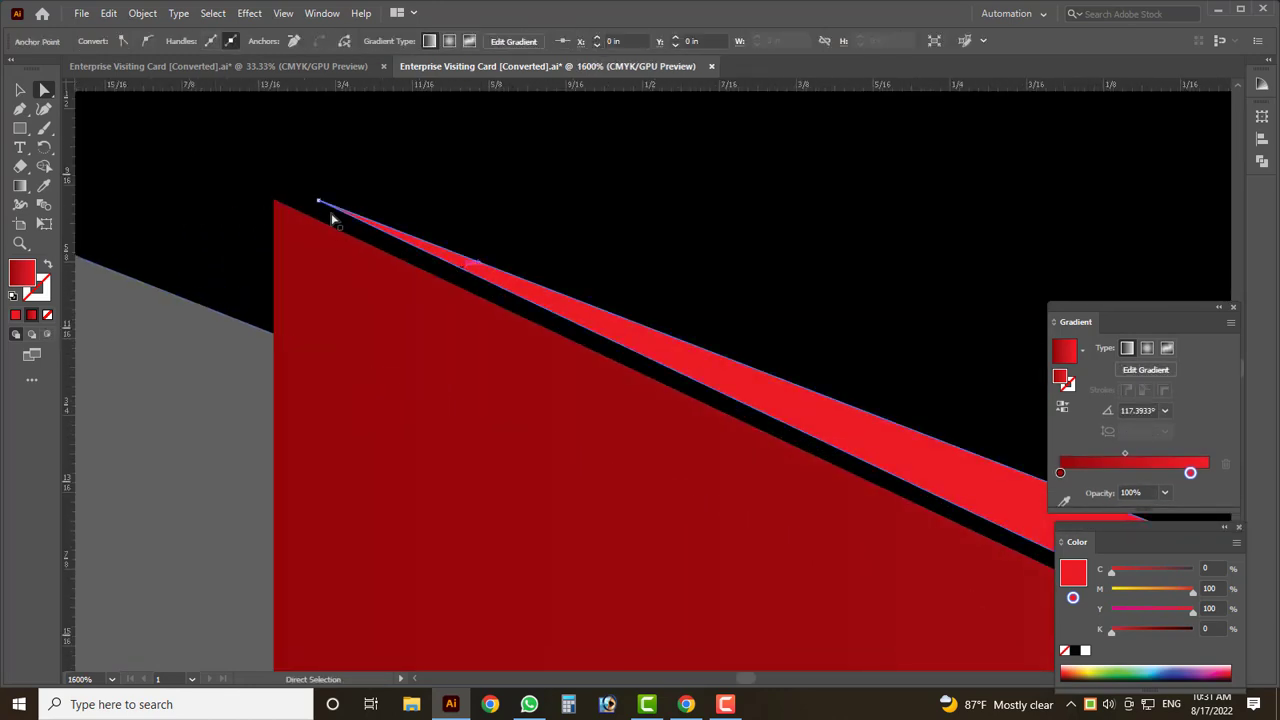
drag(321, 204, 273, 204)
scroll(273, 204, down, 9)
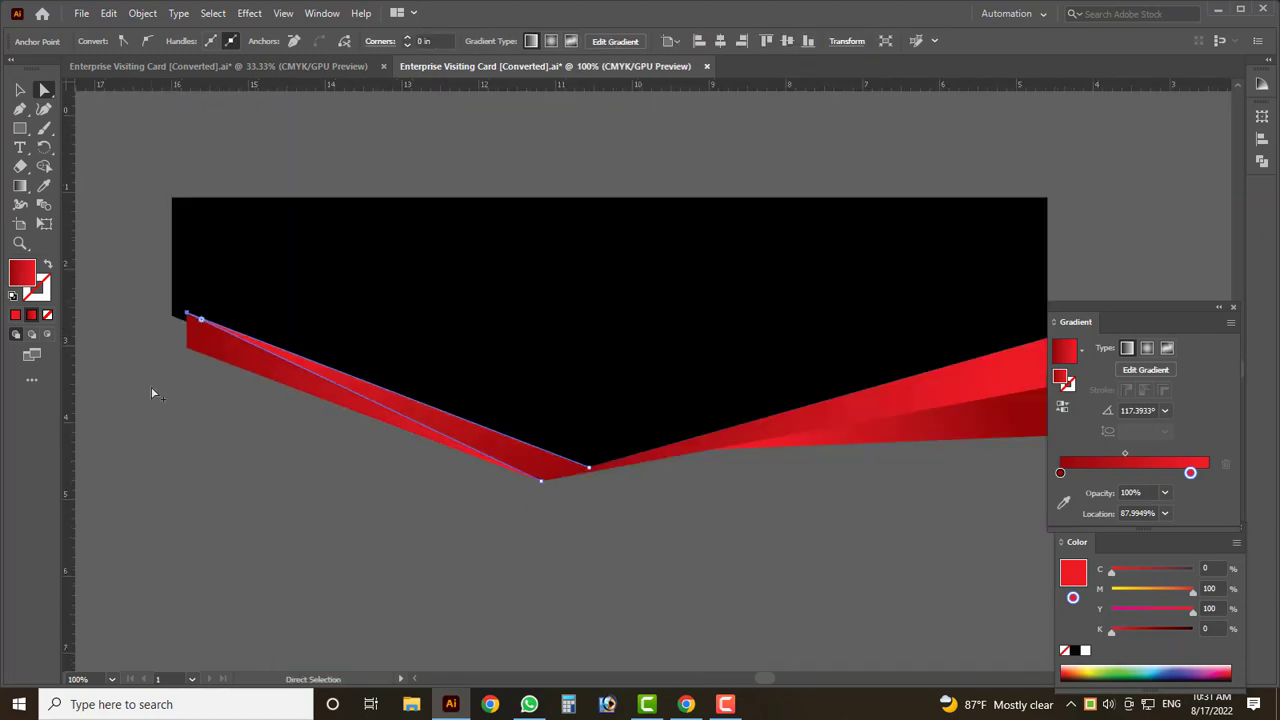
scroll(341, 414, up, 4)
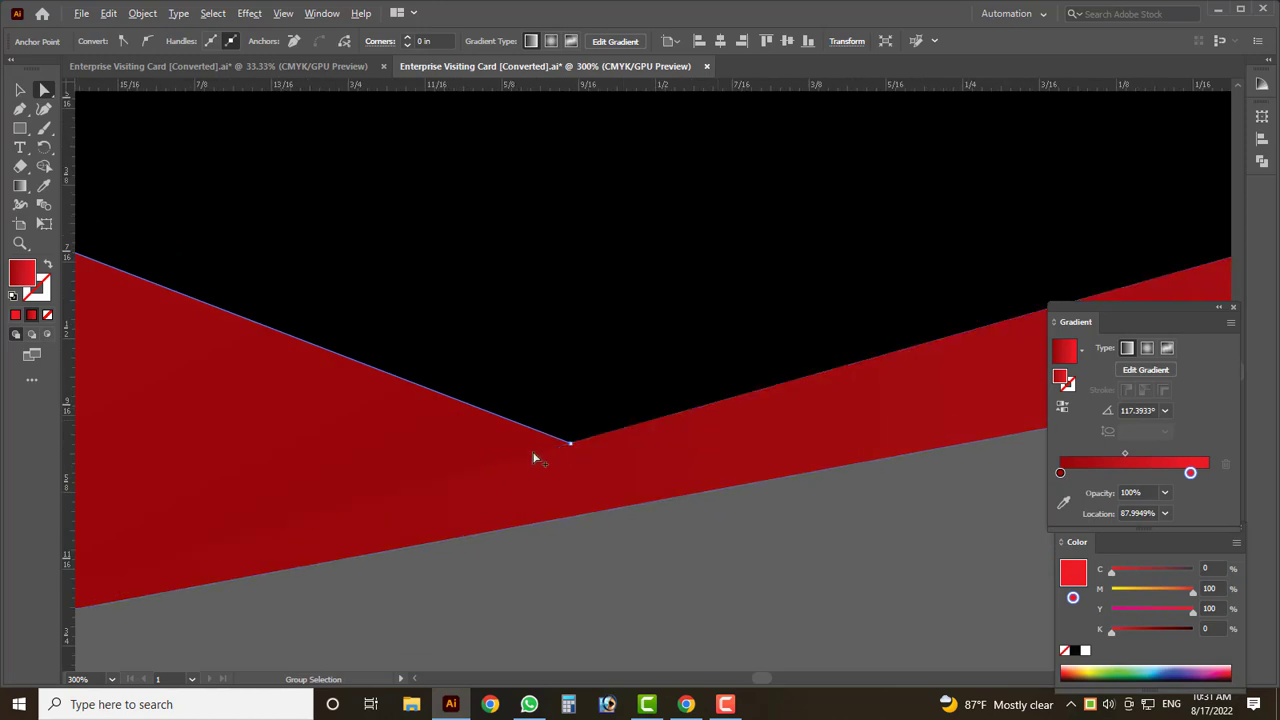
scroll(255, 562, up, 7)
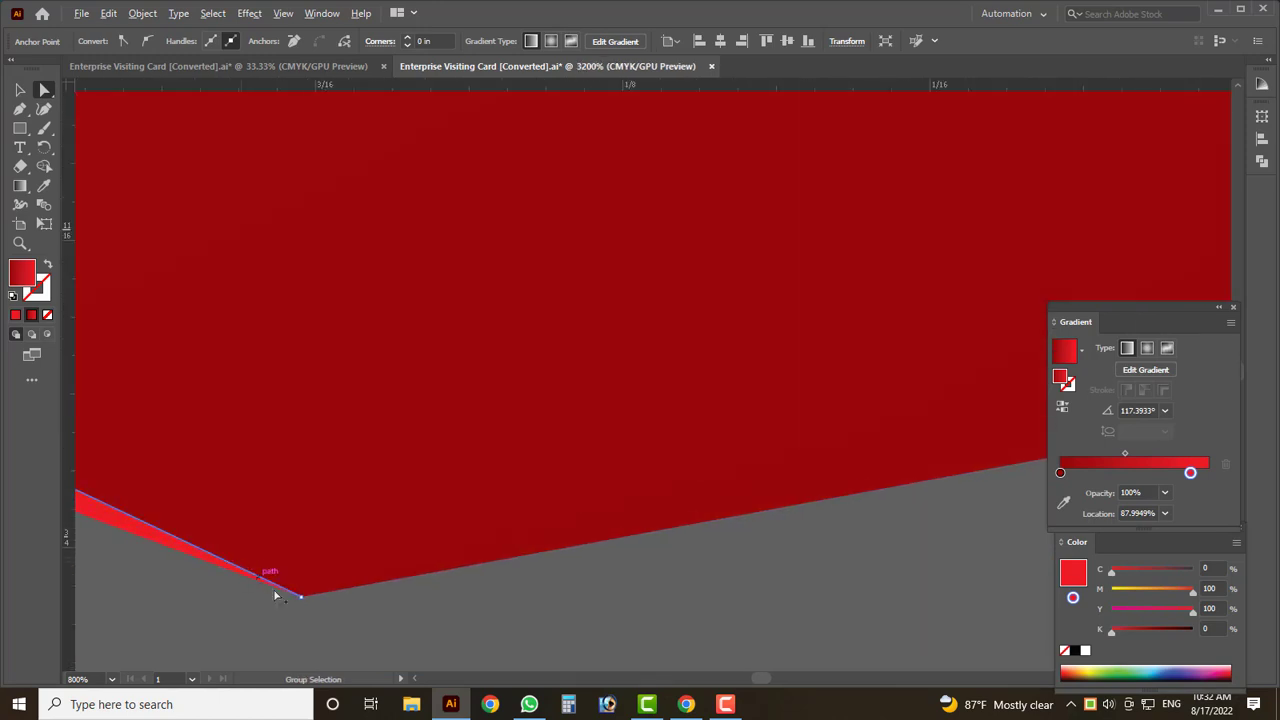
scroll(285, 617, up, 4)
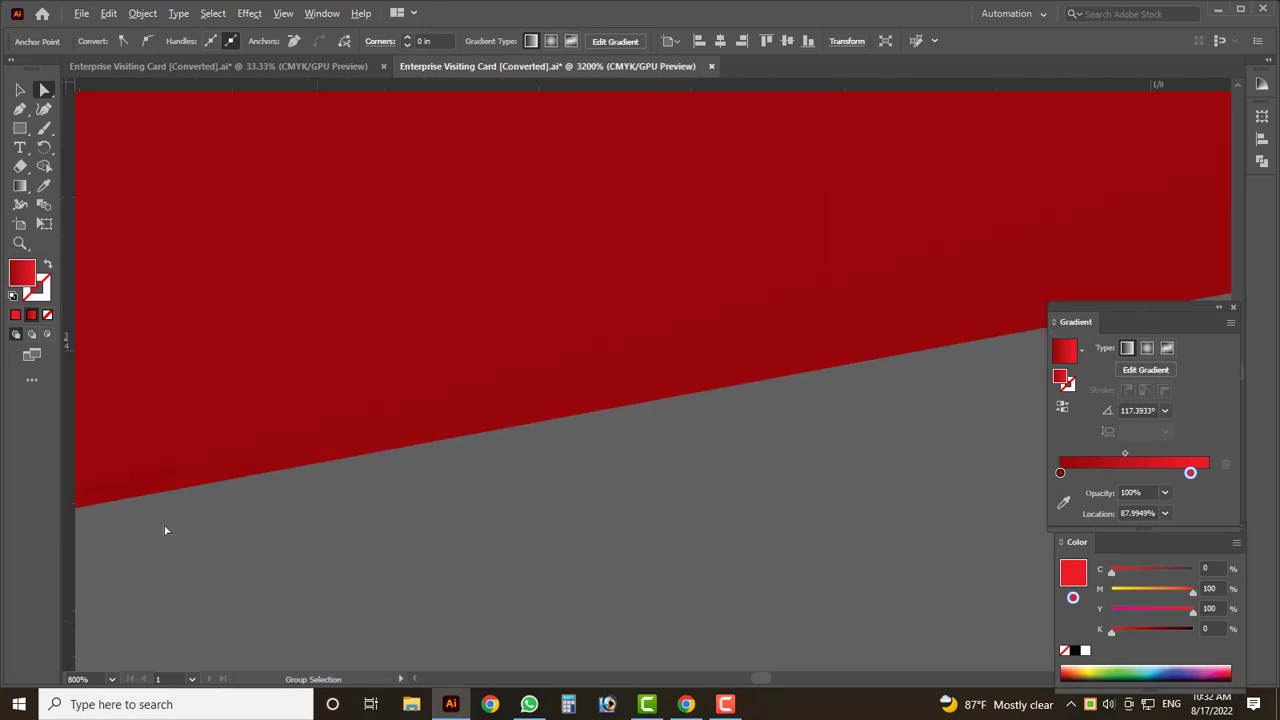
- Select the entire bright red strip to check its shape, then deselect it
click(19, 90)
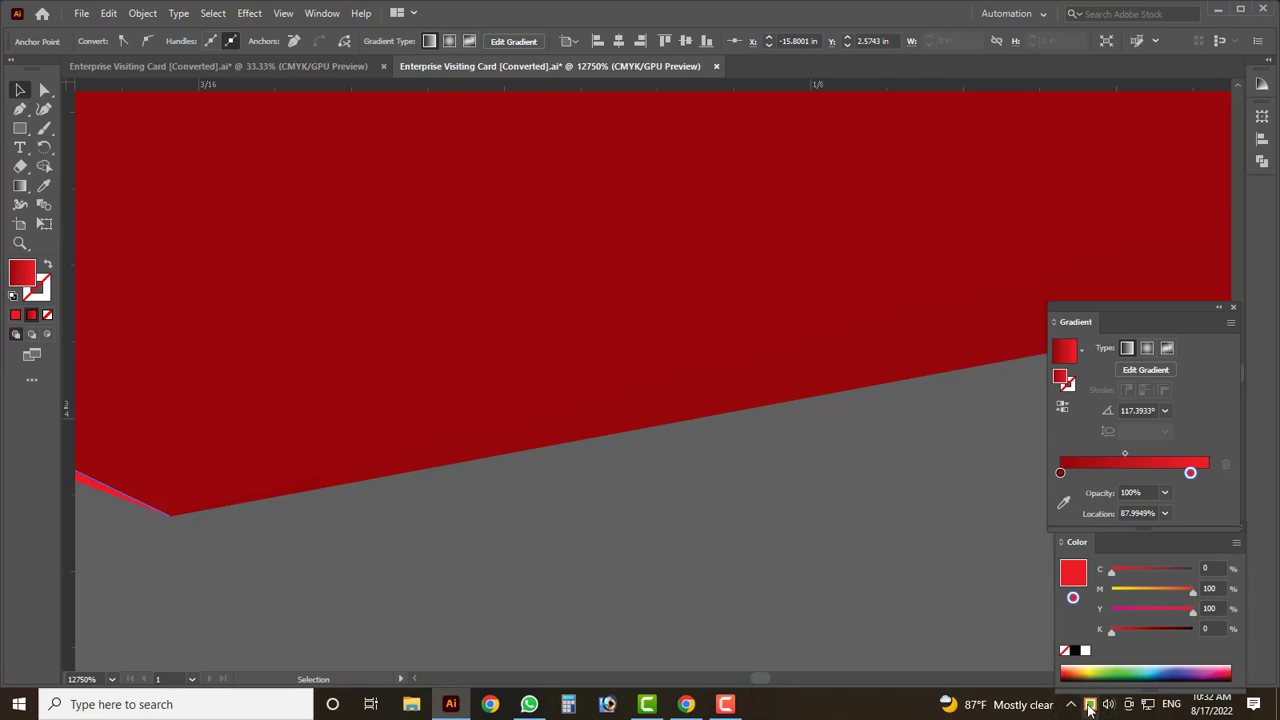
scroll(286, 555, left, 3)
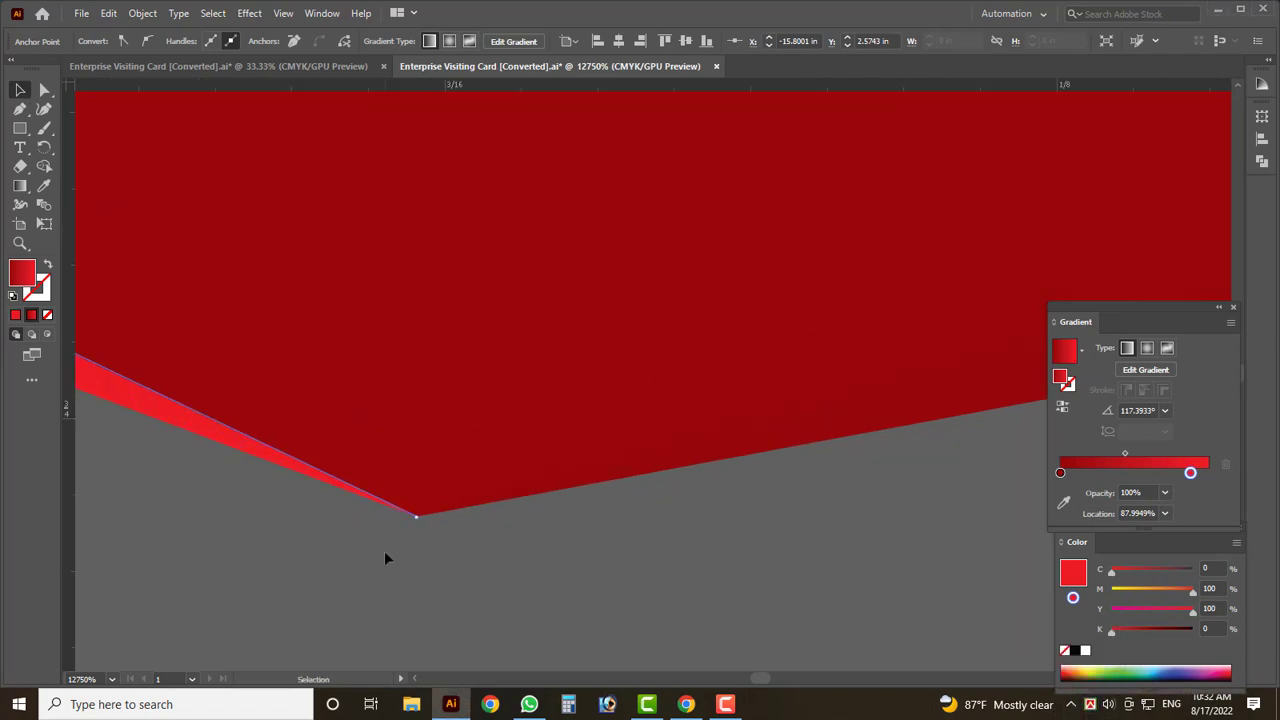
scroll(418, 538, up, 3)
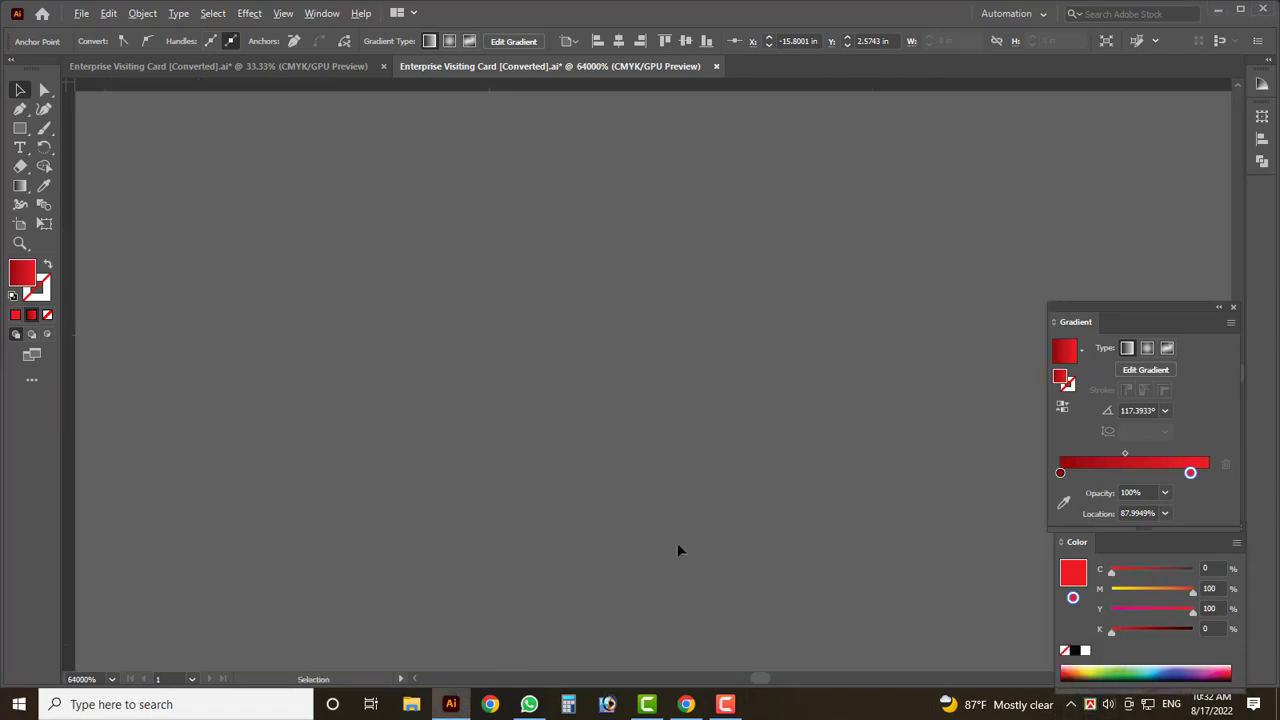
scroll(680, 537, down, 1)
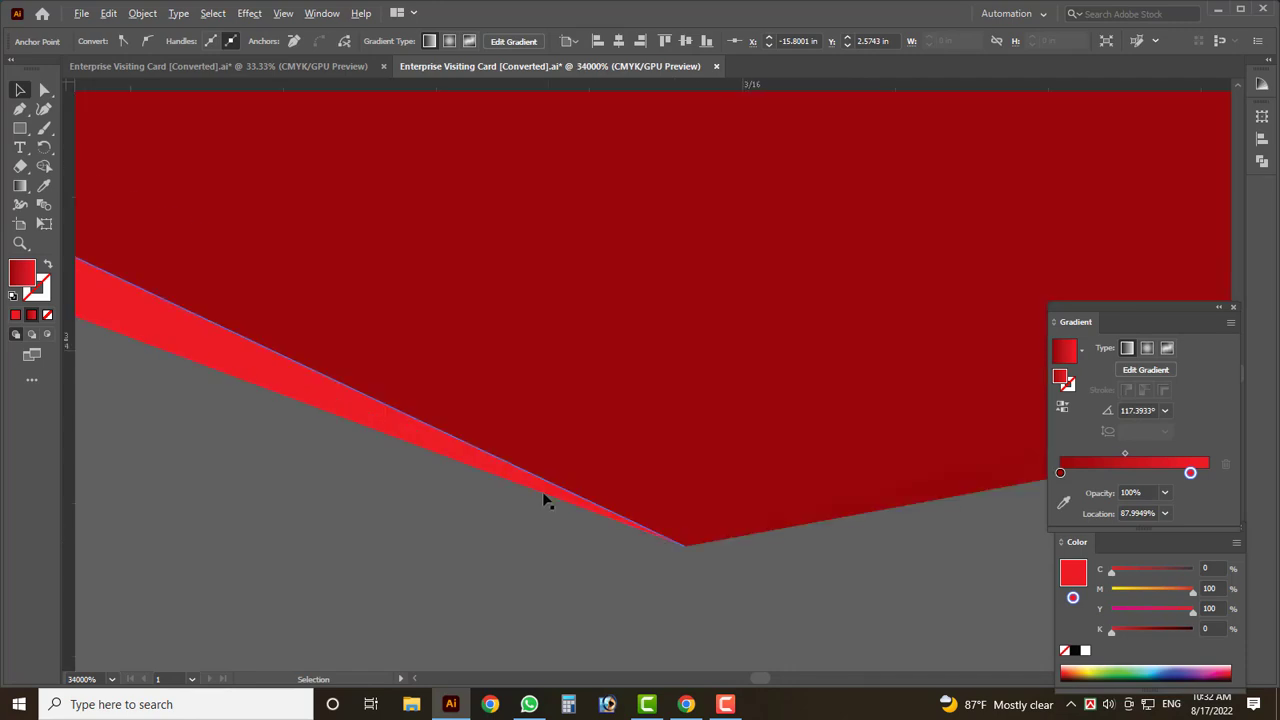
click(683, 547)
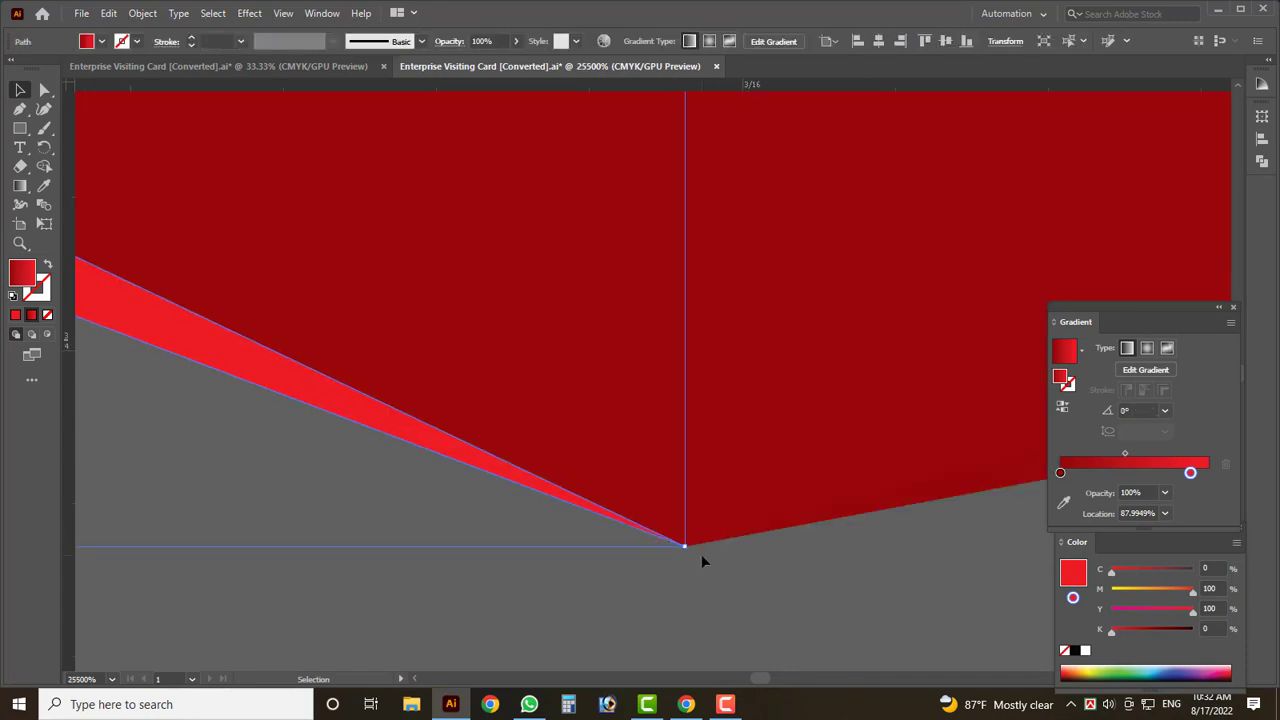
scroll(424, 511, down, 10)
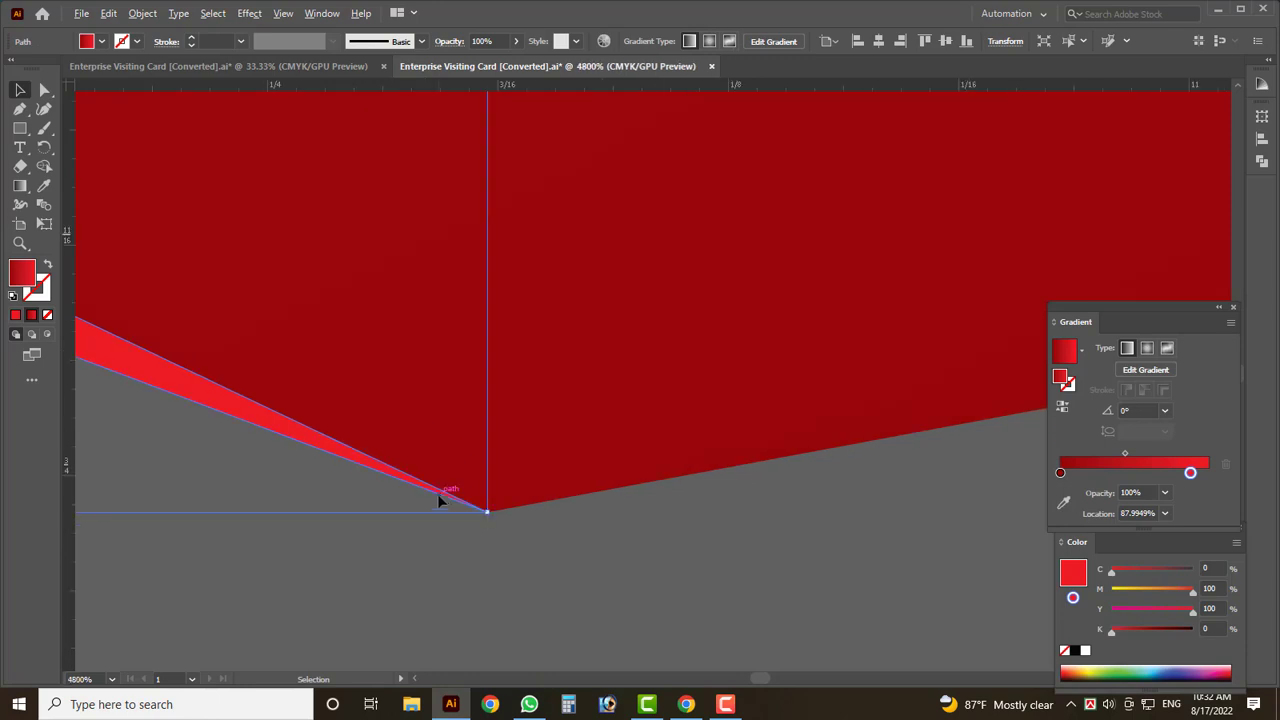
scroll(698, 510, down, 5)
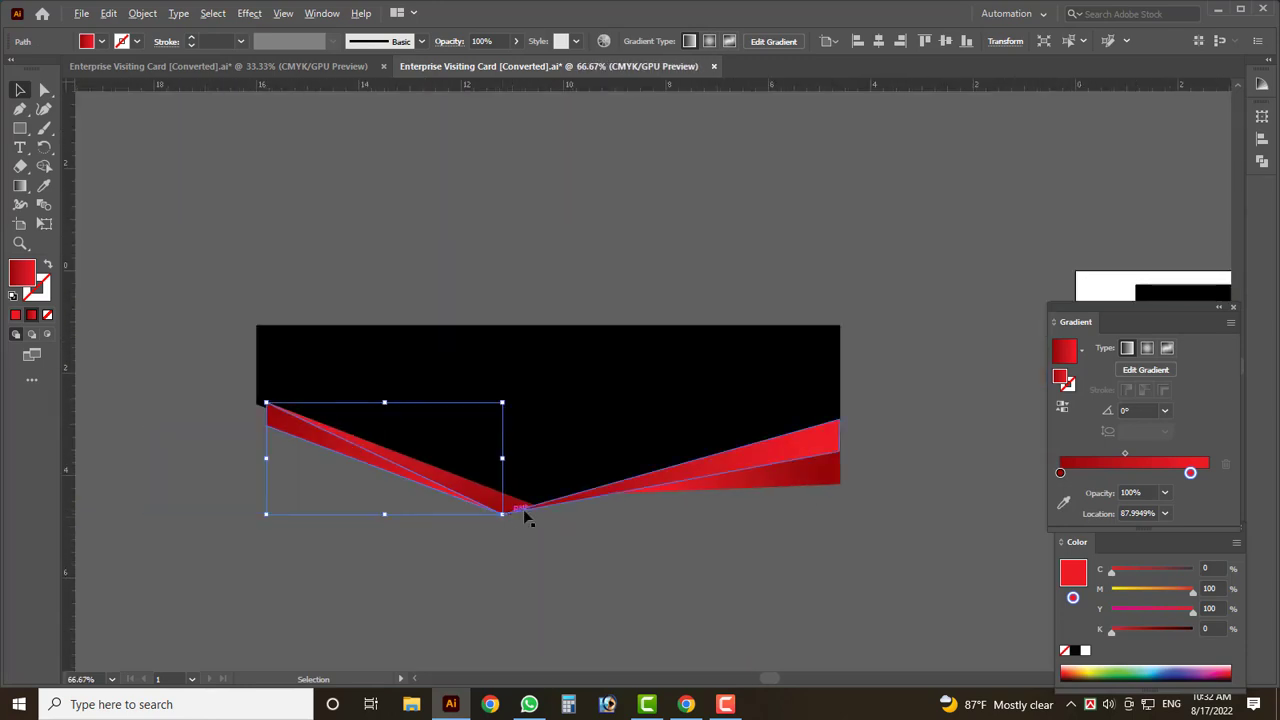
scroll(523, 509, down, 1)
scroll(342, 489, down, 2)
scroll(397, 480, down, 1)
click(372, 490)
scroll(273, 444, down, 1)
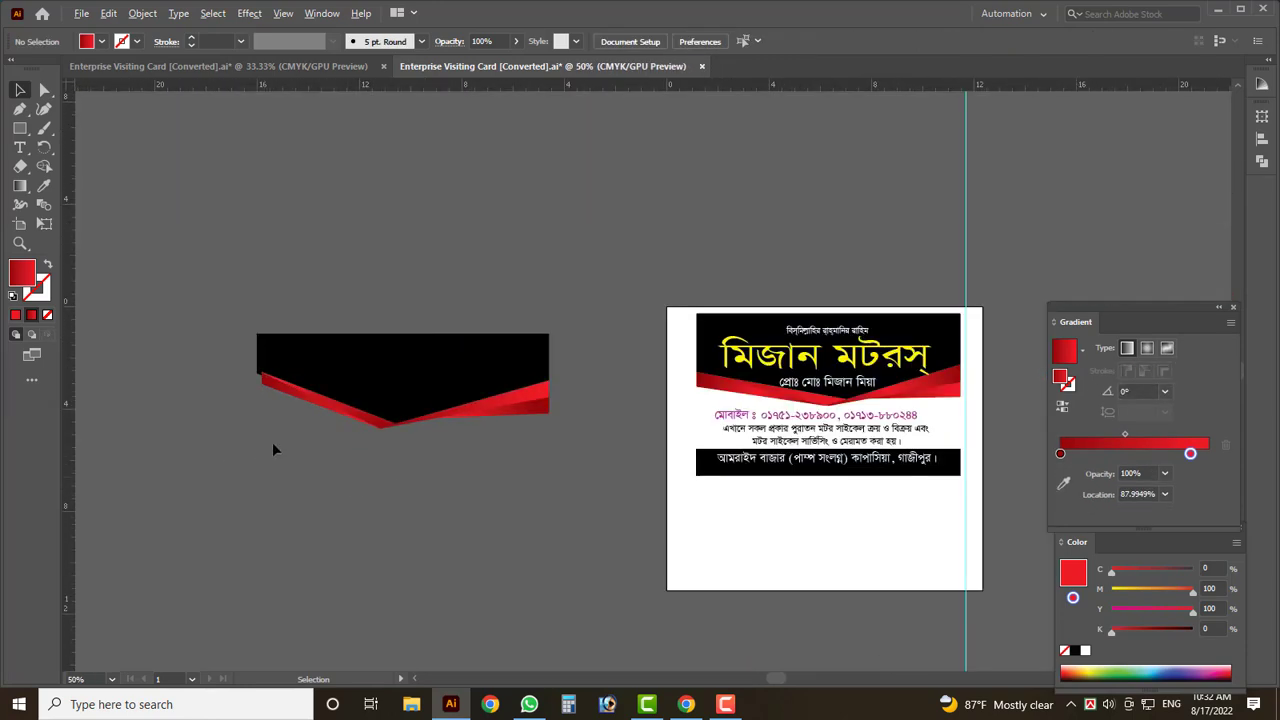
- Draw a rectangle over the card, send it to the back, and fill it white
scroll(310, 466, down, 2)
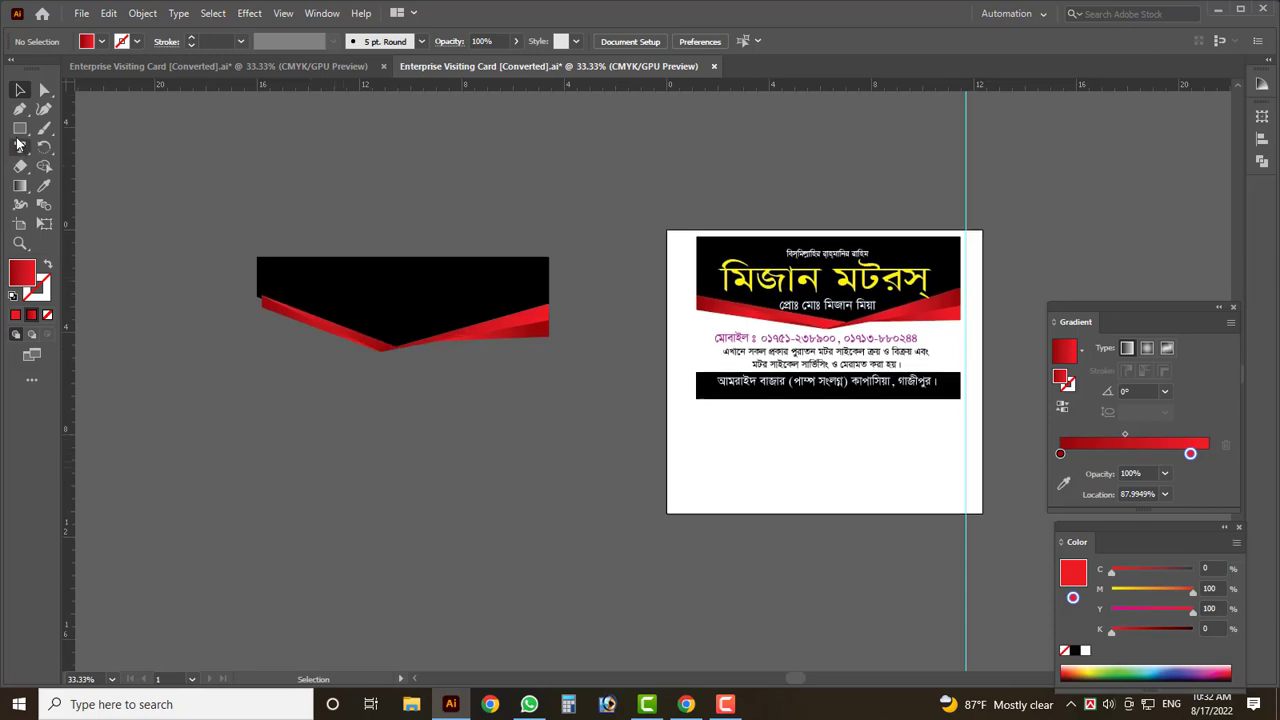
drag(263, 257, 548, 424)
click(20, 92)
key(ctrl+shift+bracketleft)
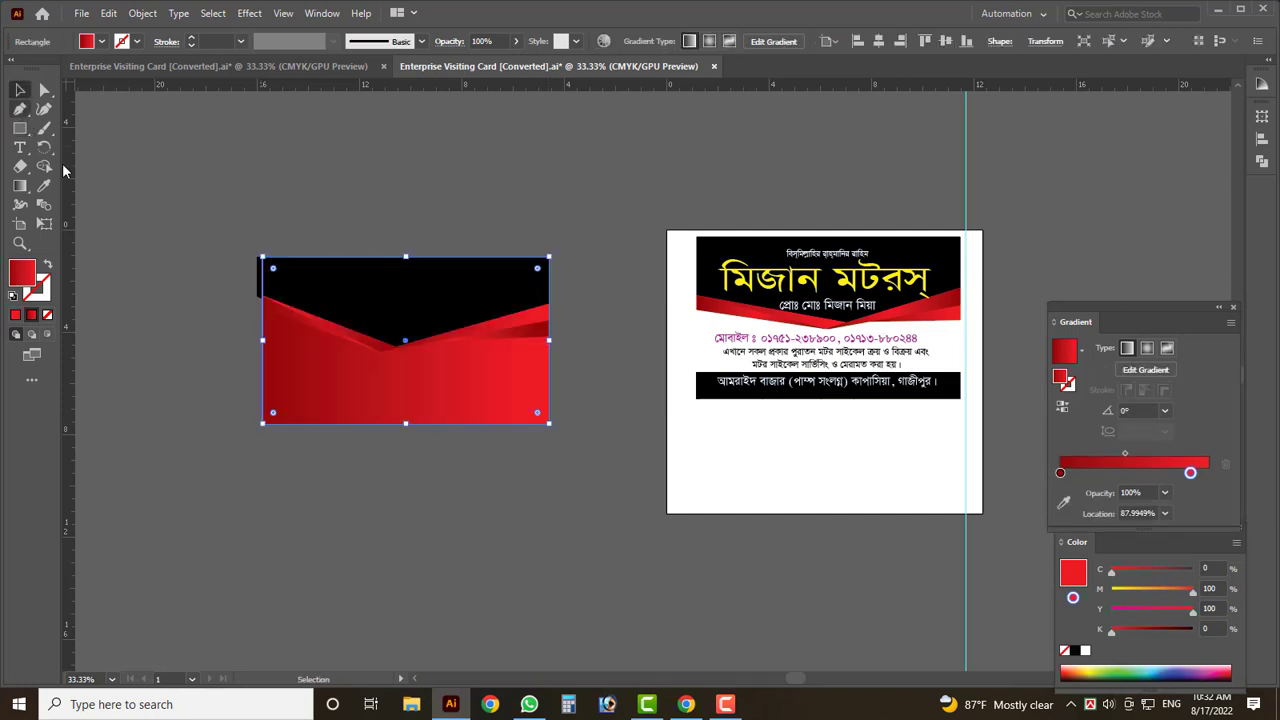
click(101, 42)
click(31, 76)
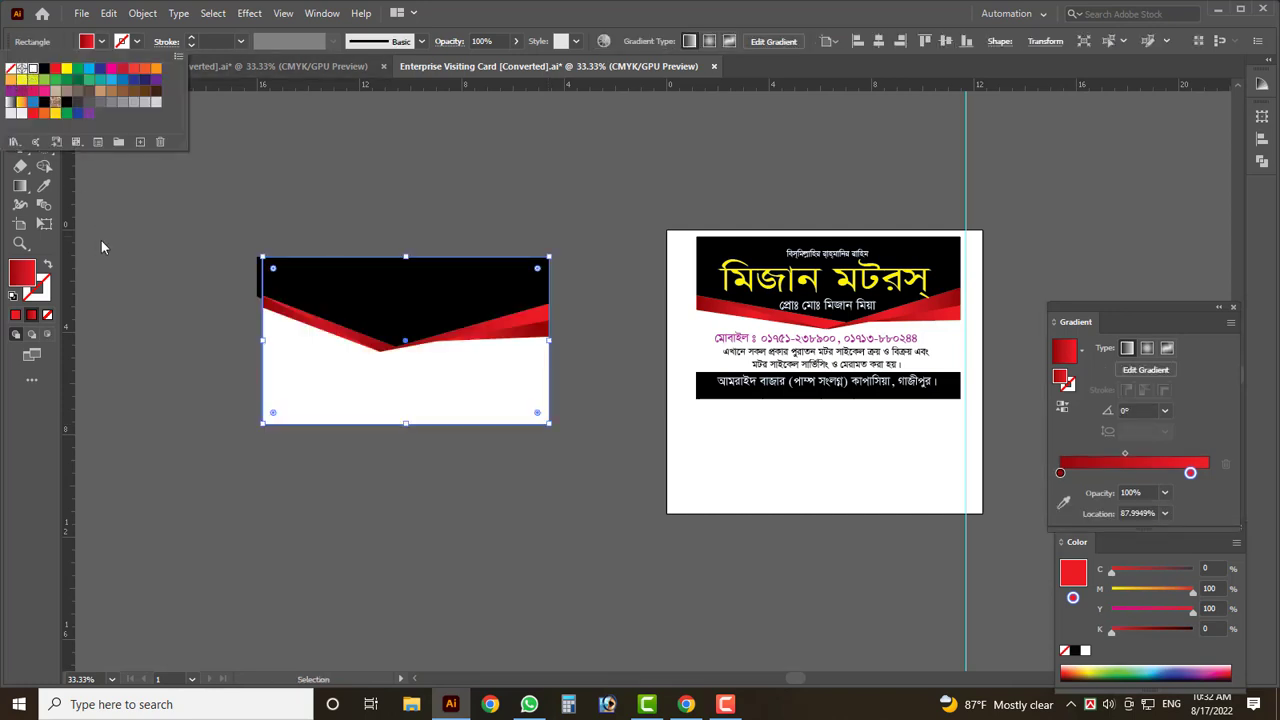
click(146, 333)
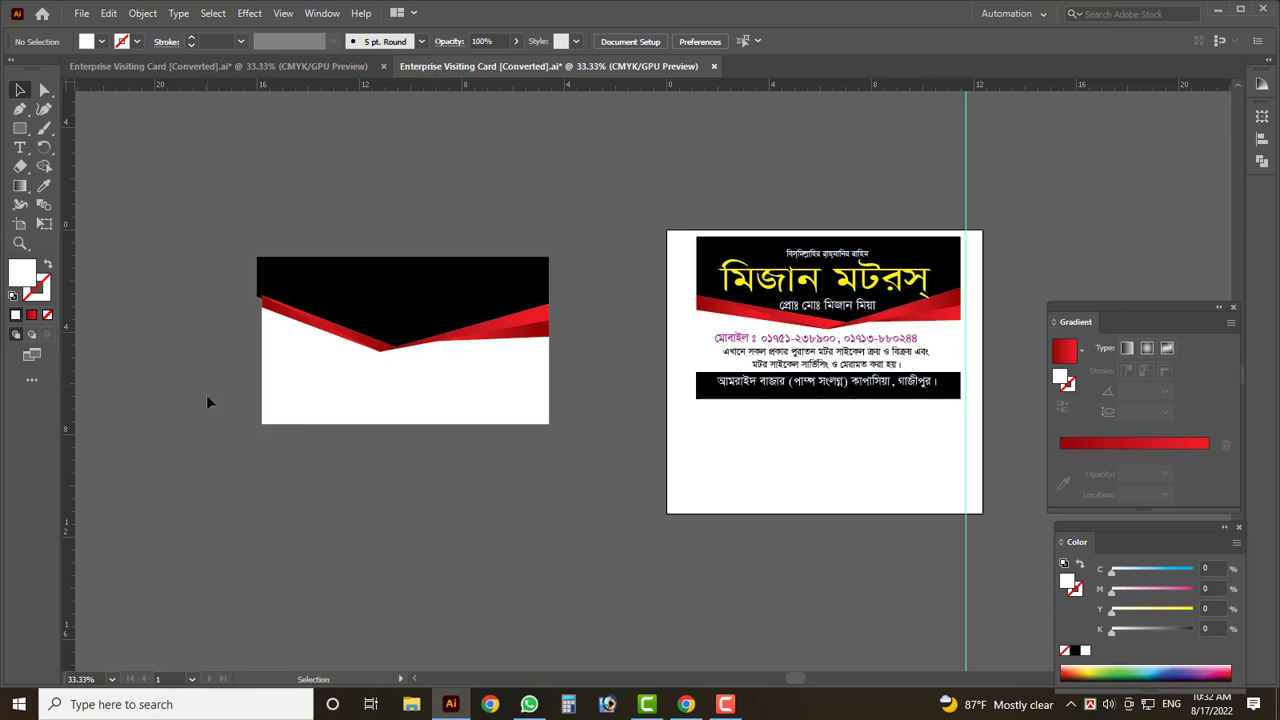
- Draw a strip along the card's bottom edge and eyedrop the top band's black into it
click(20, 129)
drag(262, 394, 547, 424)
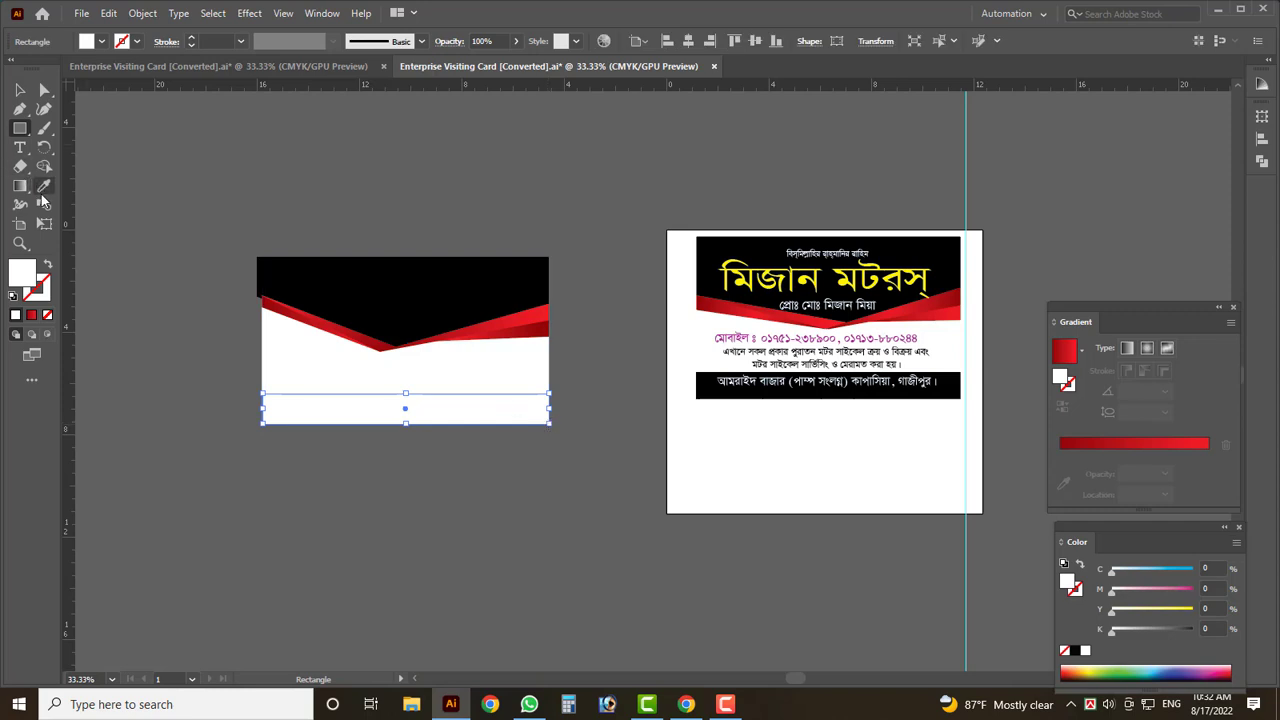
click(44, 186)
click(348, 288)
click(20, 90)
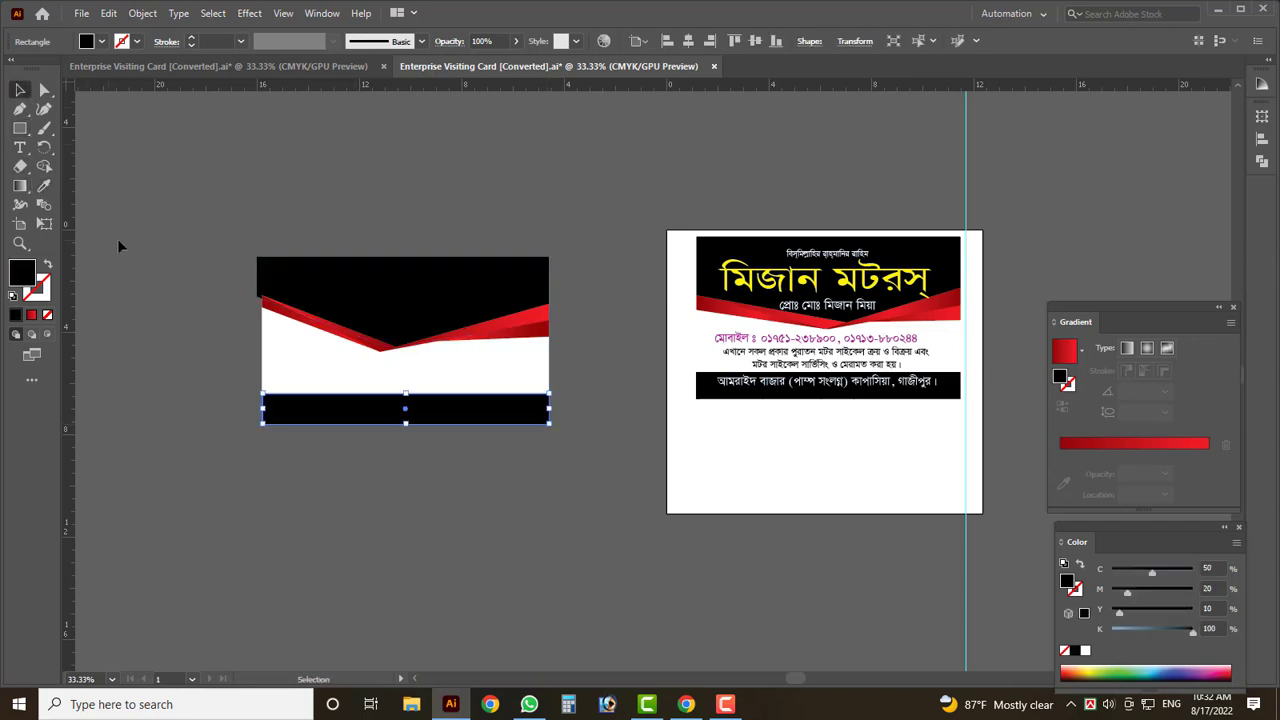
click(138, 304)
- Move the Bismillah line from the right card onto the new card's black header
scroll(143, 256, up, 1)
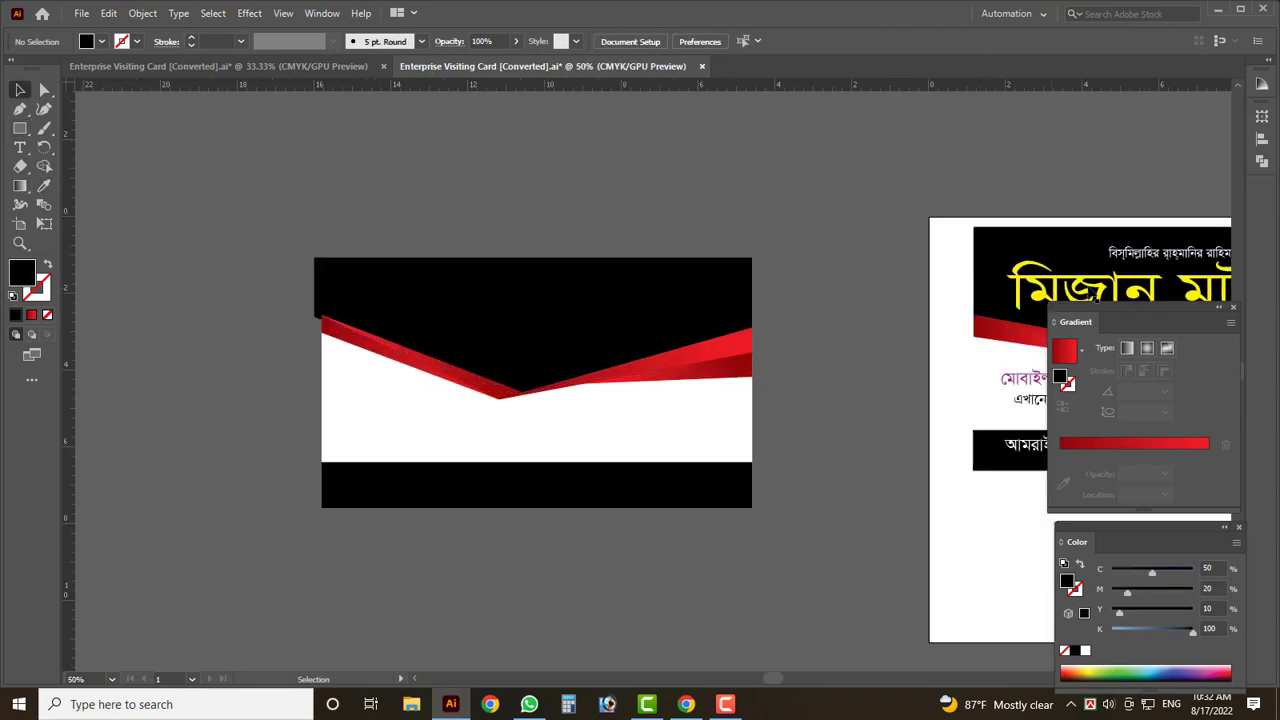
drag(1162, 258, 505, 284)
click(489, 214)
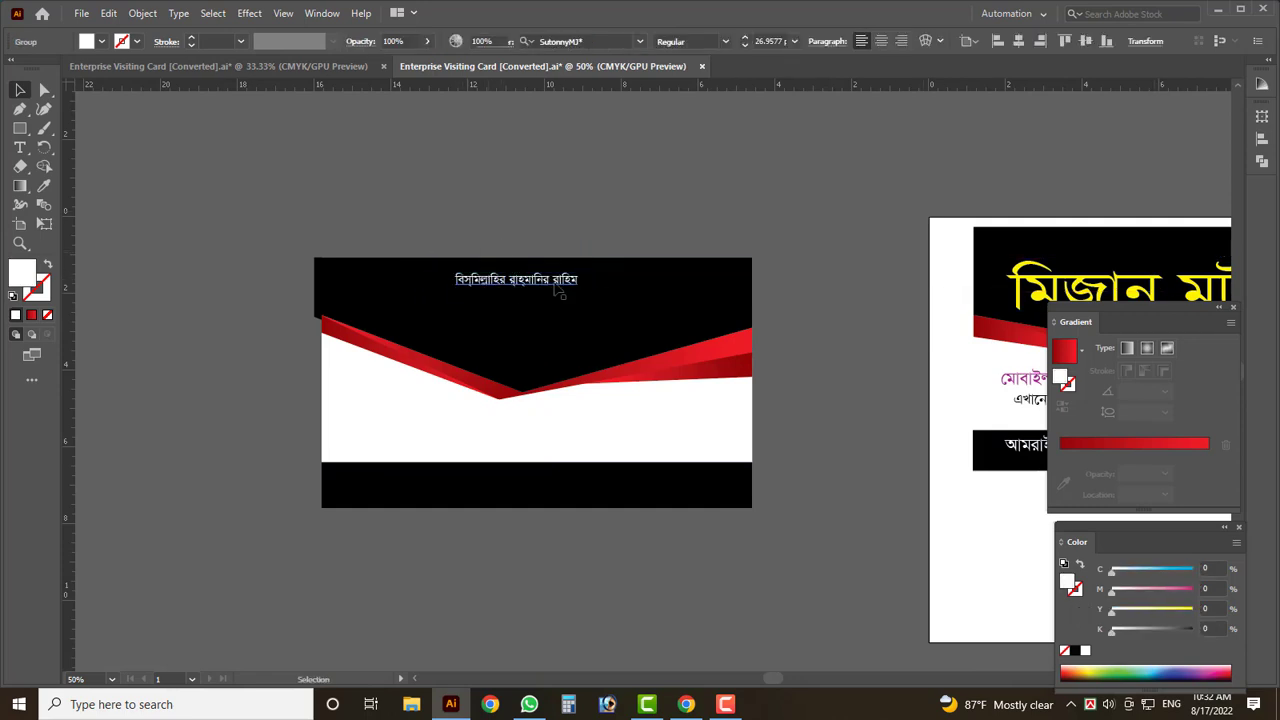
scroll(312, 236, right, 1)
scroll(312, 236, down, 1)
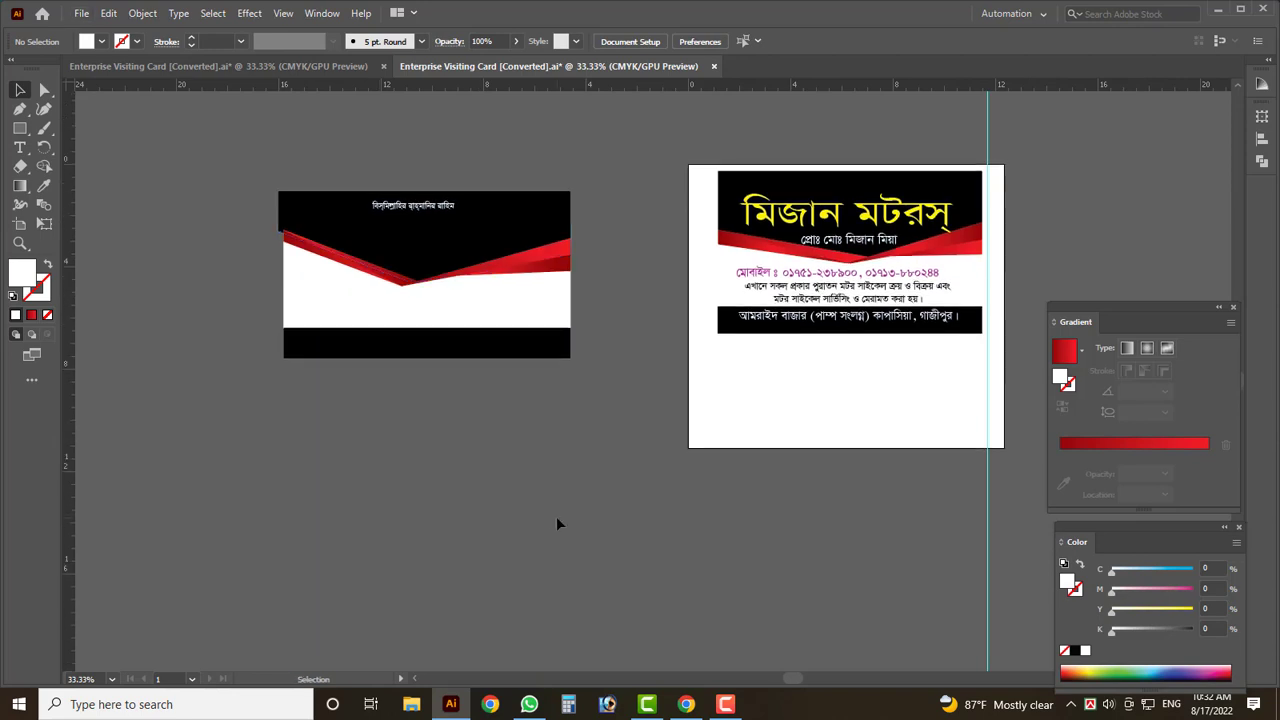
key(ctrl+n)
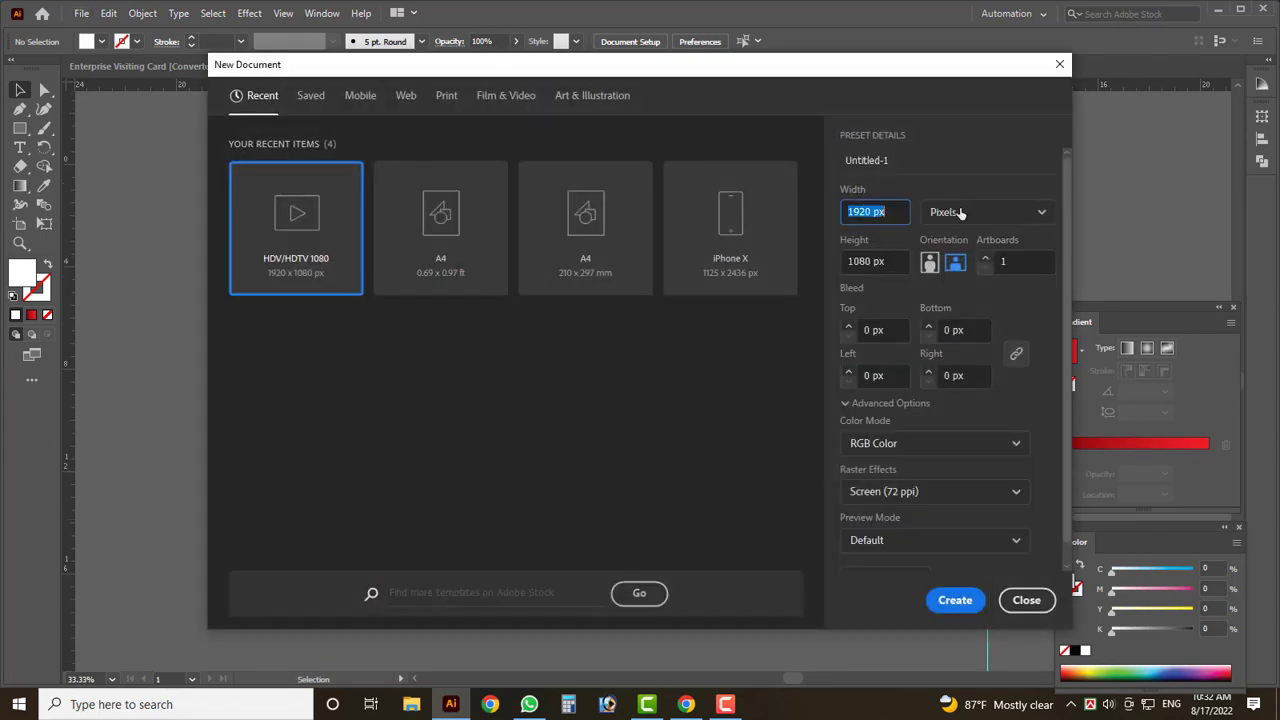
click(960, 213)
click(962, 328)
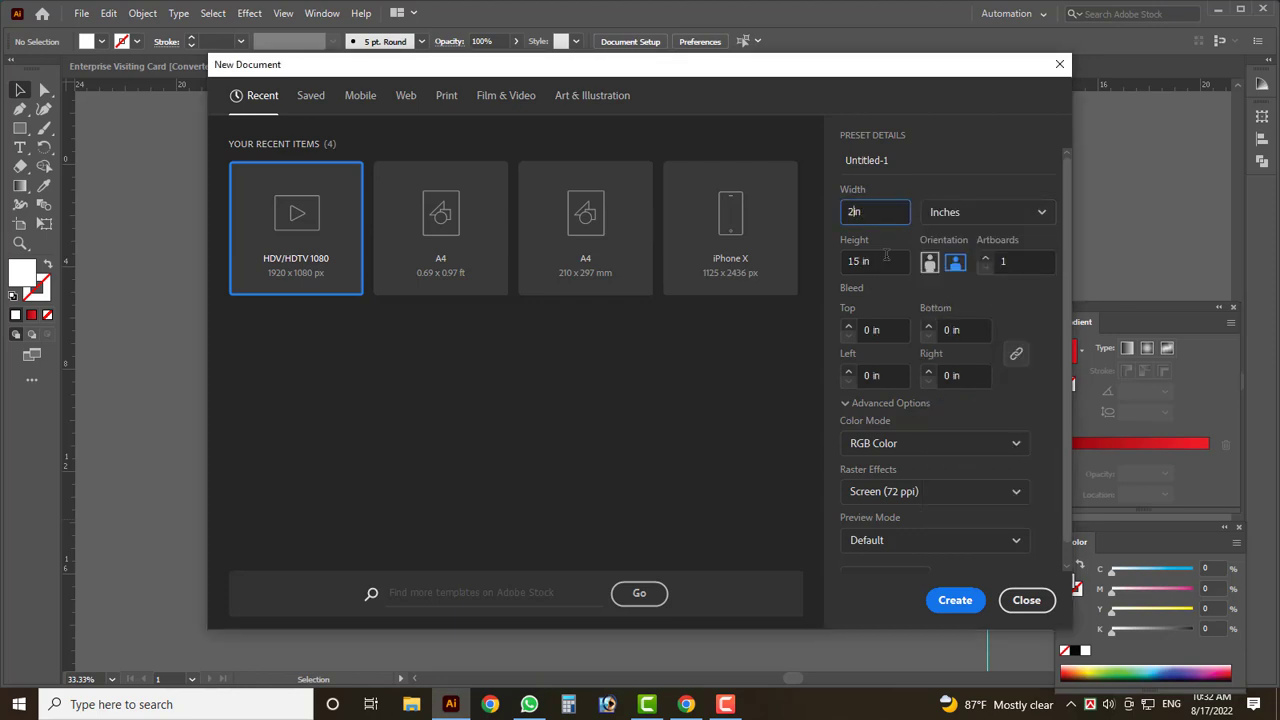
text(2)
double_click(853, 261)
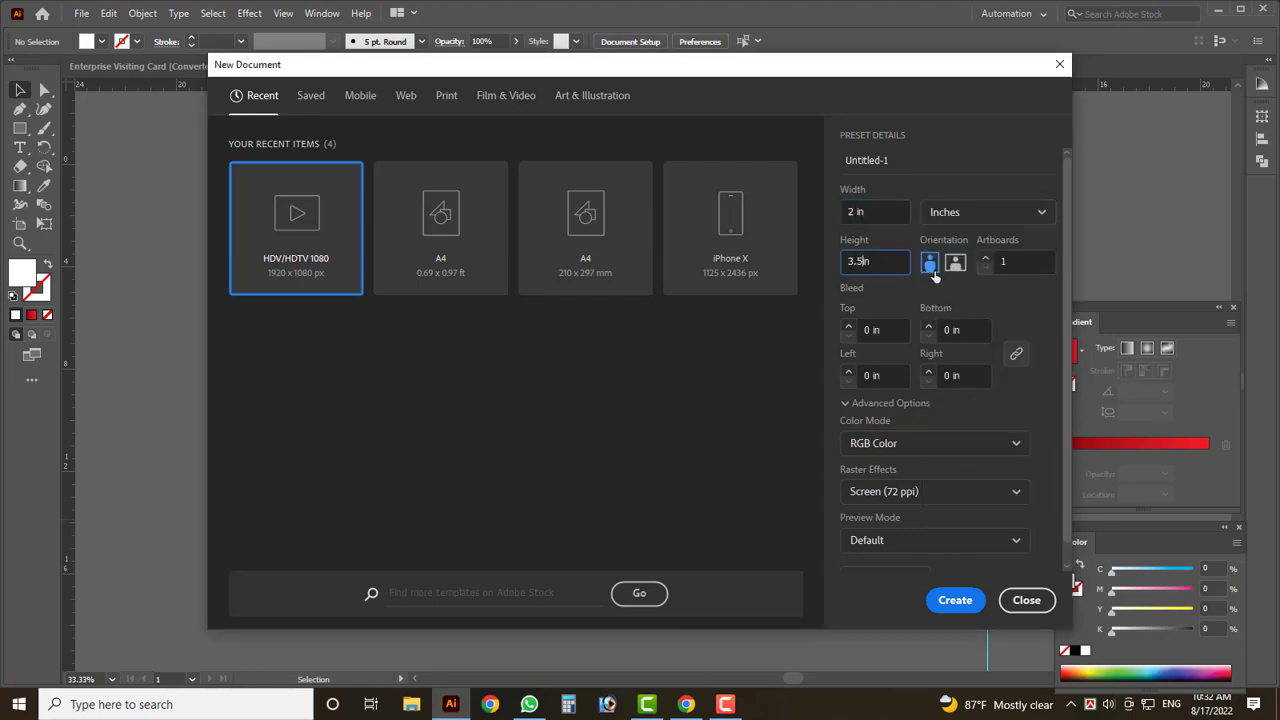
click(955, 262)
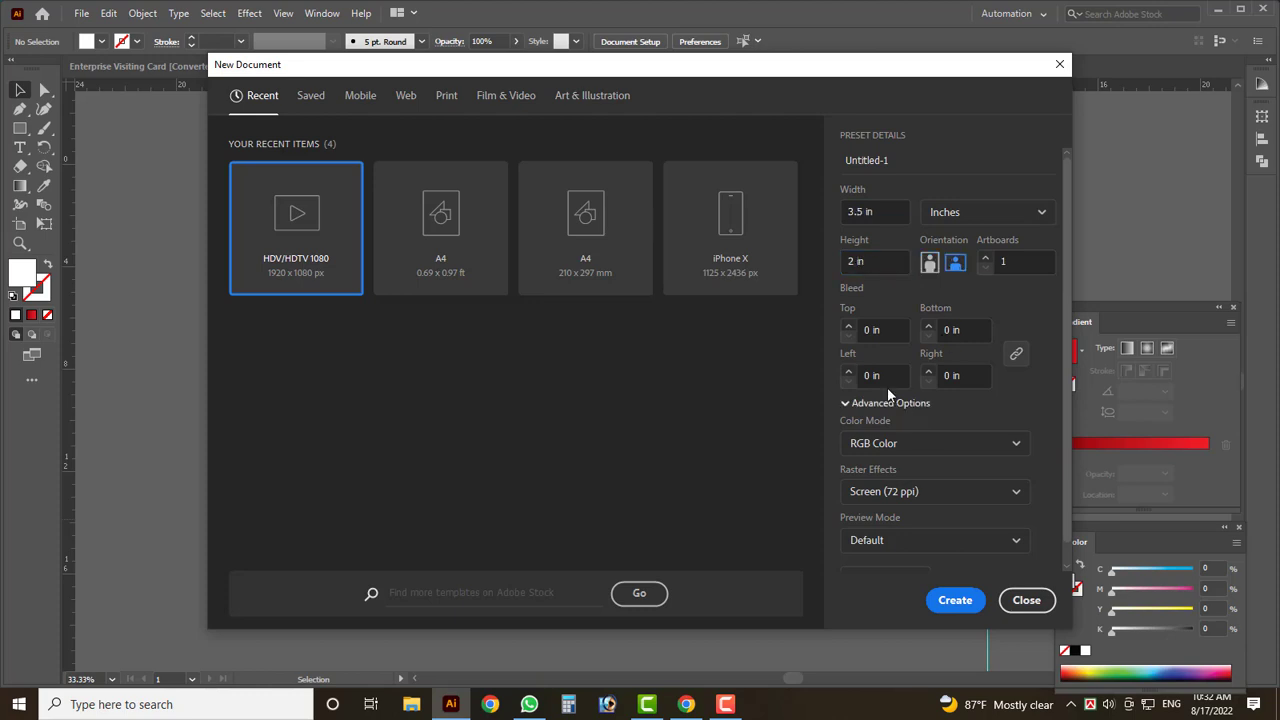
click(848, 326)
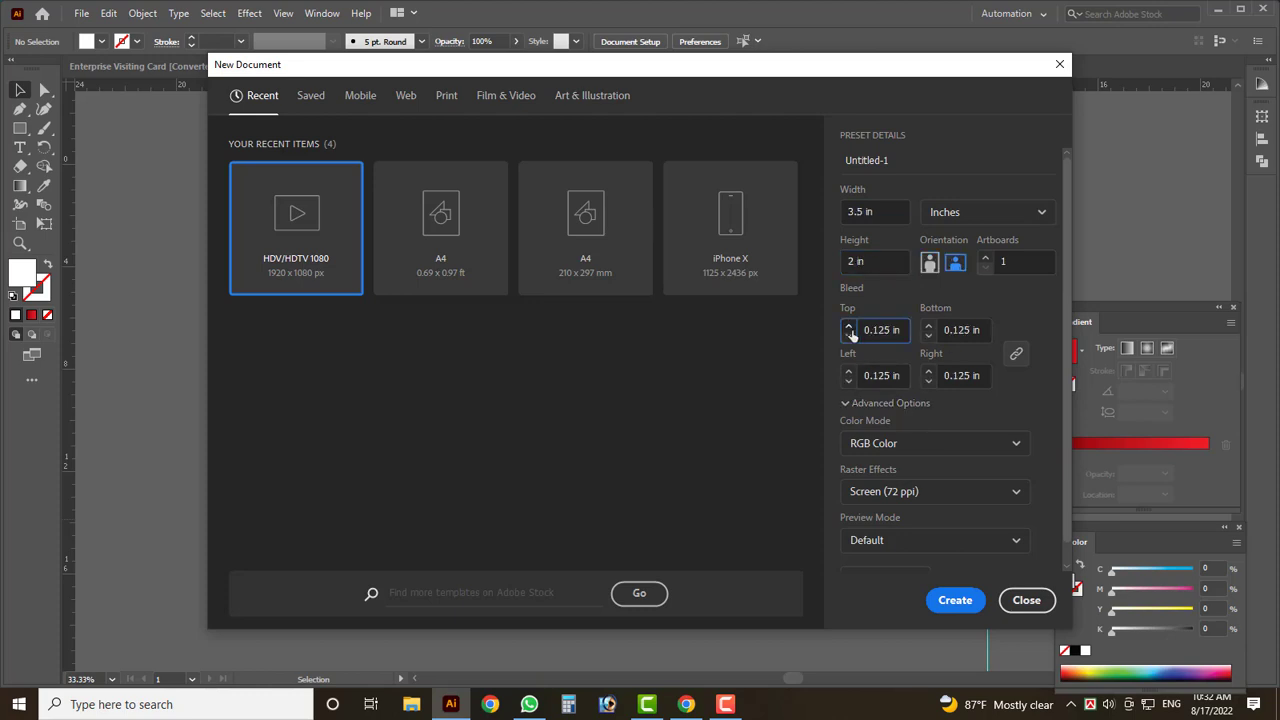
click(886, 443)
click(898, 505)
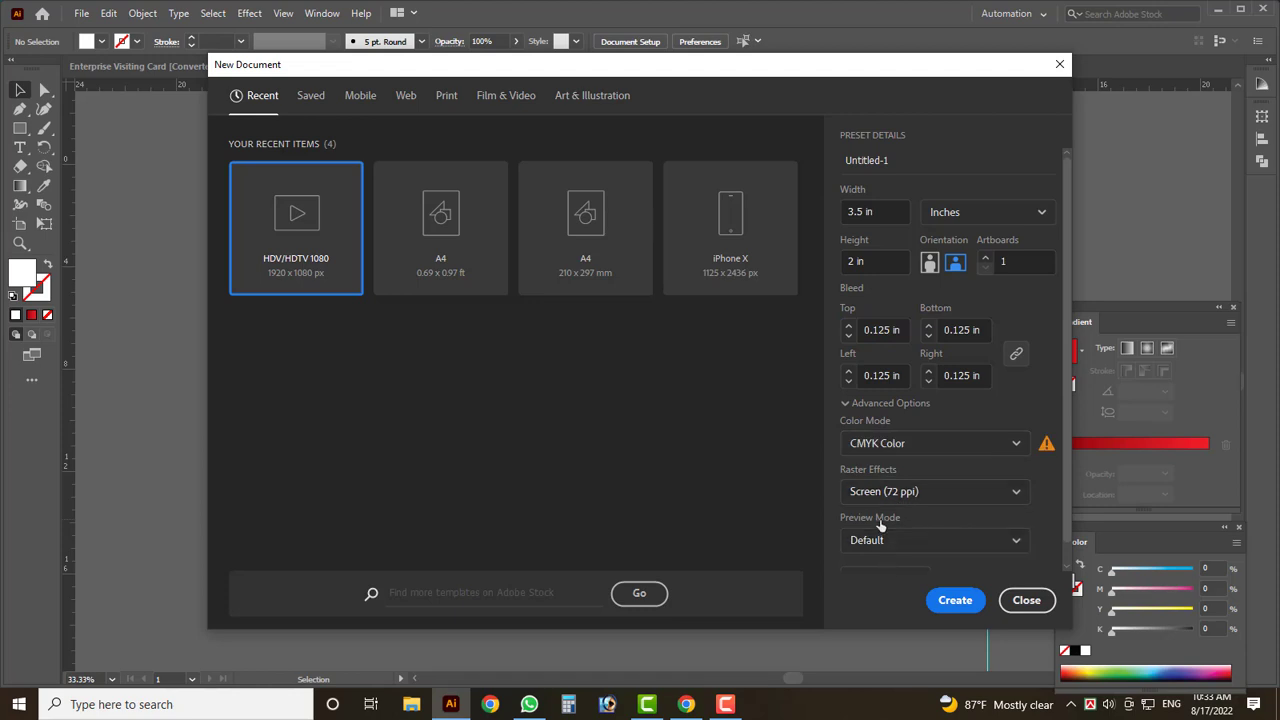
scroll(885, 535, down, 1)
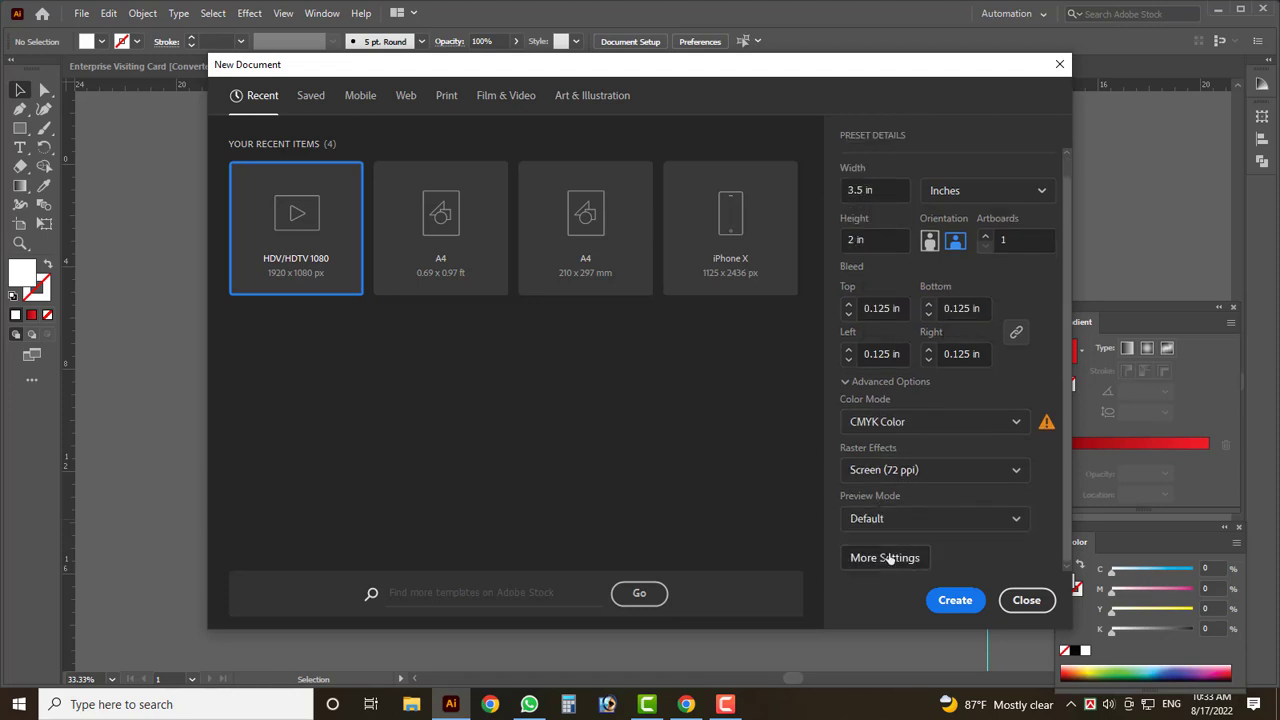
click(889, 558)
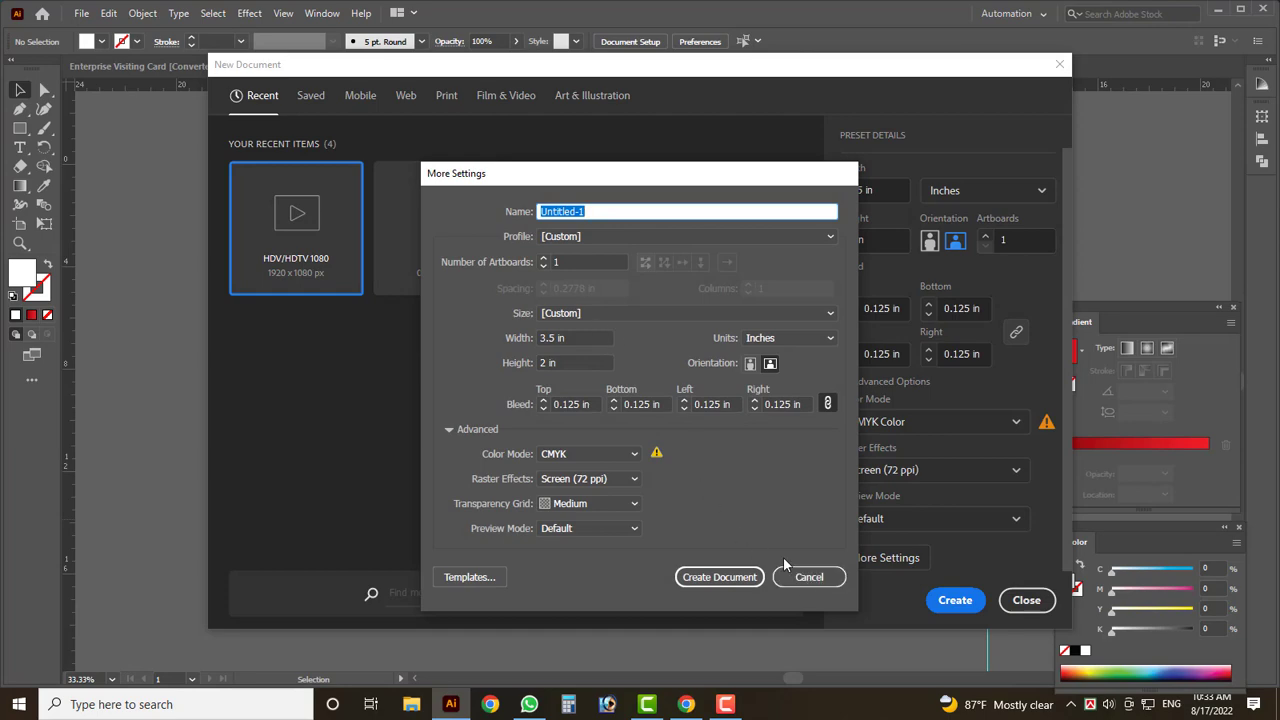
click(828, 584)
click(950, 603)
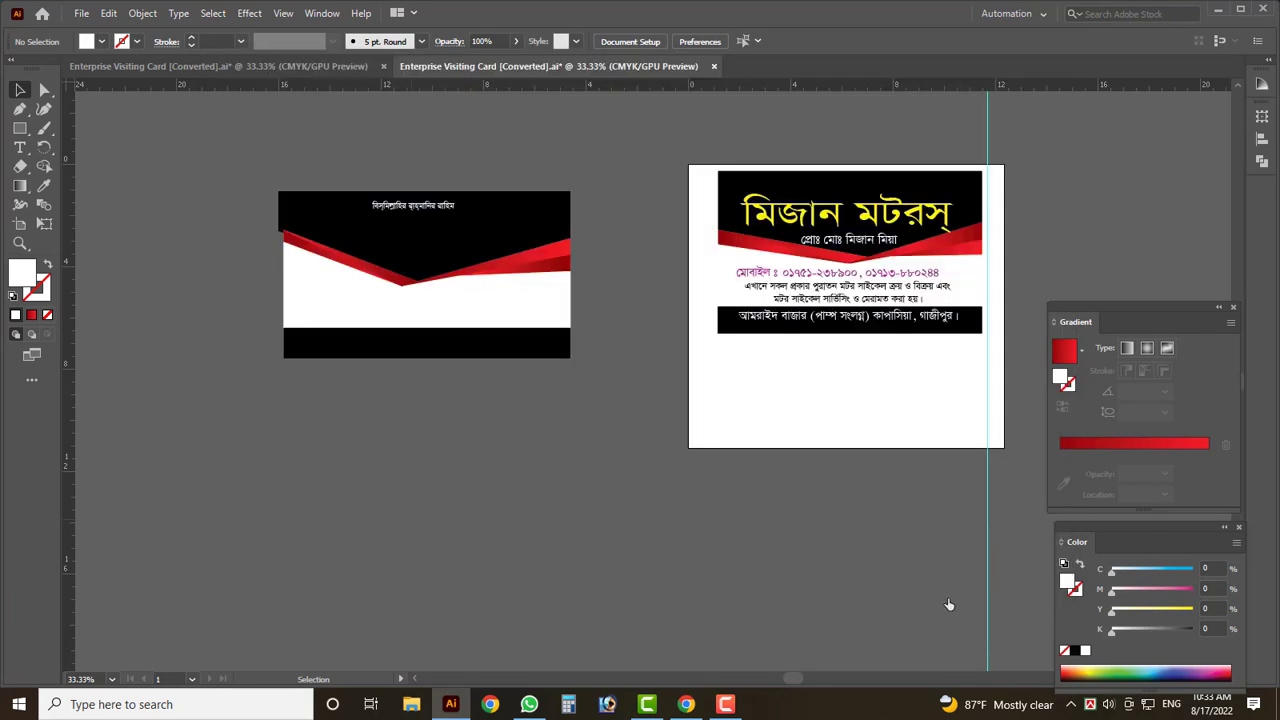
scroll(443, 290, up, 3)
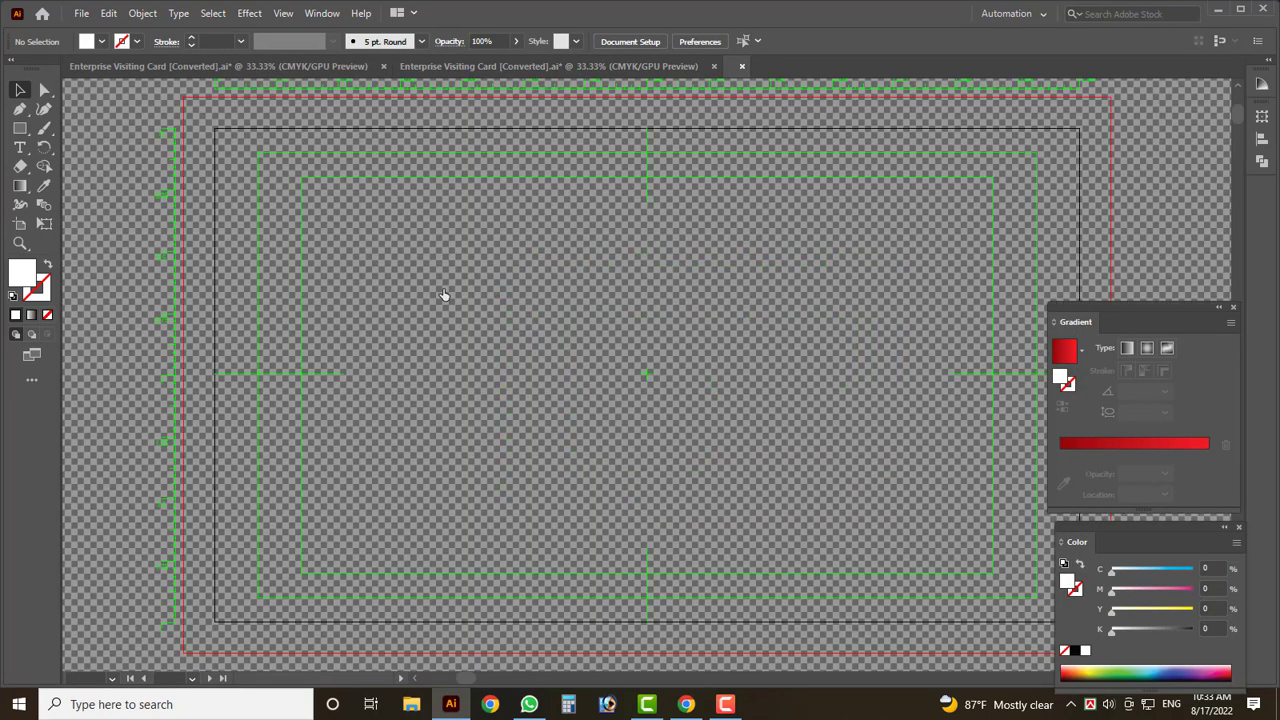
scroll(443, 290, down, 5)
key(ctrl+w)
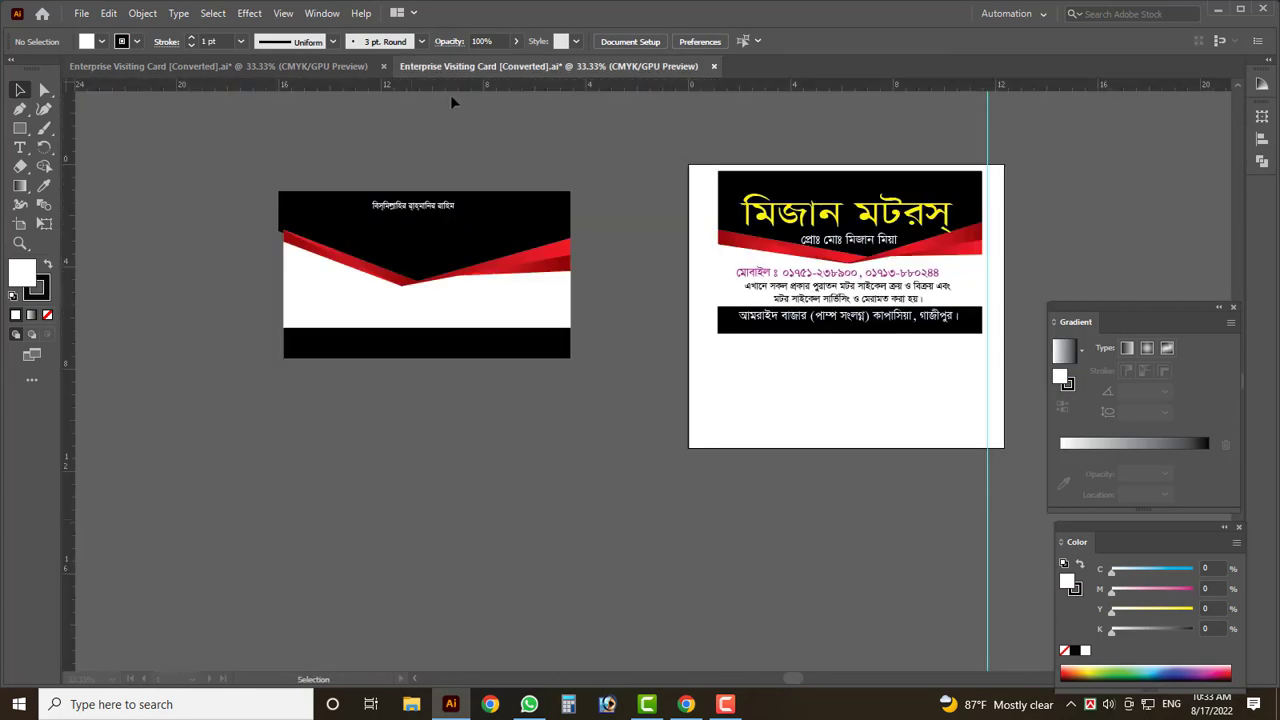
scroll(450, 120, down, 2)
scroll(313, 165, up, 1)
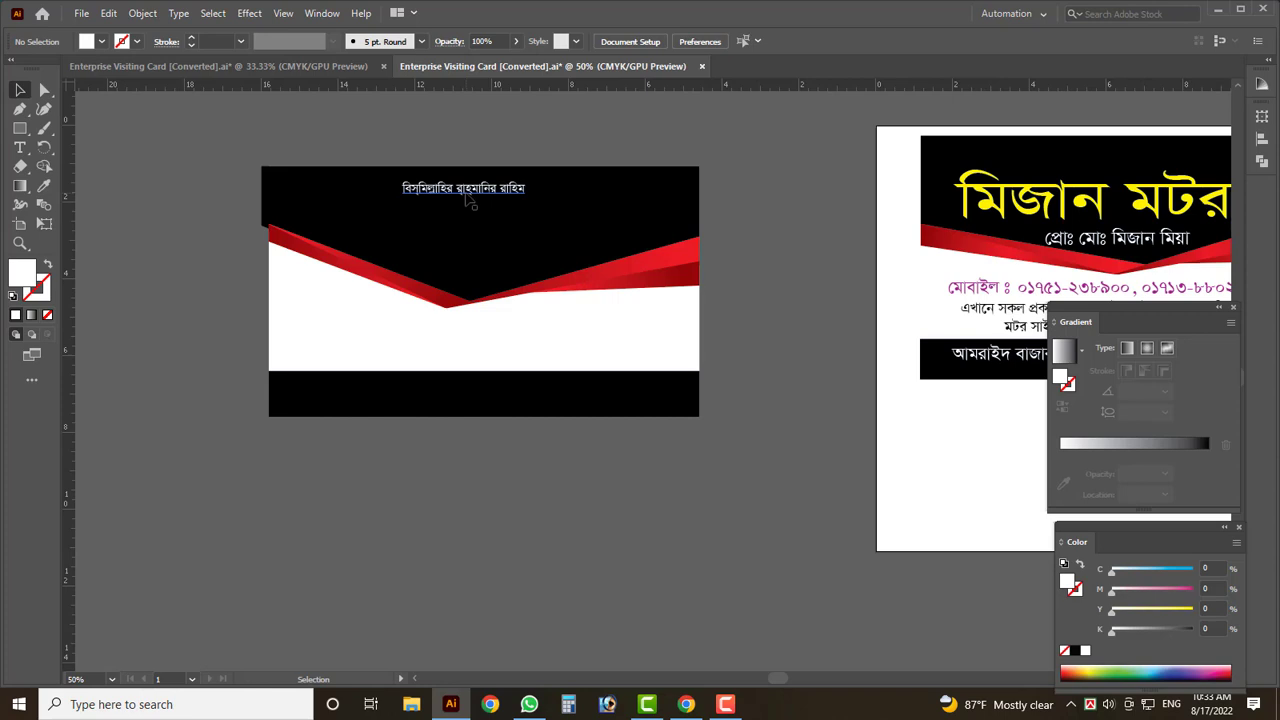
scroll(470, 200, down, 1)
scroll(264, 226, down, 1)
drag(693, 203, 288, 228)
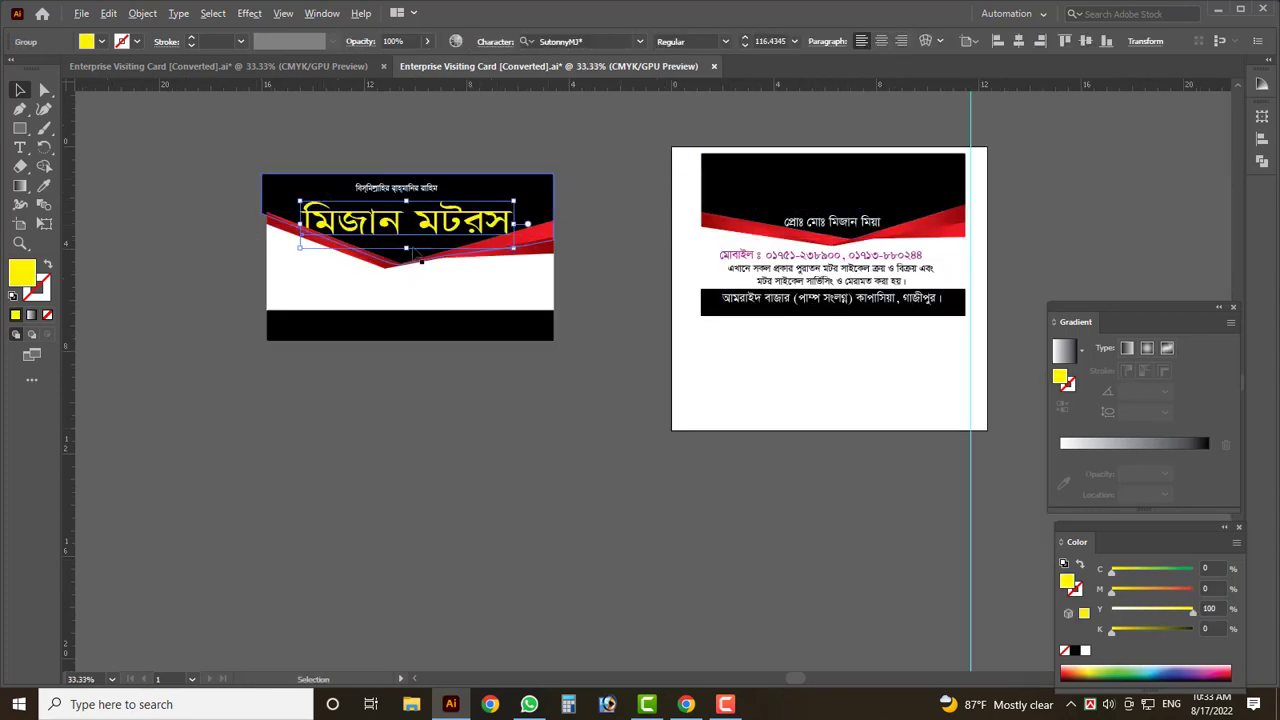
scroll(421, 260, up, 2)
drag(419, 266, 419, 250)
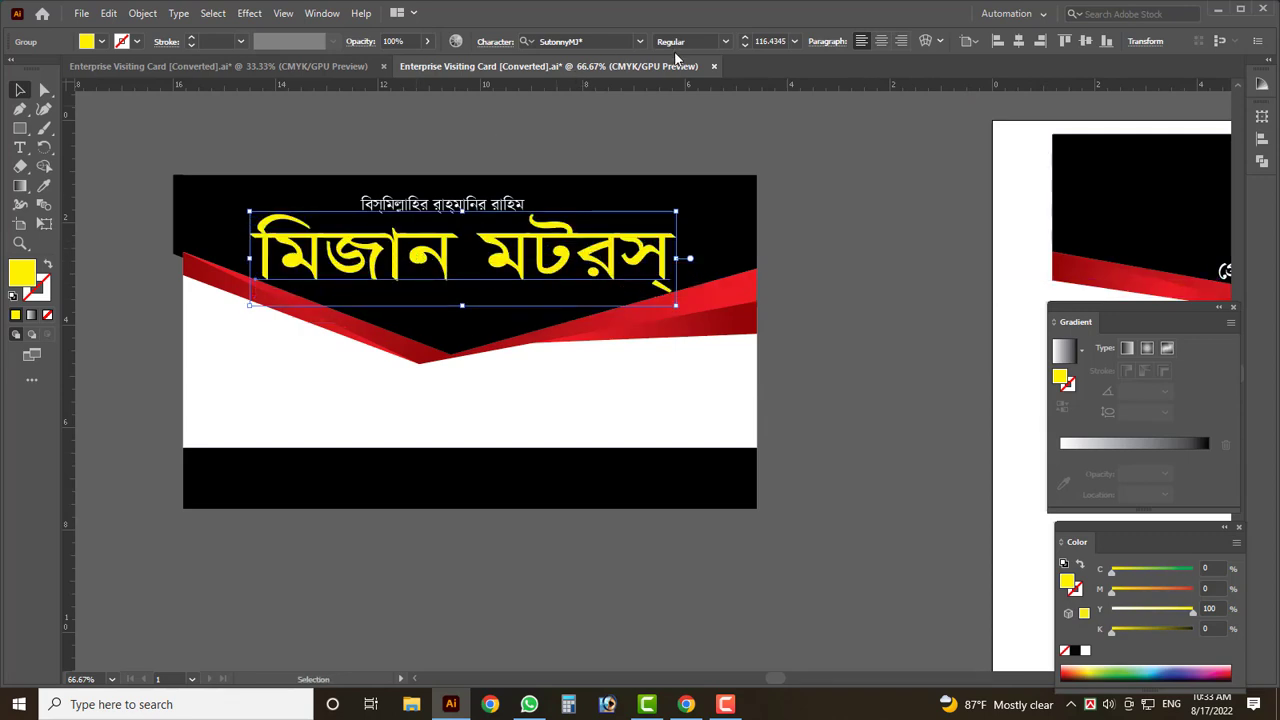
key(ctrl+shift+a)
key(ctrl+minus)
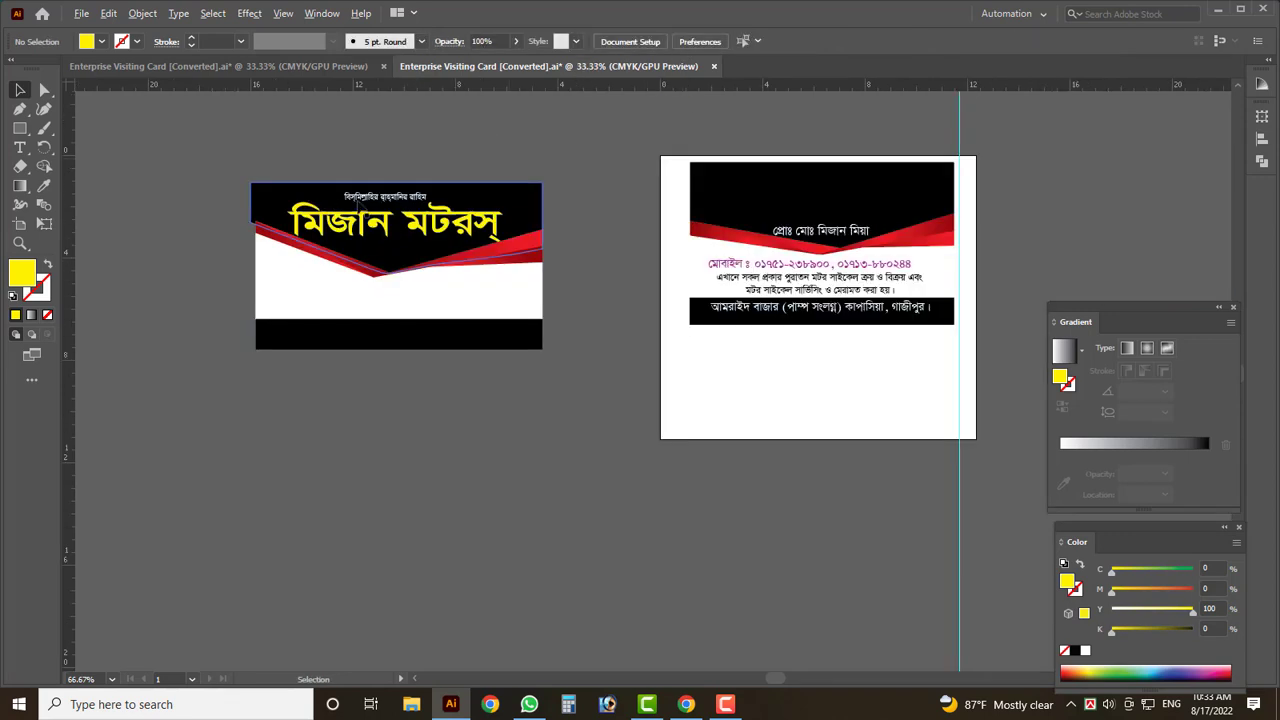
scroll(673, 240, down, 1)
scroll(620, 235, up, 2)
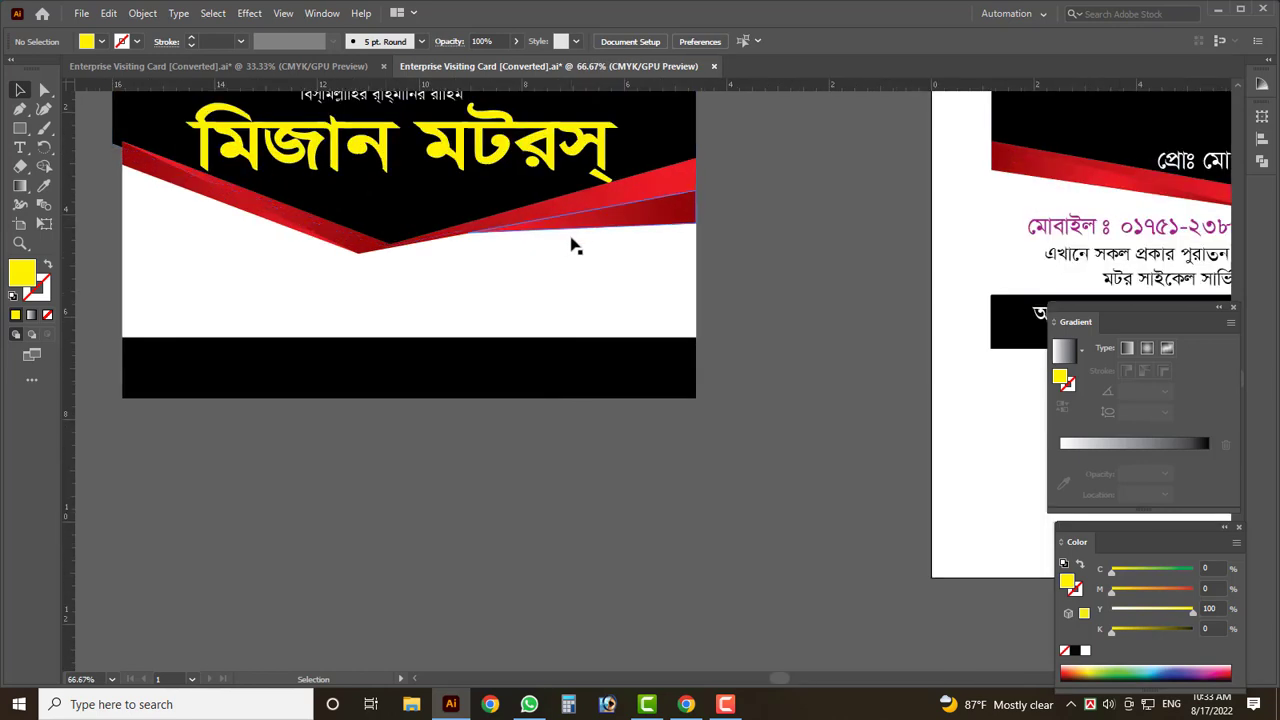
scroll(410, 266, up, 1)
scroll(410, 266, up, 1)
- Draw a wide rectangle below the title, round its corners into a pill, and lower it slightly
click(19, 128)
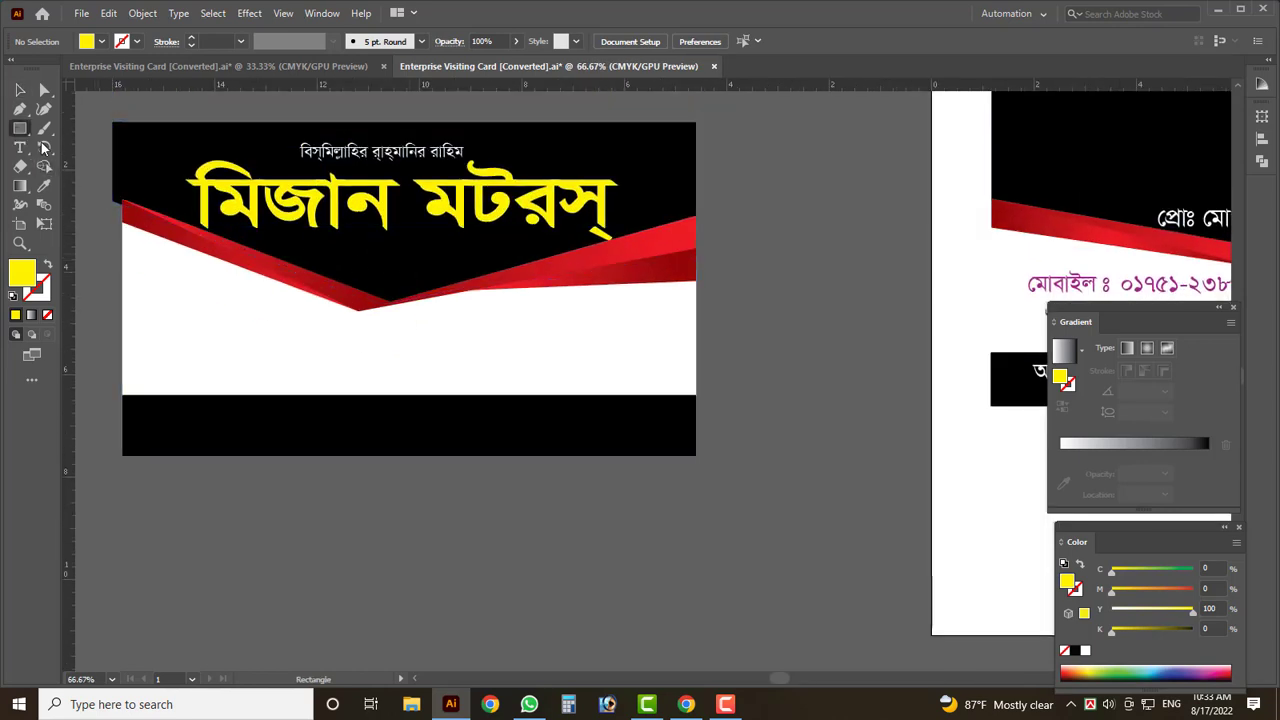
drag(238, 244, 566, 291)
click(19, 89)
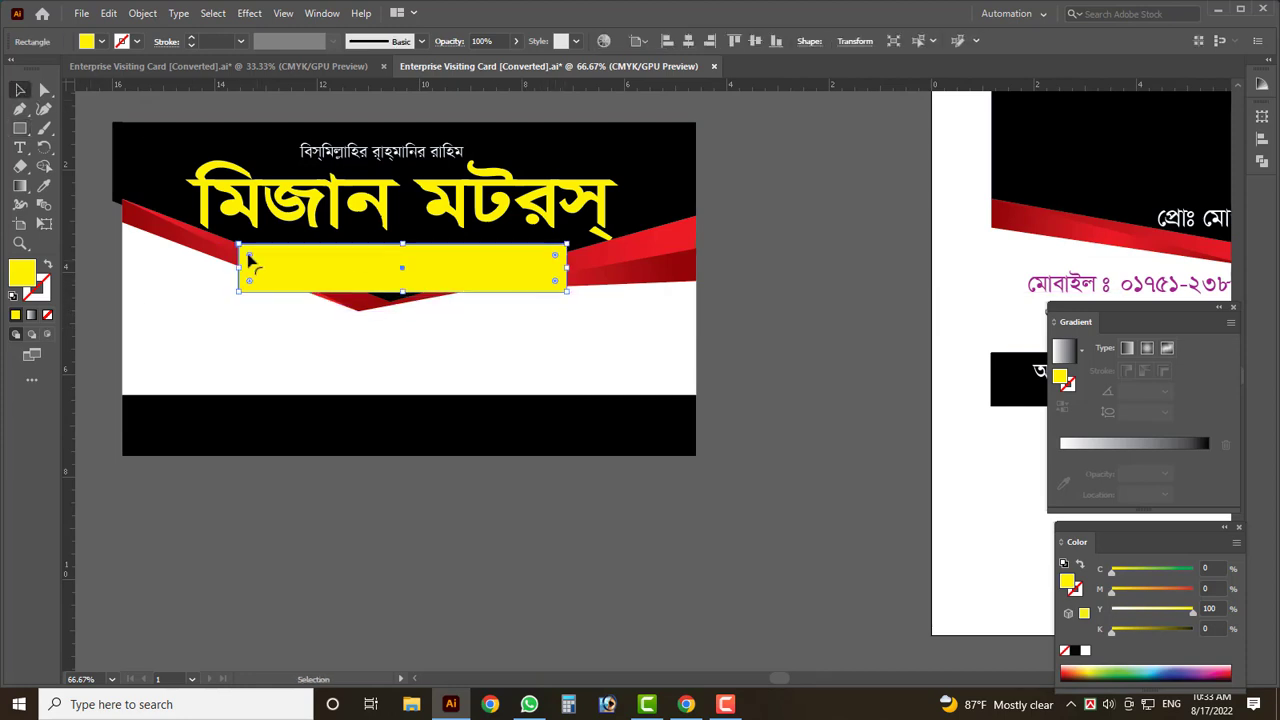
mouse_move(250, 262)
mouse_down()
mouse_move(266, 266)
mouse_move(255, 265)
mouse_up()
scroll(253, 263, up, 1)
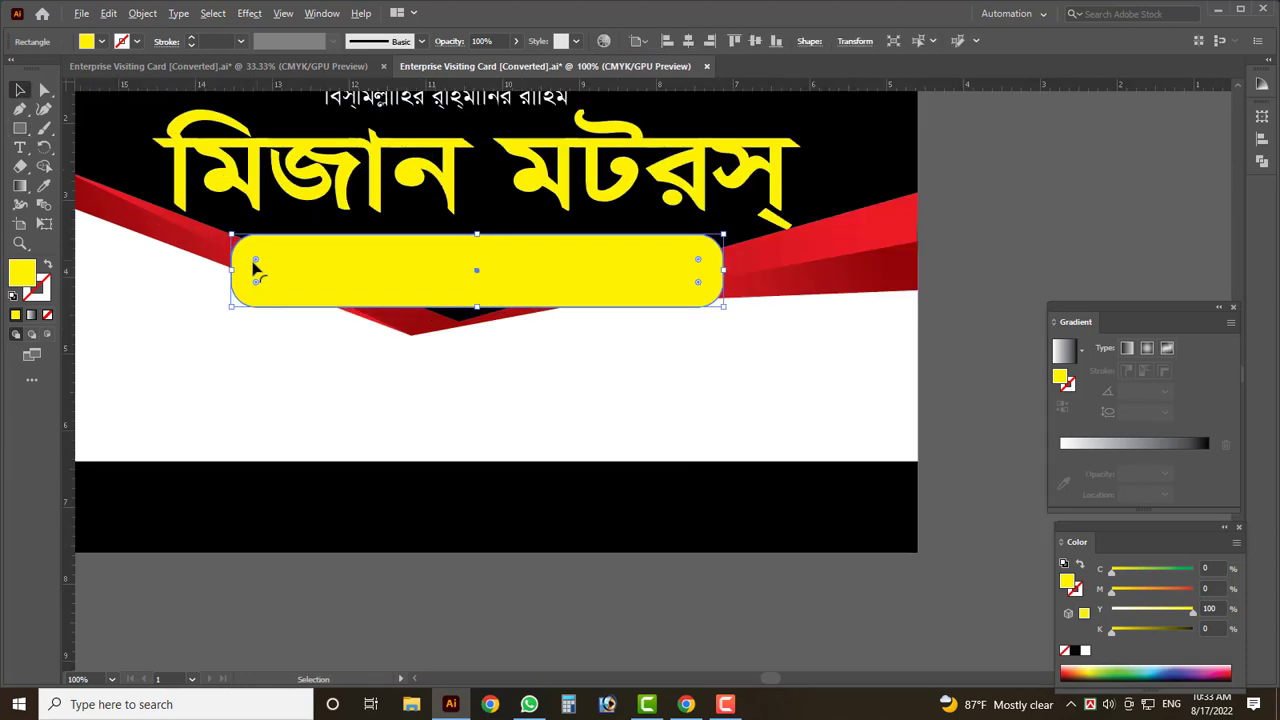
scroll(254, 268, up, 1)
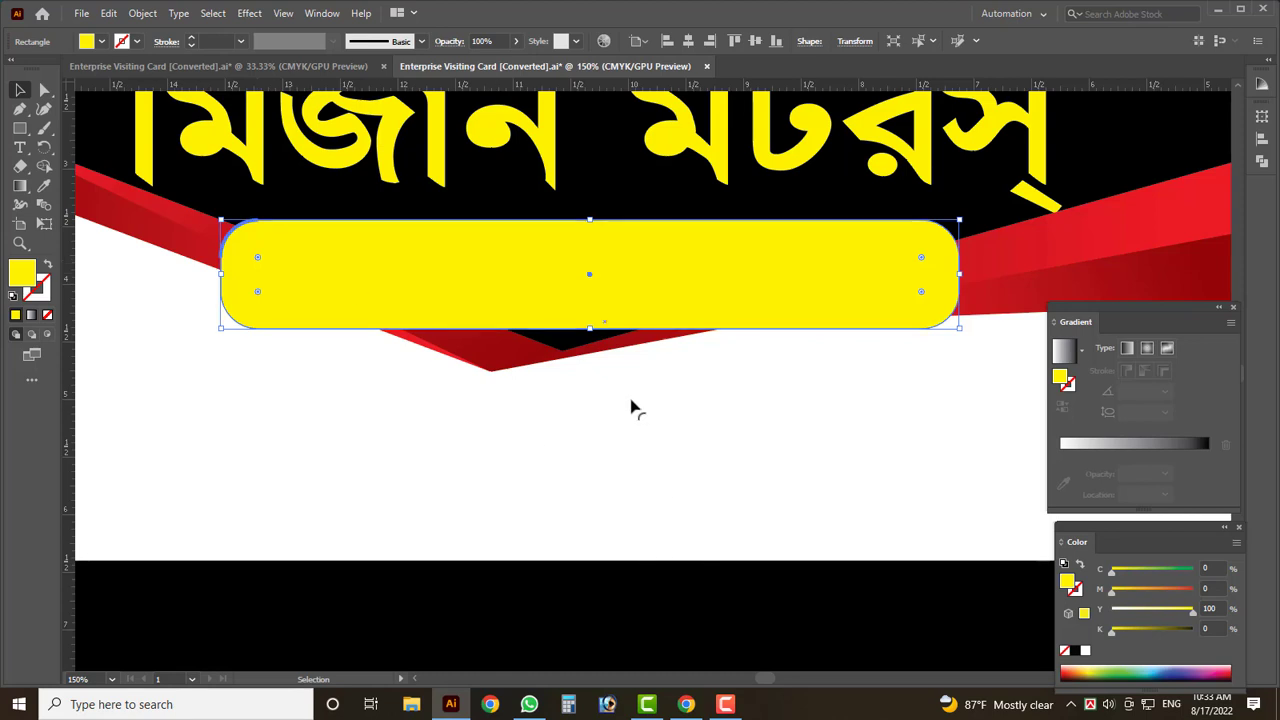
drag(638, 315, 623, 375)
- Fill the pill with dark teal-blue C85 M35 Y12 K63
click(1180, 571)
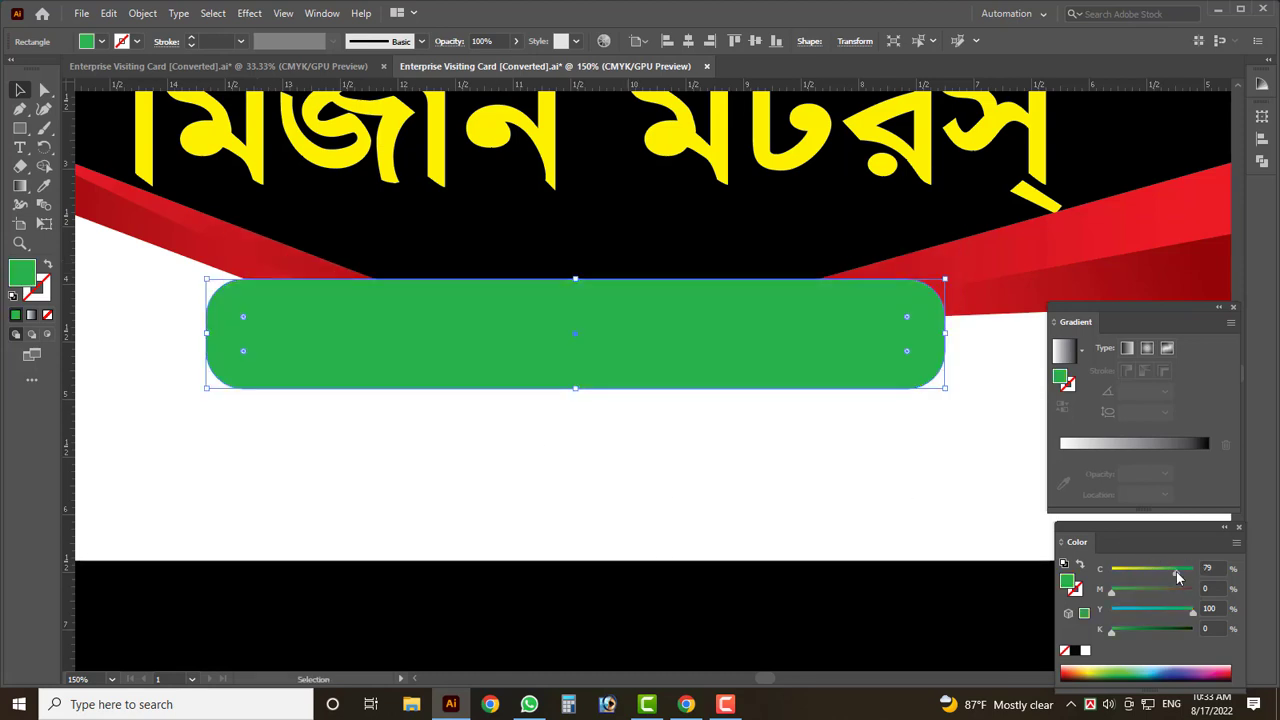
click(1164, 630)
click(1114, 610)
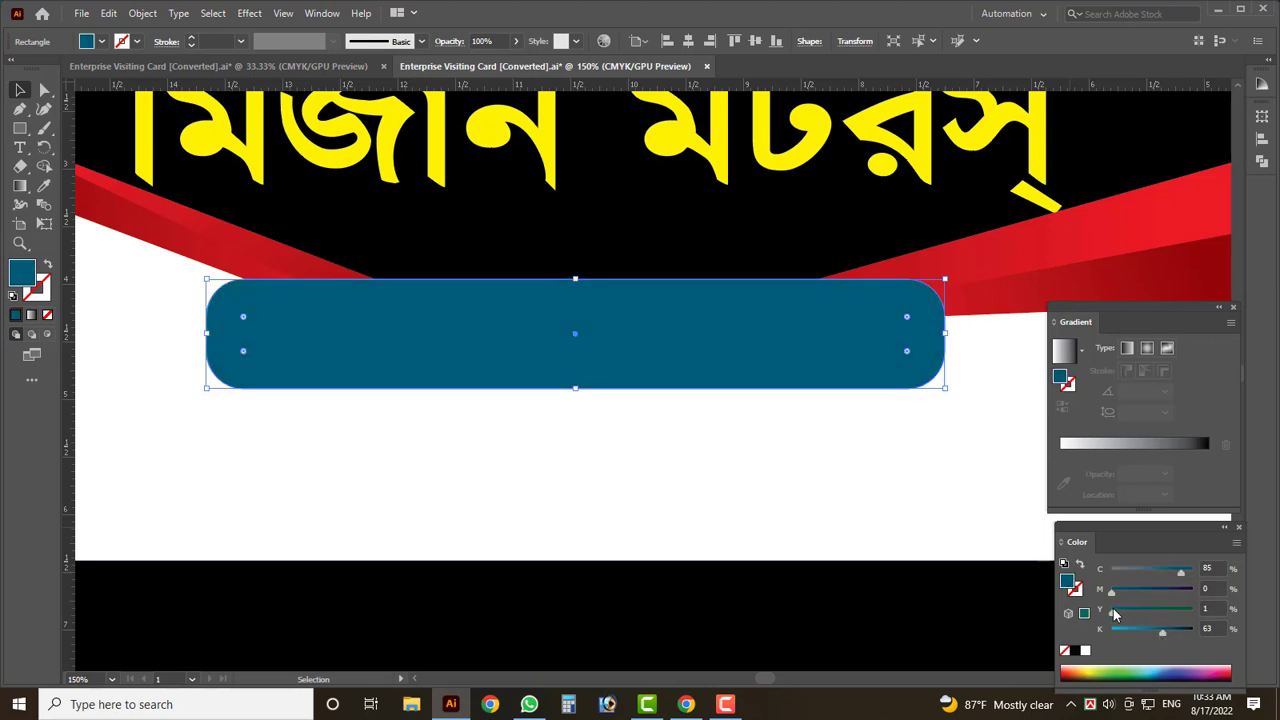
click(1165, 590)
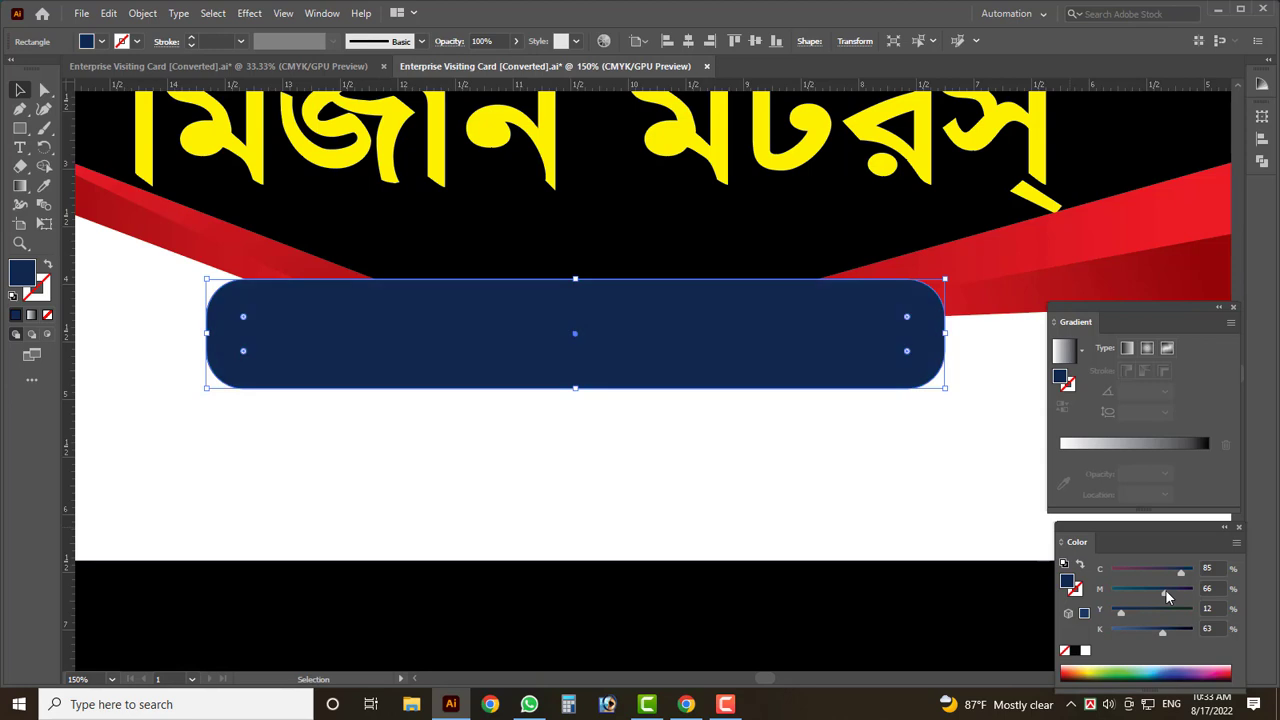
mouse_move(1166, 588)
mouse_down()
mouse_move(1186, 589)
mouse_move(1176, 597)
mouse_up()
click(608, 500)
key(ctrl+0)
scroll(411, 320, up, 4)
click(404, 323)
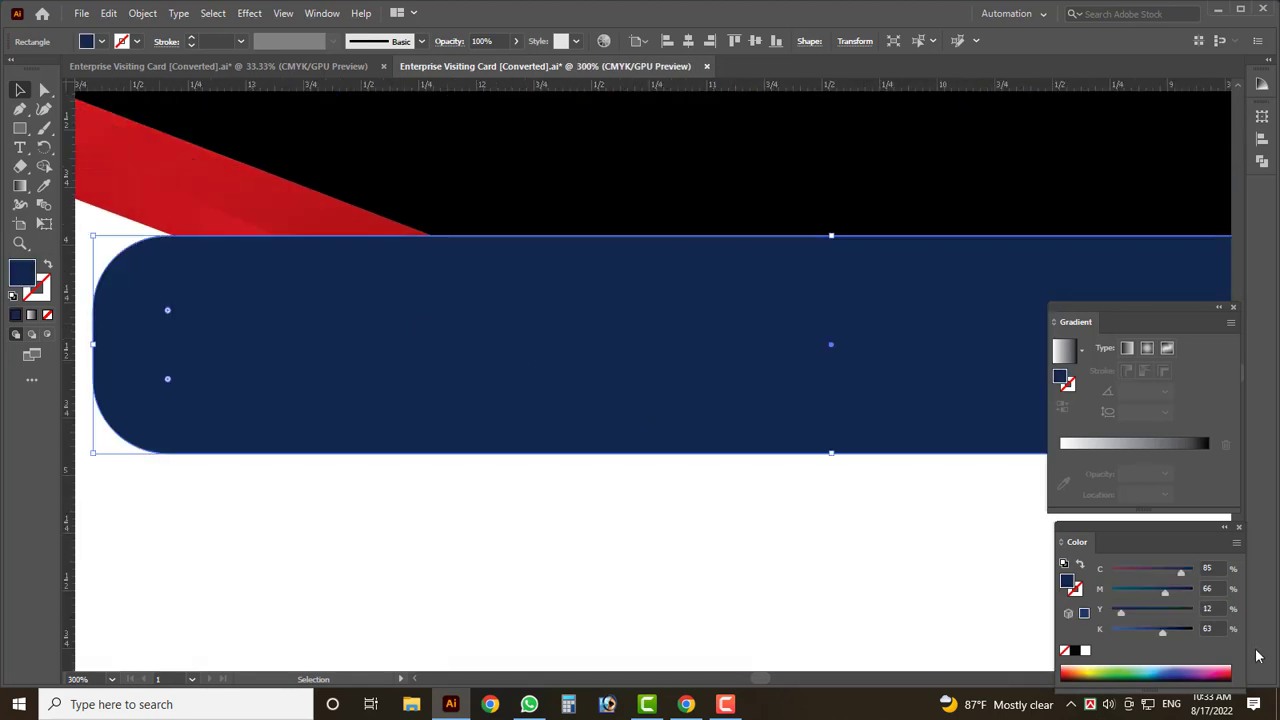
click(1145, 594)
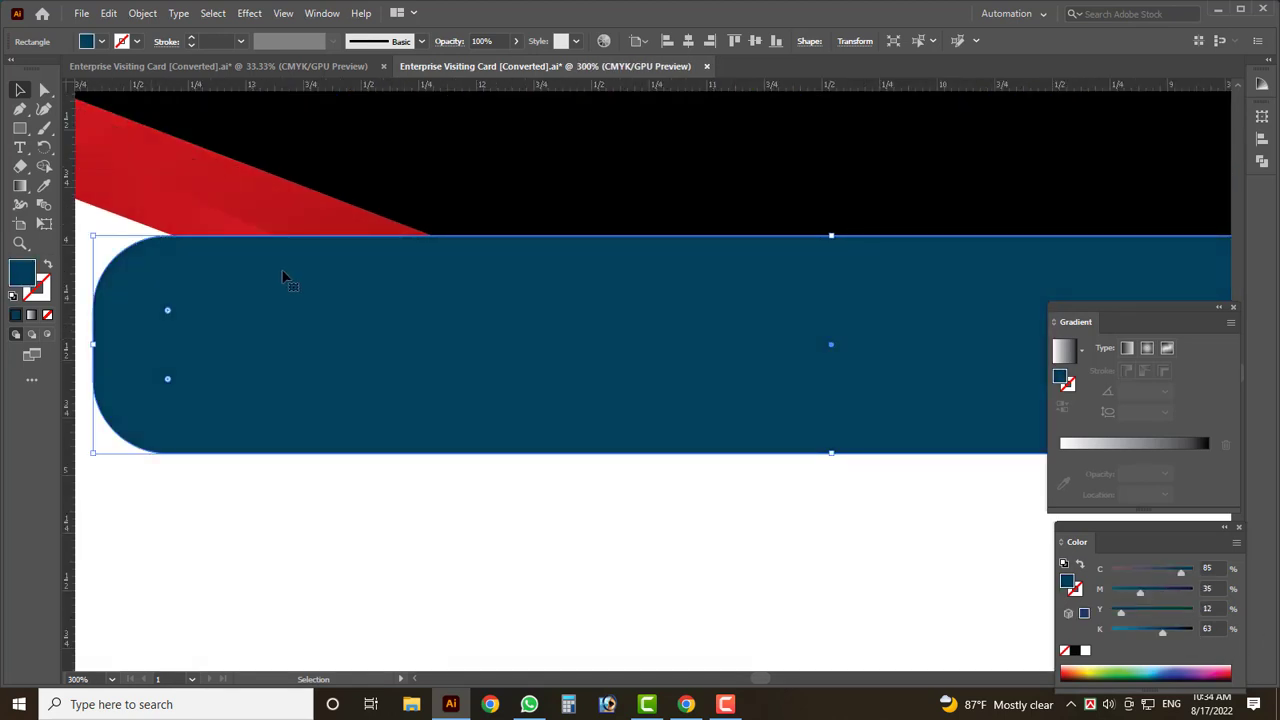
scroll(286, 277, down, 1)
scroll(165, 293, down, 4)
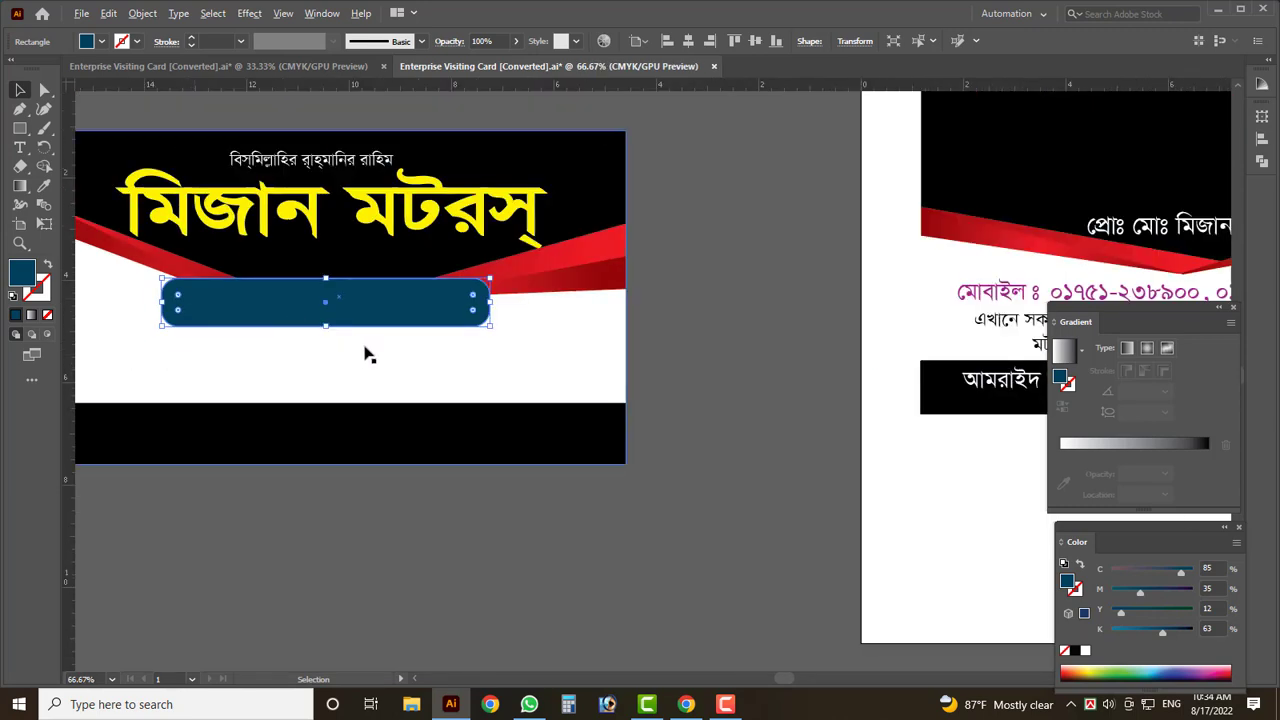
scroll(560, 290, down, 1)
click(691, 306)
scroll(614, 314, down, 2)
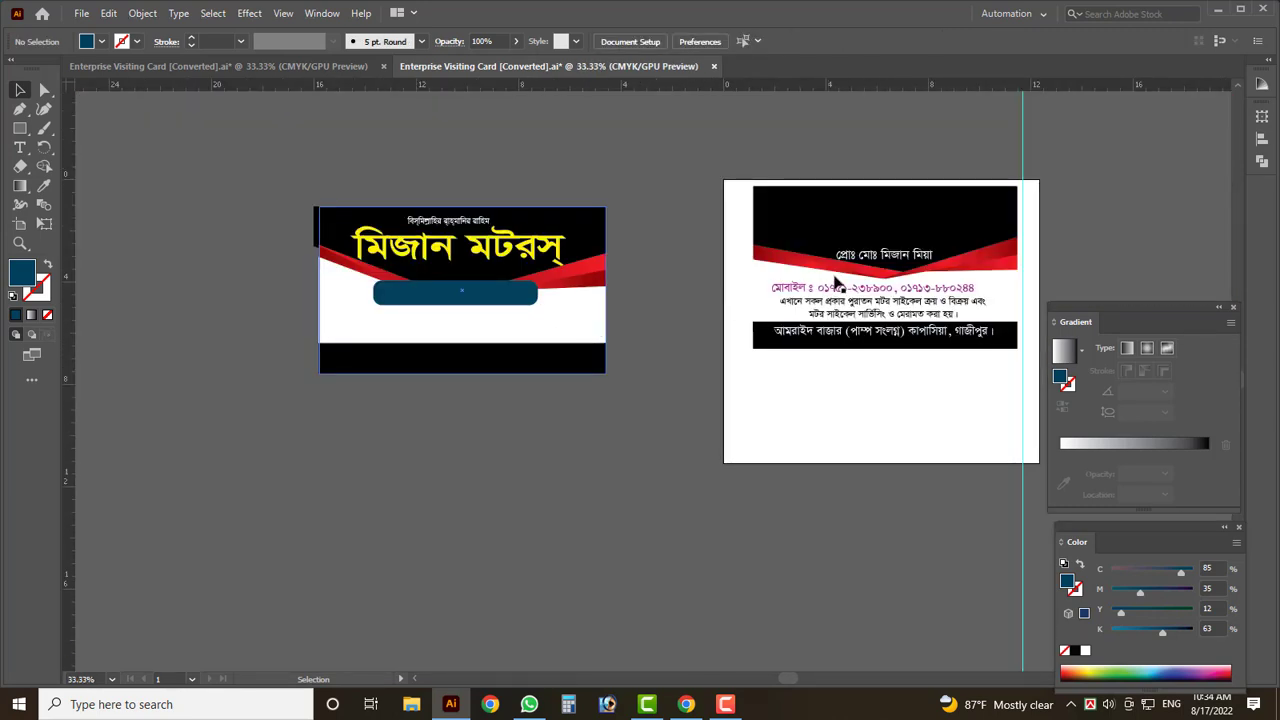
- Move the proprietor name line onto the pill and bring it in front of it
drag(868, 258, 468, 292)
scroll(420, 320, up, 4)
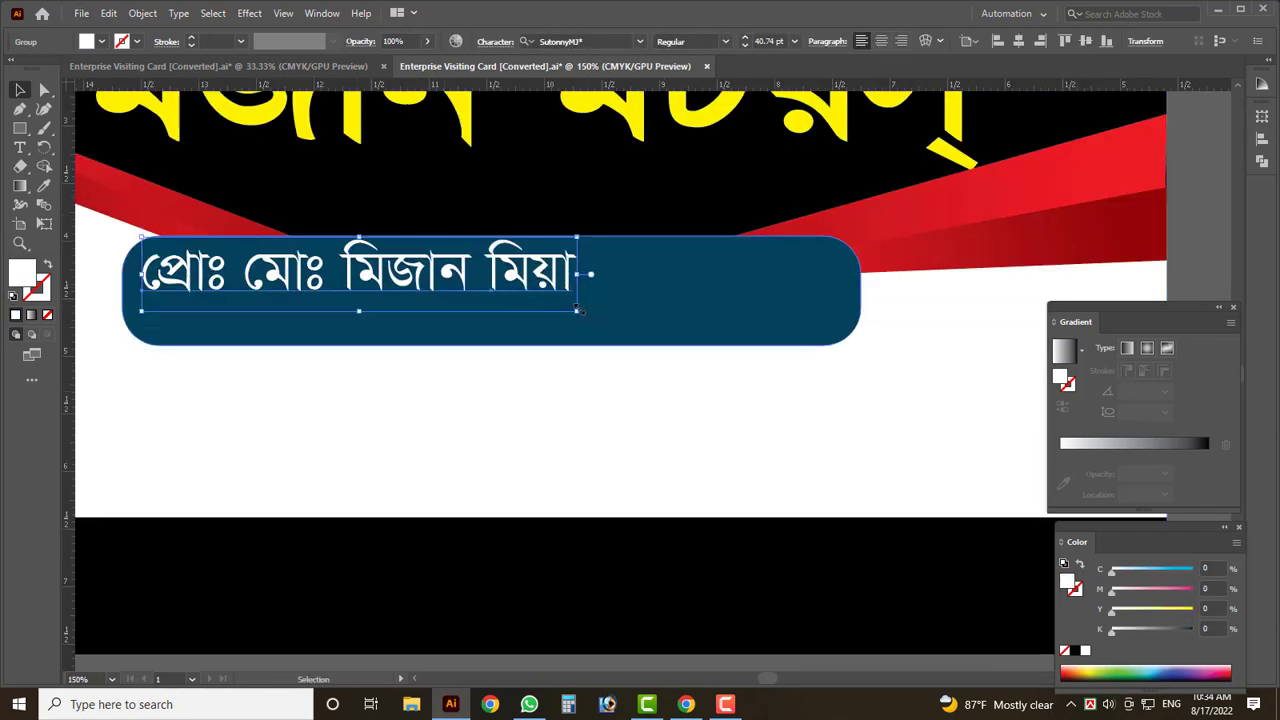
drag(578, 310, 578, 340)
key(ctrl+shift+[)
scroll(443, 307, down, 1)
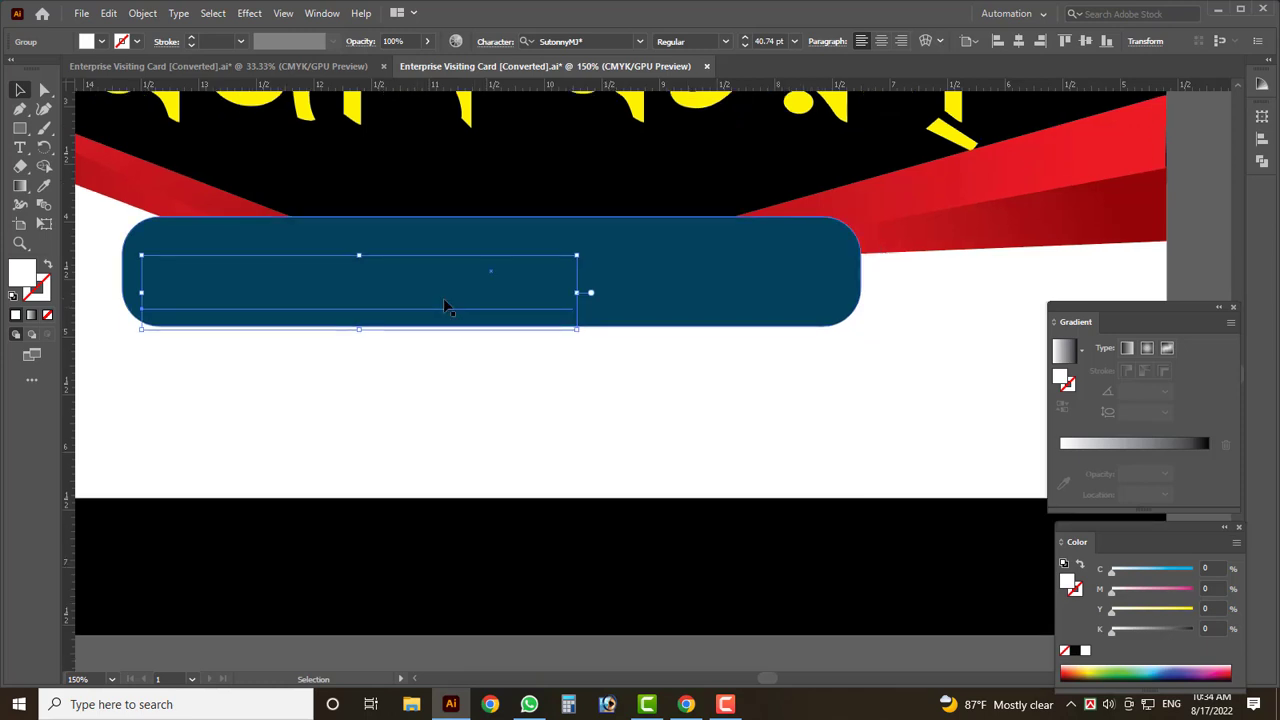
right_click(444, 304)
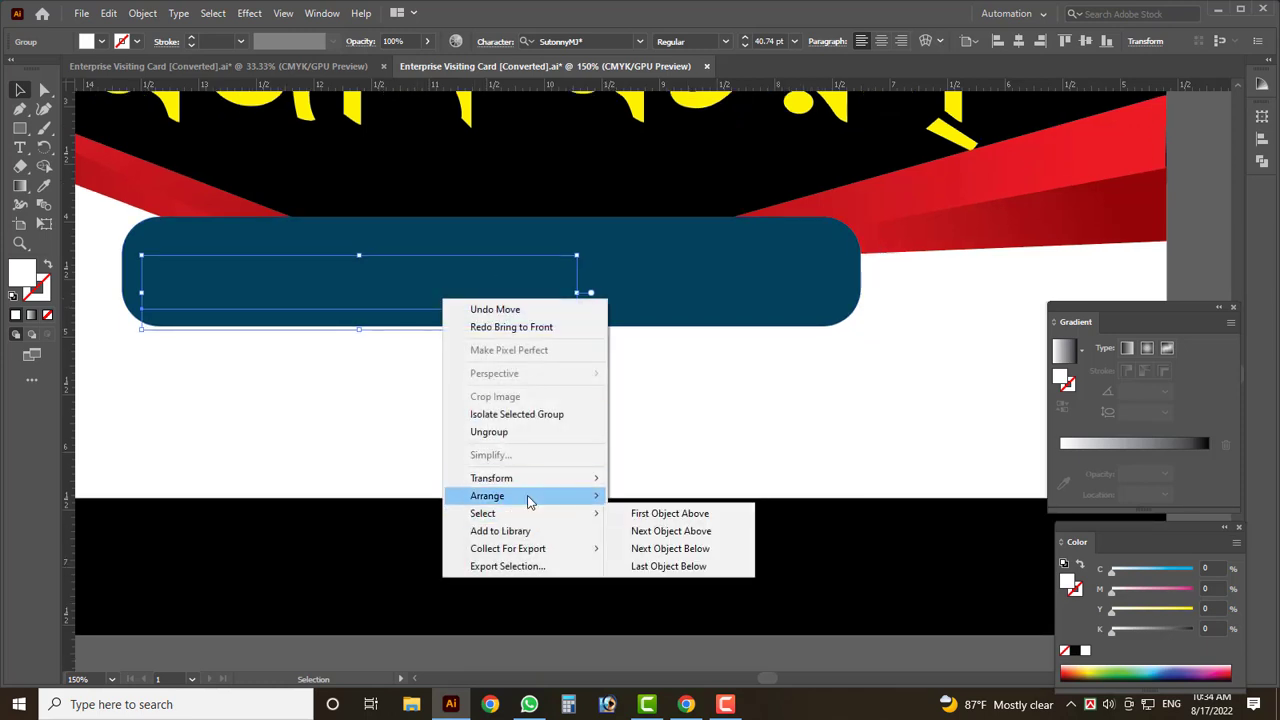
mouse_move(530, 496)
click(688, 495)
drag(458, 308, 465, 292)
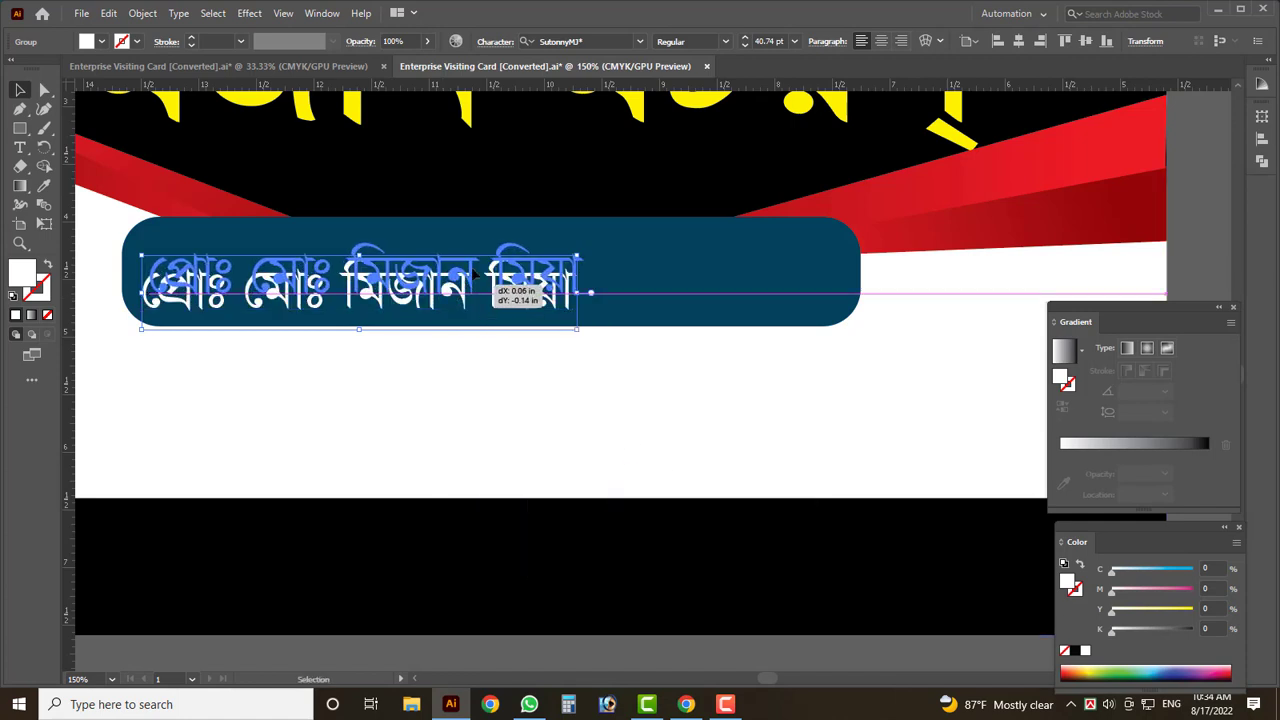
- Enlarge the name text to fill the pill and colour it yellow
scroll(679, 38, down, 1)
drag(585, 313, 820, 348)
drag(645, 273, 645, 267)
click(1195, 612)
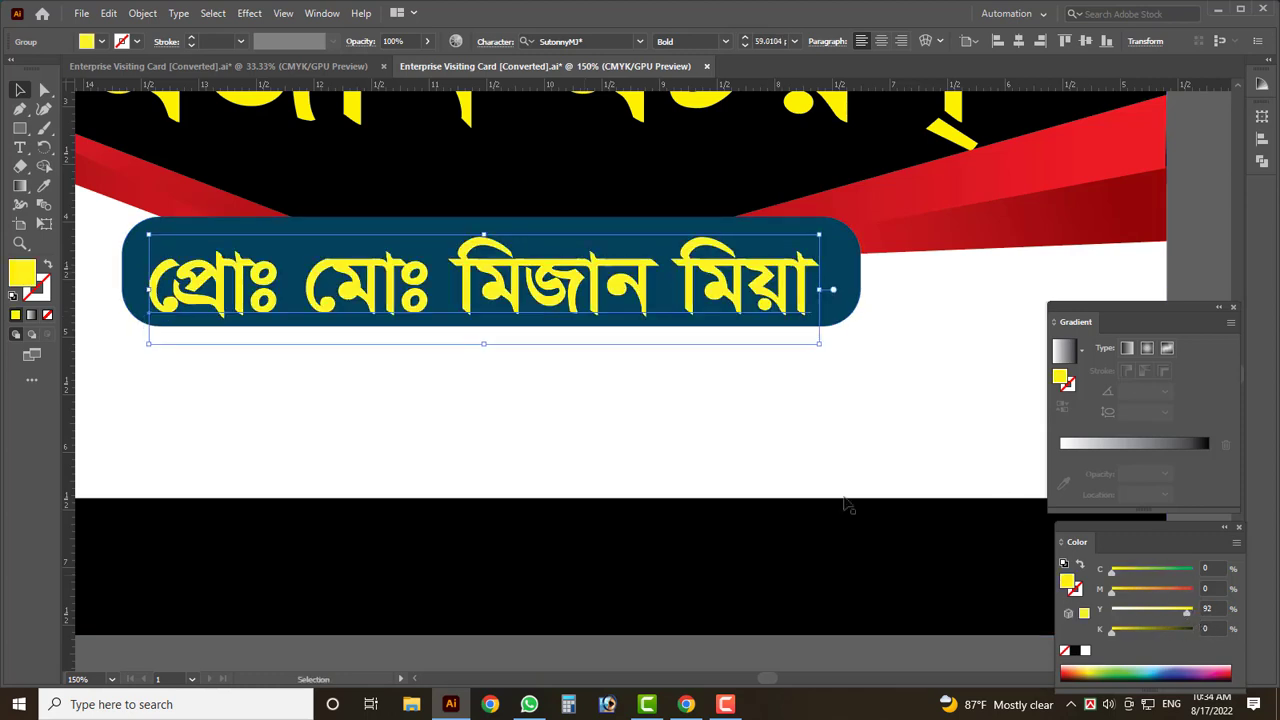
click(523, 366)
scroll(88, 266, up, 2)
scroll(88, 266, up, 3)
key(Tab)
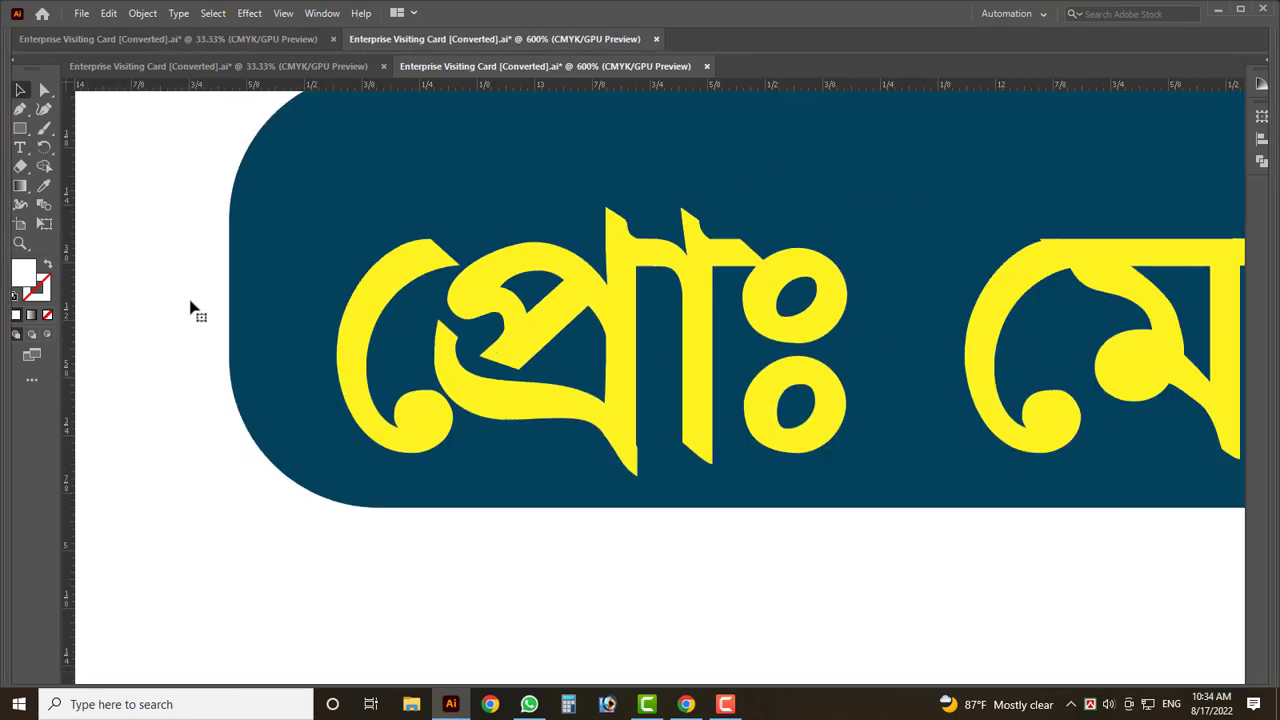
- Reposition the name text slightly higher inside the pill
drag(531, 366, 505, 310)
scroll(265, 324, down, 3)
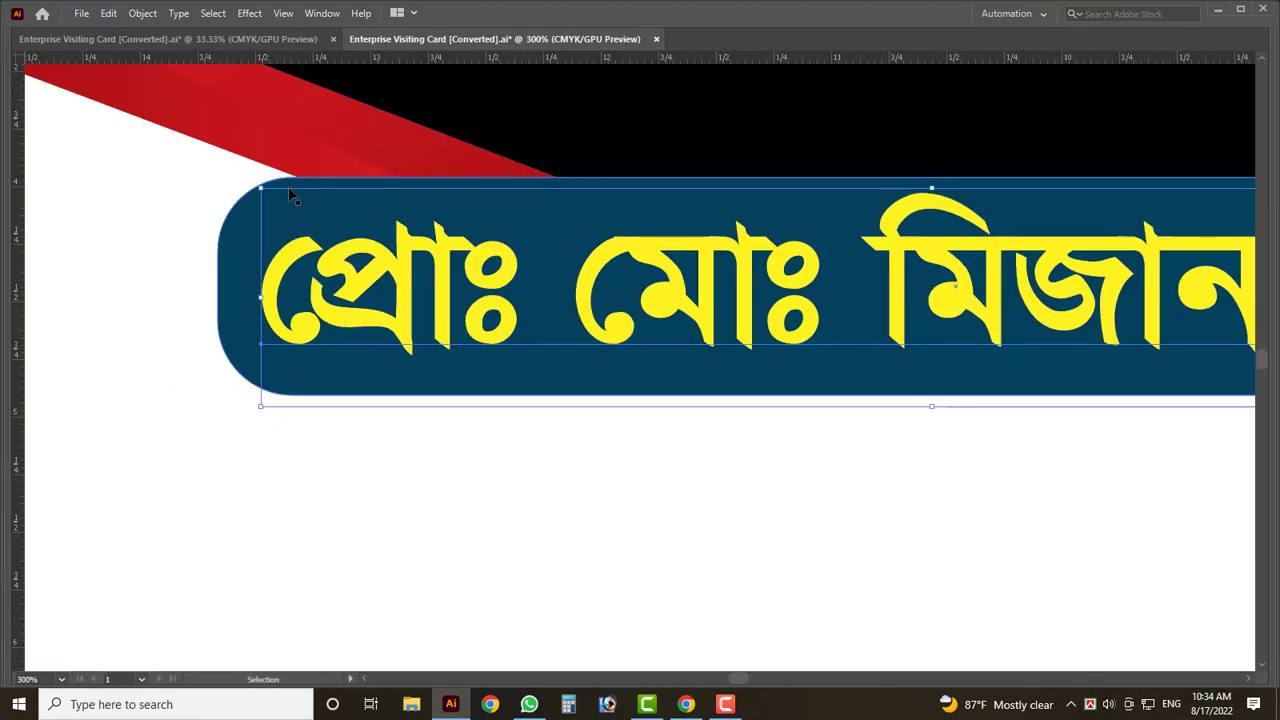
key(ctrl+z)
key(ctrl+z)
key(a)
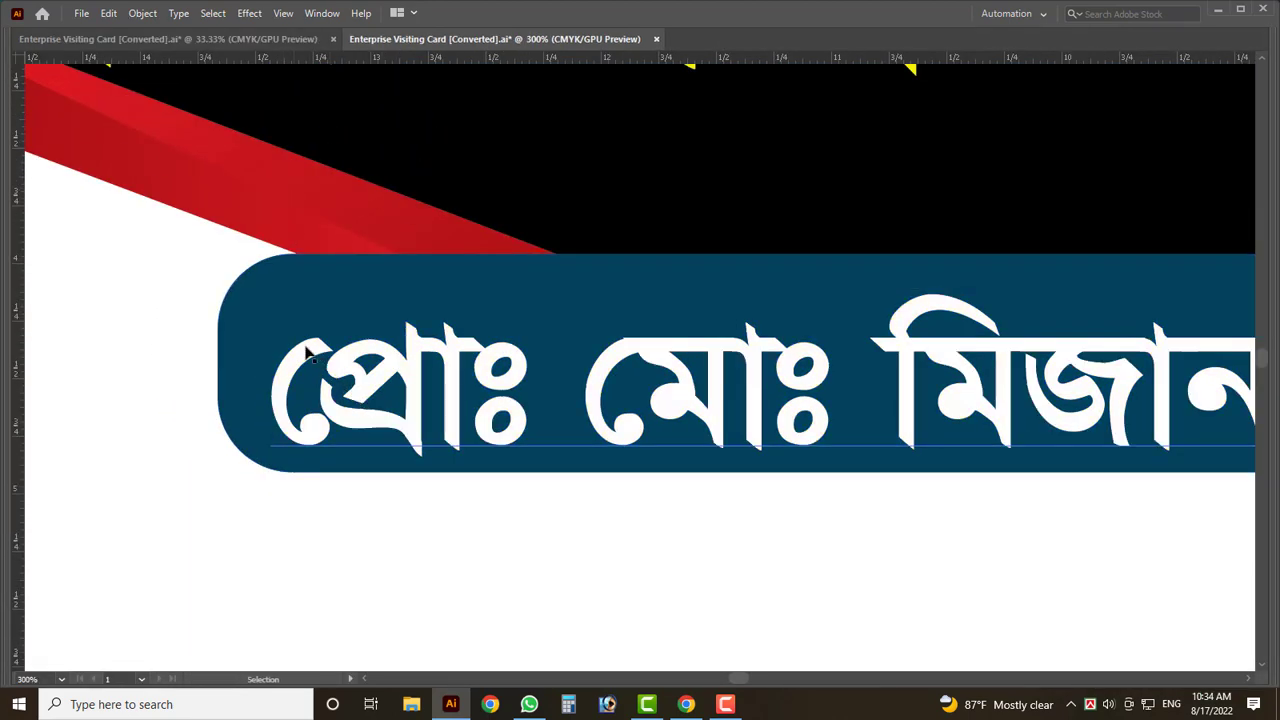
click(290, 328)
drag(272, 292, 272, 277)
scroll(188, 345, down, 1)
scroll(188, 345, down, 3)
scroll(188, 345, up, 4)
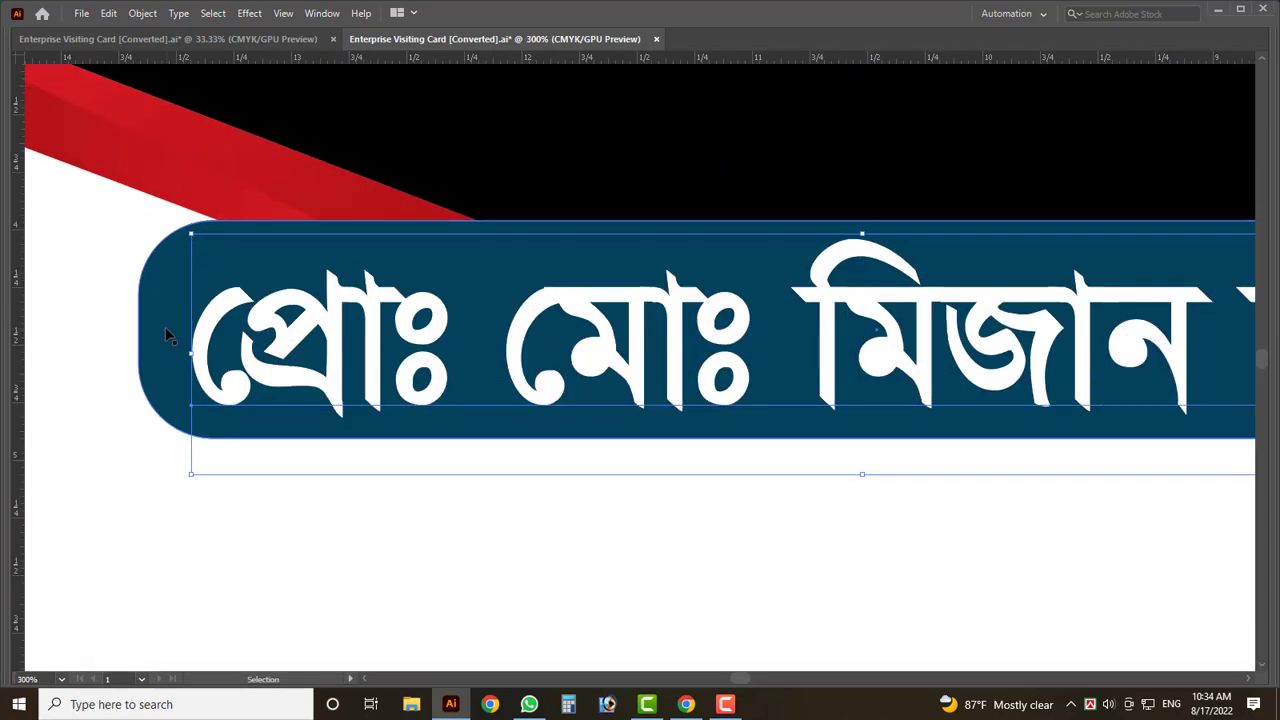
- Widen the navy pill by extending its left and right ends
click(143, 336)
key(a)
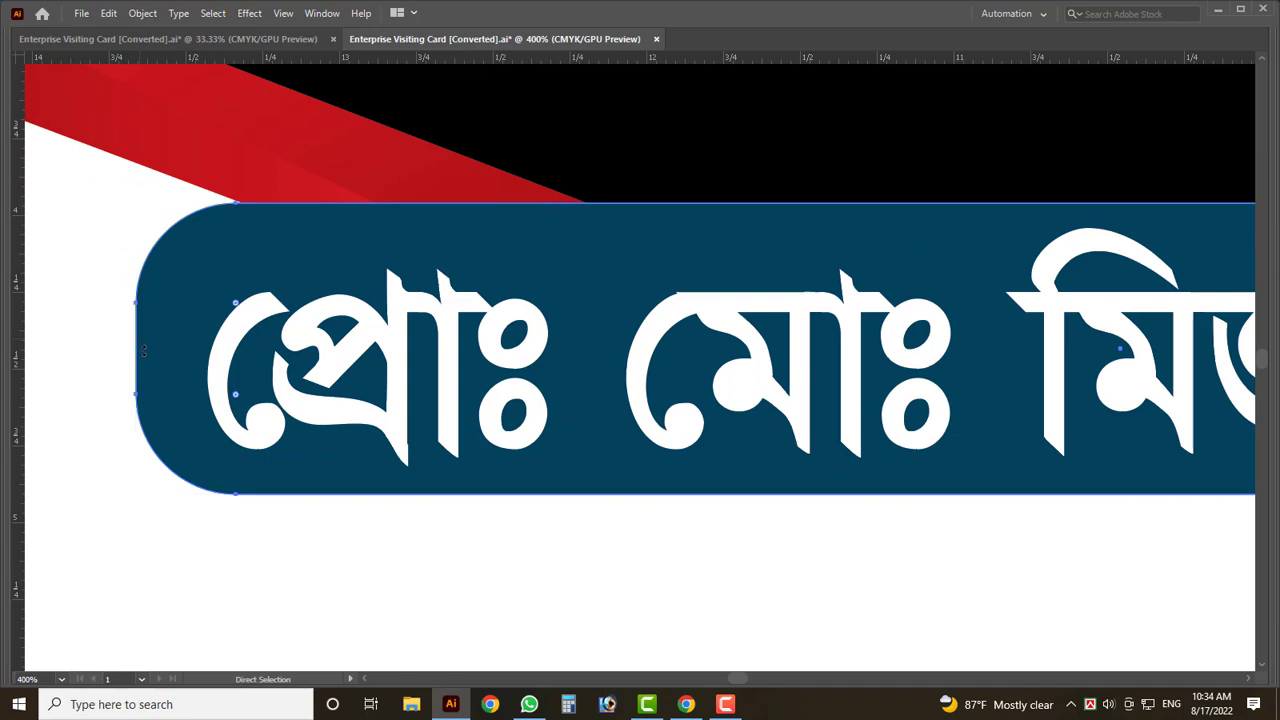
key(v)
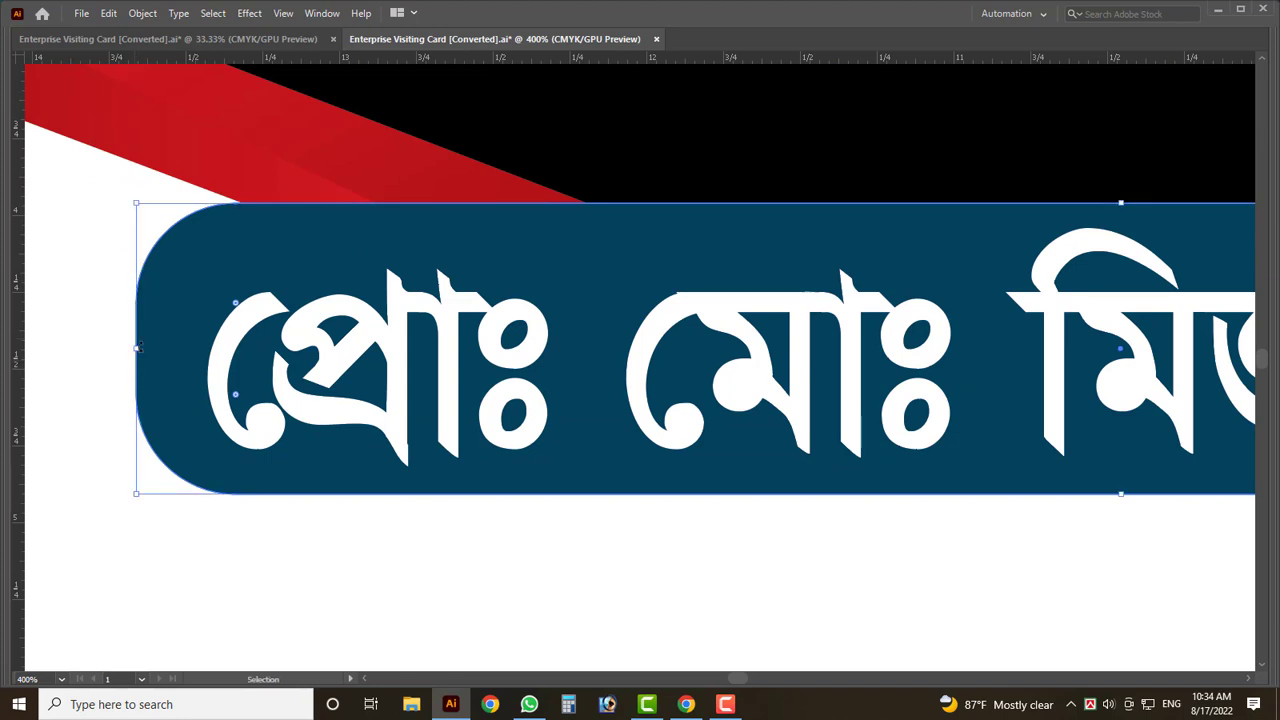
drag(140, 347, 142, 349)
scroll(100, 371, down, 2)
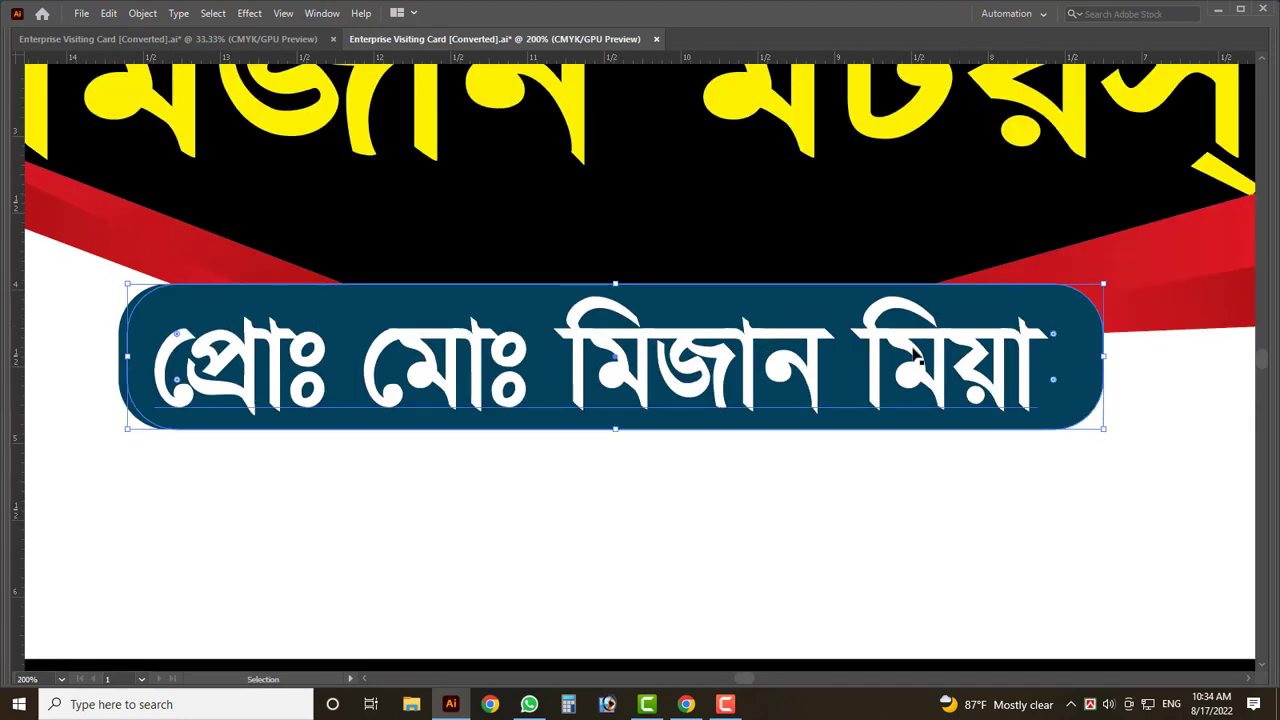
drag(1103, 357, 1090, 358)
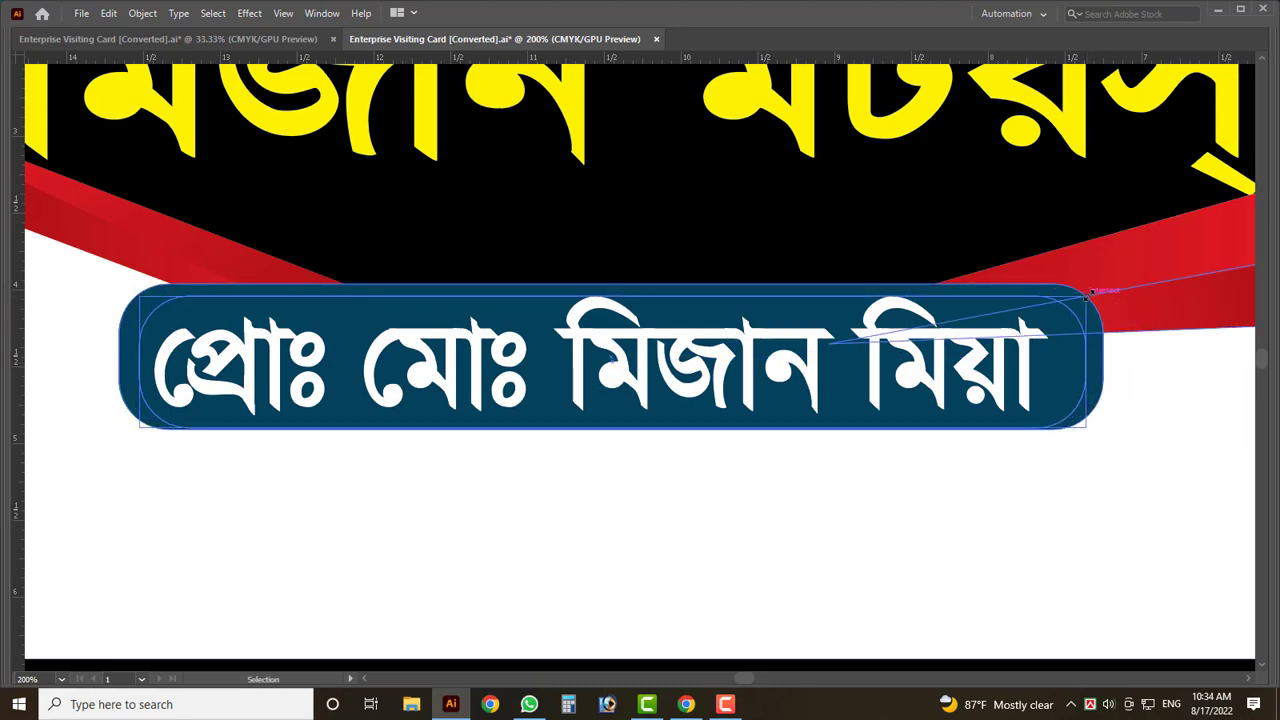
key(Up)
key(Up)
key(Up)
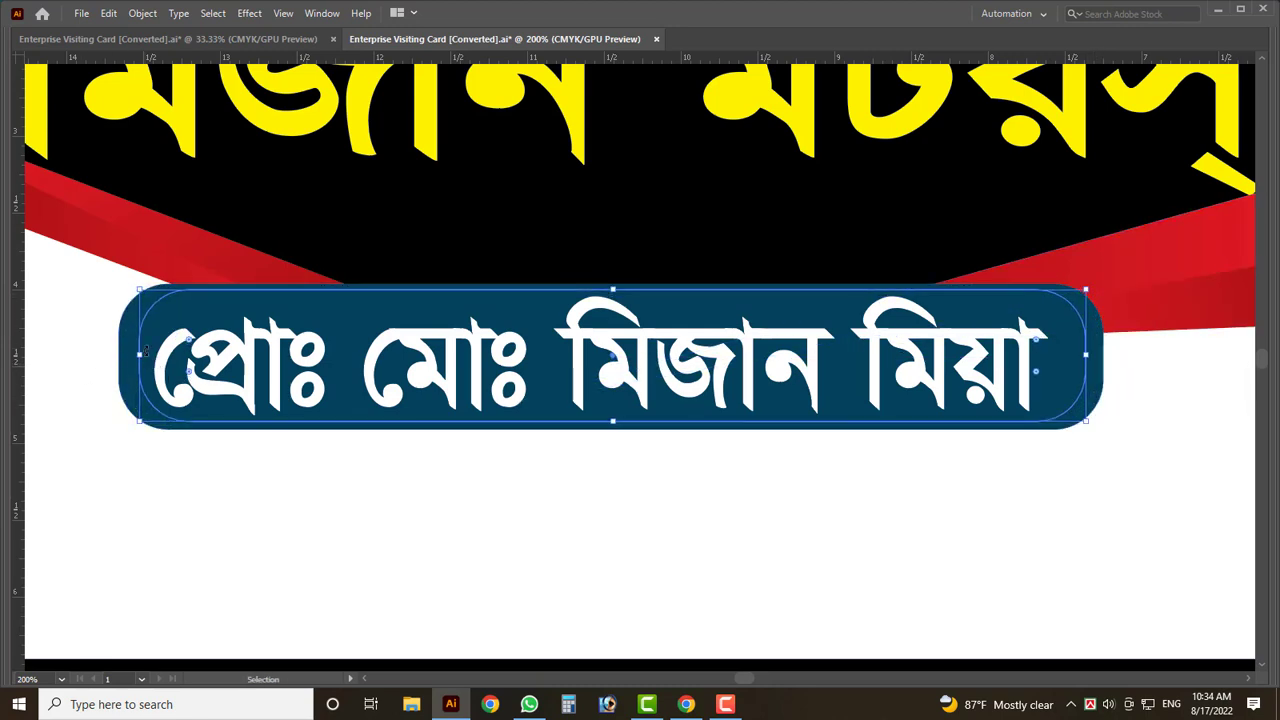
drag(146, 351, 129, 355)
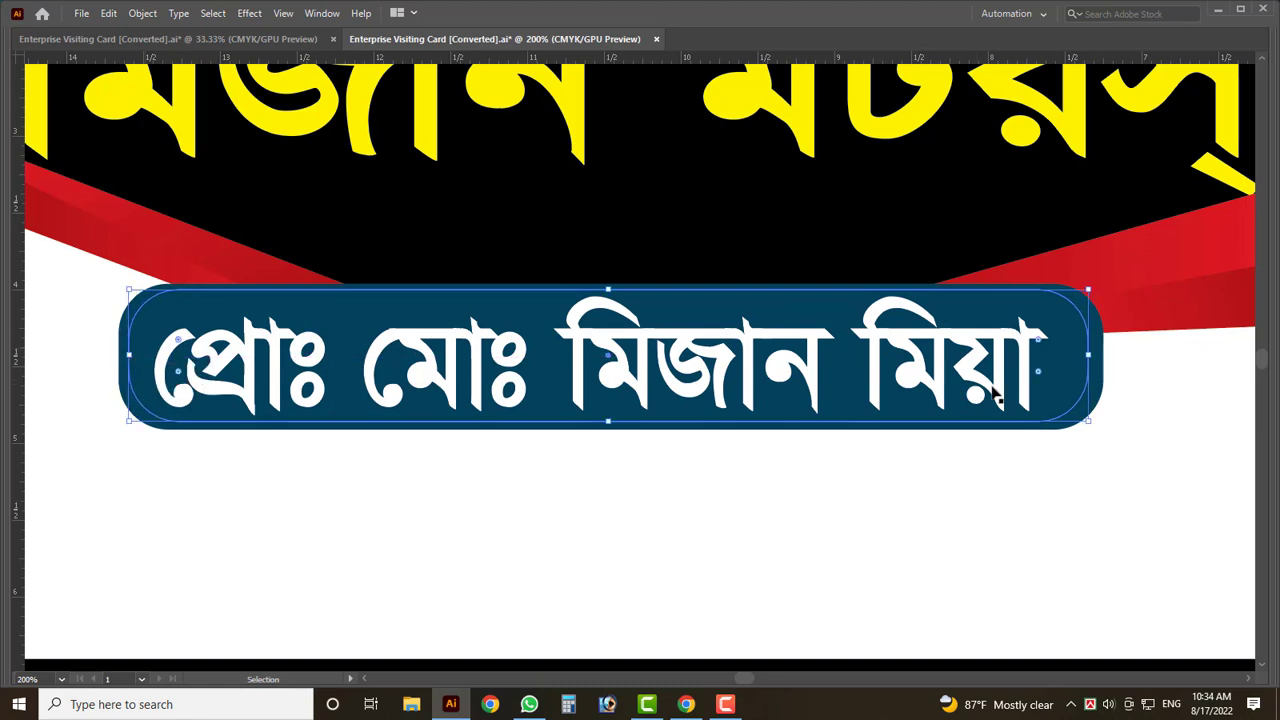
drag(1090, 355, 1098, 357)
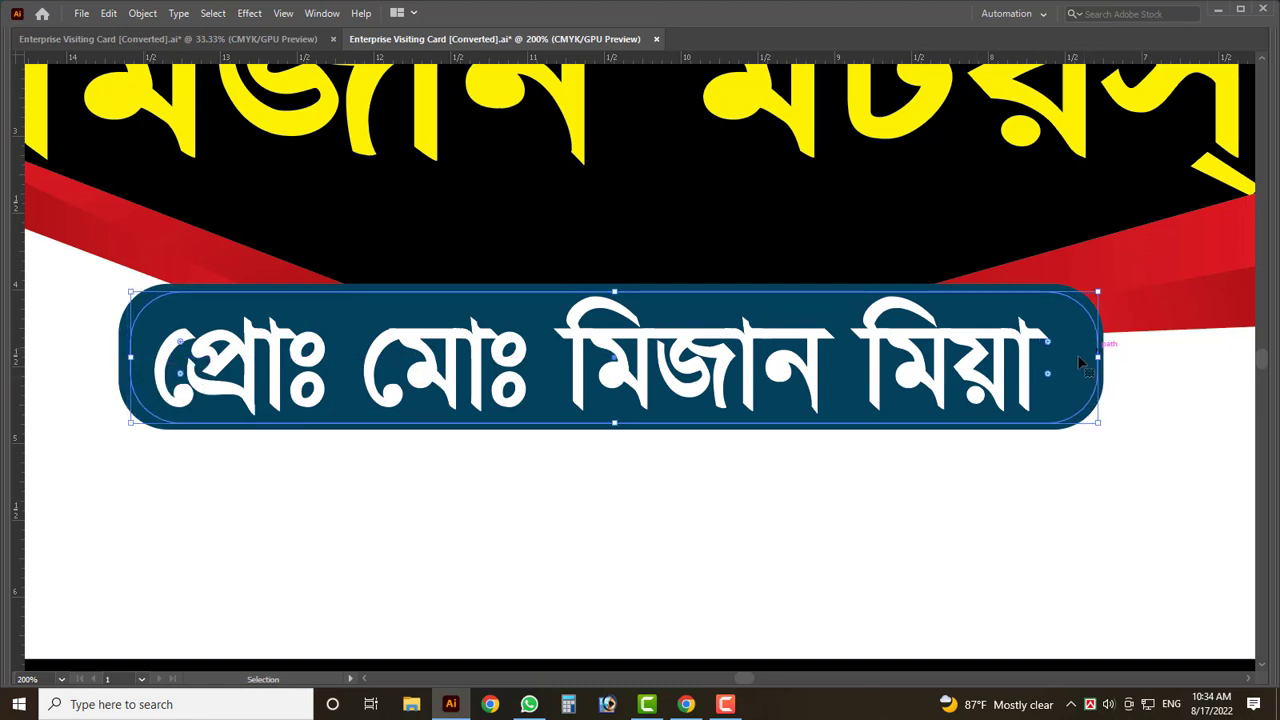
- Give the pill a 4 pt white outline
key(Tab)
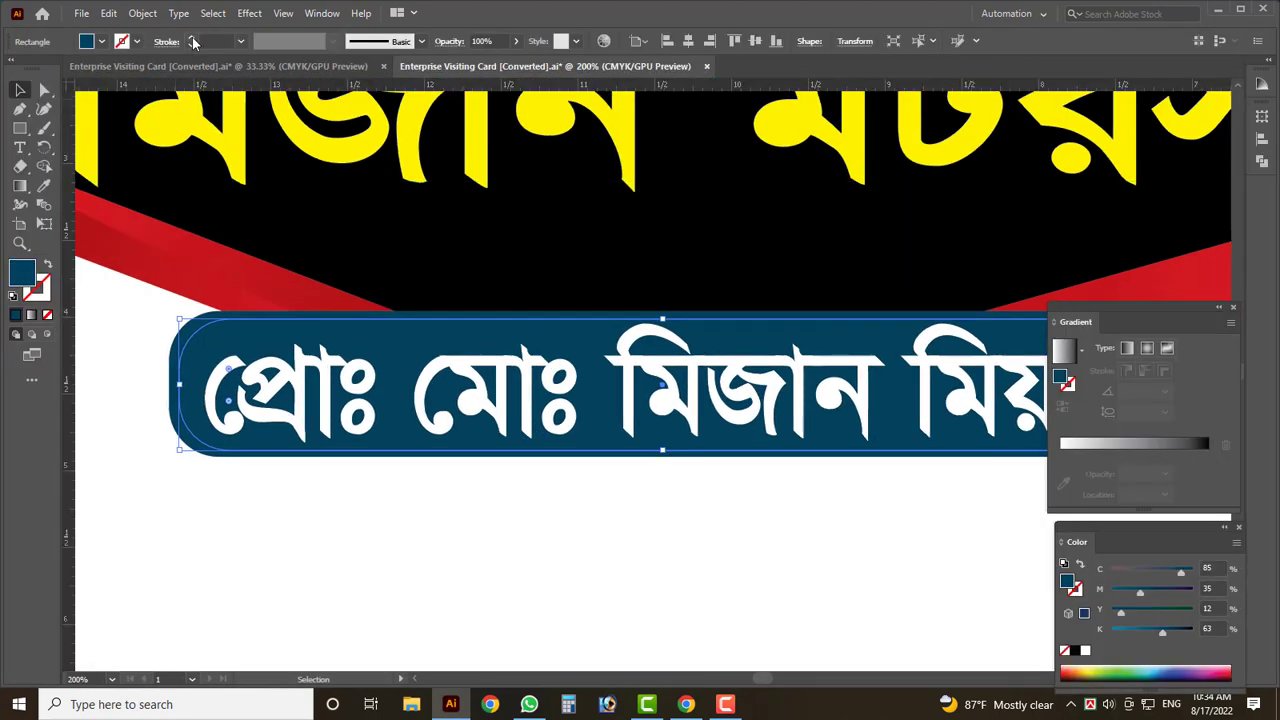
click(193, 41)
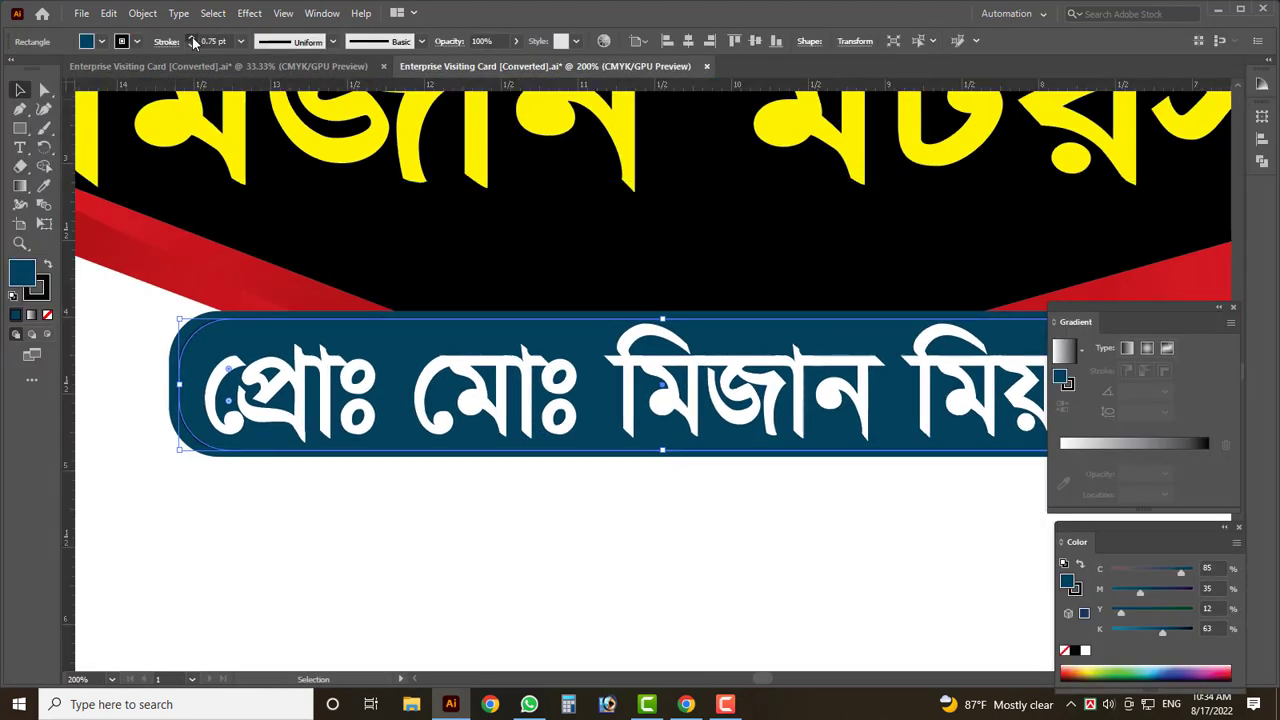
click(193, 41)
click(193, 41)
click(193, 41)
click(193, 41)
click(136, 42)
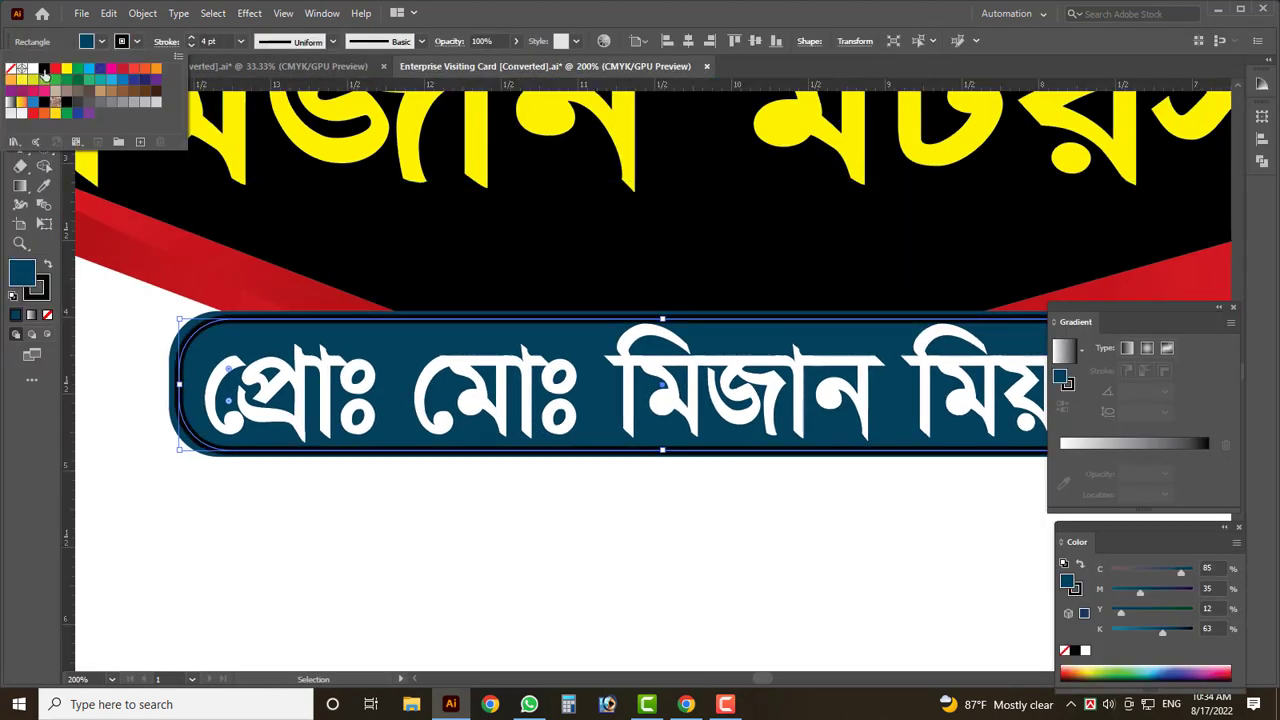
click(32, 70)
key(Tab)
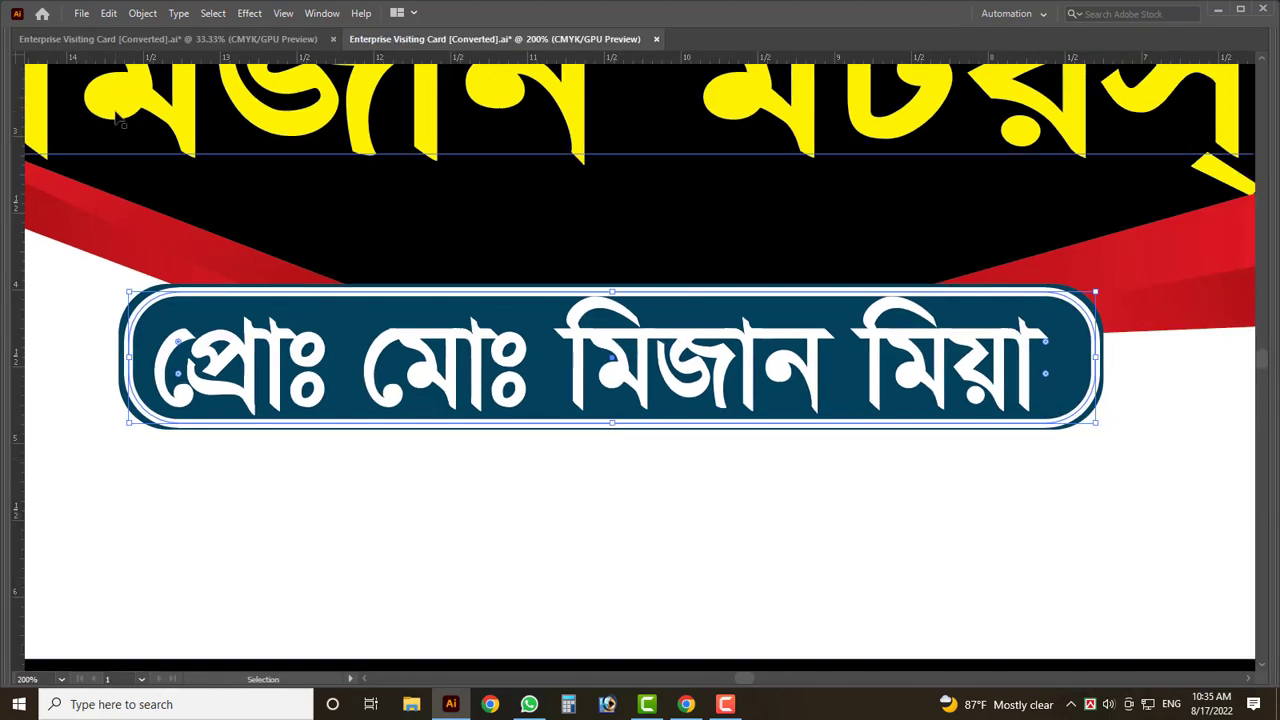
key(Tab)
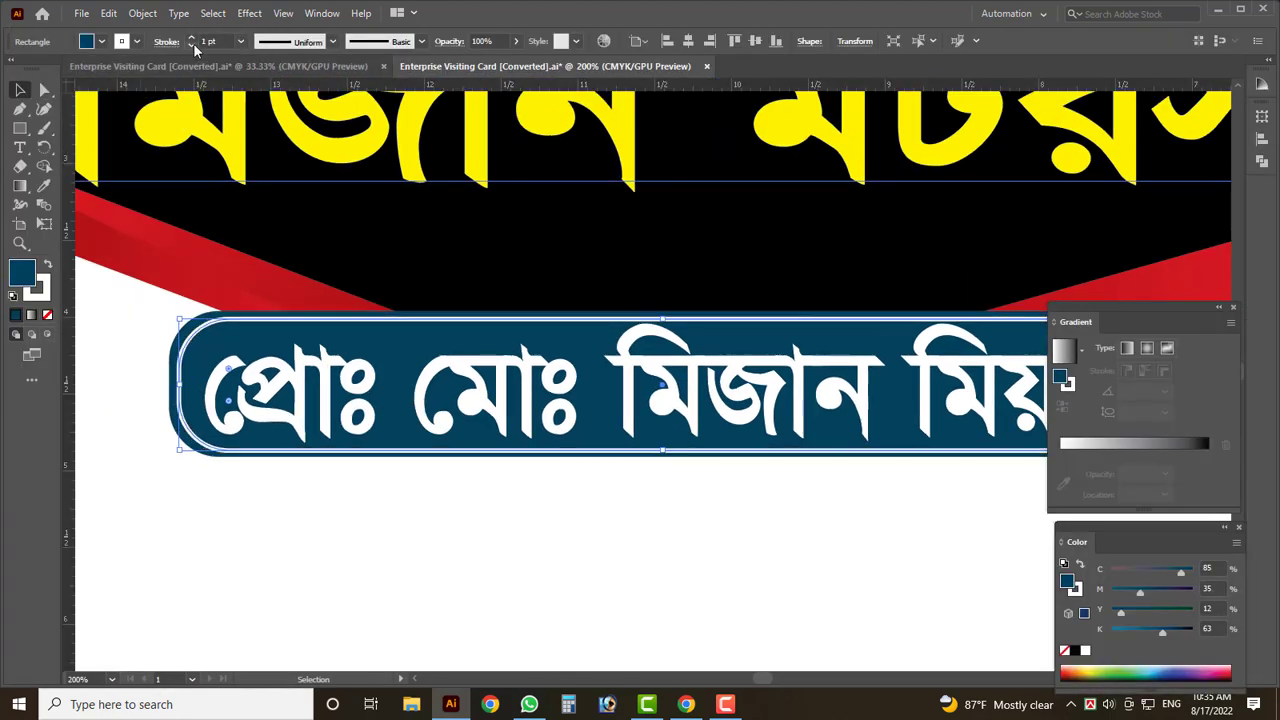
key(Tab)
click(420, 515)
key(ctrl+0)
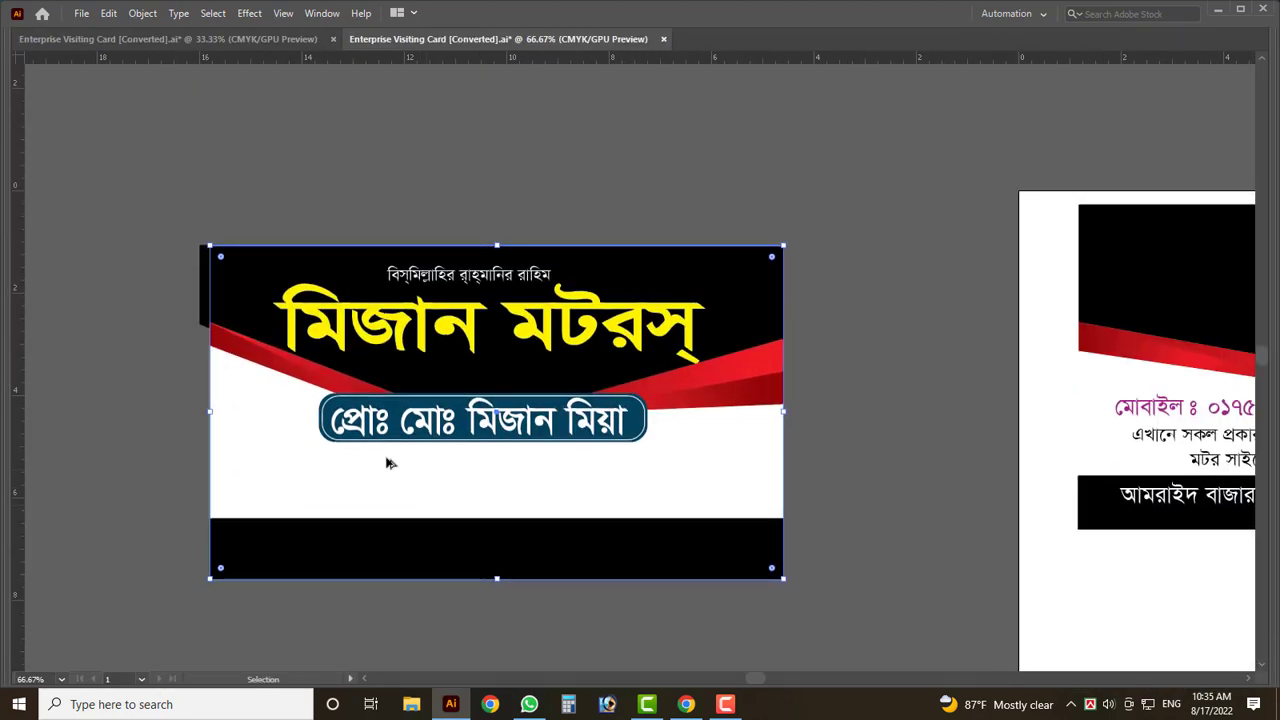
key(ctrl+plus)
key(ctrl+plus)
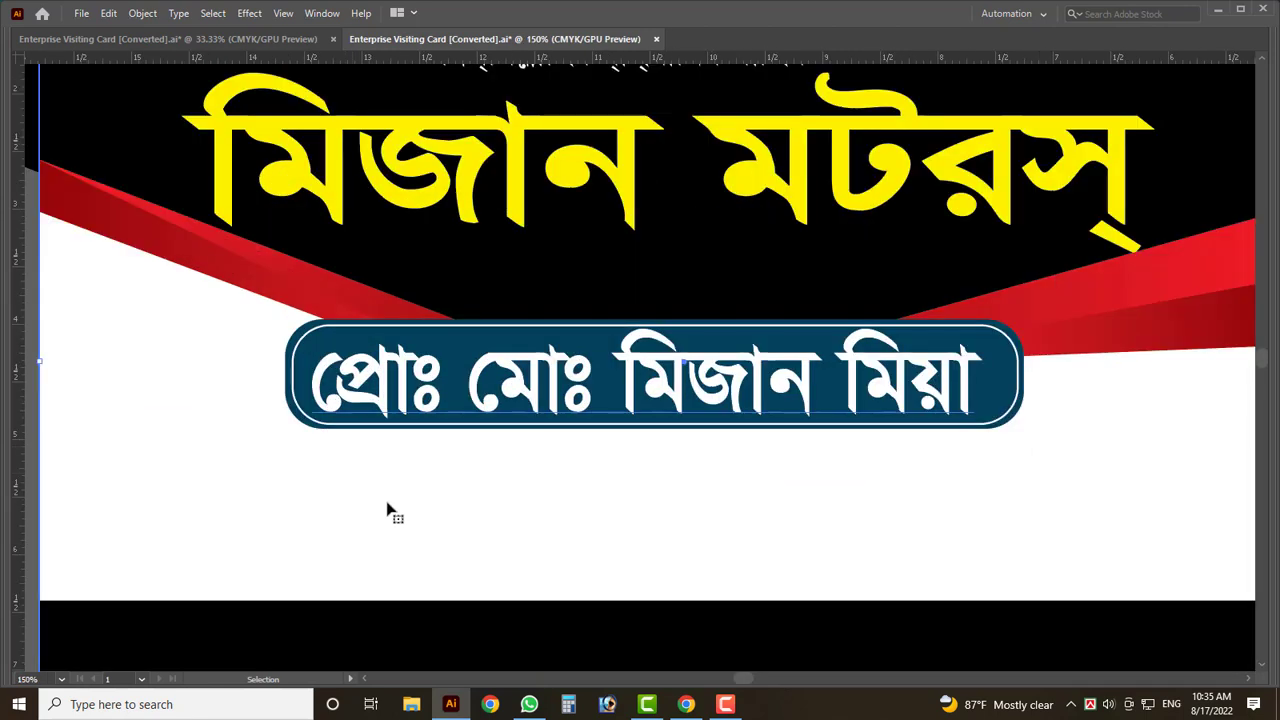
click(538, 503)
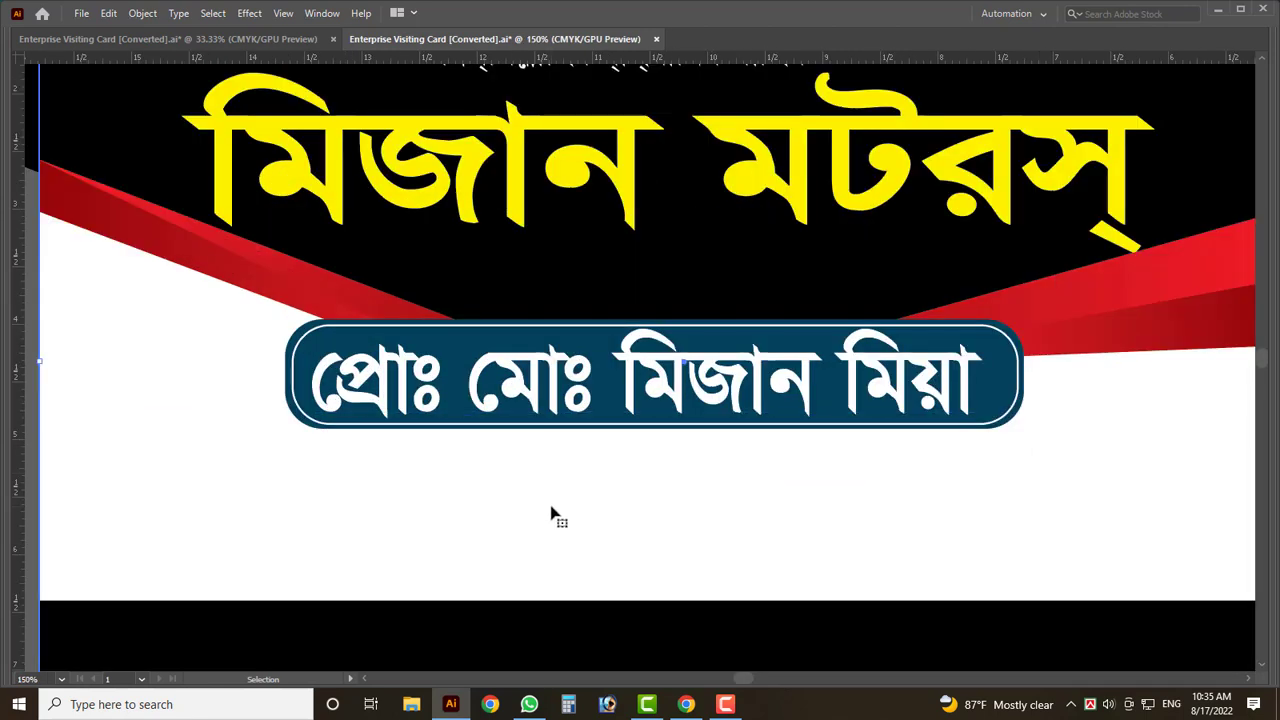
click(720, 300)
key(ctrl+minus)
key(ctrl+minus)
key(Tab)
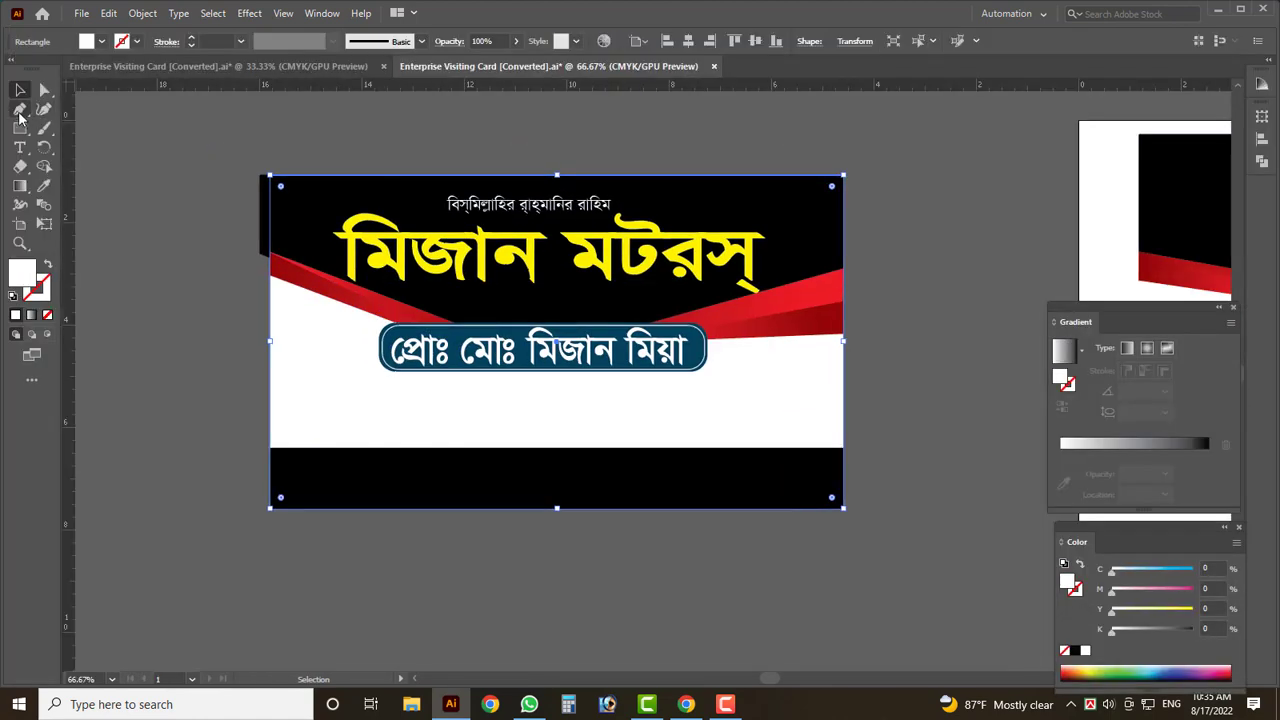
- Select the navy pill behind the name and remove it
click(20, 110)
key(ctrl+plus)
key(ctrl+plus)
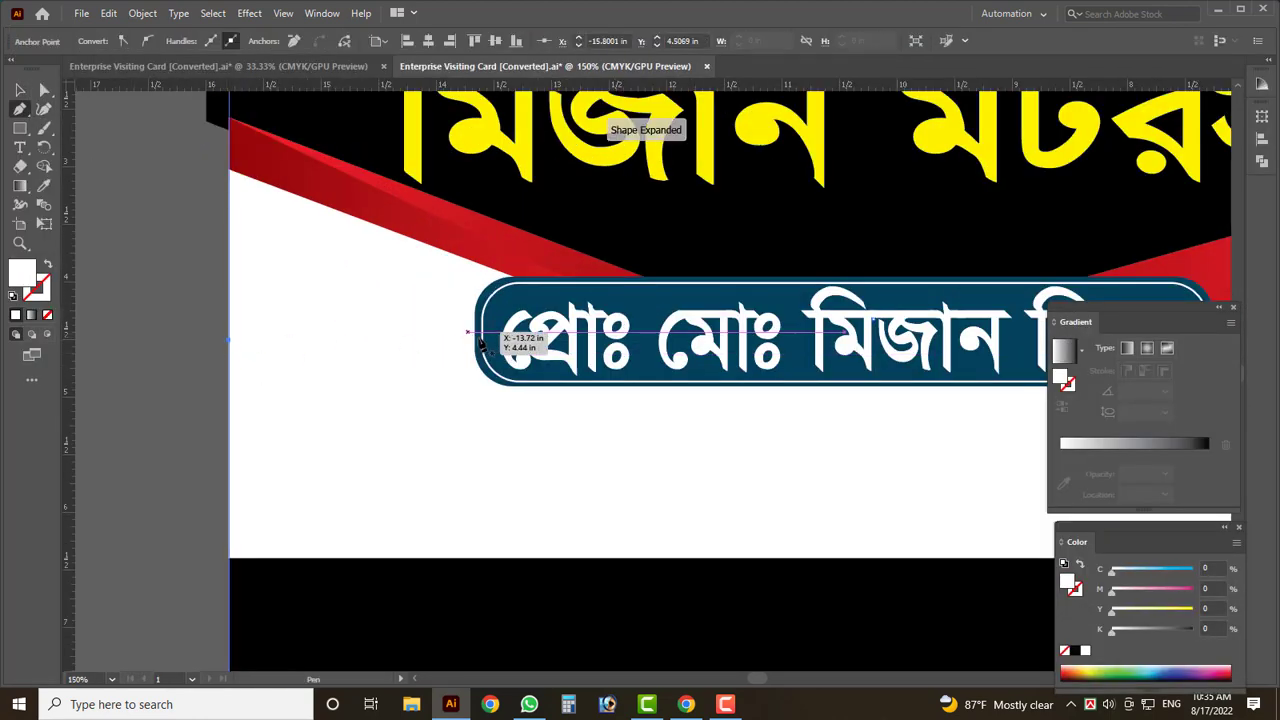
key(v)
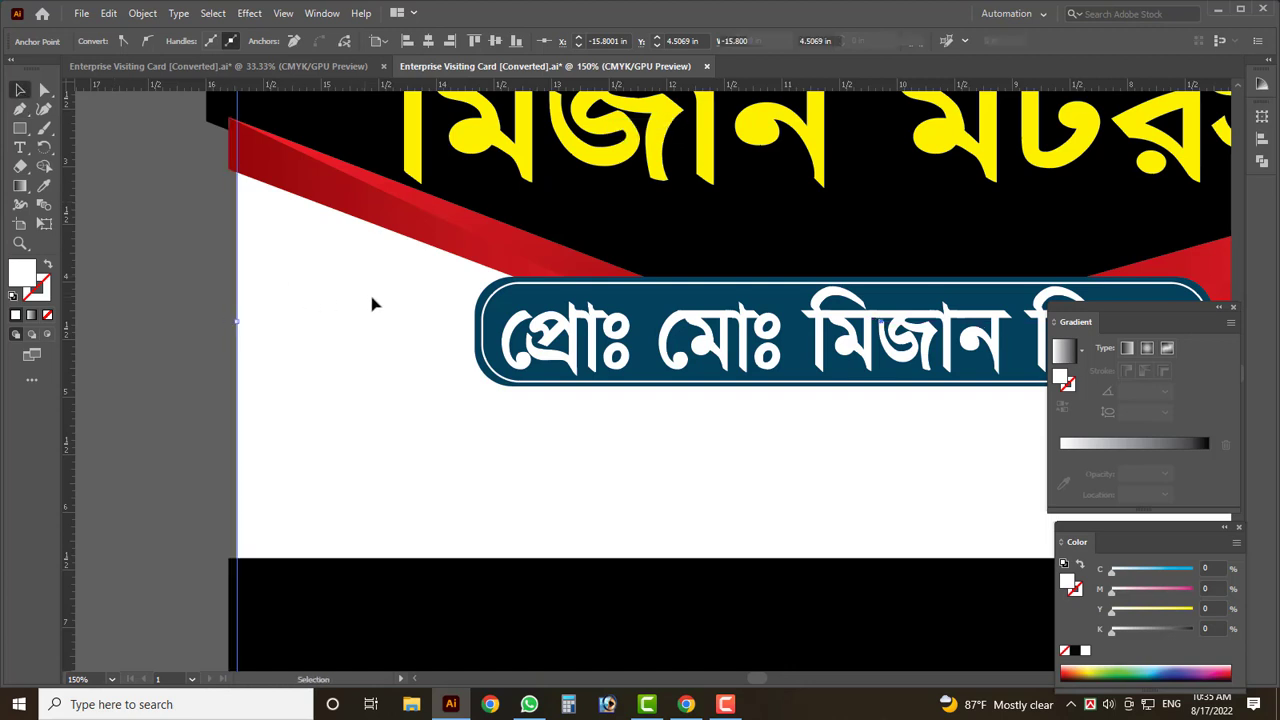
key(ctrl+shift+a)
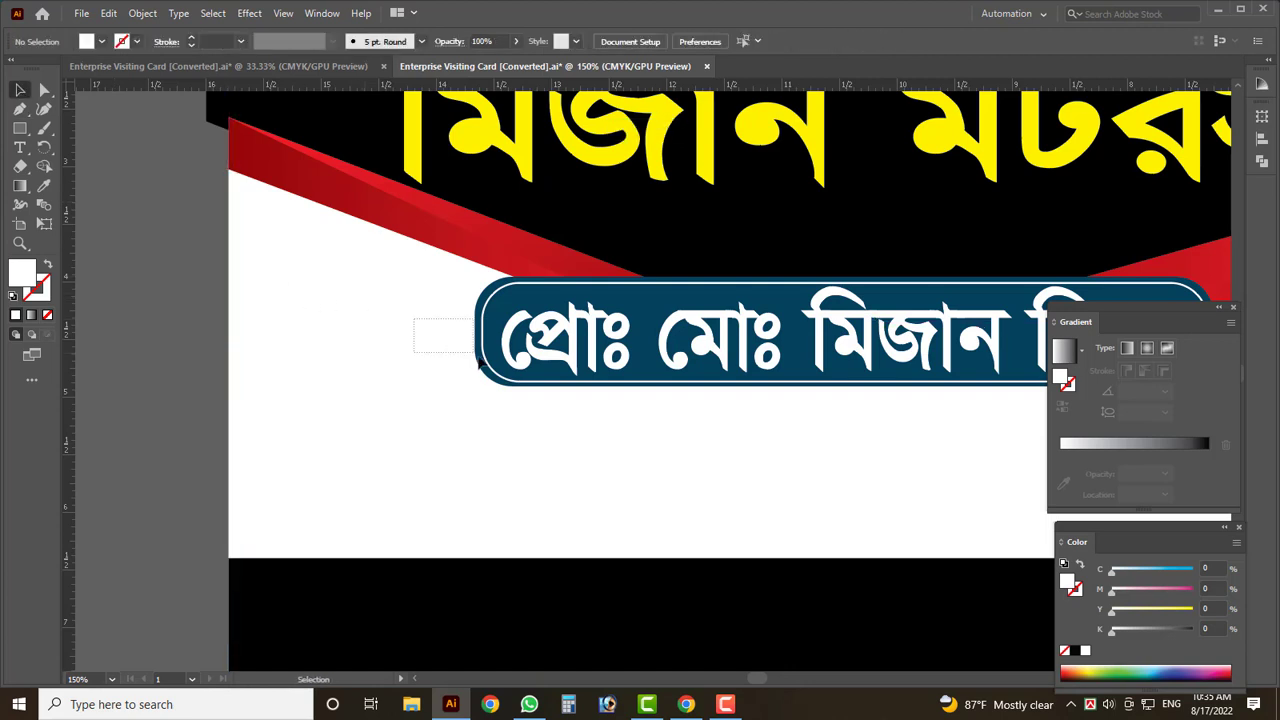
click(480, 365)
key(ctrl+shift+bracketleft)
- Colour the proprietor name black and move it lower on the card
key(ctrl+plus)
key(ctrl+plus)
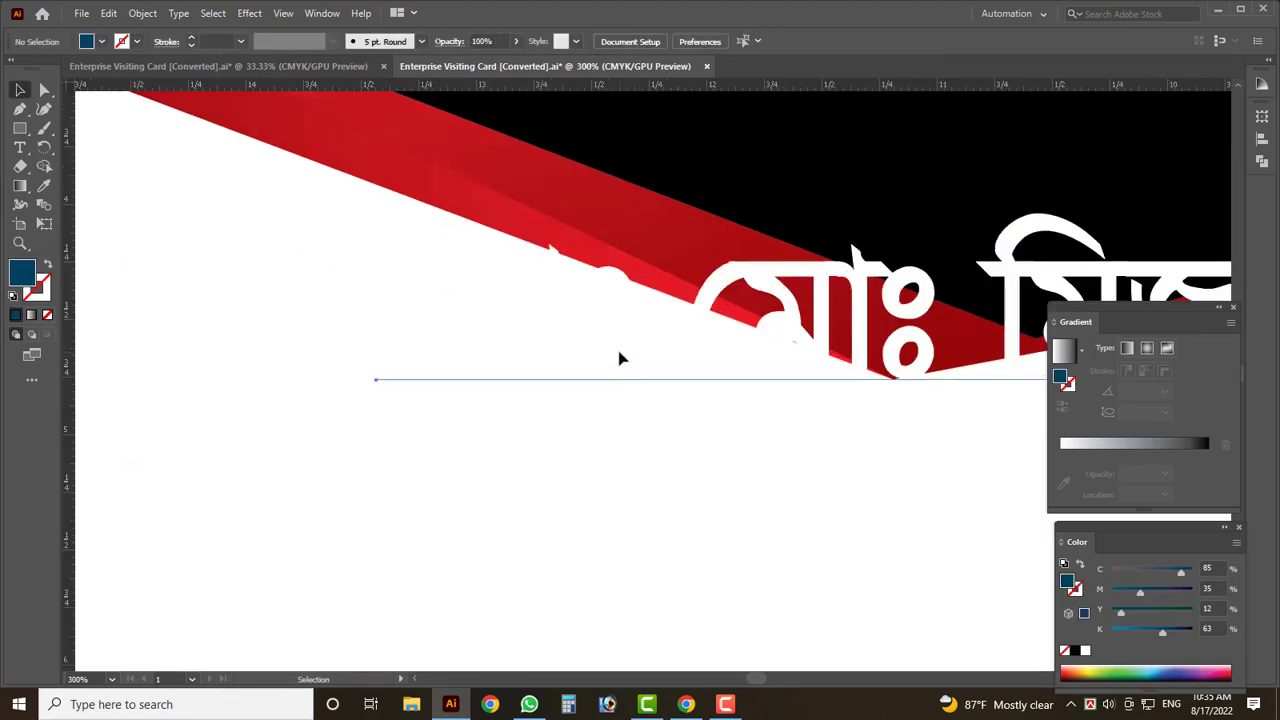
click(620, 358)
click(101, 41)
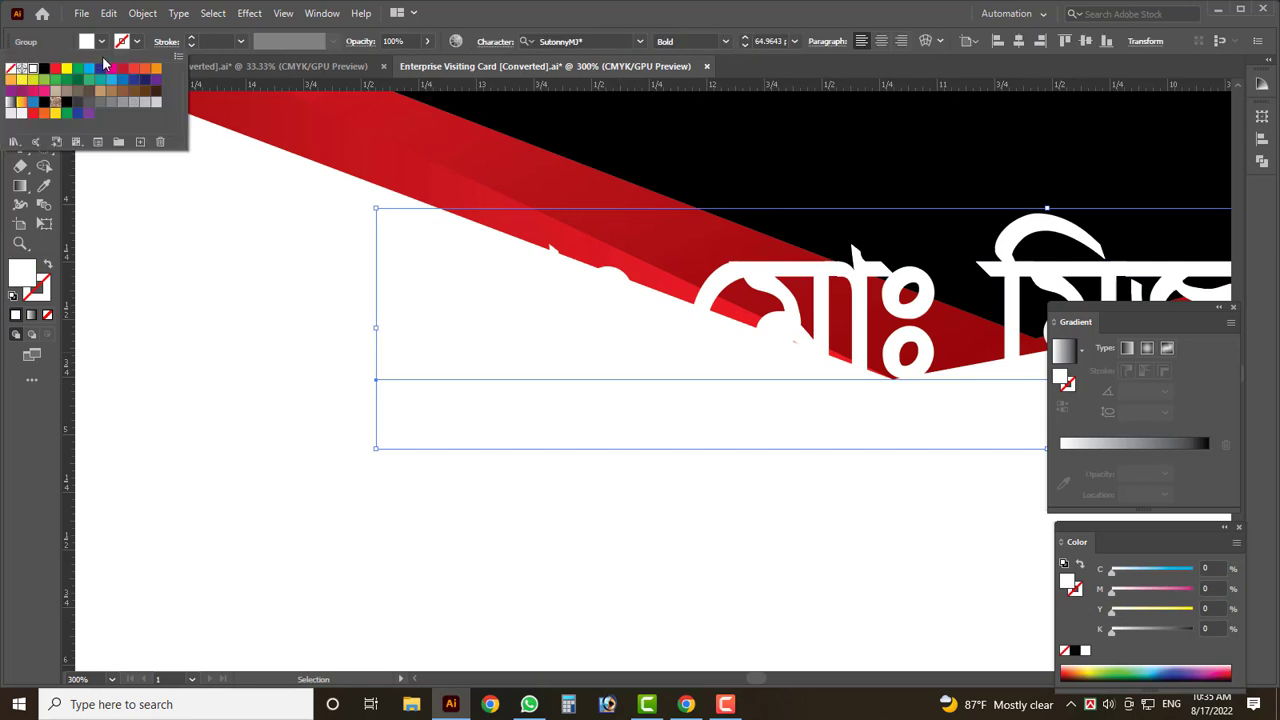
click(58, 84)
key(ctrl+minus)
key(ctrl+minus)
drag(555, 380, 752, 490)
click(19, 110)
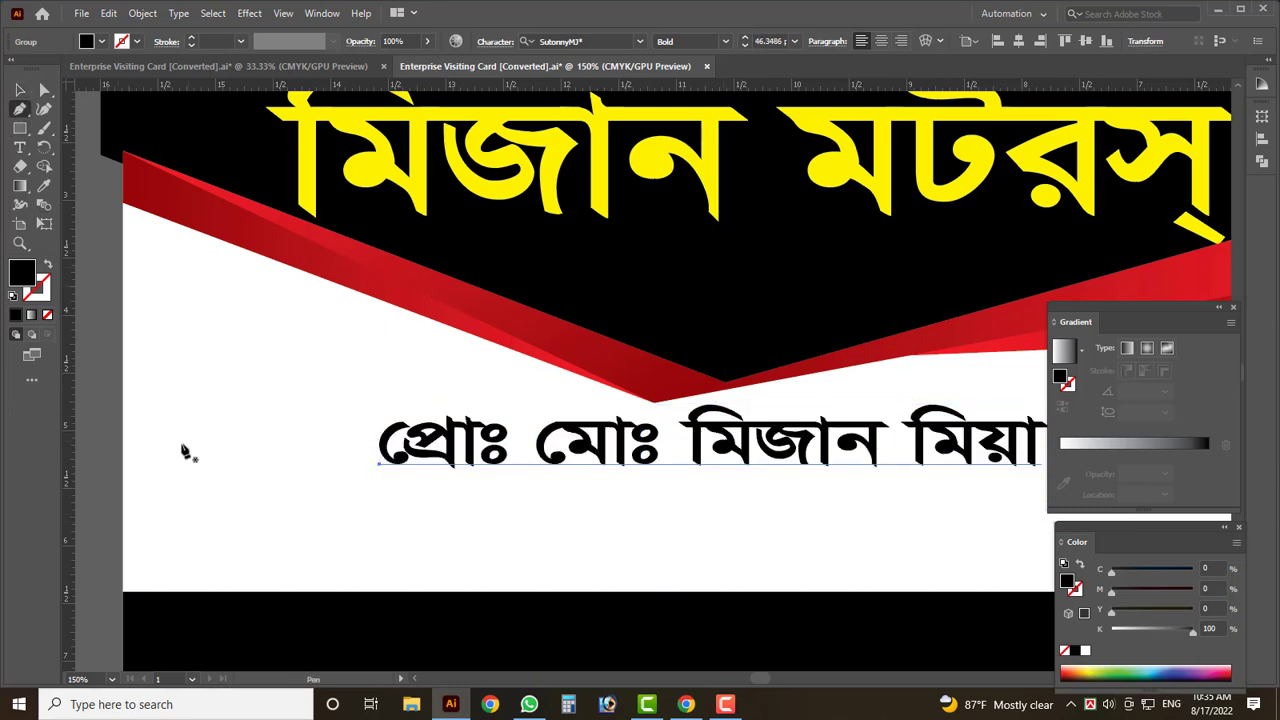
- Draw a short horizontal line left of the name with a 1 pt black stroke
click(123, 442)
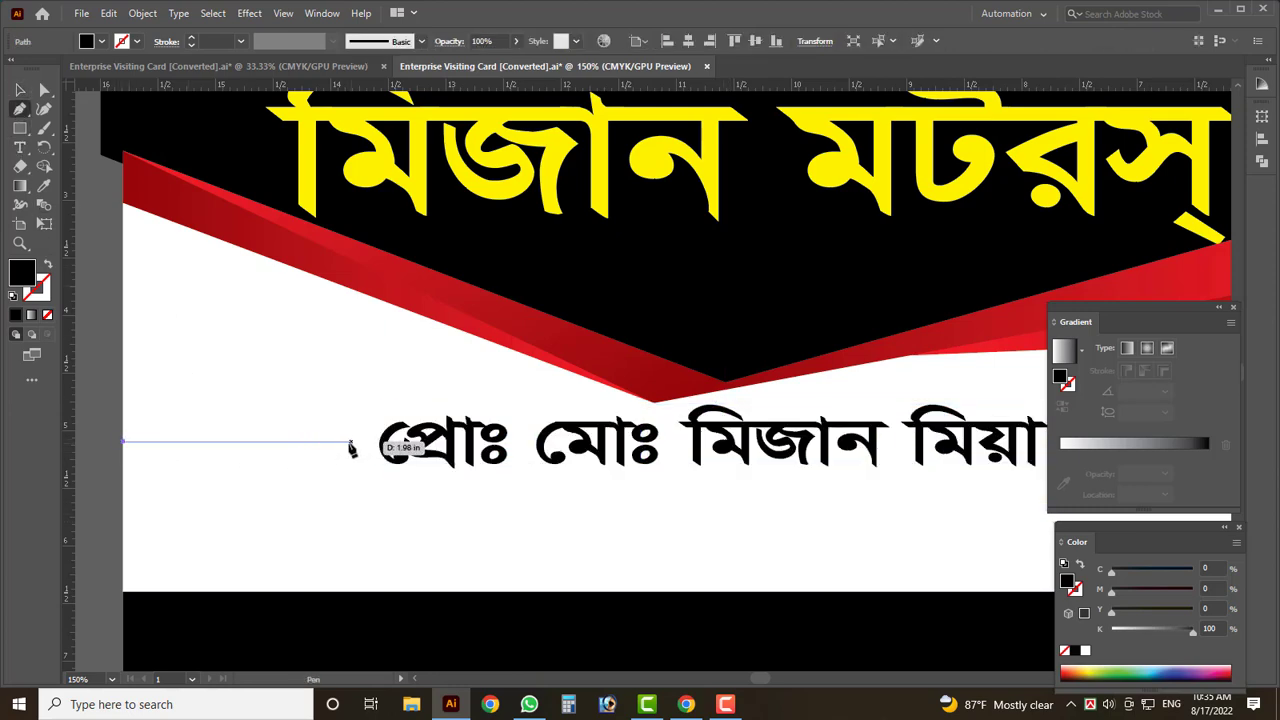
click(266, 443)
key(v)
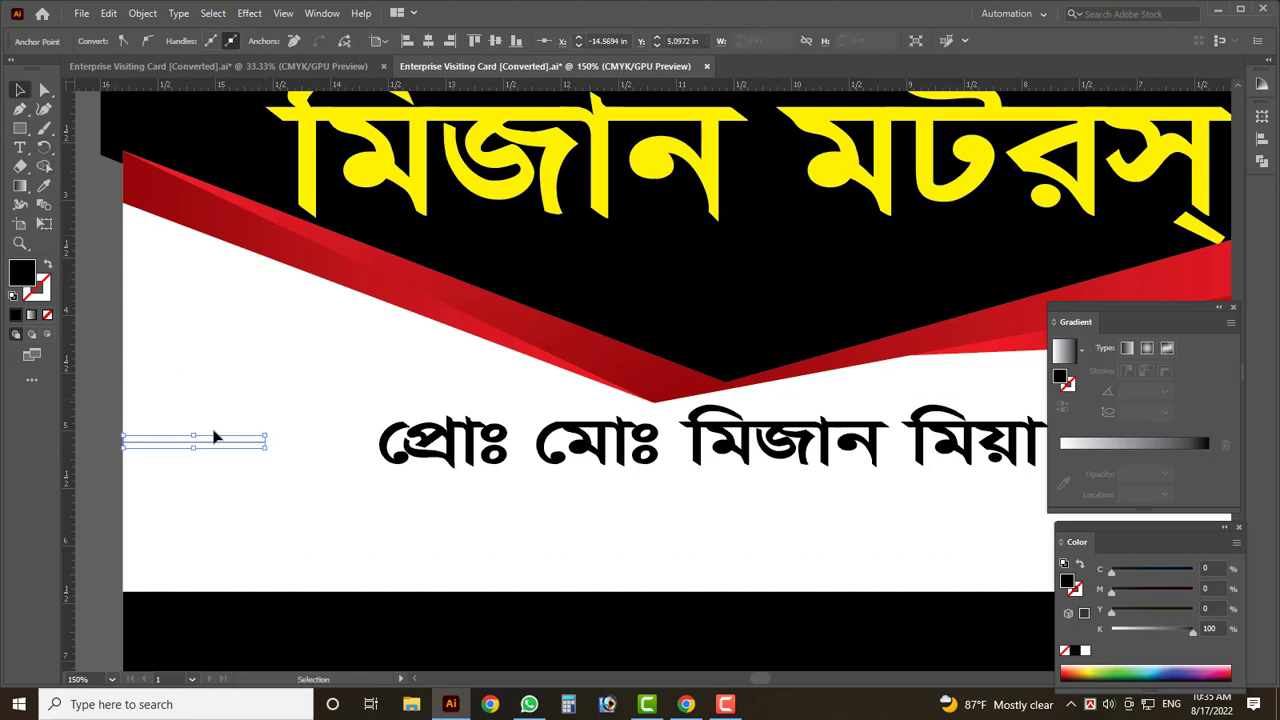
scroll(213, 477, up, 3)
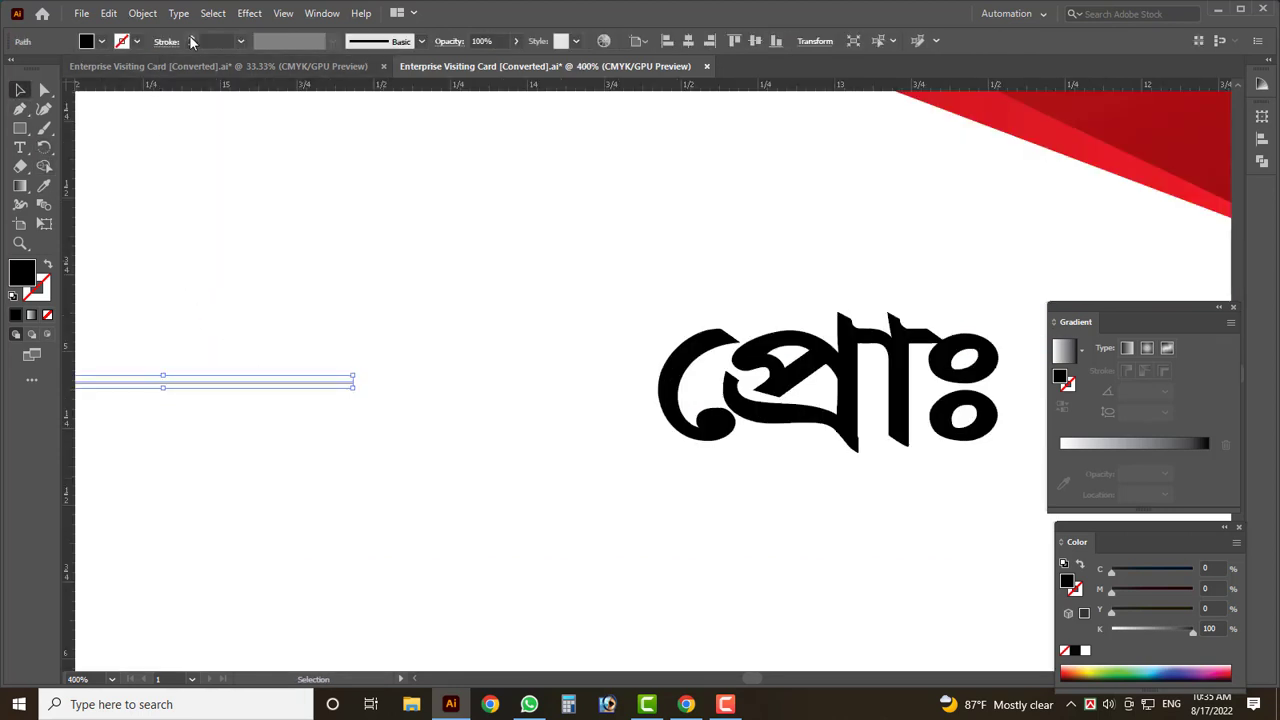
click(192, 40)
click(192, 40)
click(101, 41)
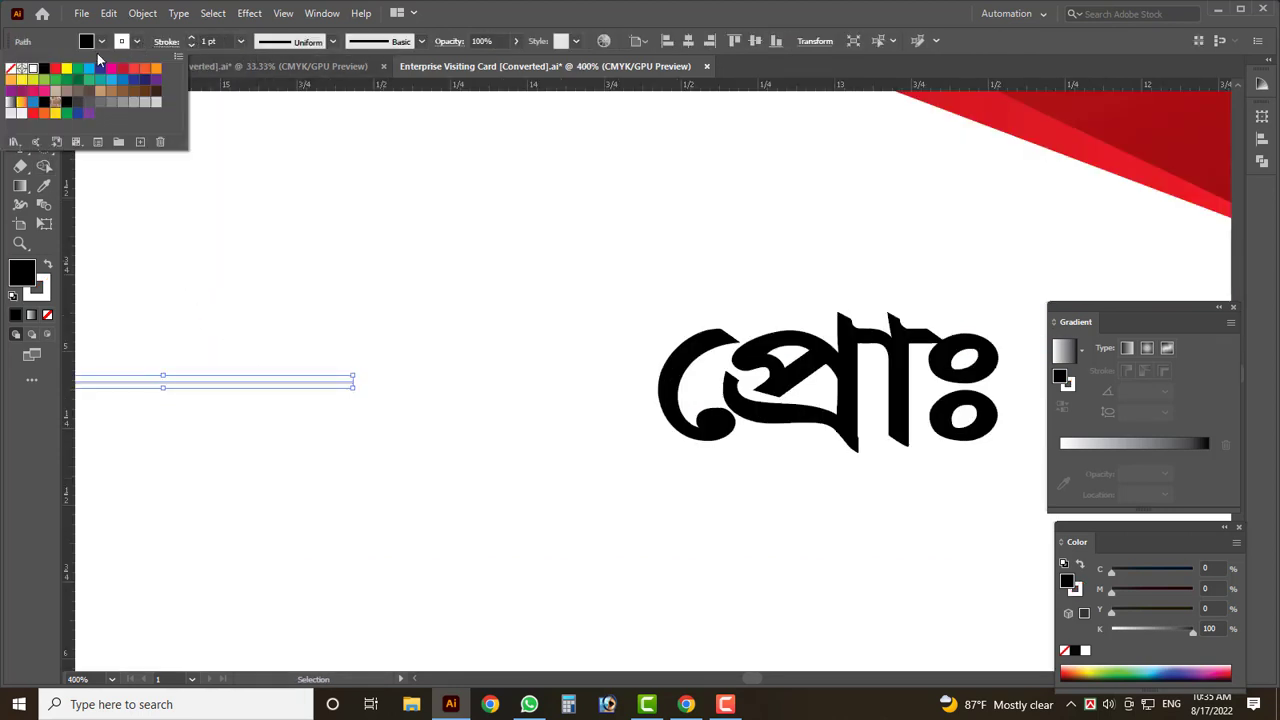
click(47, 77)
key(Escape)
- Draw a small black dot at the line's end with the Ellipse tool
scroll(294, 457, down, 2)
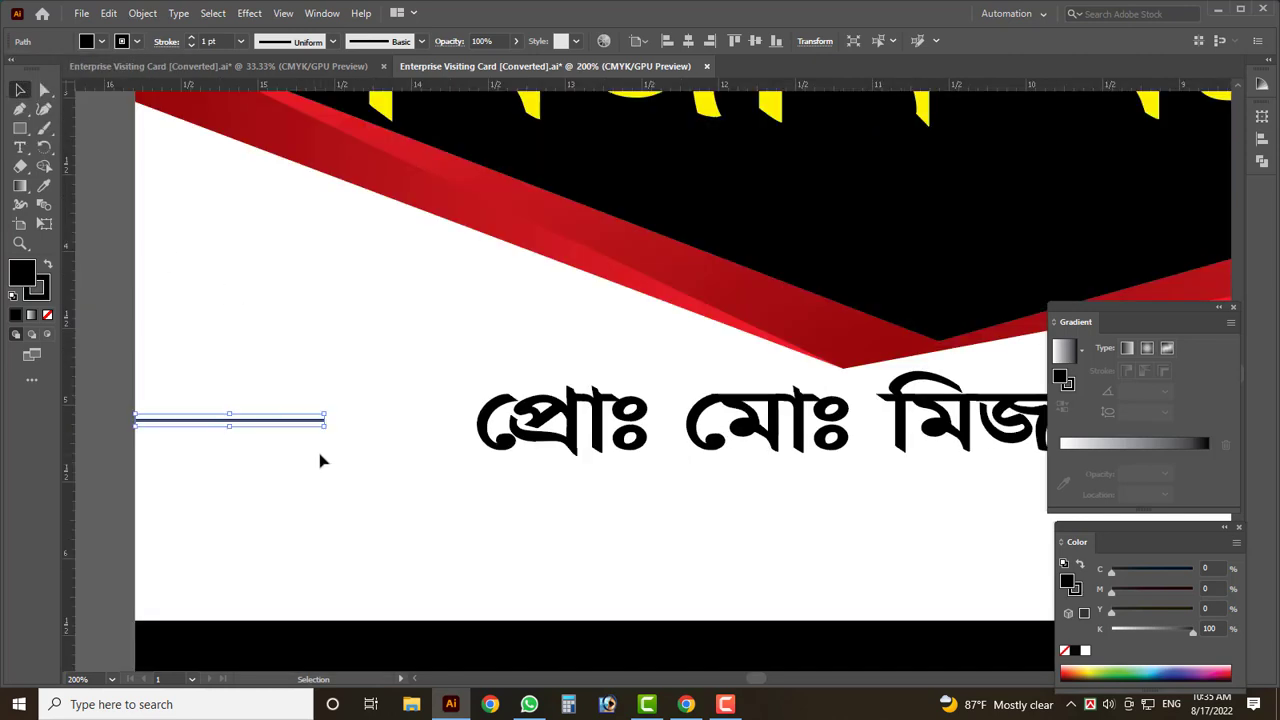
scroll(211, 420, up, 2)
click(123, 310)
drag(20, 130, 91, 154)
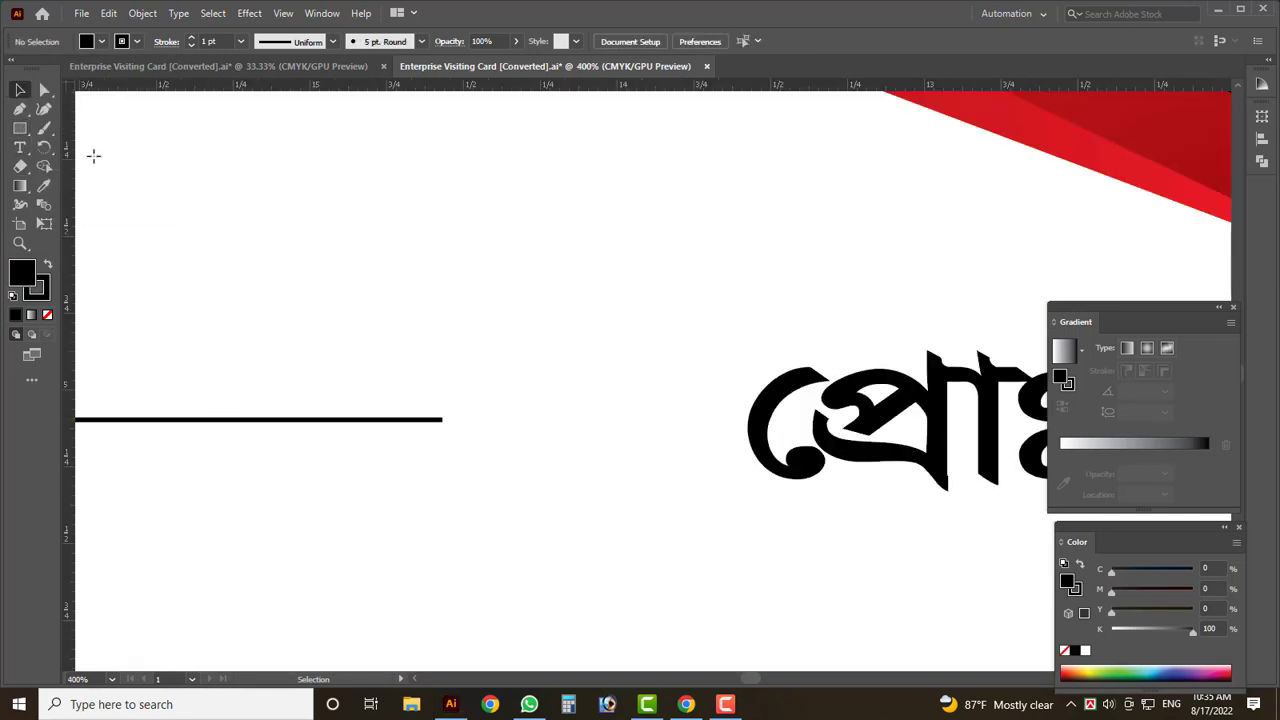
scroll(451, 430, up, 1)
mouse_move(364, 345)
mouse_down()
mouse_move(404, 383)
mouse_move(500, 357)
mouse_move(610, 355)
mouse_up()
key(v)
- Select the line and both dots and group them into one ornament
scroll(354, 434, down, 5)
scroll(333, 393, up, 1)
shift+click(333, 396)
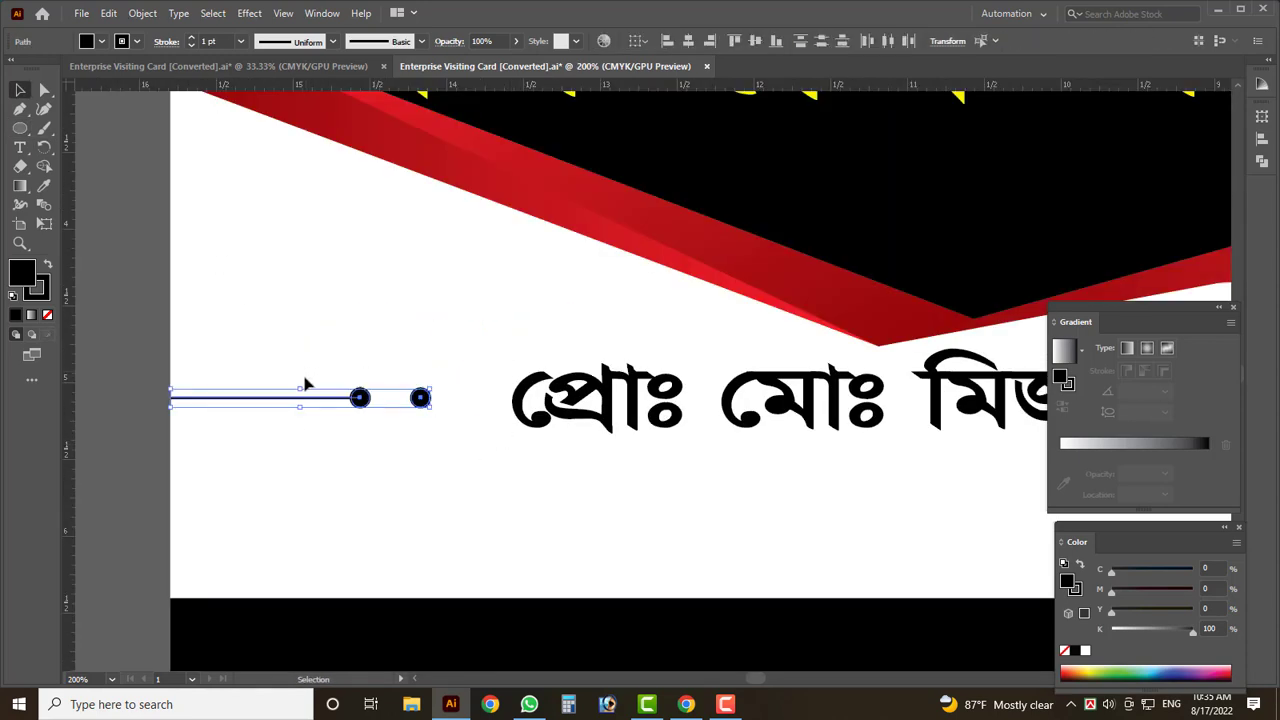
scroll(302, 410, down, 3)
key(ctrl+g)
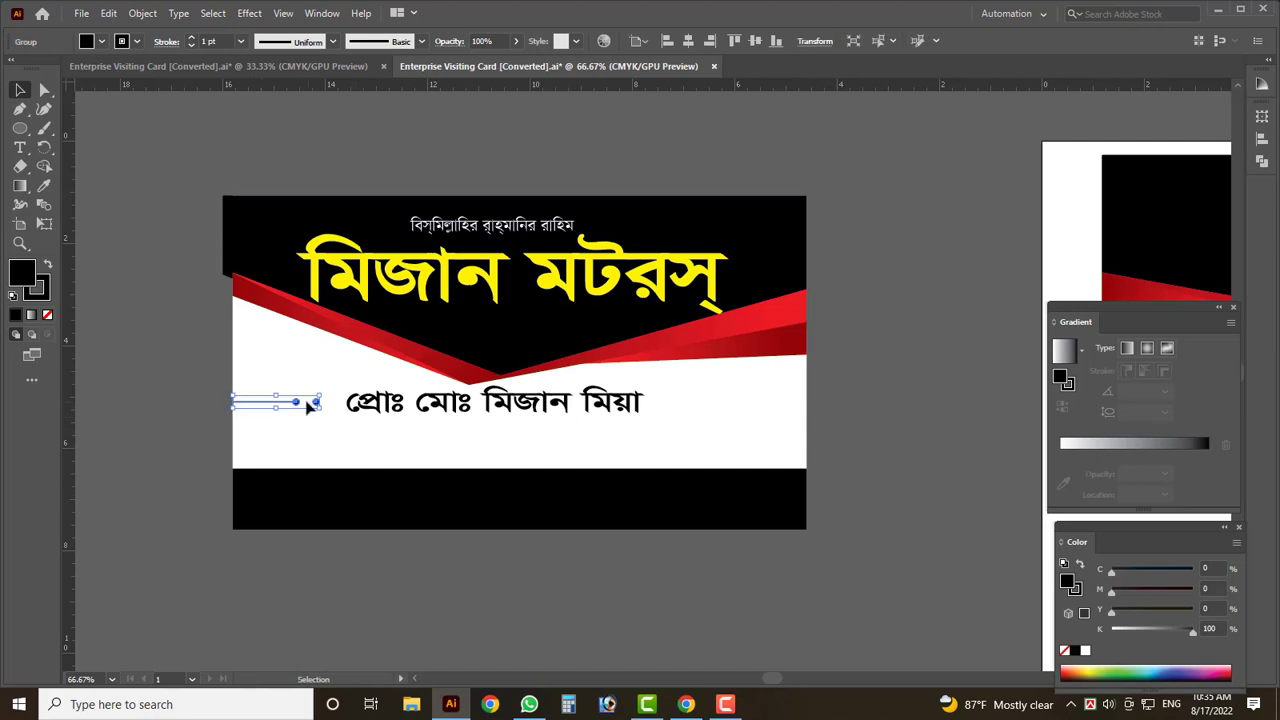
scroll(312, 412, up, 2)
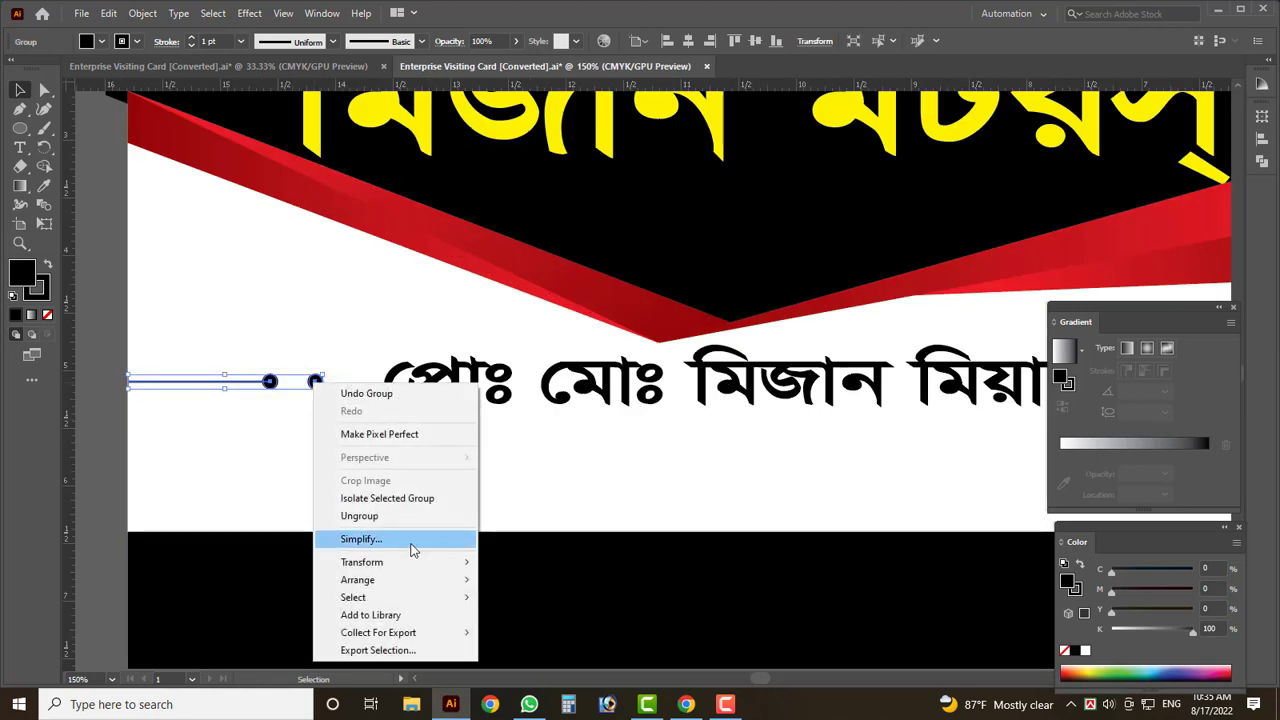
- Make a mirrored copy of the ornament and move it to the name's right
mouse_move(345, 562)
click(551, 620)
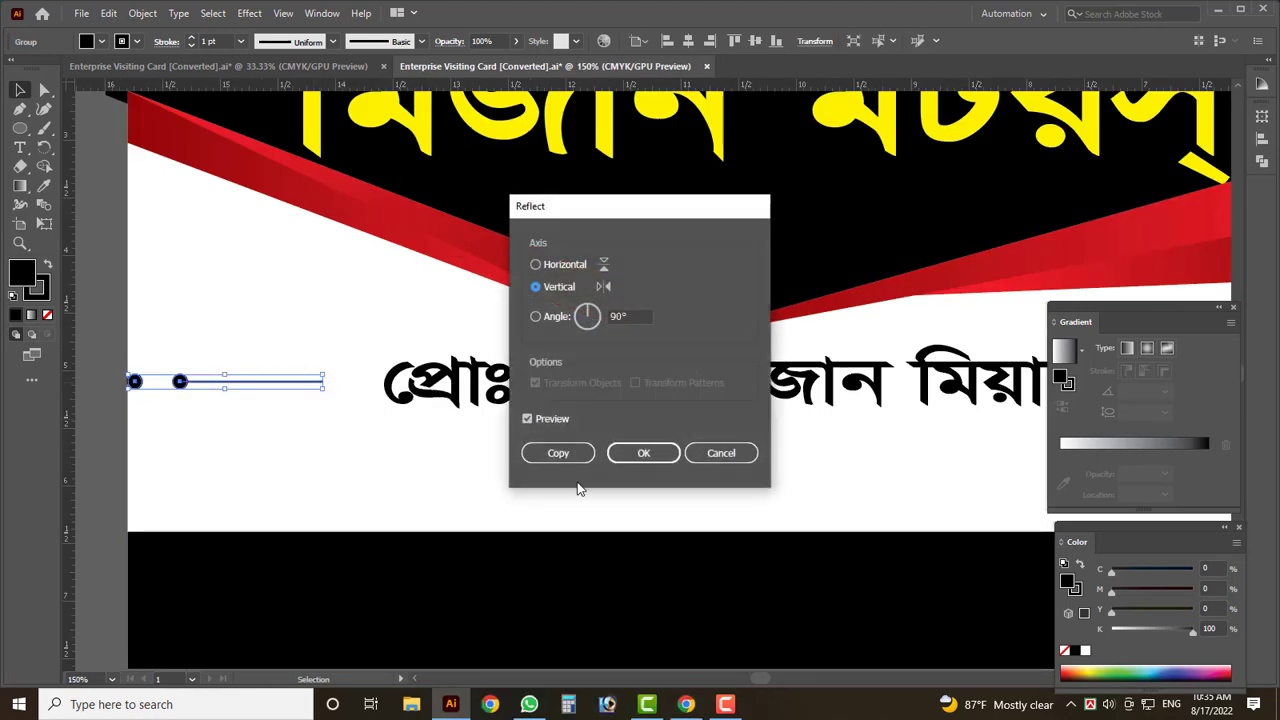
click(556, 453)
key(ctrl+minus)
drag(250, 392, 968, 386)
key(ctrl+z)
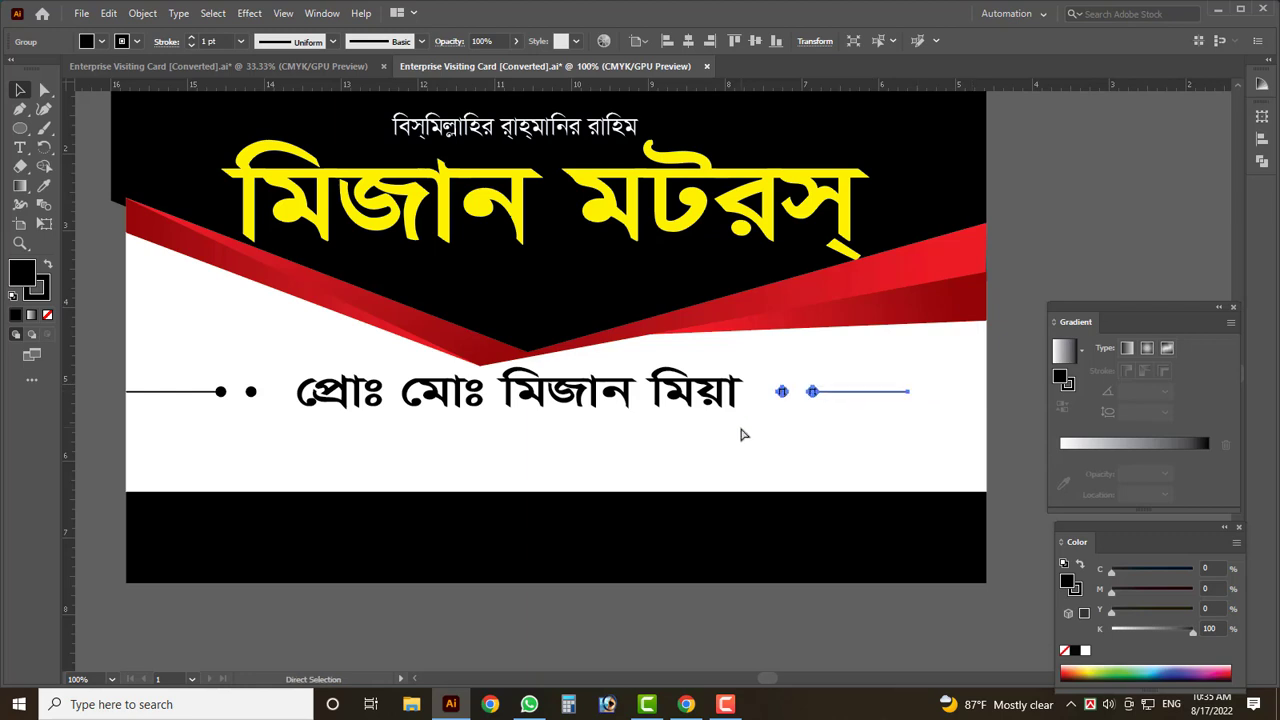
- Select and delete the ornaments beside the name
key(v)
click(741, 434)
scroll(705, 435, down, 1)
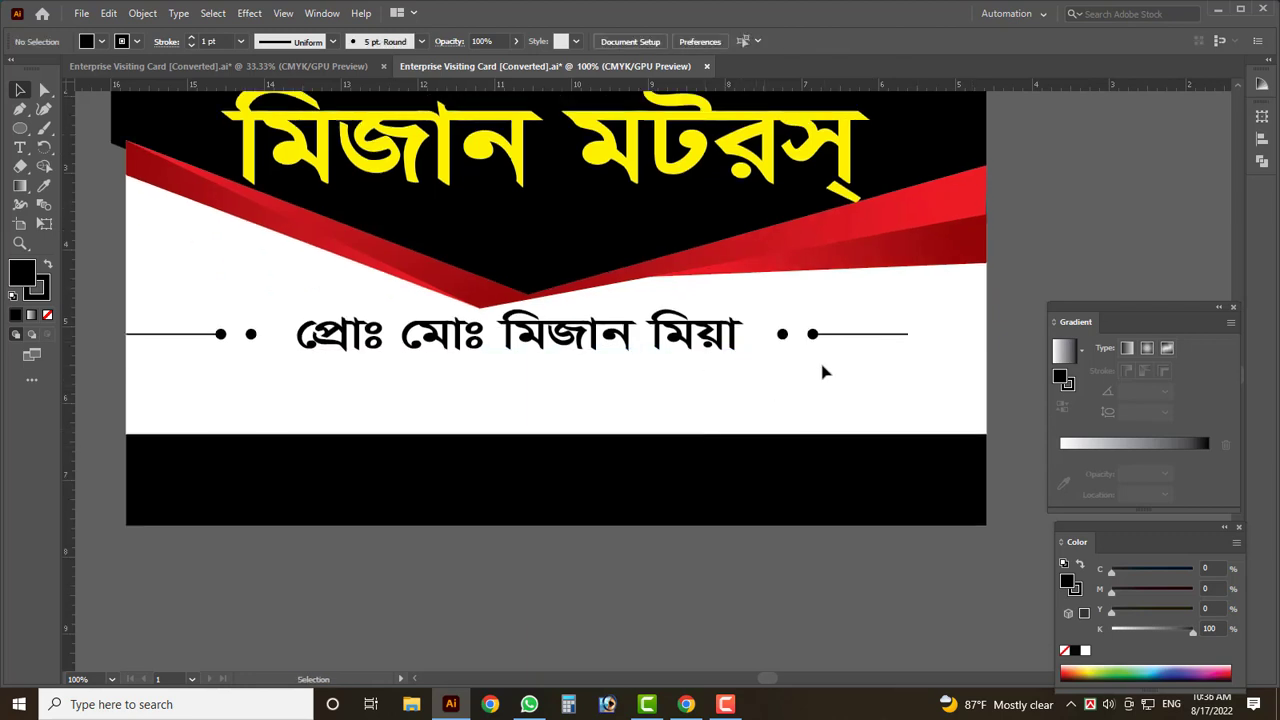
click(194, 335)
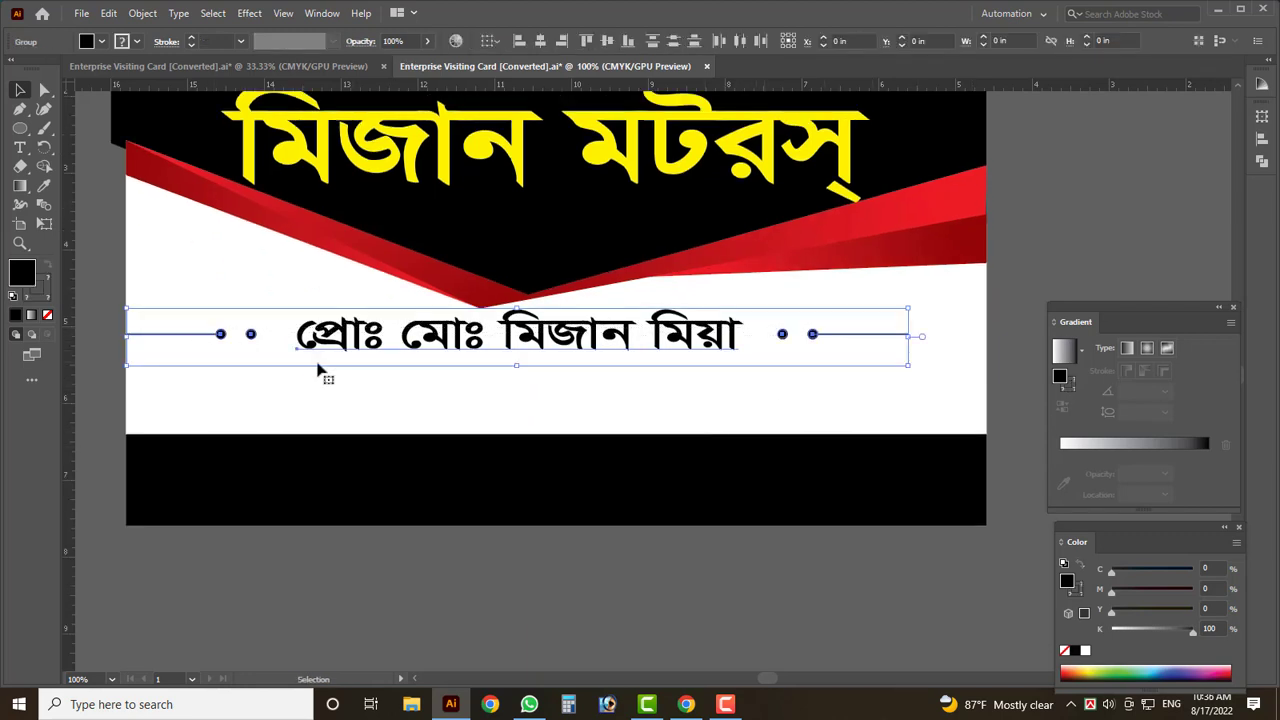
key(Delete)
key(Delete)
key(Delete)
key(Delete)
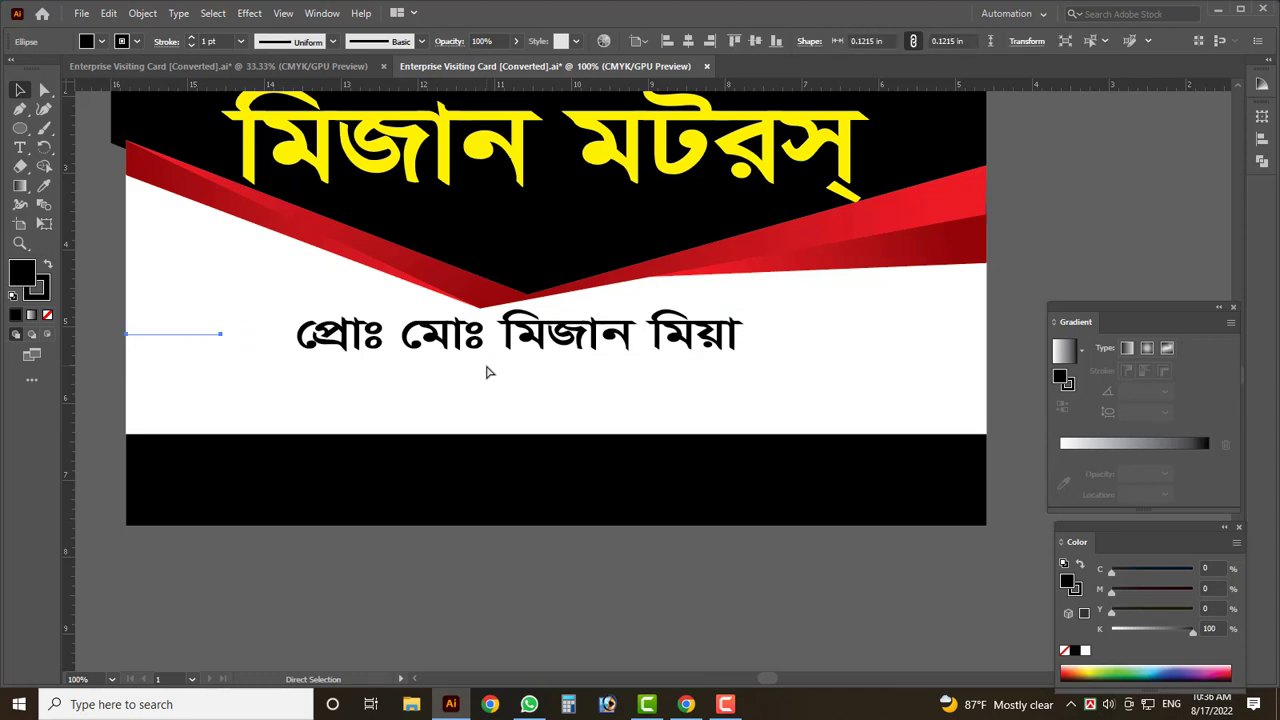
- Restore the navy pill and draw a short line left of it
key(ctrl+z)
key(ctrl+z)
key(ctrl+z)
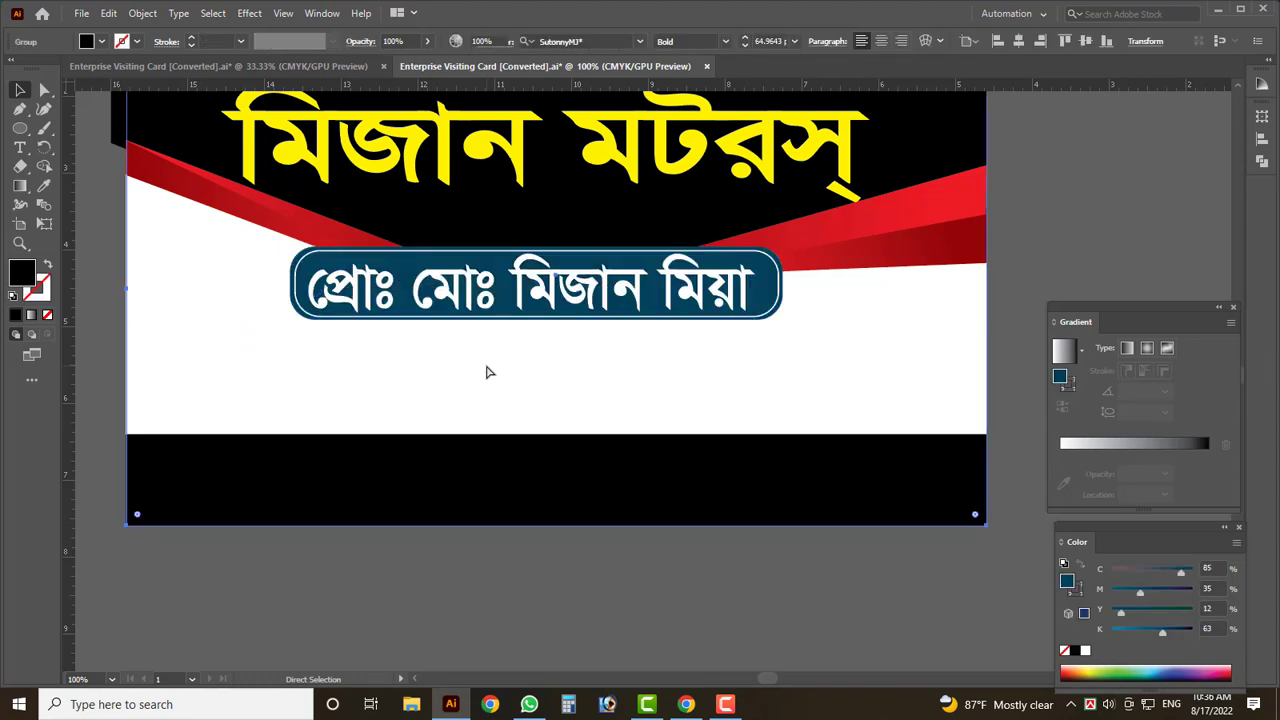
click(120, 270)
scroll(123, 269, up, 2)
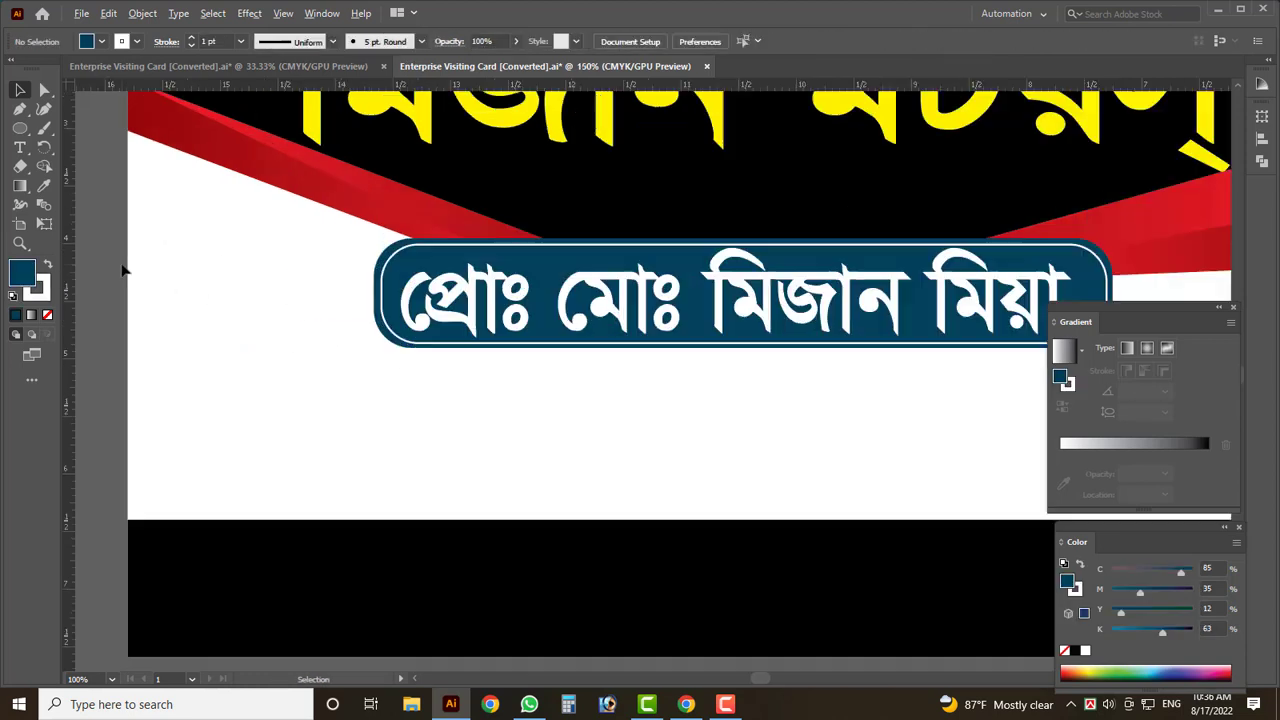
key(p)
click(374, 255)
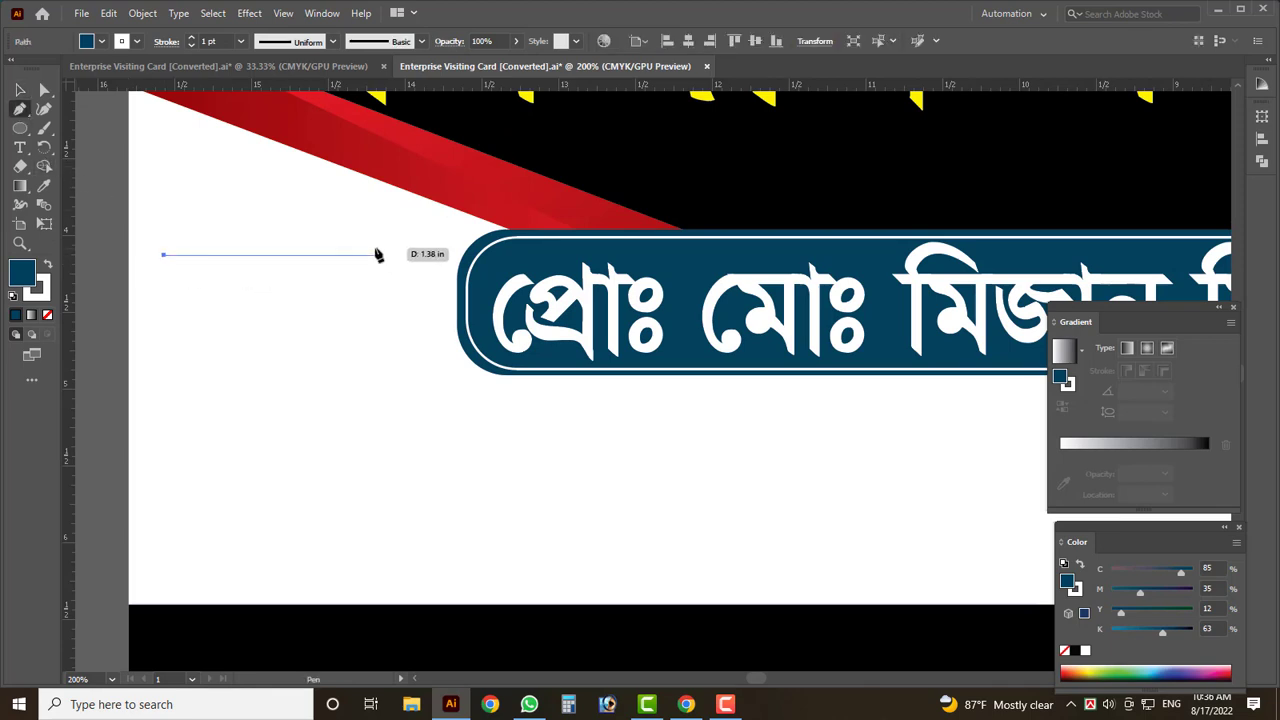
key(v)
- Select the thin horizontal line and move it slightly lower
key(Tab)
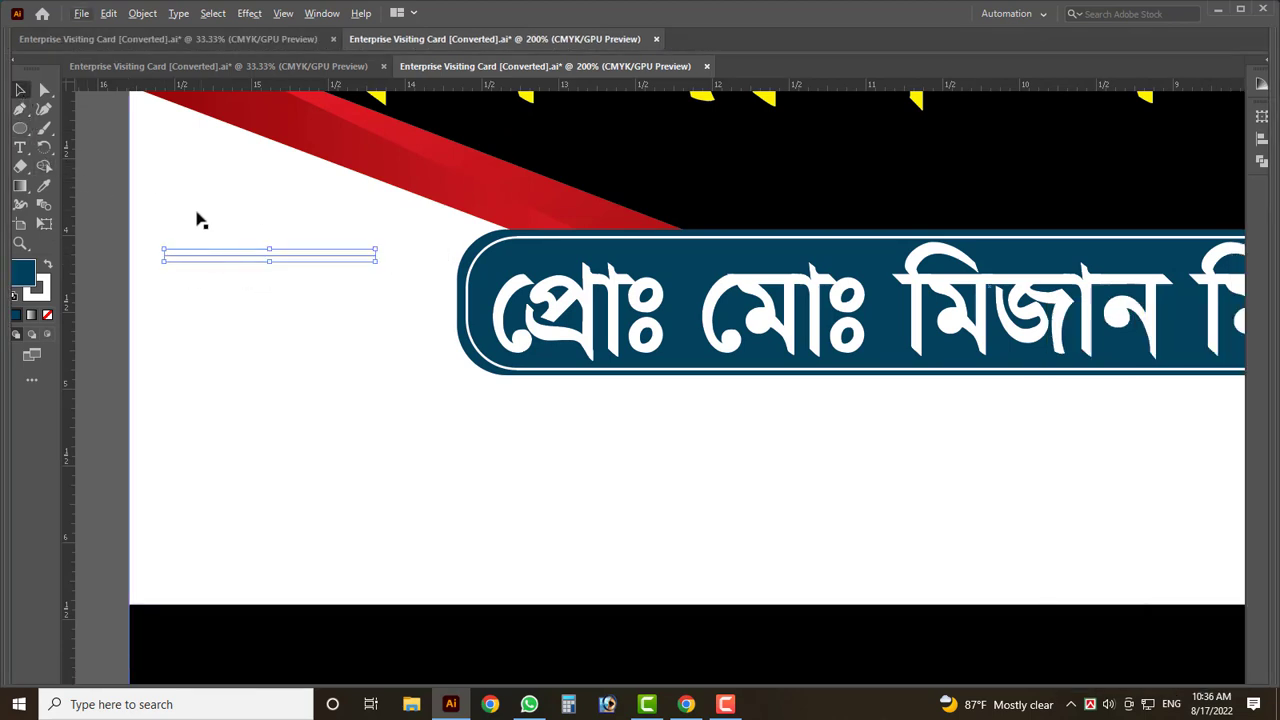
key(Tab)
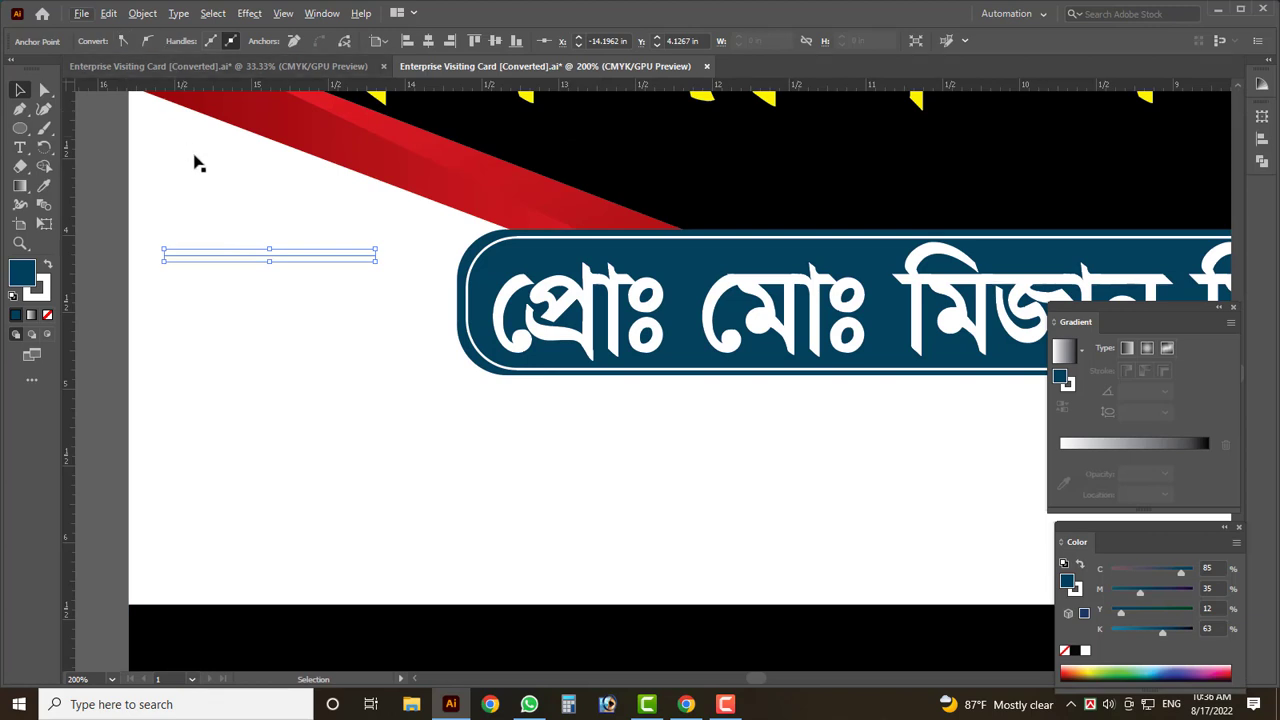
click(108, 240)
scroll(112, 238, up, 2)
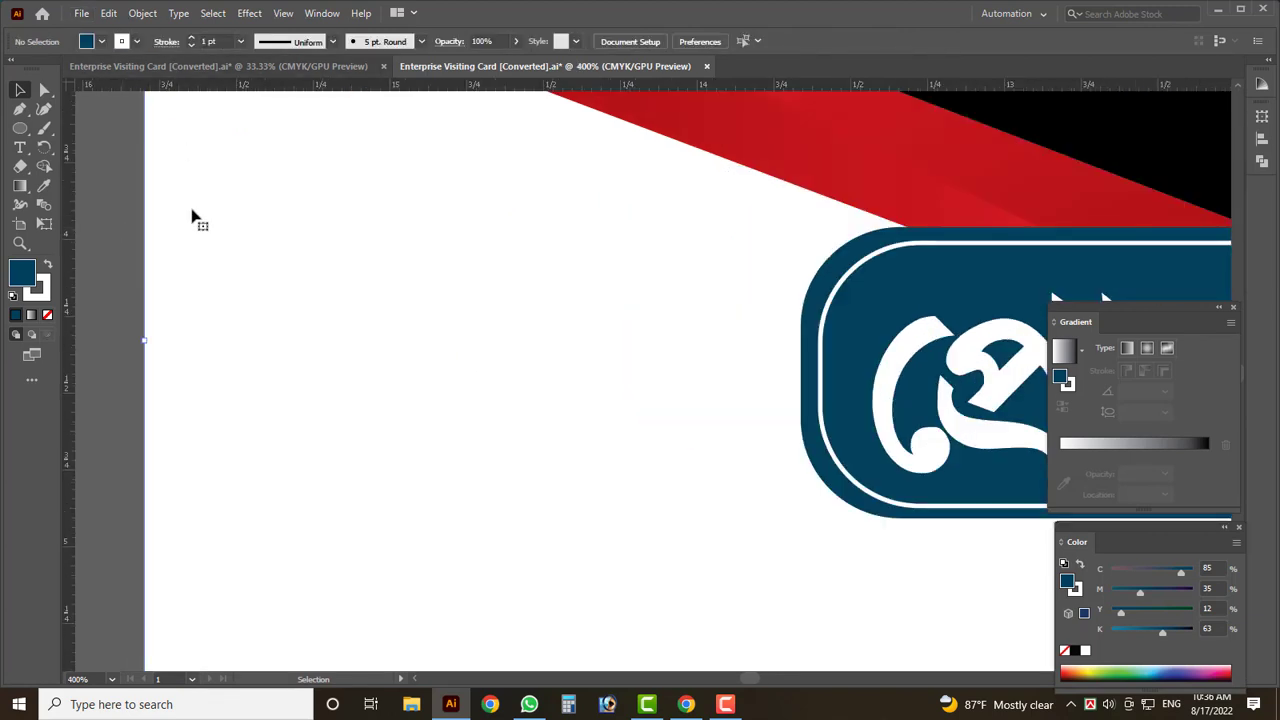
drag(308, 203, 449, 386)
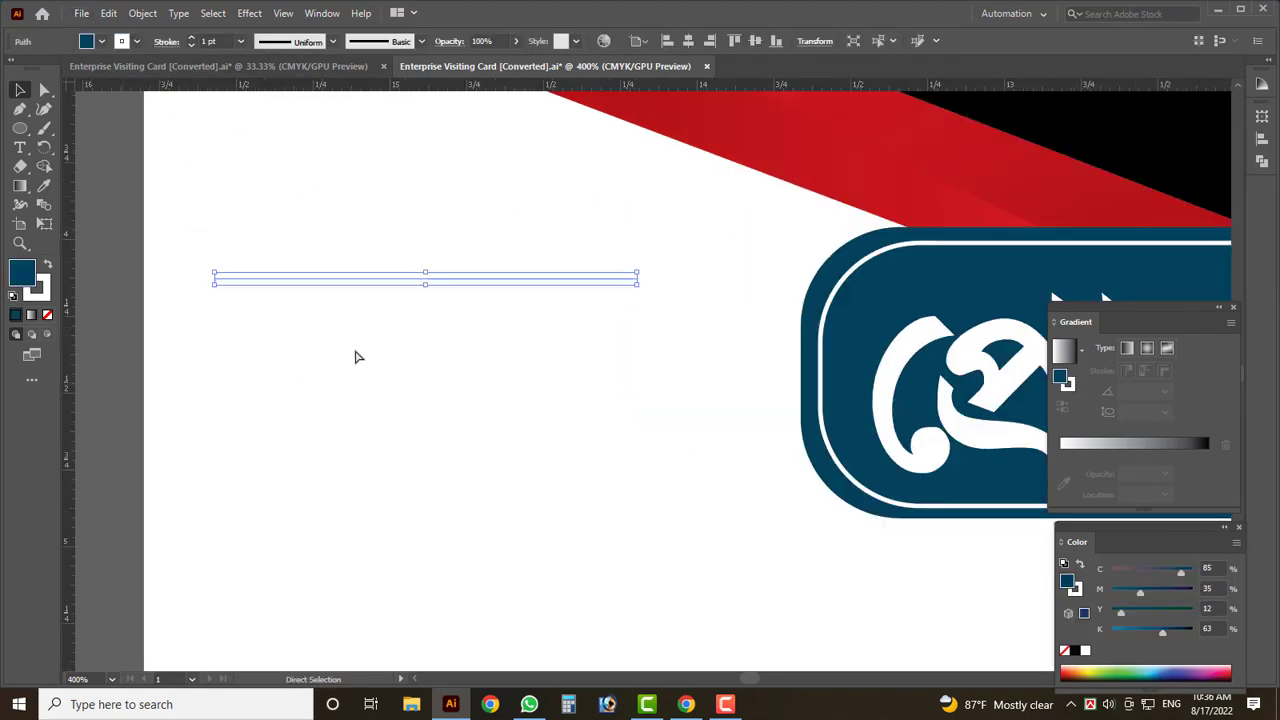
drag(300, 274, 234, 471)
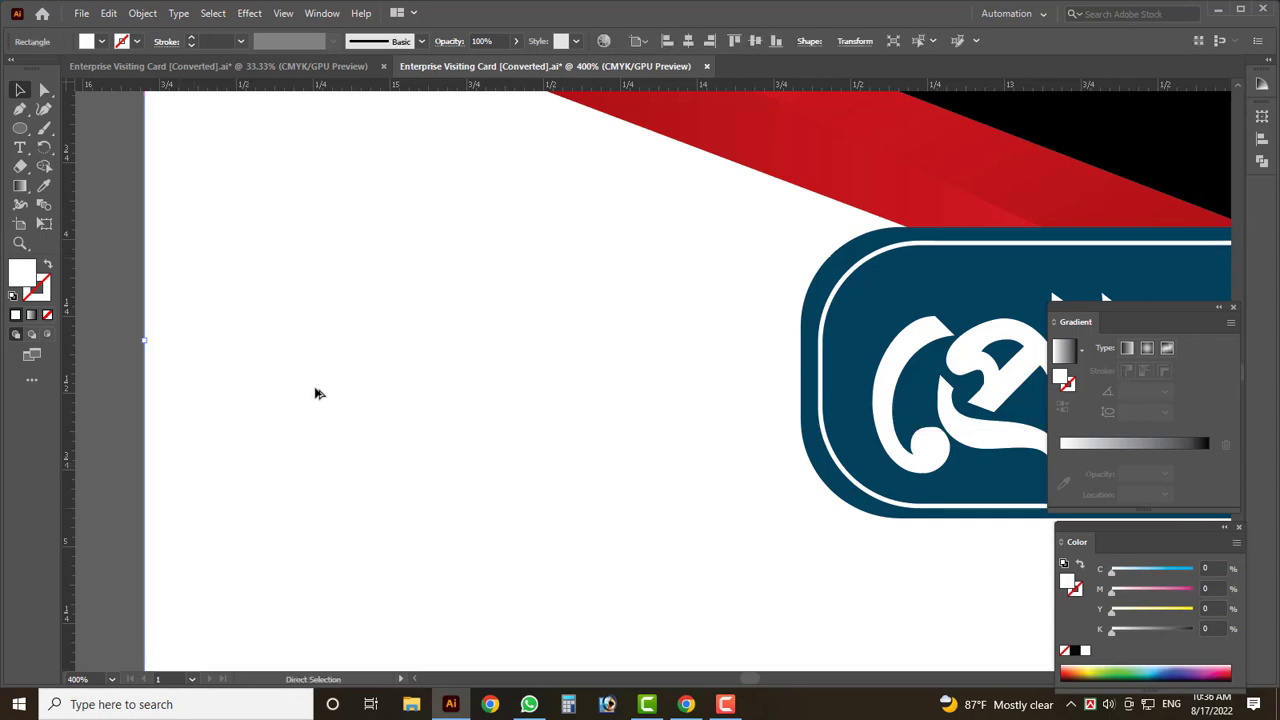
scroll(312, 388, down, 2)
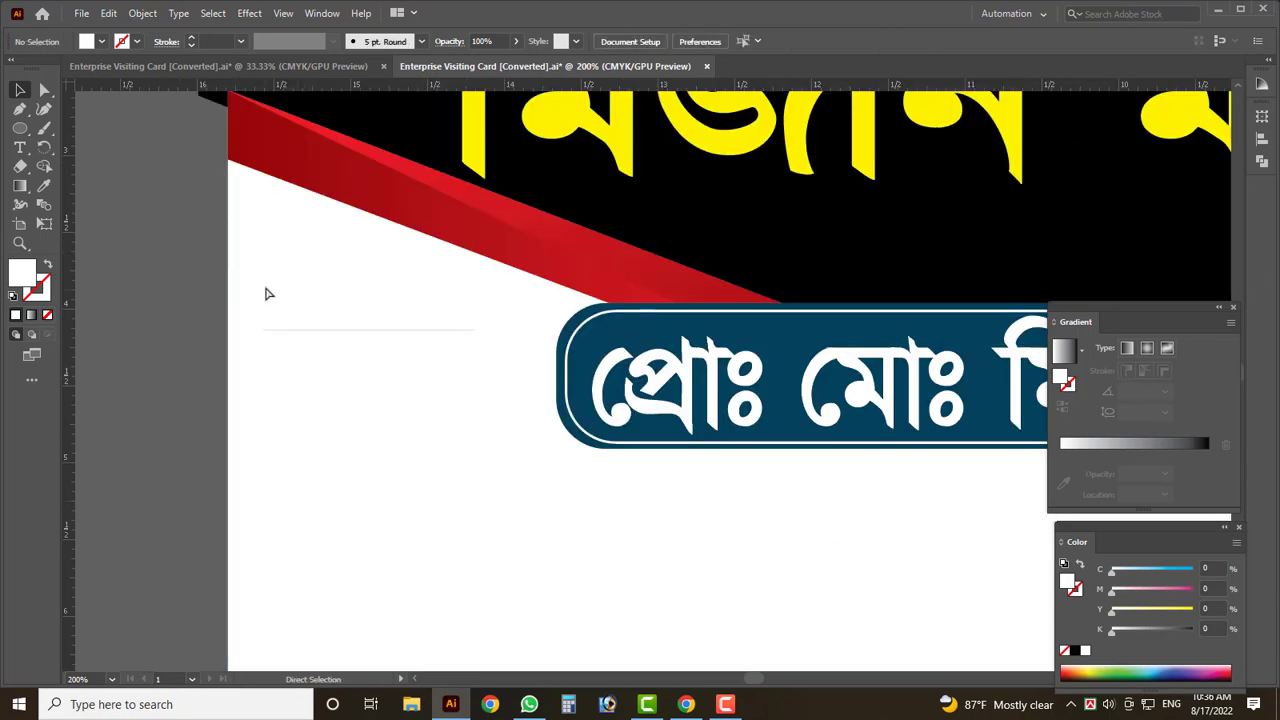
drag(274, 283, 317, 366)
scroll(288, 323, up, 3)
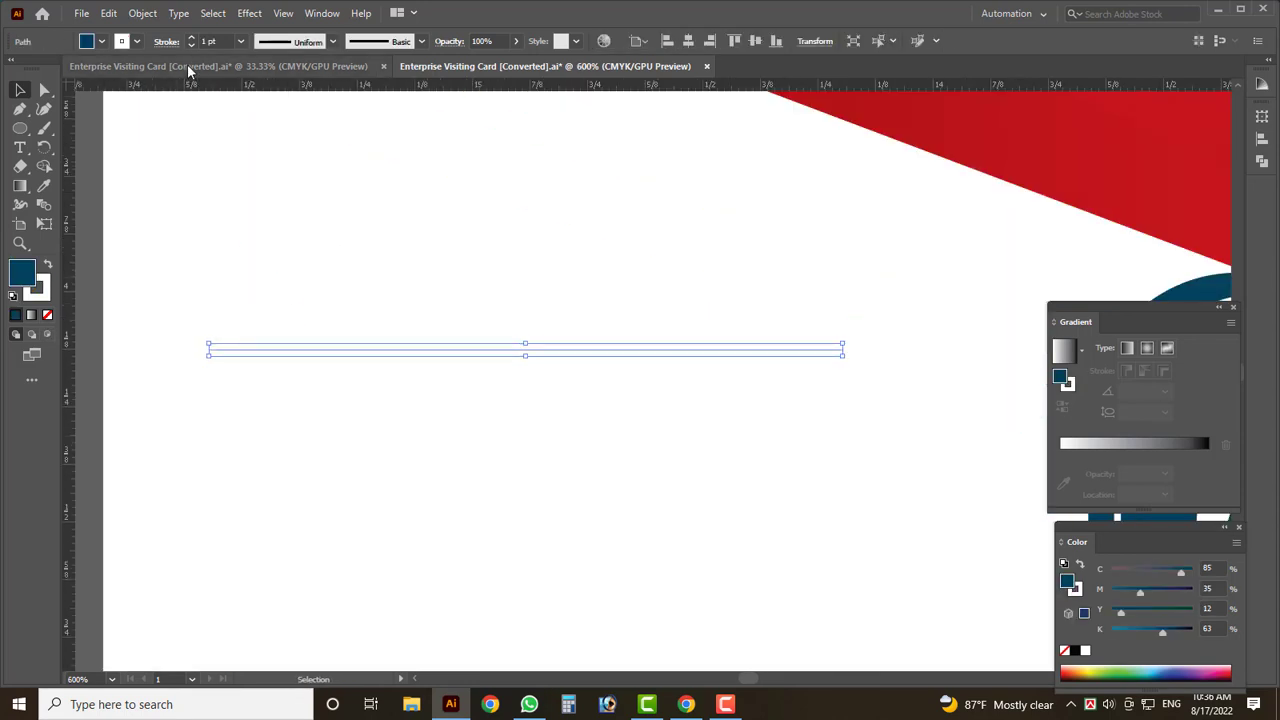
- Make the line a red 2 pt stroke
click(121, 41)
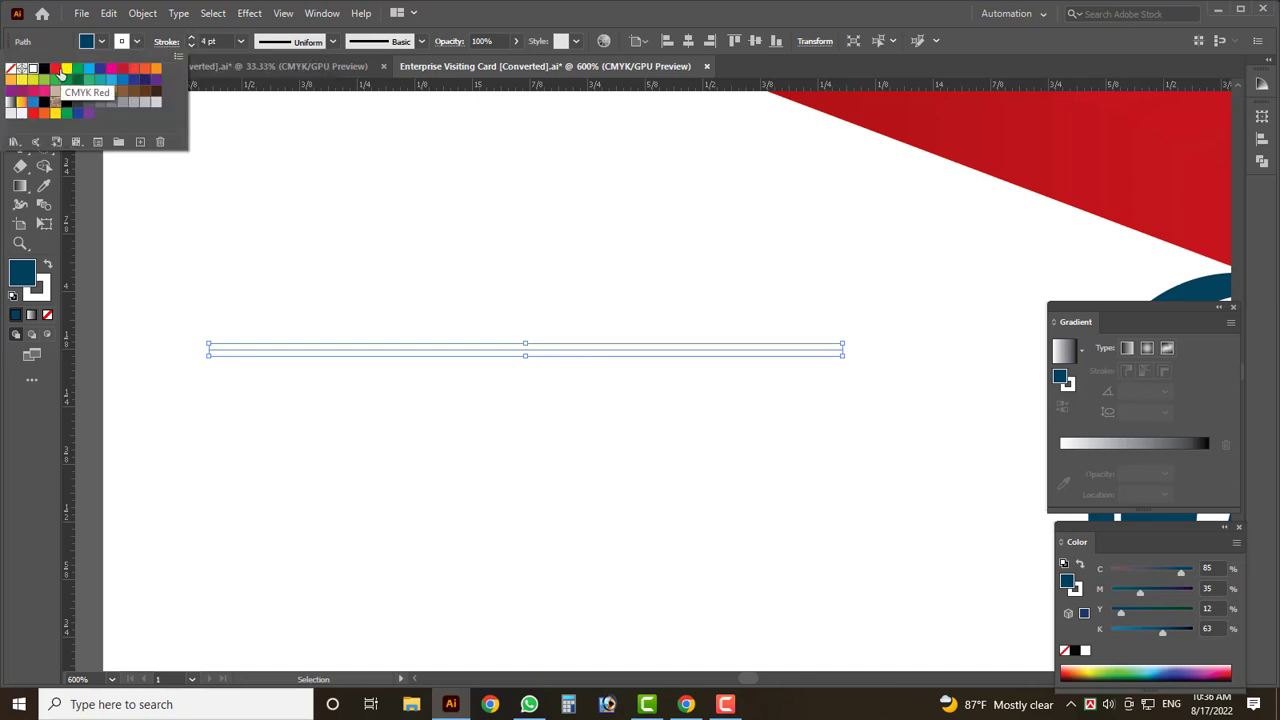
click(55, 68)
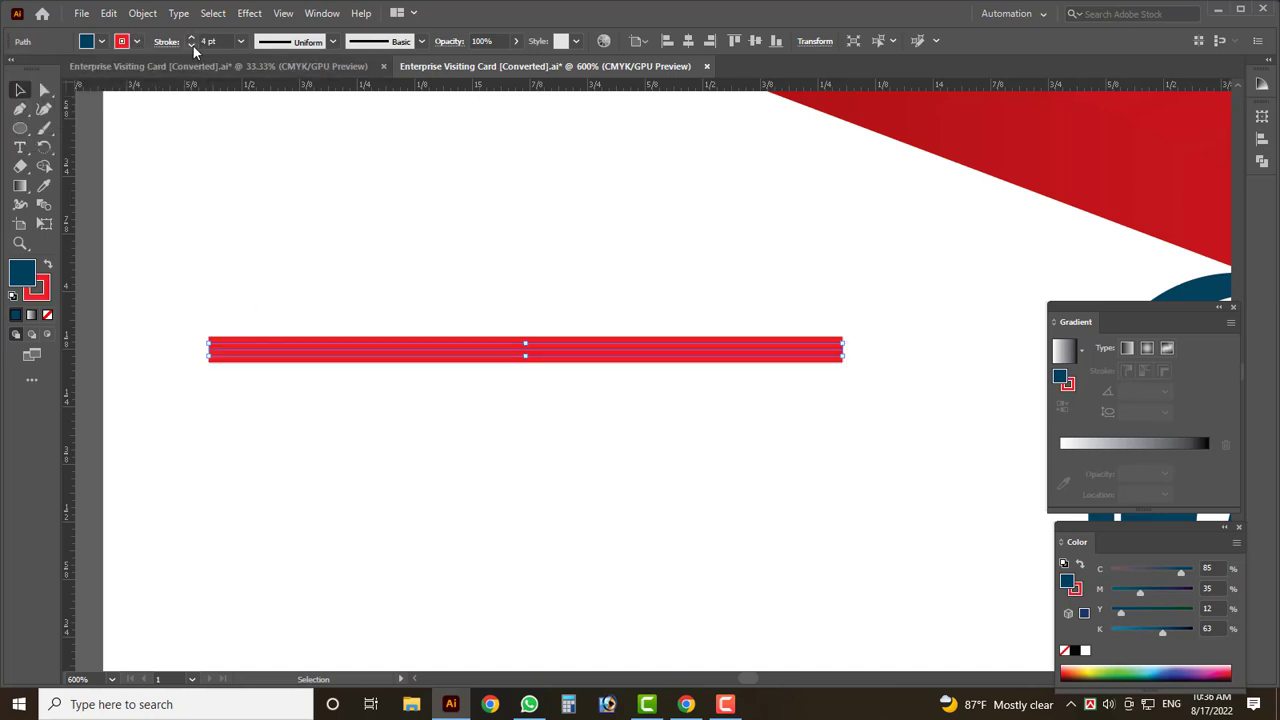
click(191, 45)
click(191, 45)
- Draw a small circle at the line's right end and fill it red
click(17, 131)
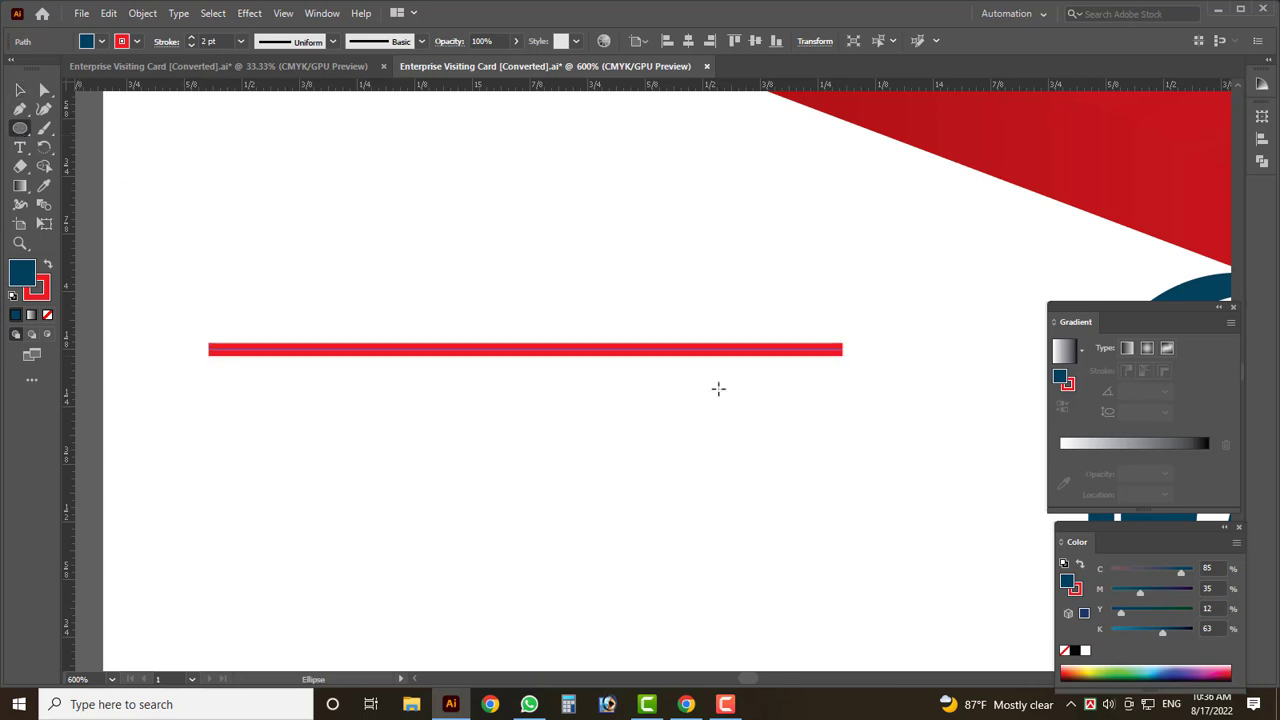
scroll(875, 428, up, 1)
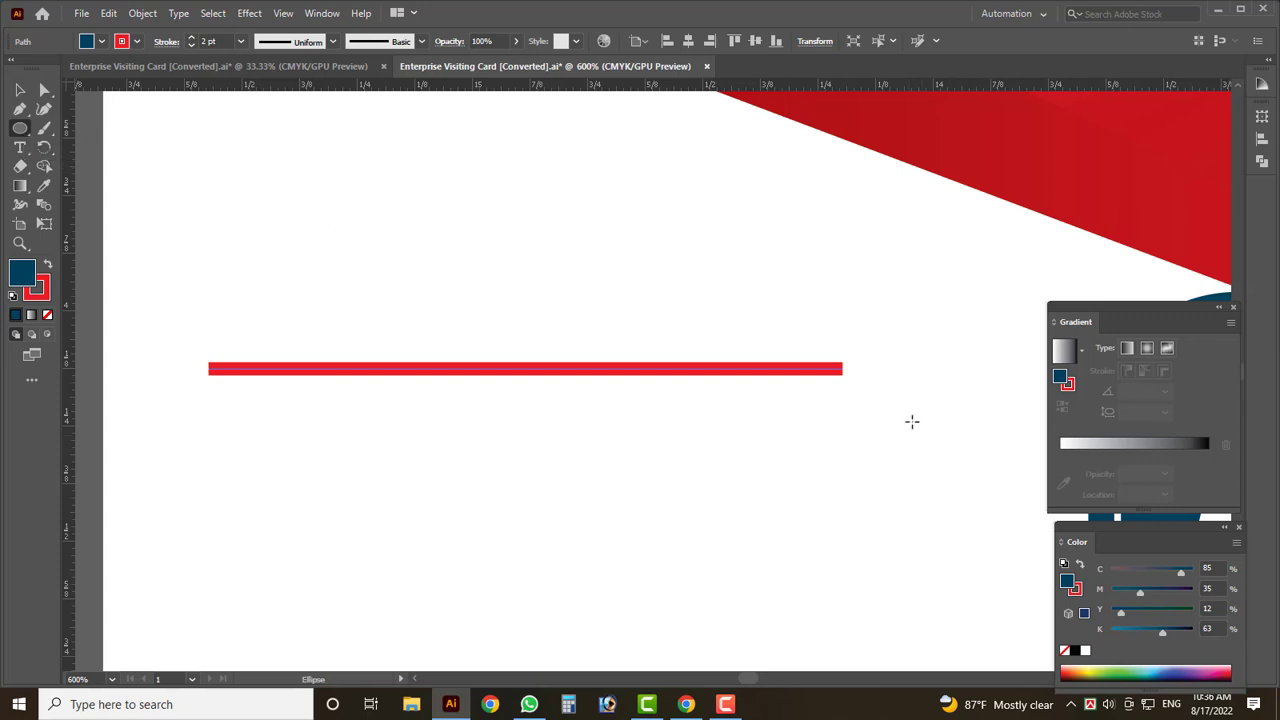
drag(836, 362, 910, 428)
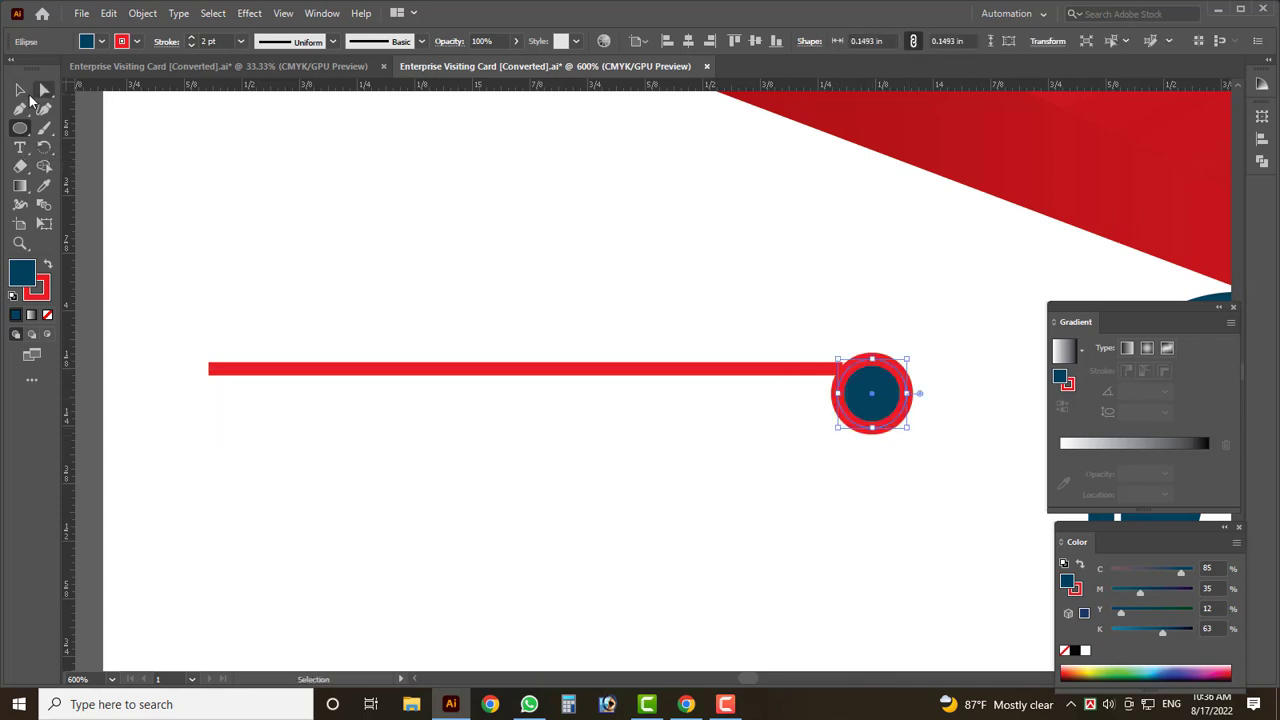
click(19, 90)
click(86, 44)
click(55, 69)
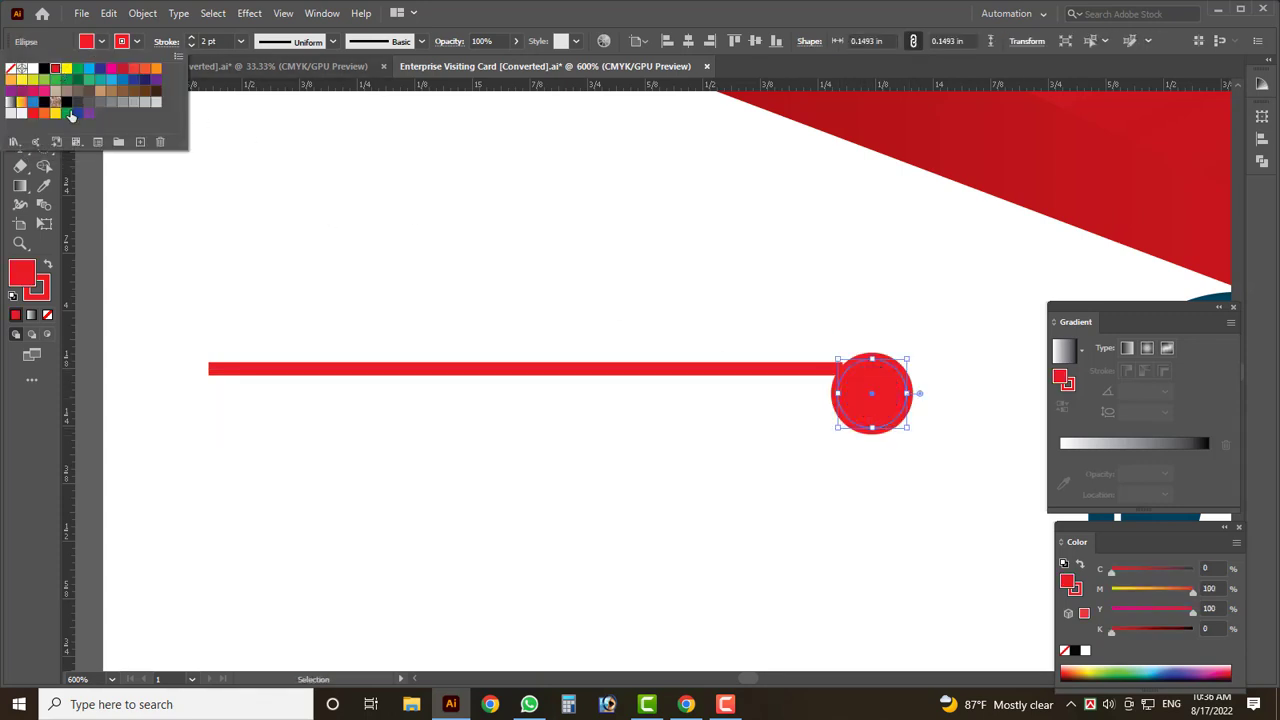
- Duplicate the red dot beside the first and select the line with both dots
key(Tab)
drag(873, 391, 934, 345)
drag(925, 467, 651, 323)
scroll(640, 321, down, 2)
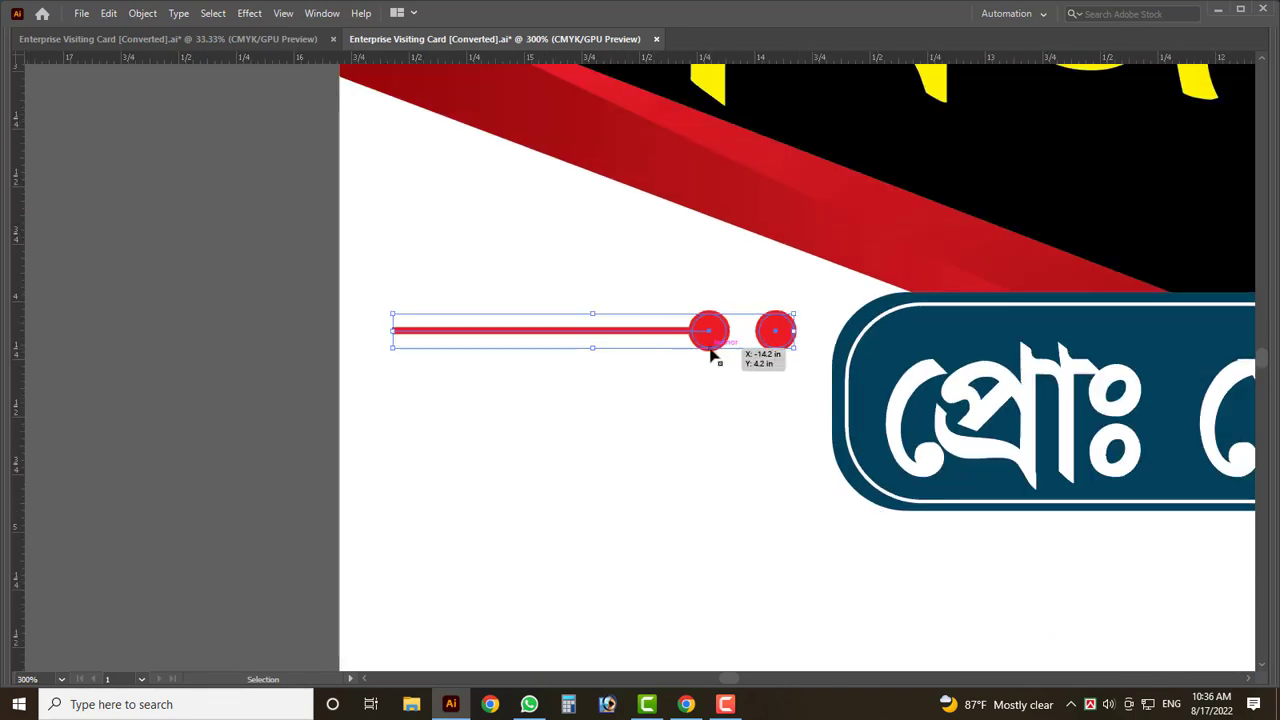
- Move the red ornament beside the badge and place a reflected copy on its right
drag(714, 354, 740, 428)
scroll(482, 421, down, 4)
scroll(590, 440, up, 1)
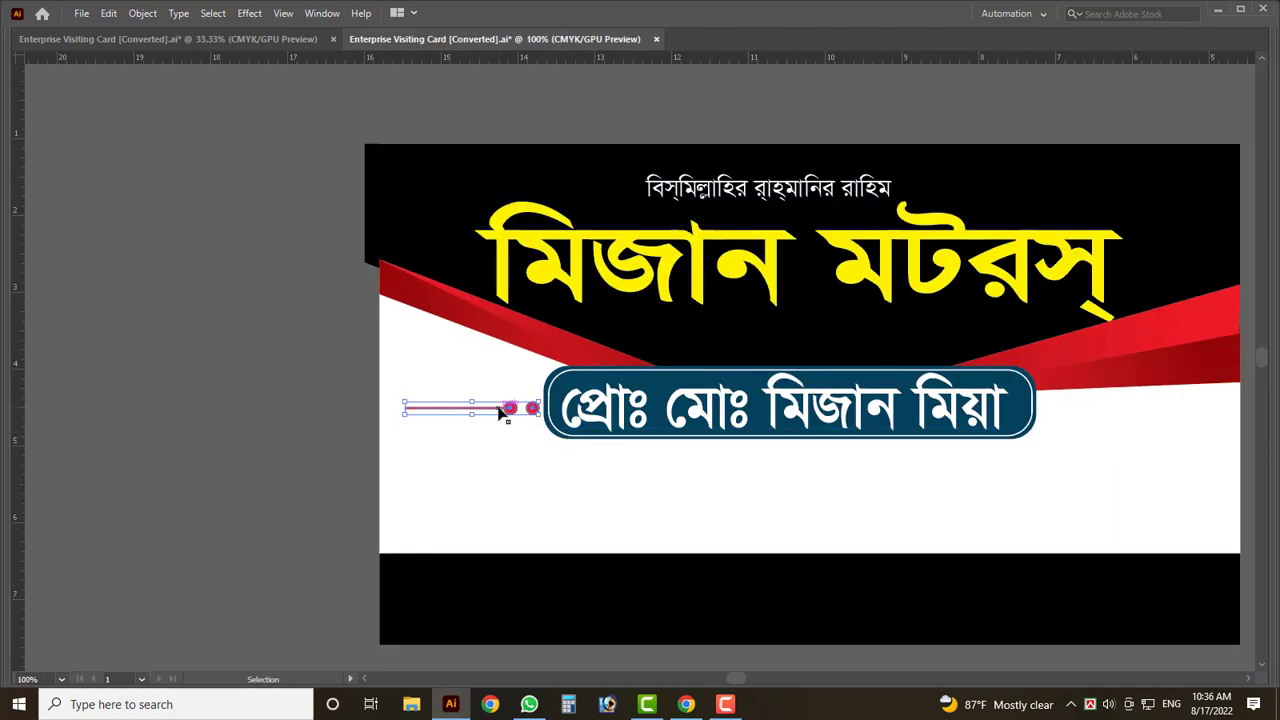
right_click(521, 417)
mouse_move(600, 311)
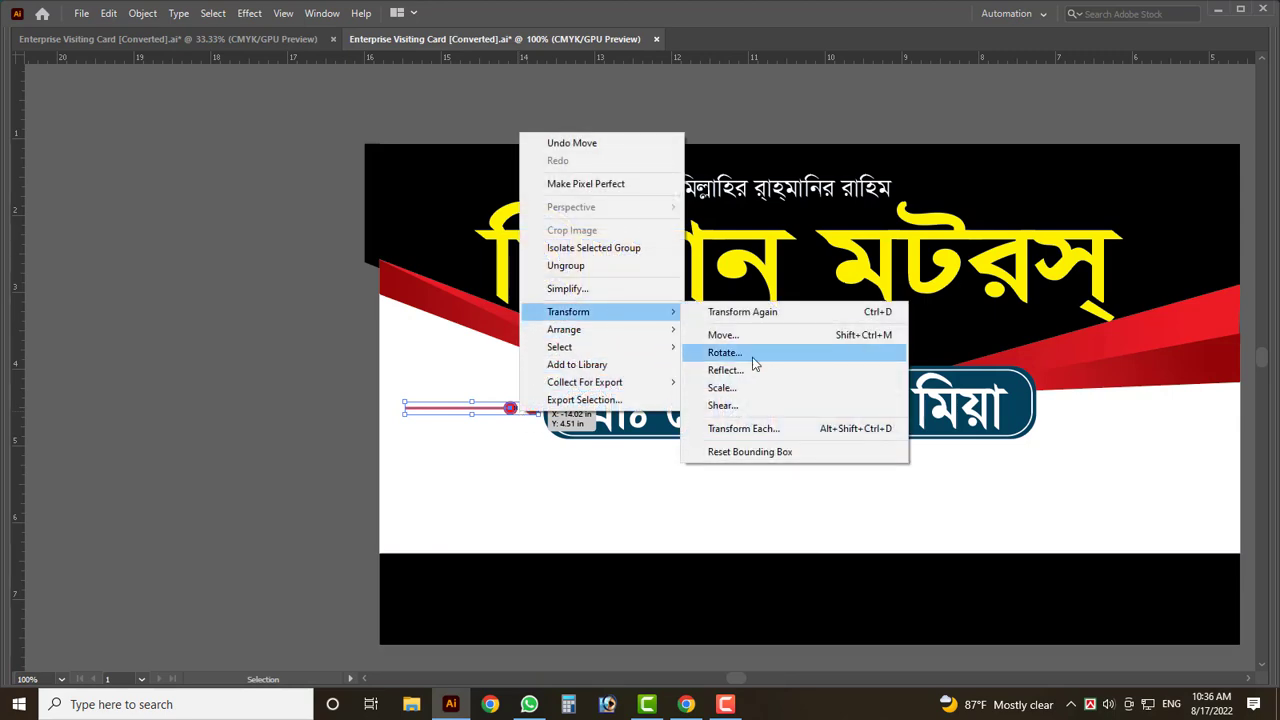
click(752, 366)
click(549, 456)
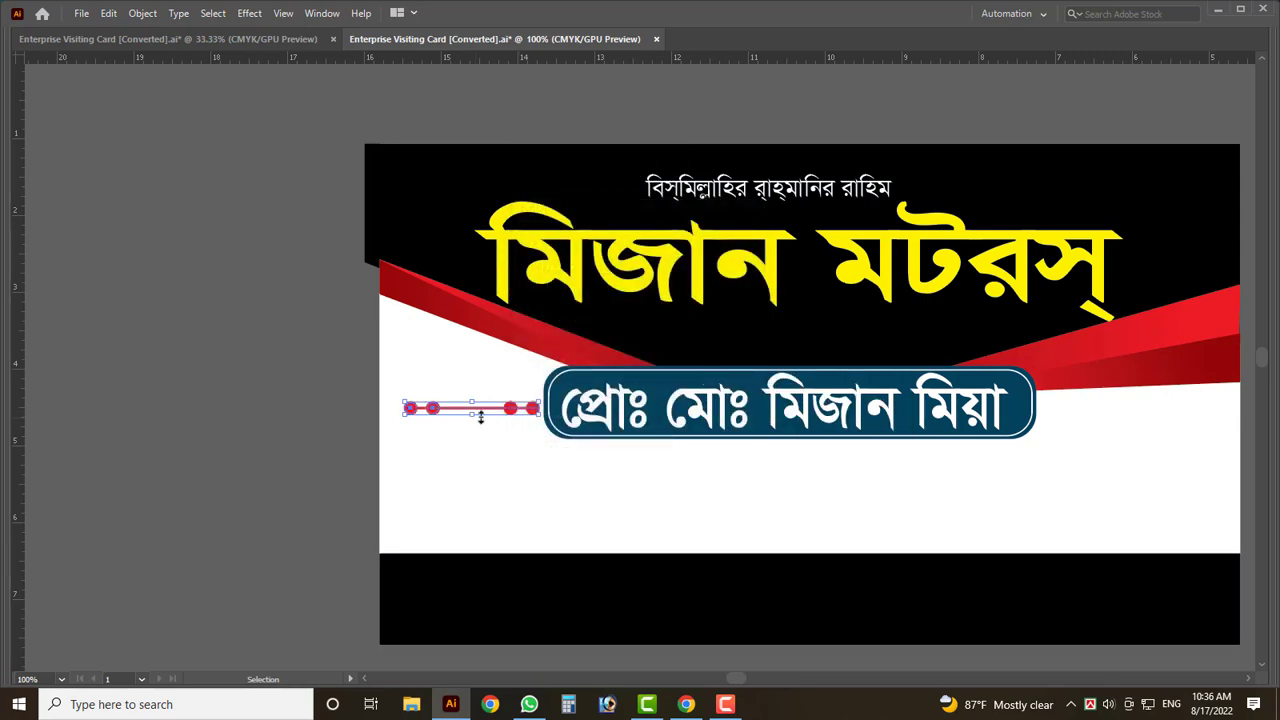
drag(486, 412, 1148, 463)
scroll(1038, 495, down, 2)
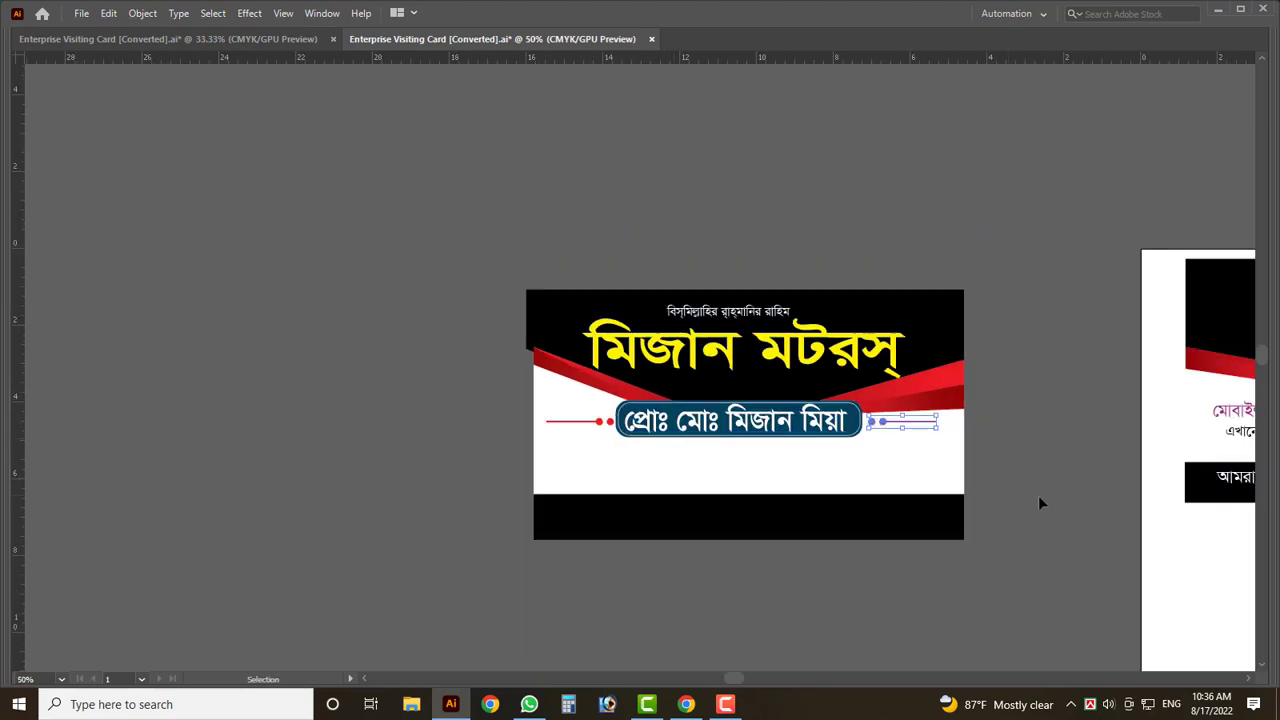
scroll(876, 446, up, 2)
- Move the service text from the back card onto the front card, just under the badge
scroll(876, 446, up, 2)
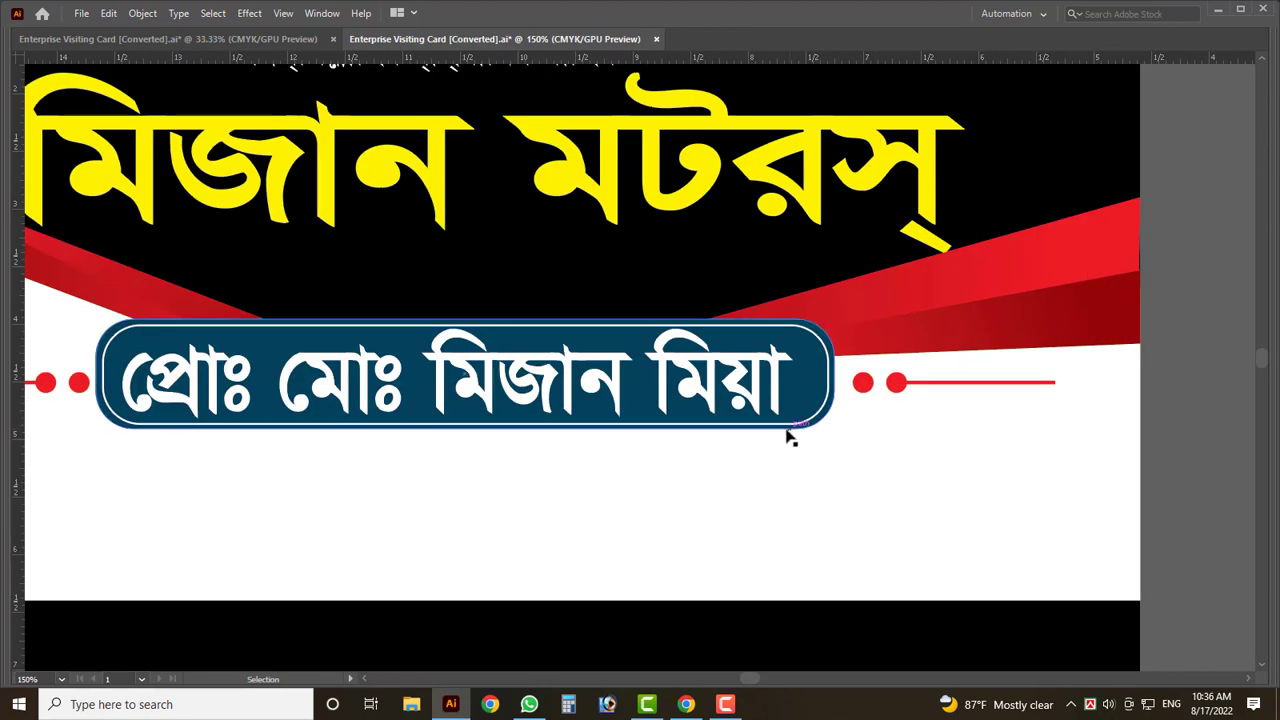
scroll(790, 434, down, 3)
scroll(416, 418, down, 2)
scroll(416, 418, down, 2)
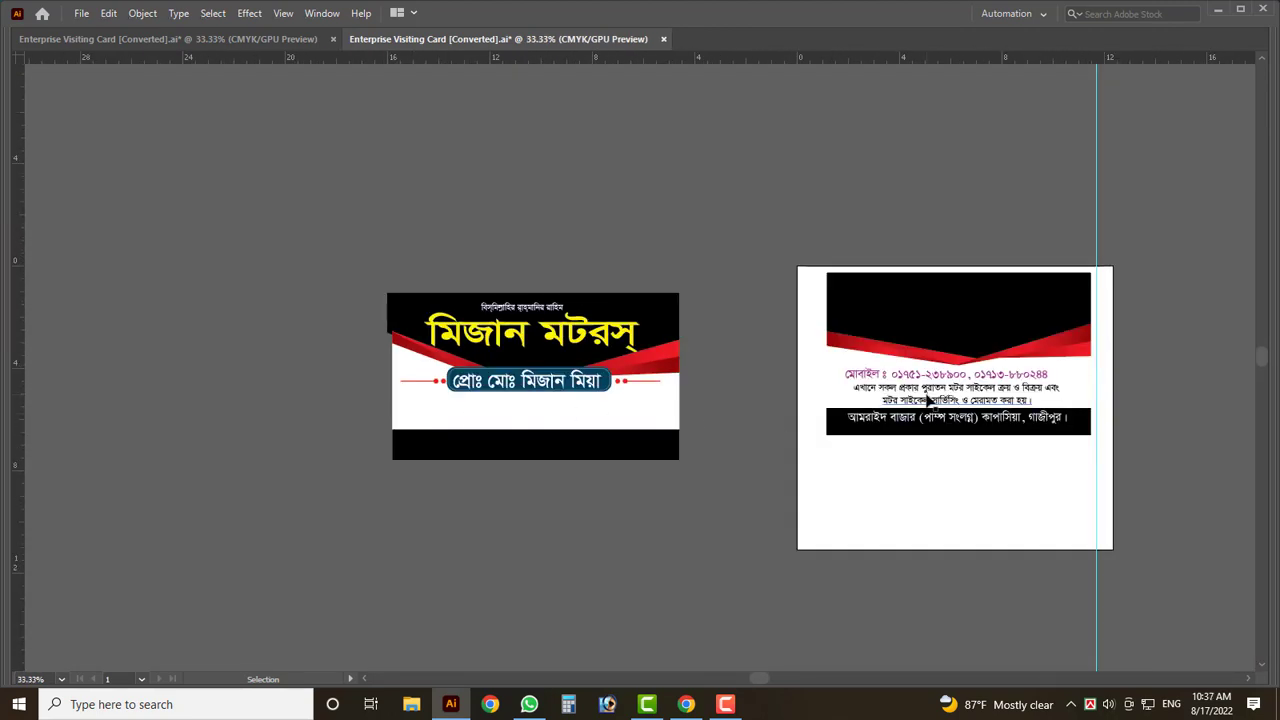
drag(940, 409, 543, 423)
scroll(543, 423, up, 4)
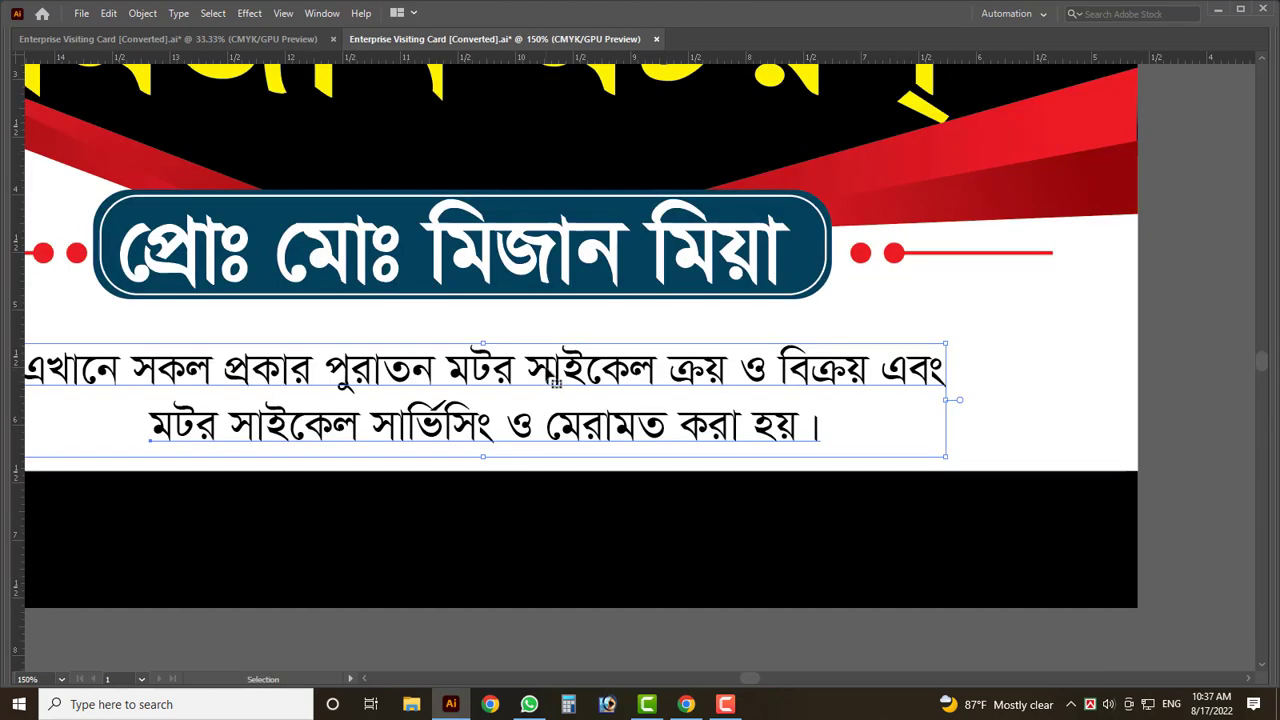
drag(524, 307, 522, 320)
scroll(522, 320, down, 1)
mouse_move(553, 364)
mouse_down()
mouse_move(553, 340)
mouse_move(548, 370)
mouse_up()
- Copy the left and right red ornaments lower on the card and delete a stray duplicate
scroll(548, 370, down, 2)
scroll(543, 383, up, 1)
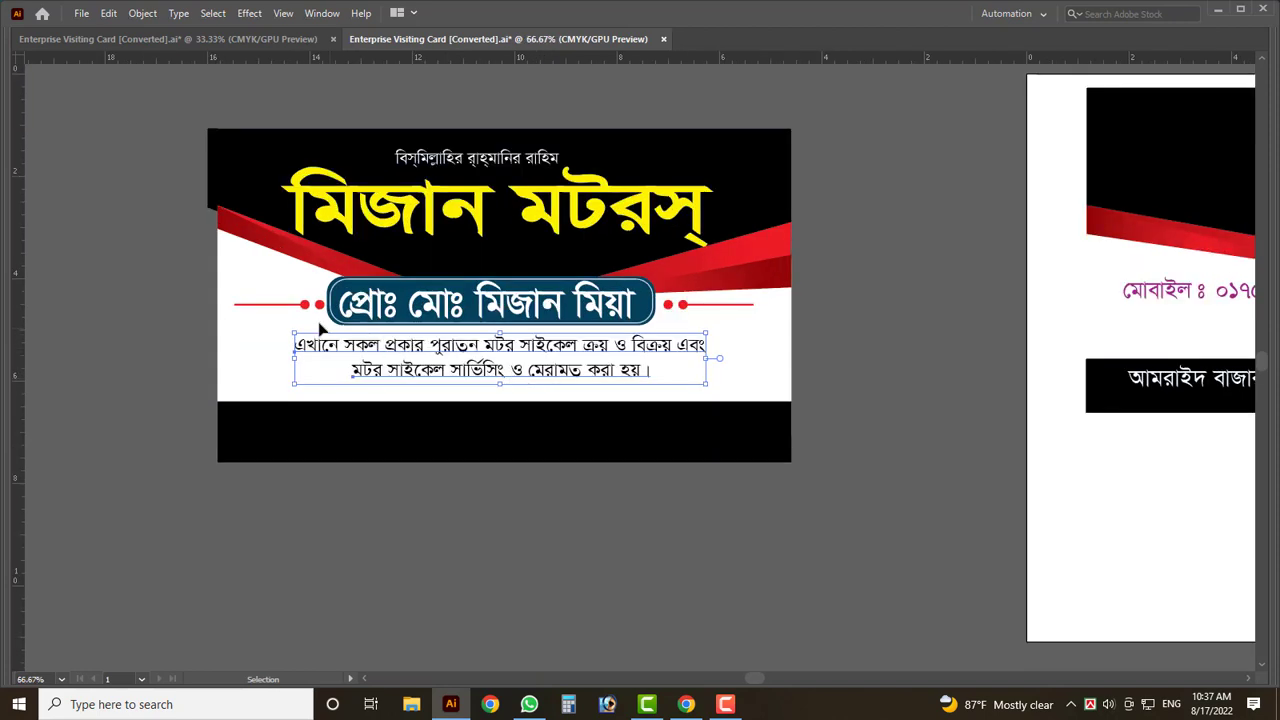
drag(305, 305, 310, 311)
drag(309, 404, 306, 404)
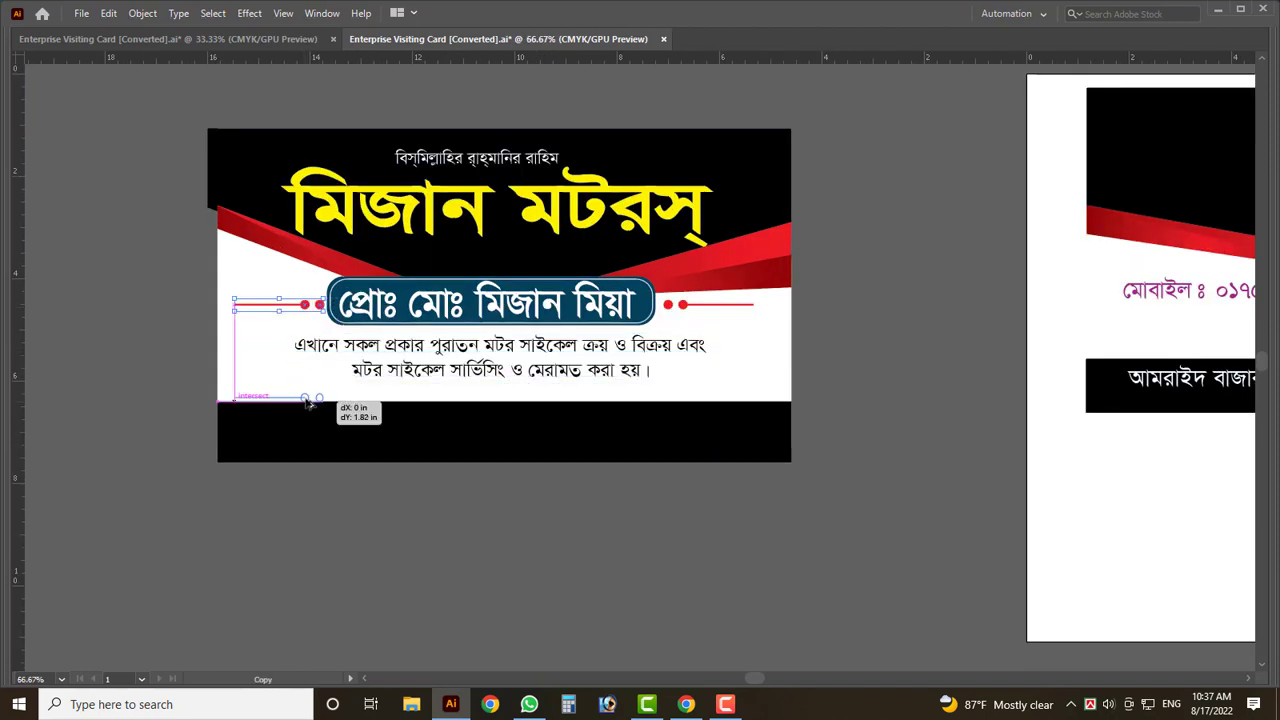
drag(684, 305, 752, 398)
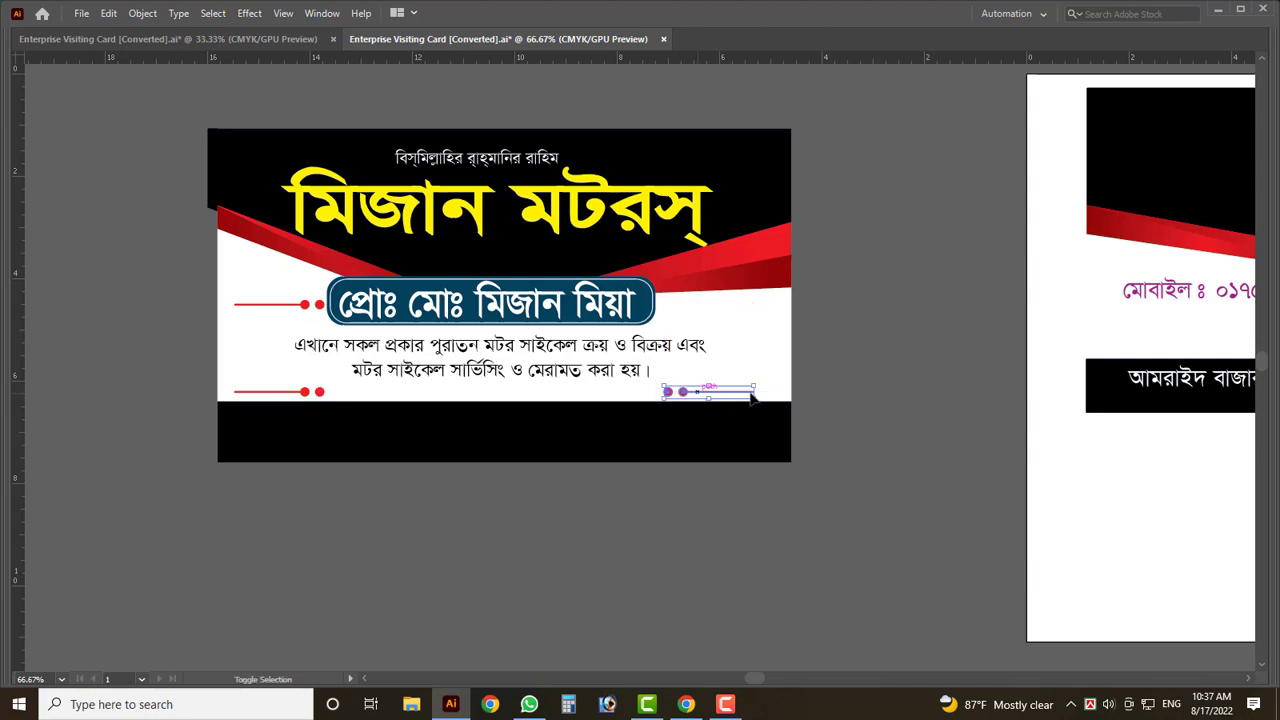
click(280, 304)
key(Delete)
- Duplicate the service text, remove a stray small text object, and place the copy below the card
mouse_move(443, 389)
mouse_down()
mouse_move(458, 434)
mouse_move(467, 397)
mouse_up()
double_click(467, 397)
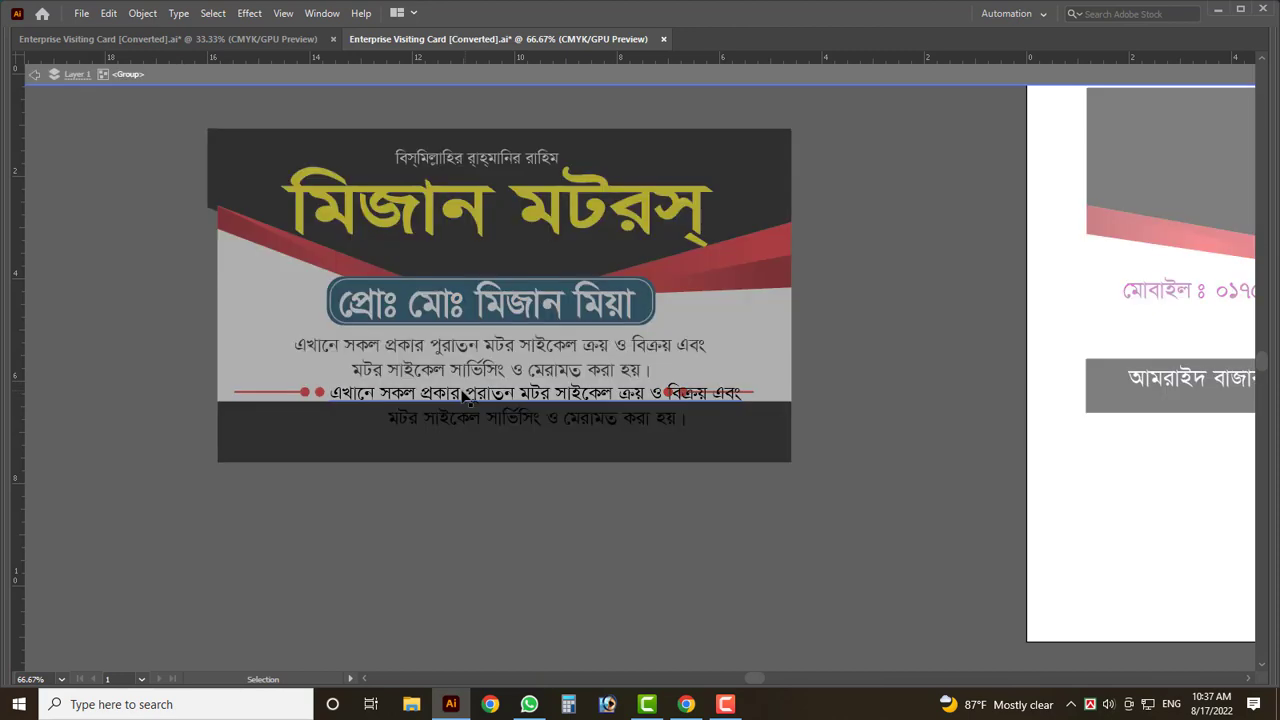
key(Escape)
click(455, 505)
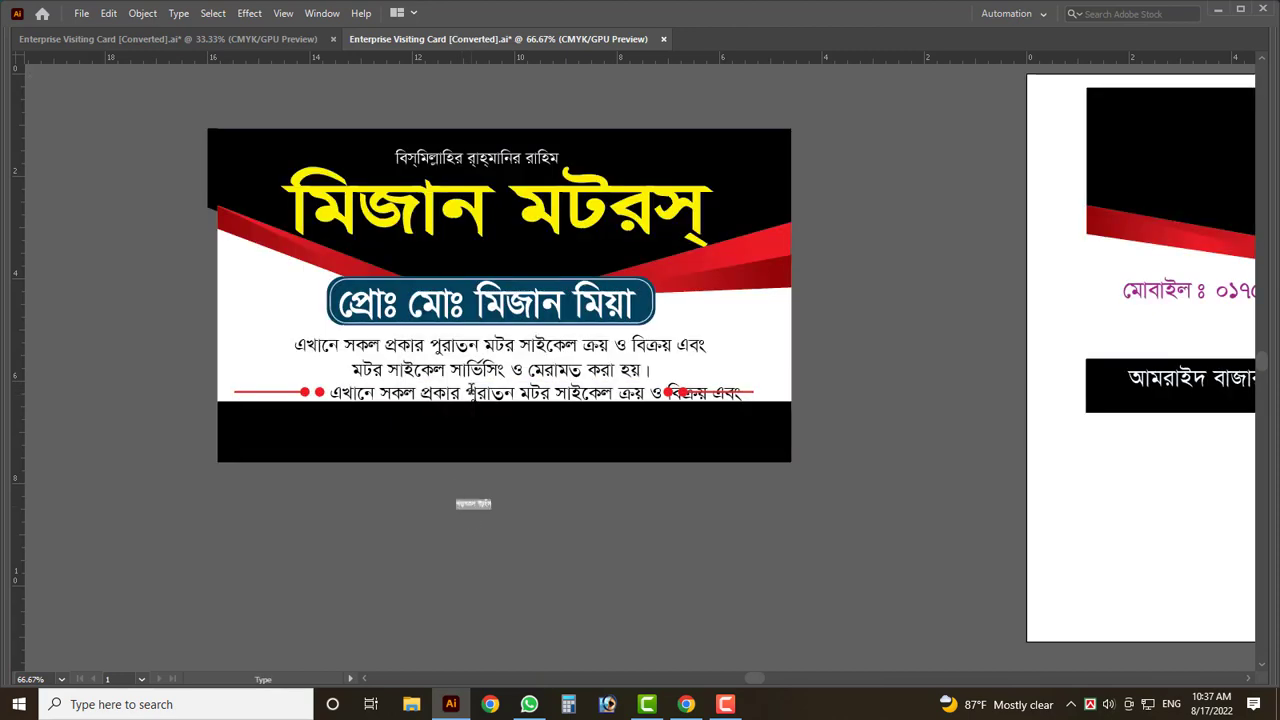
key(Escape)
key(Delete)
drag(487, 397, 492, 537)
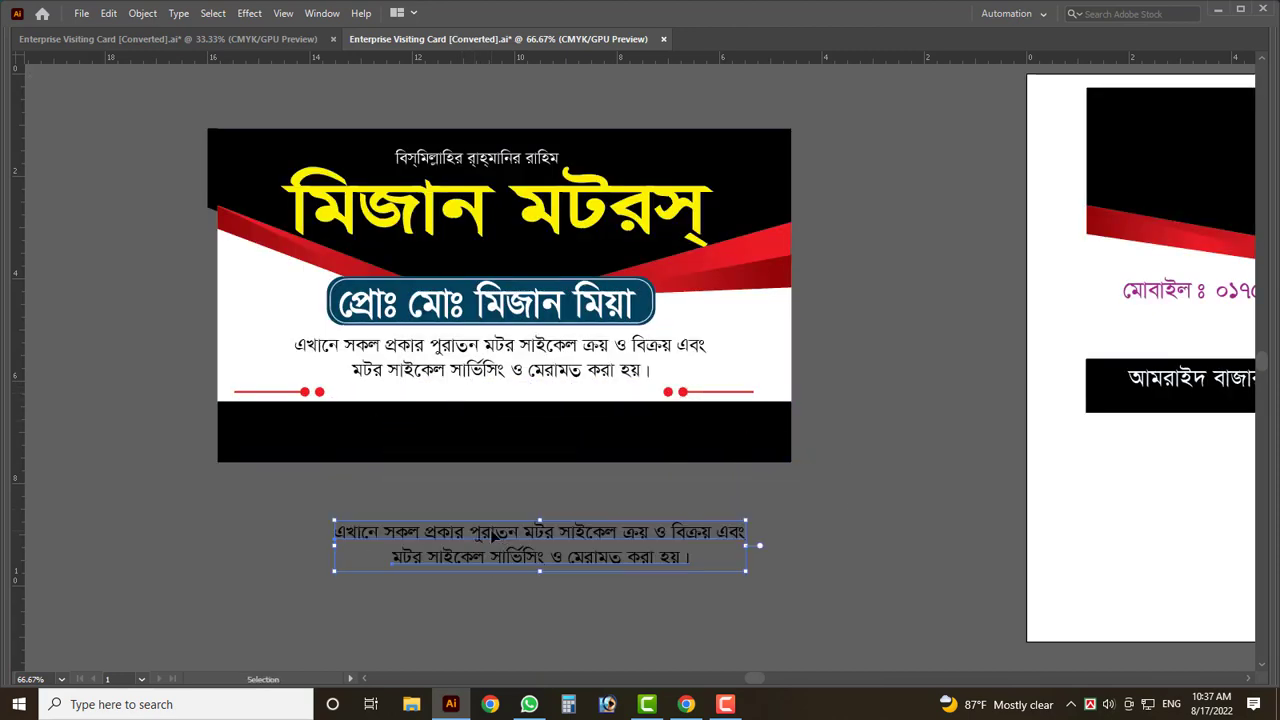
- Ungroup the duplicated text and move its second line between the lower red ornaments
scroll(494, 538, up, 2)
right_click(494, 538)
key(Escape)
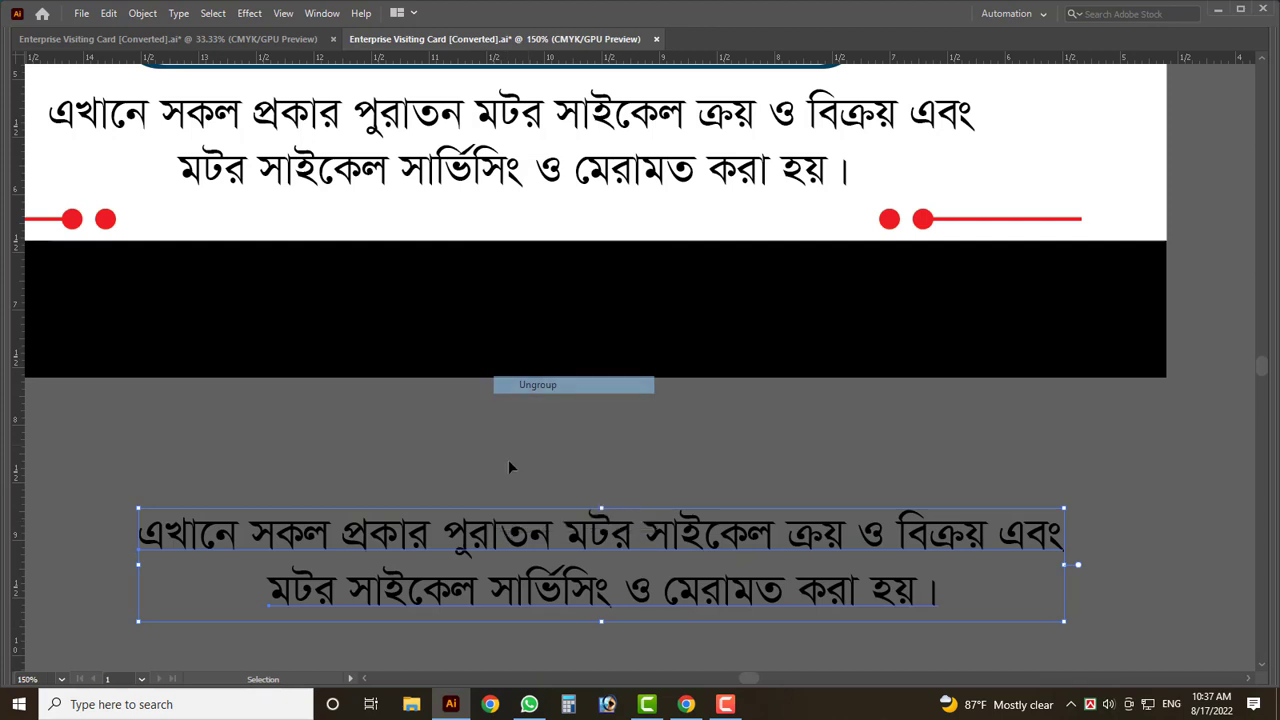
click(508, 459)
drag(539, 598, 441, 228)
- Type a বিঃ দ্রঃ lead-in at the start of the moved line, fixing a mistyped character
key(t)
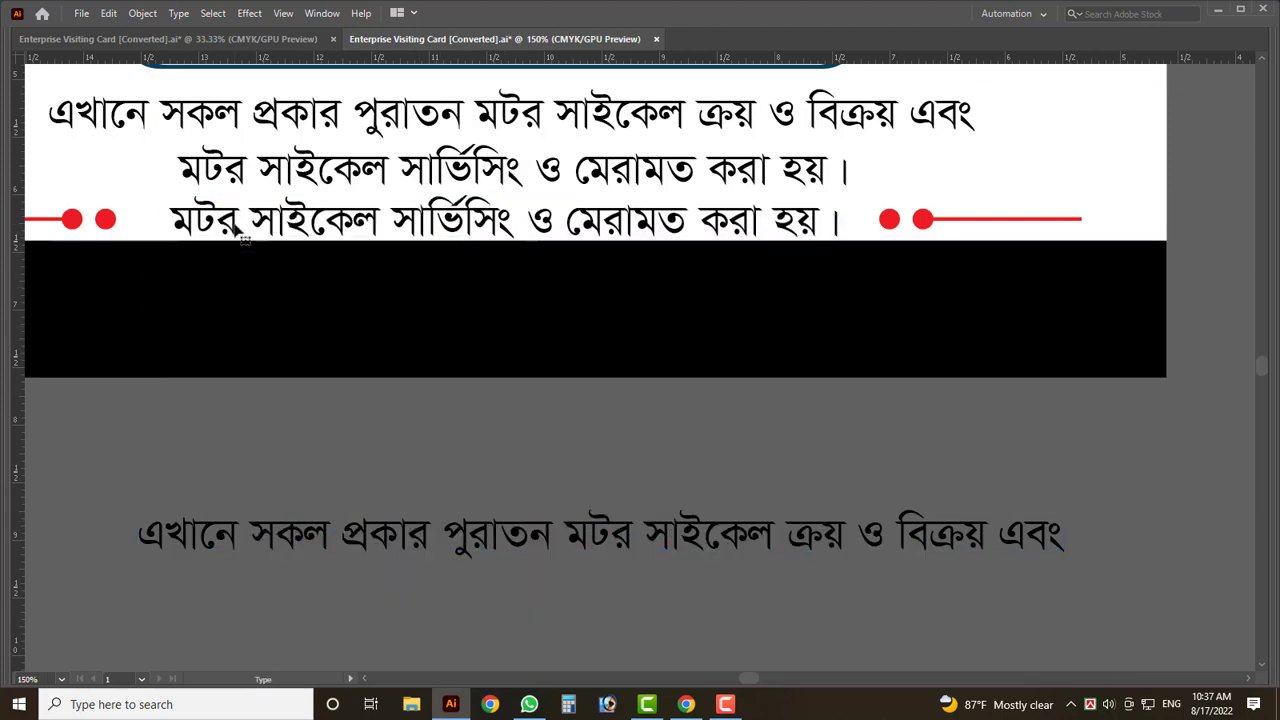
text(বিং)
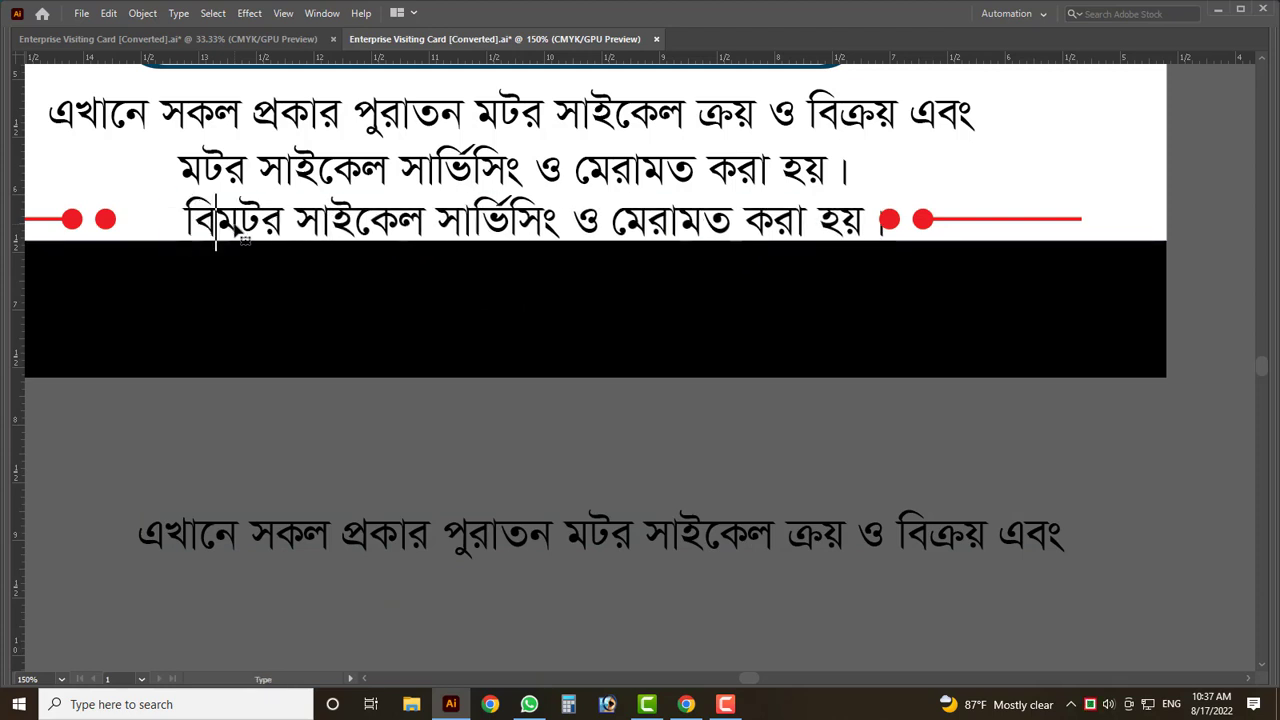
text( দও)
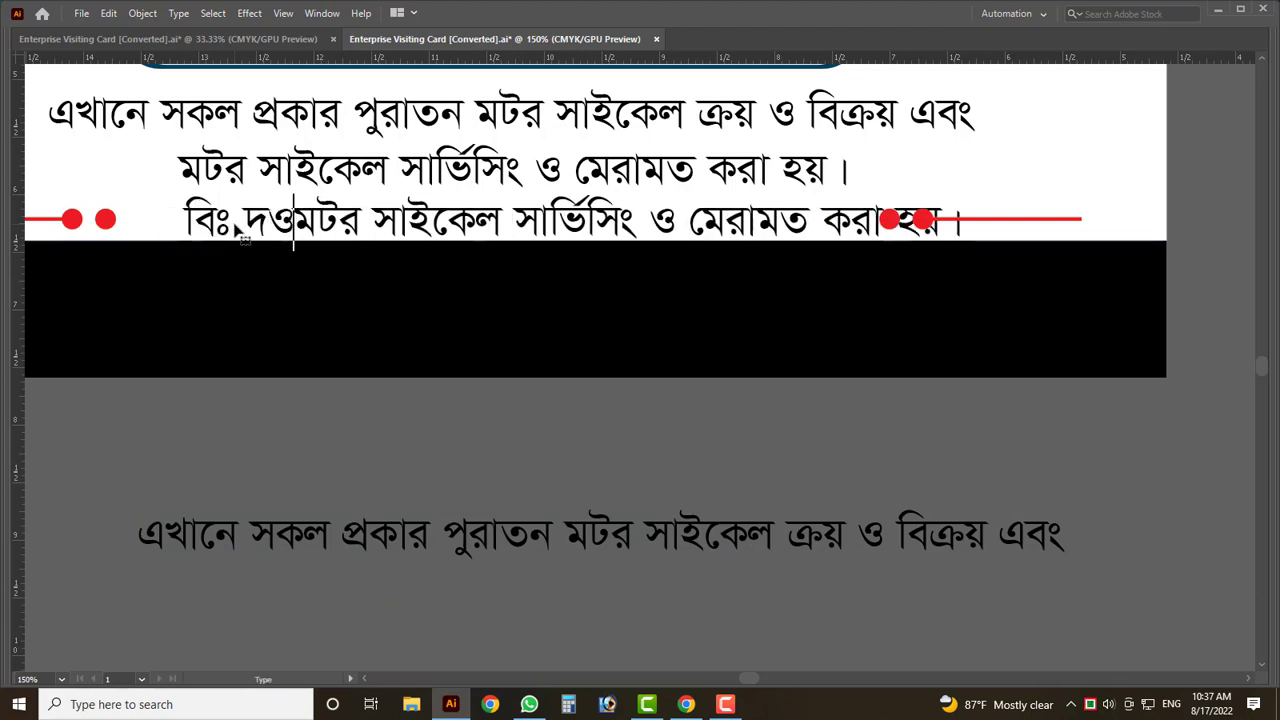
key(BackSpace)
text(্রঃ)
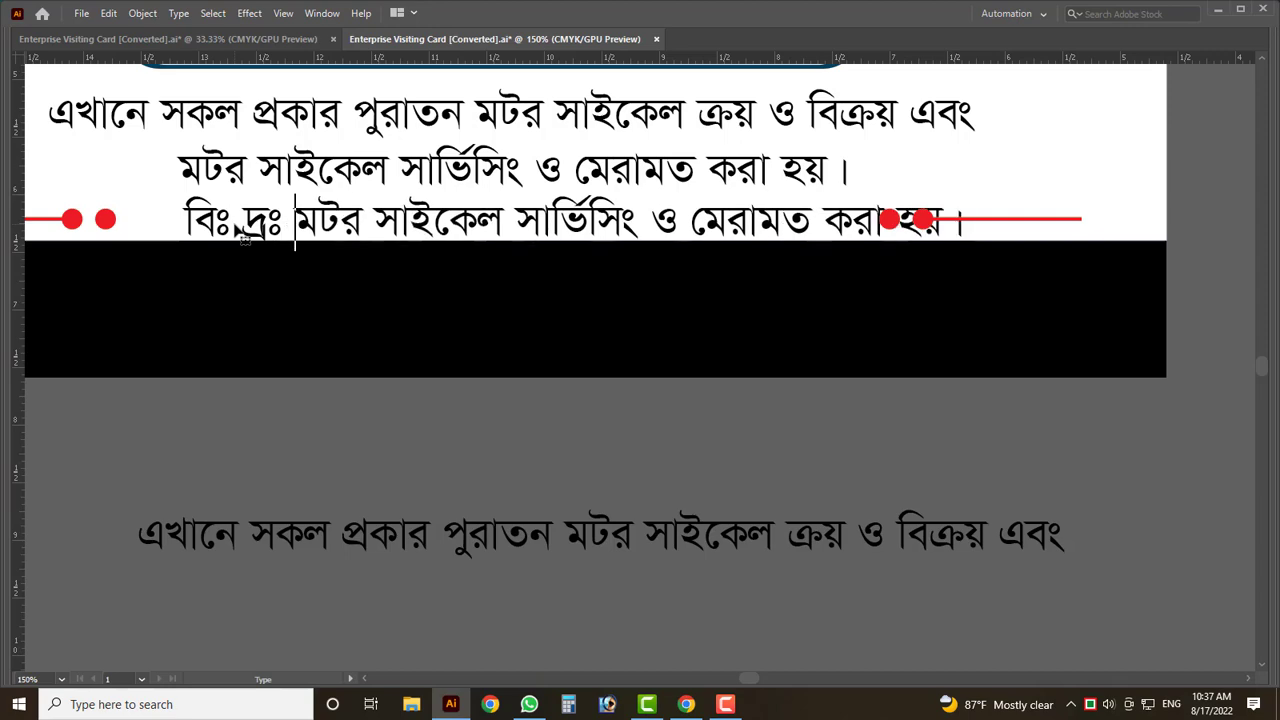
key(Escape)
- Select the line's বিঃ দ্রঃ prefix and retype it as 'বিঃ দ্রঃ'
scroll(240, 240, up, 2)
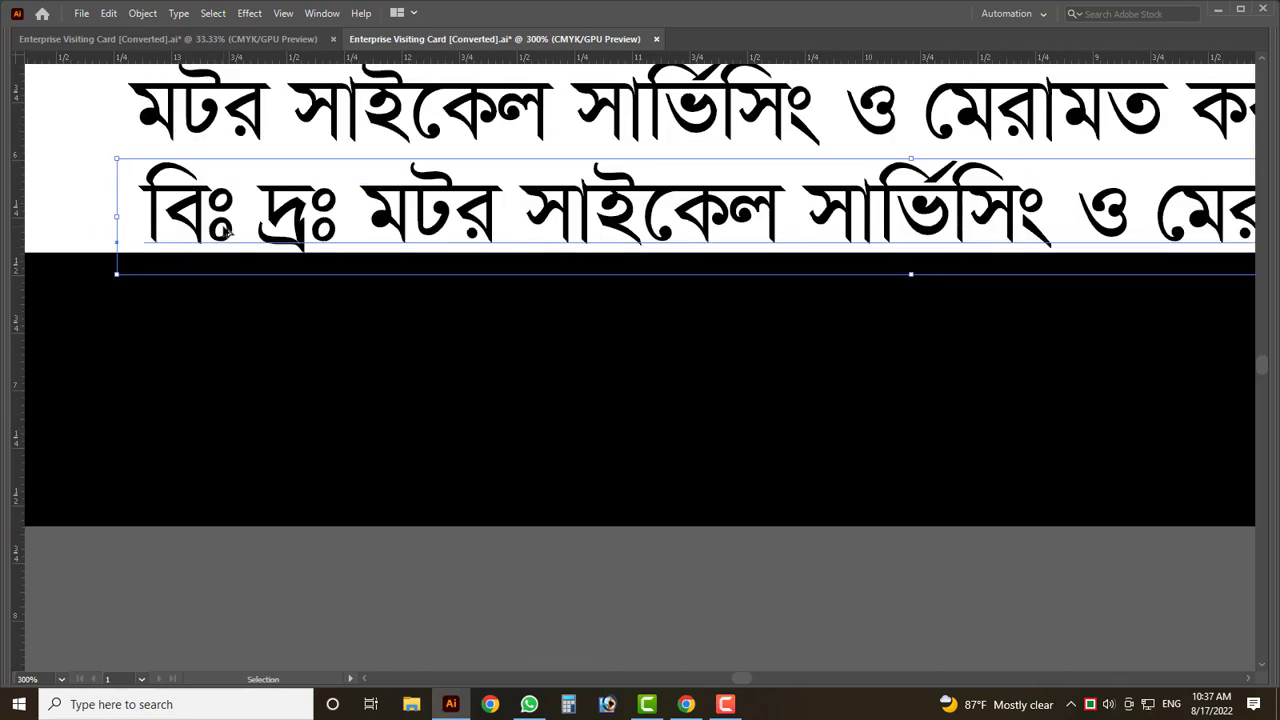
scroll(255, 243, down, 2)
double_click(234, 226)
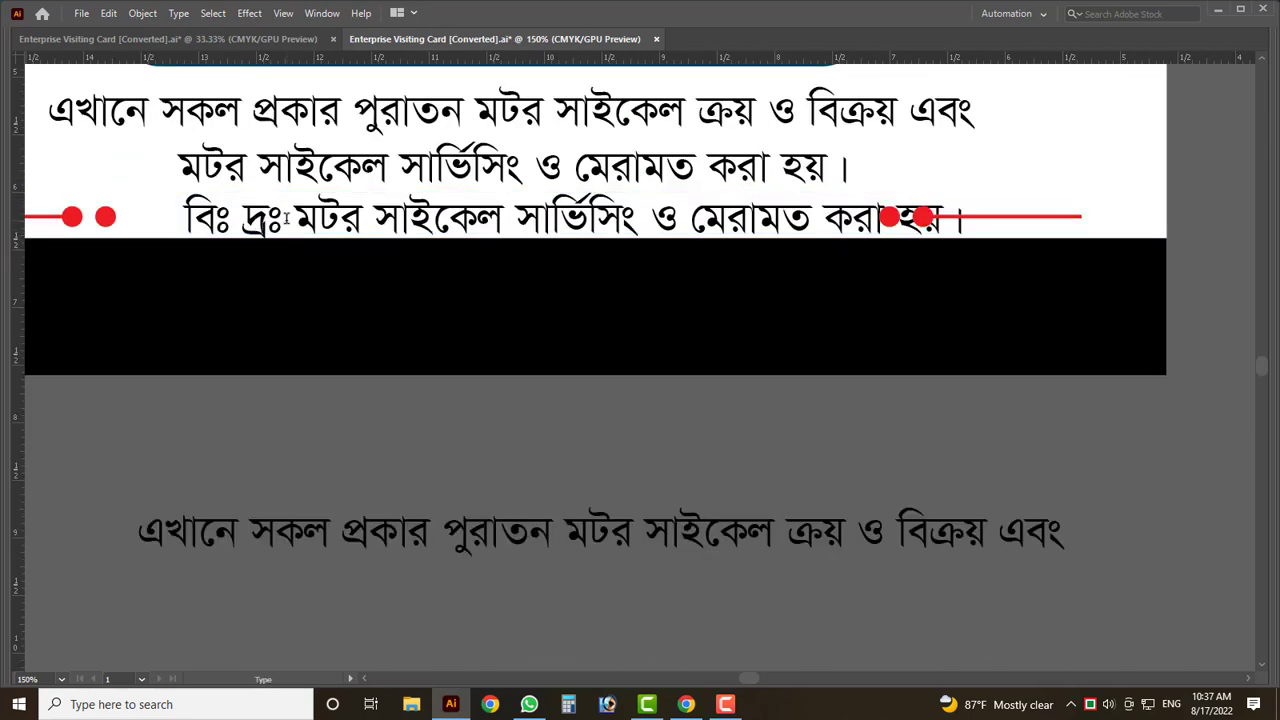
drag(286, 218, 154, 221)
key(BackSpace)
text(বি)
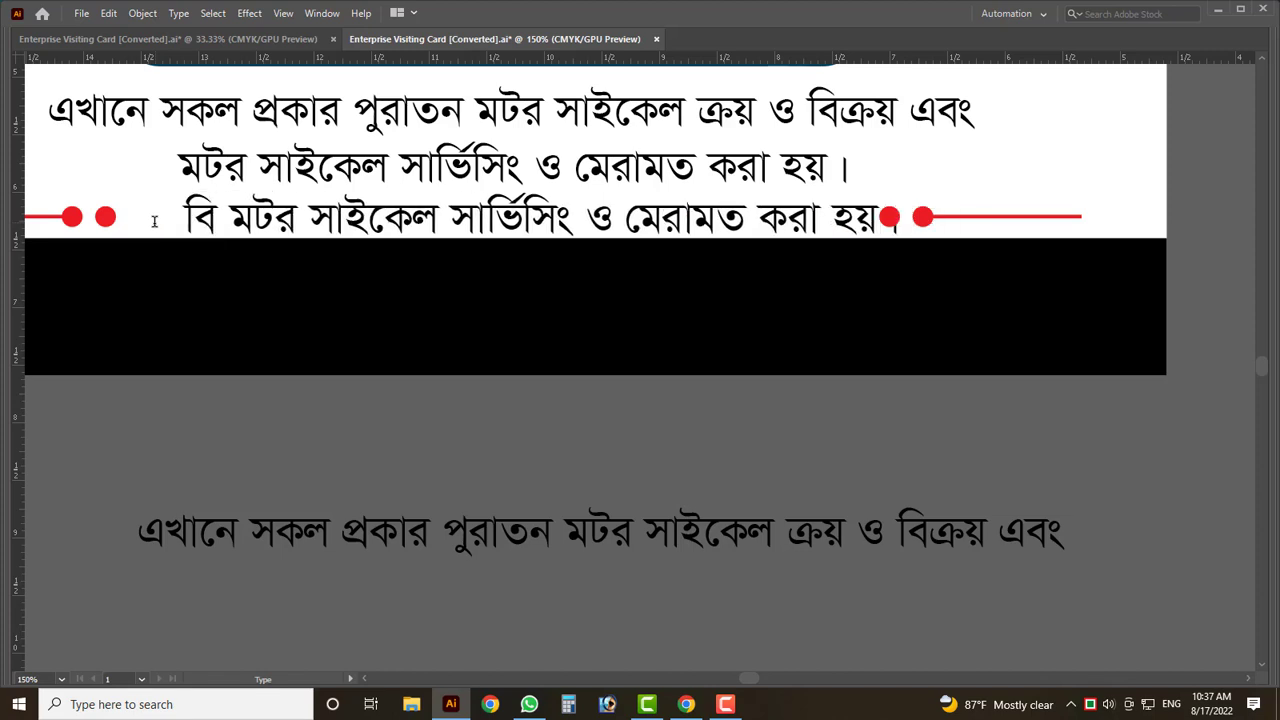
text(ঃ দ্রঃ)
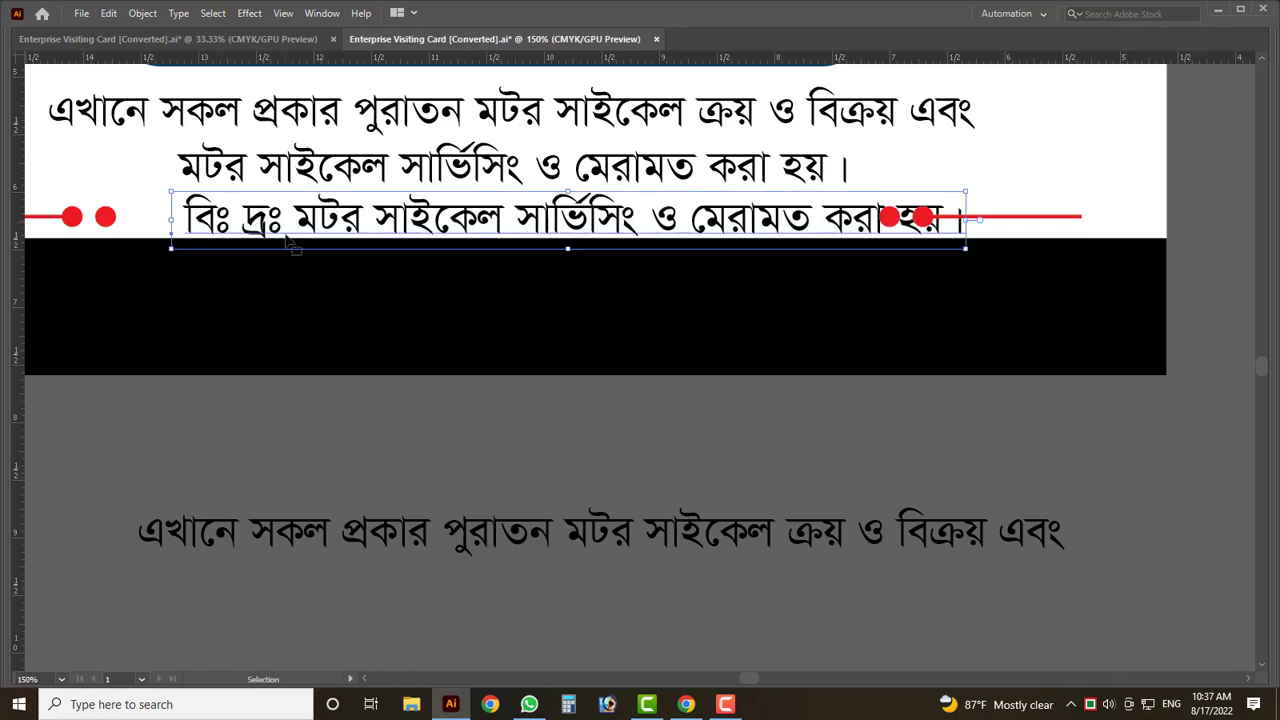
- Make the note line Bold and turn its colour red by removing black and raising magenta
key(ctrl+a)
key(Escape)
key(Tab)
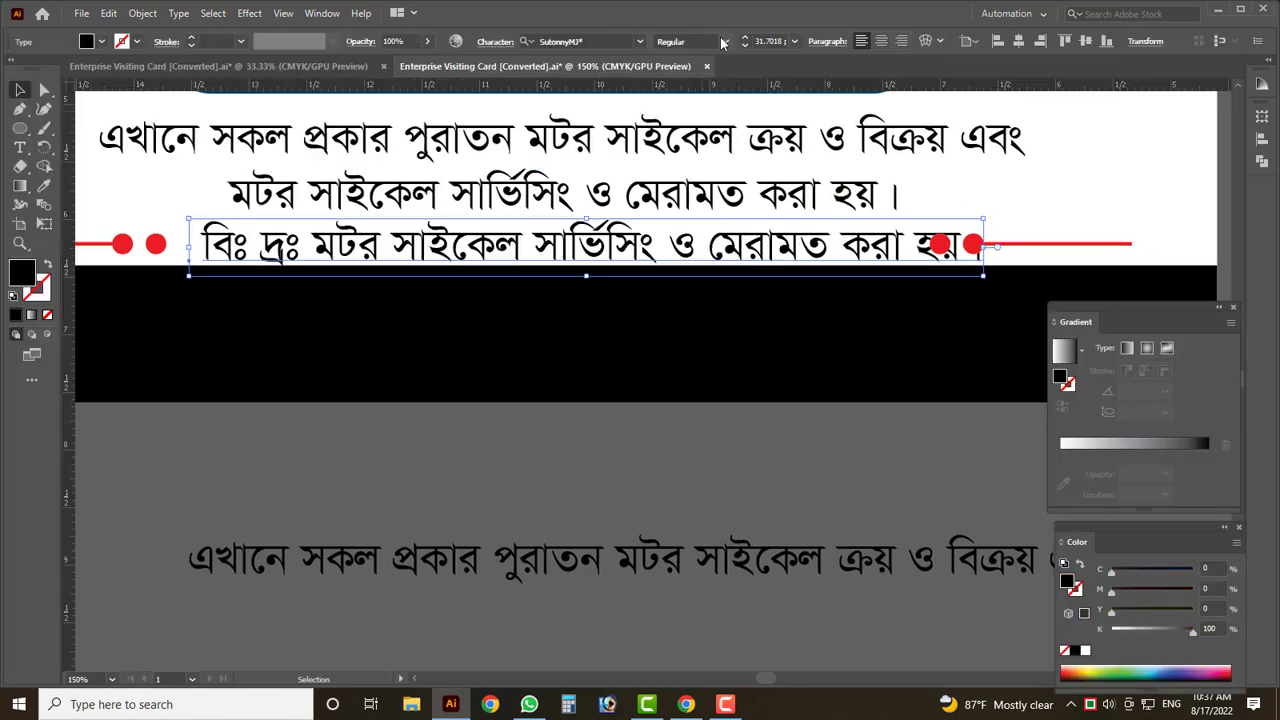
scroll(704, 41, down, 2)
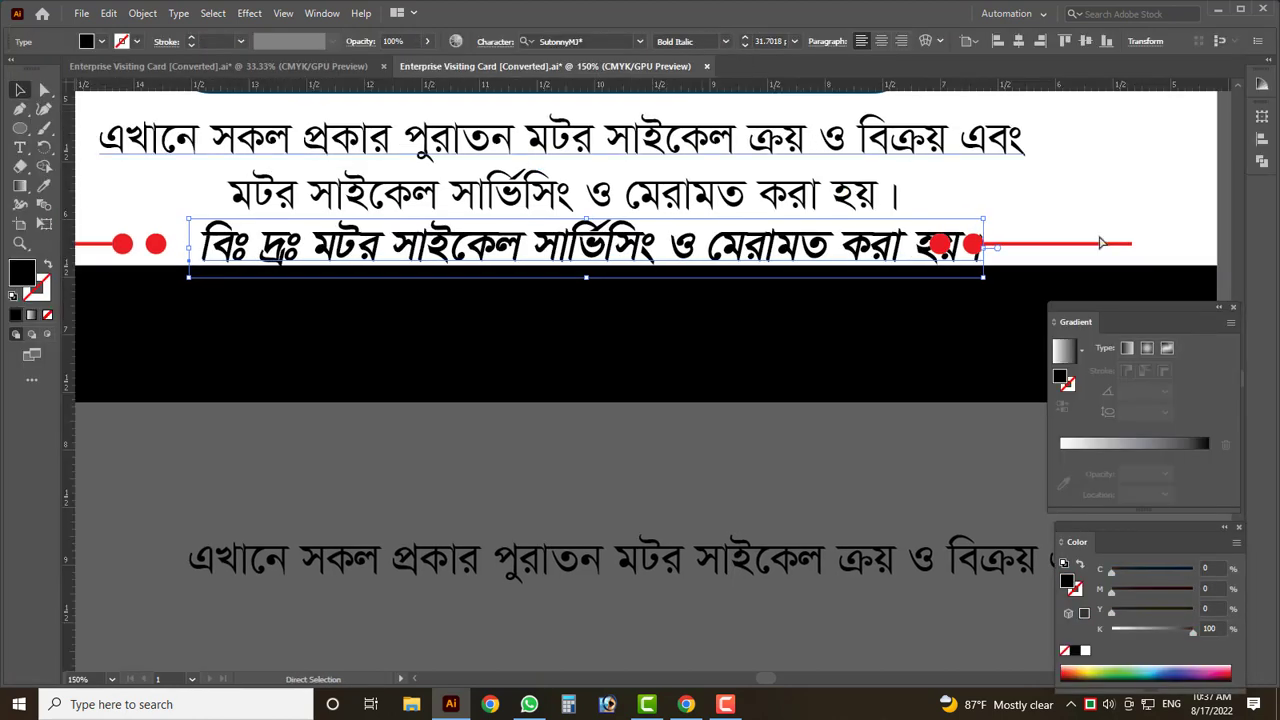
key(Up)
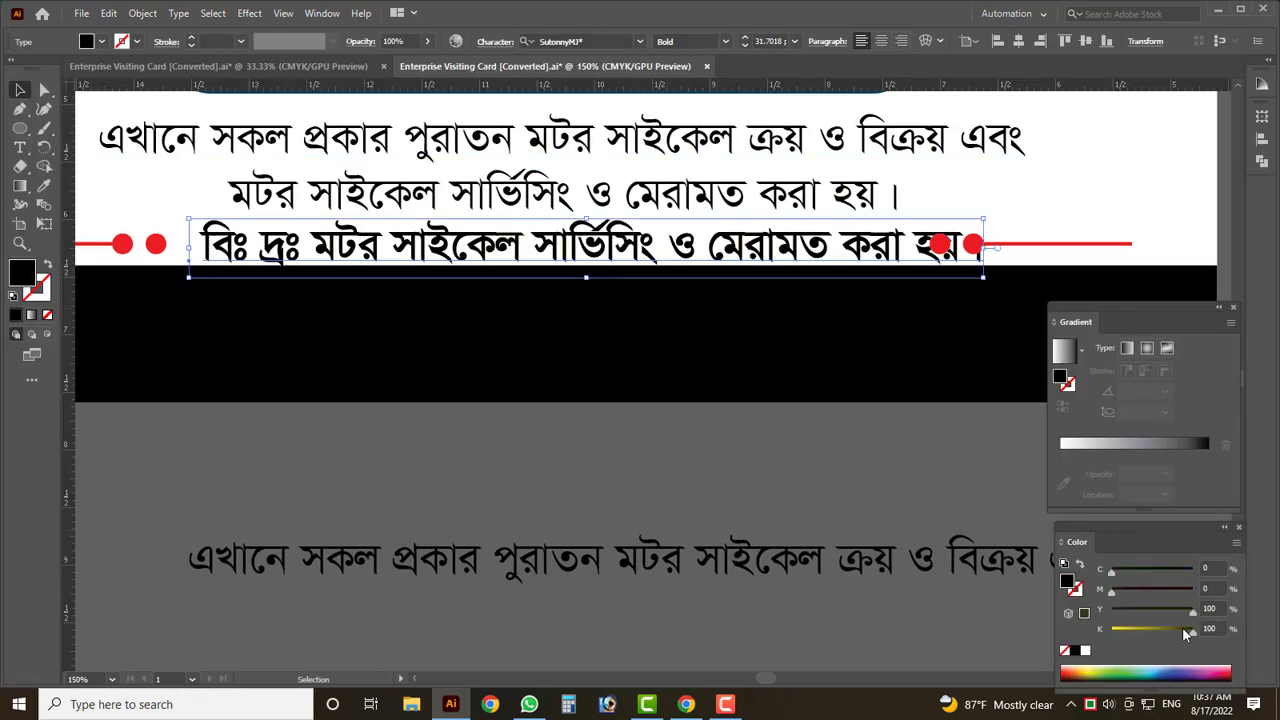
drag(1182, 627, 1108, 628)
click(1186, 588)
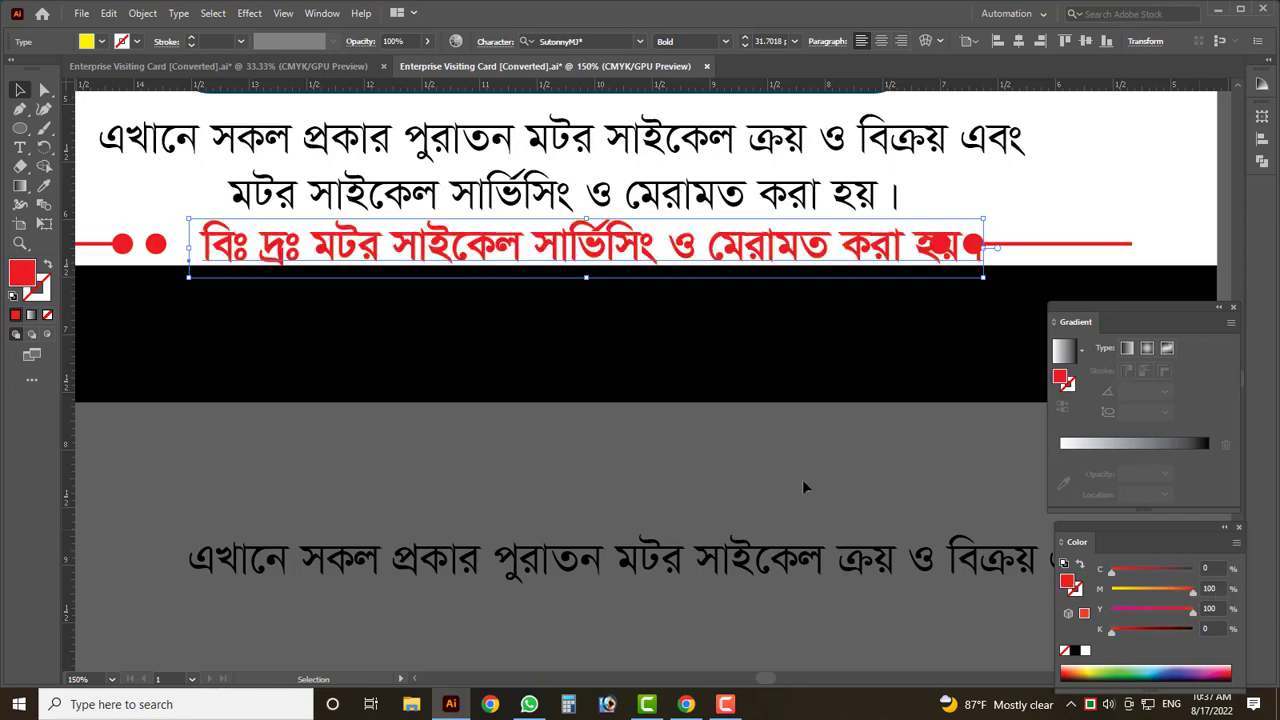
- Zoom out to view the whole card and reselect the red note line
click(585, 443)
key(Tab)
key(ctrl+minus)
key(ctrl+minus)
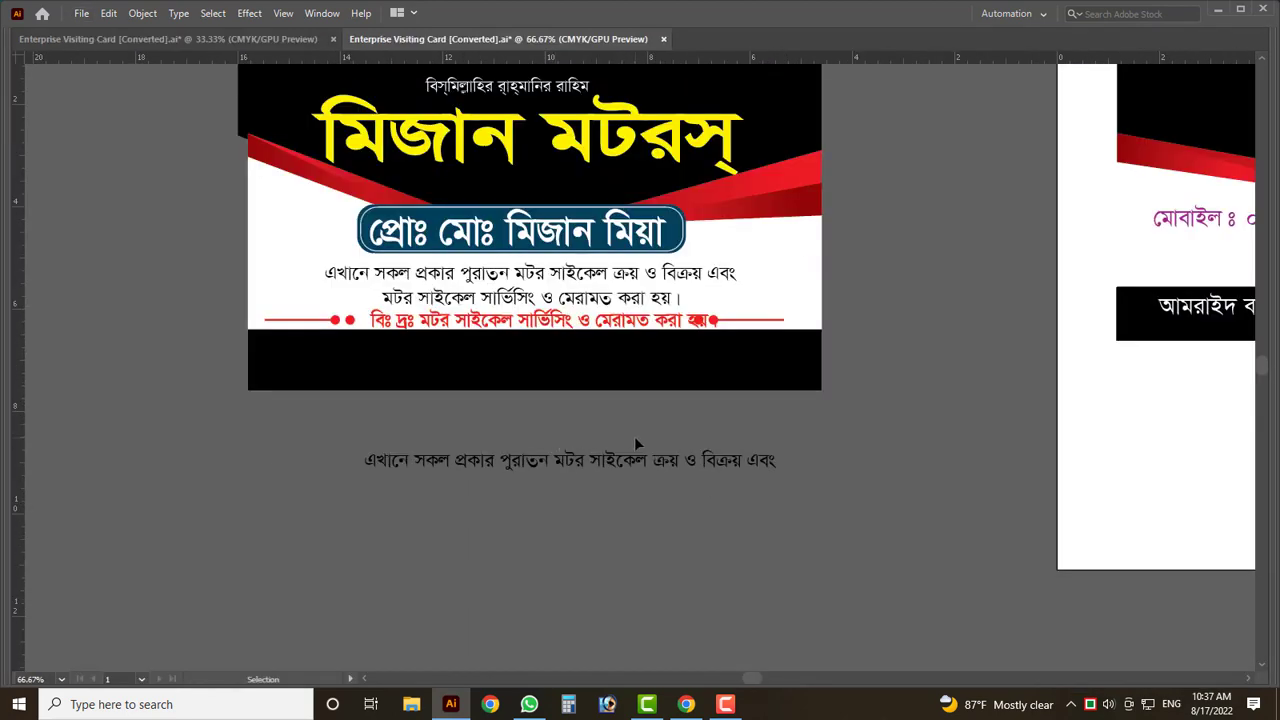
scroll(634, 436, up, 1)
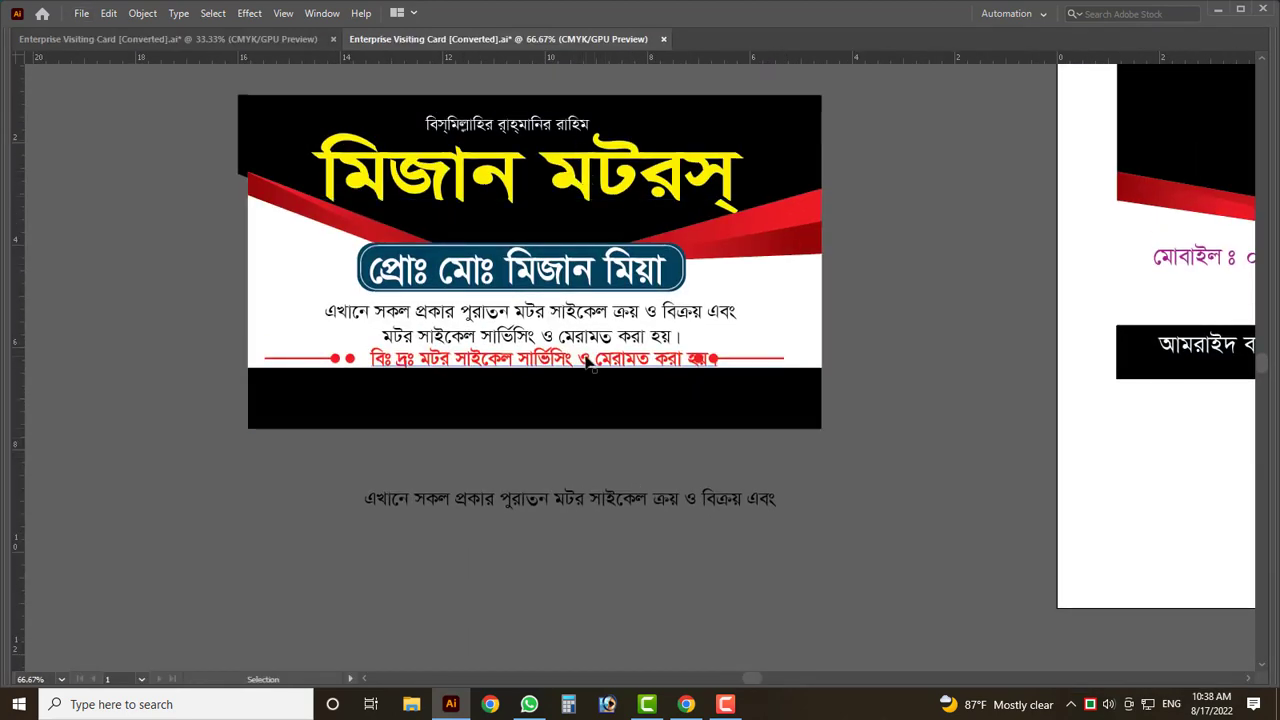
click(617, 362)
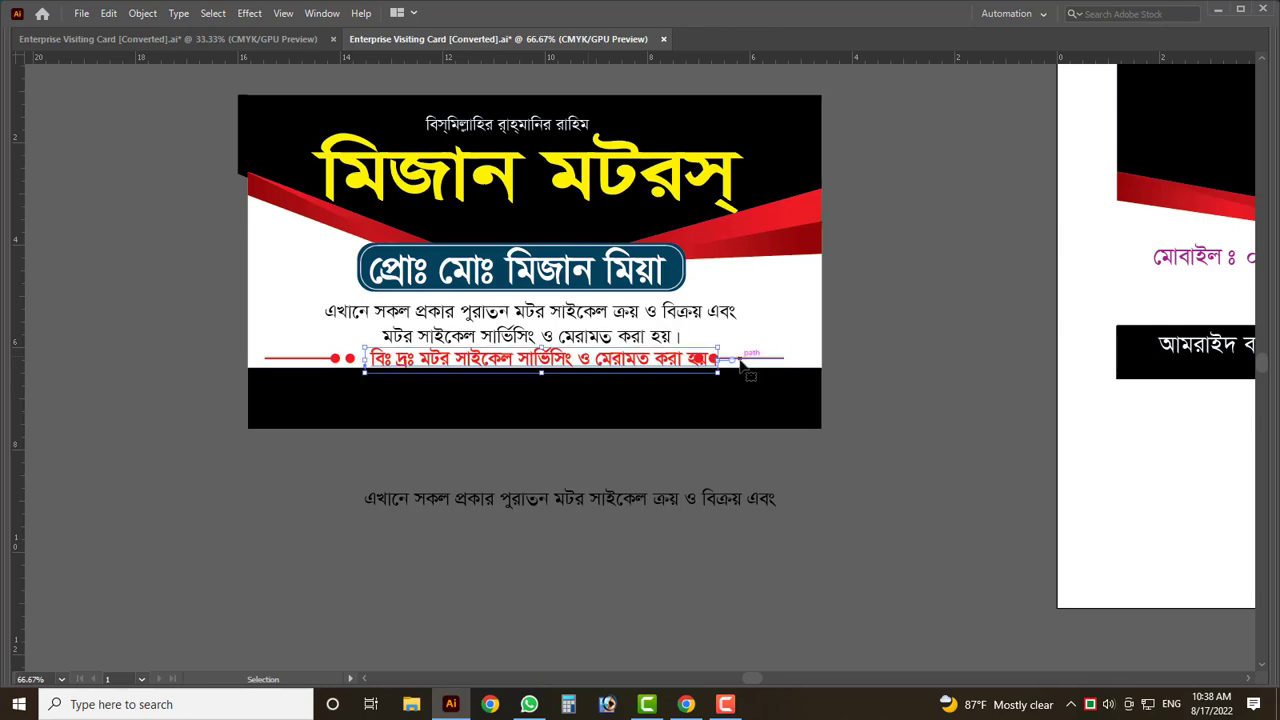
scroll(742, 368, up, 2)
click(808, 362)
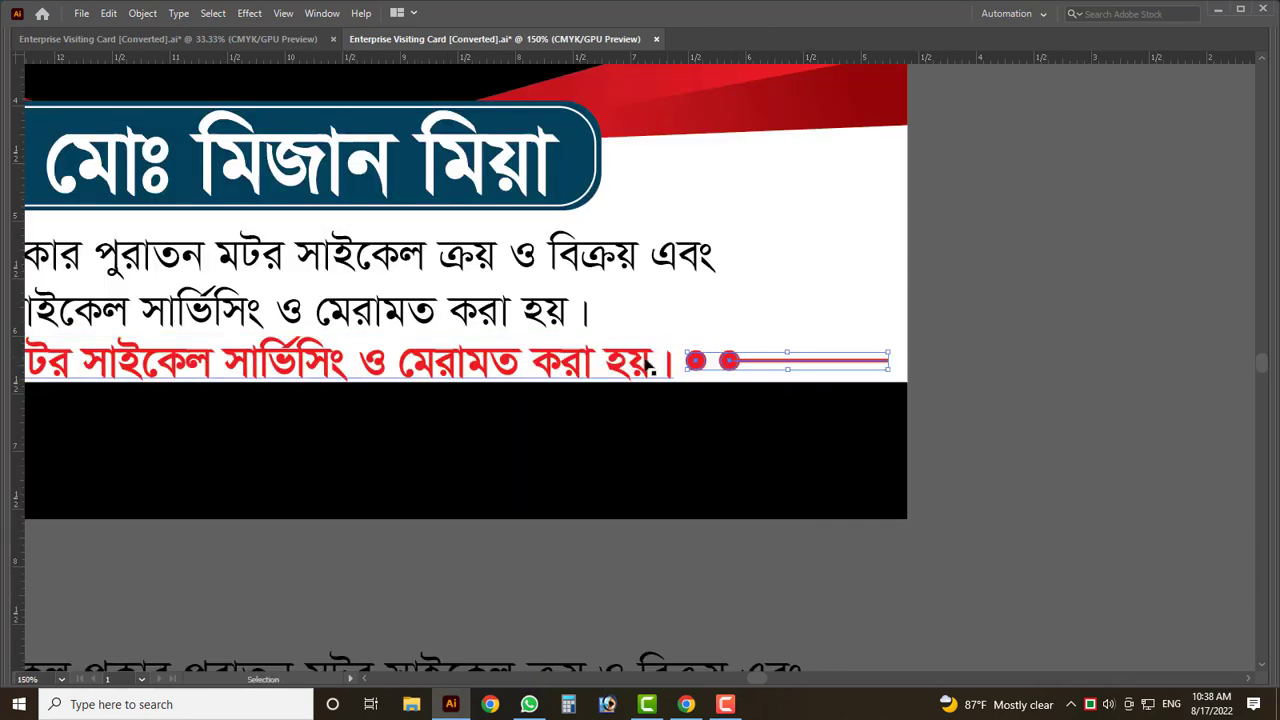
scroll(648, 366, down, 2)
scroll(517, 366, up, 2)
click(517, 366)
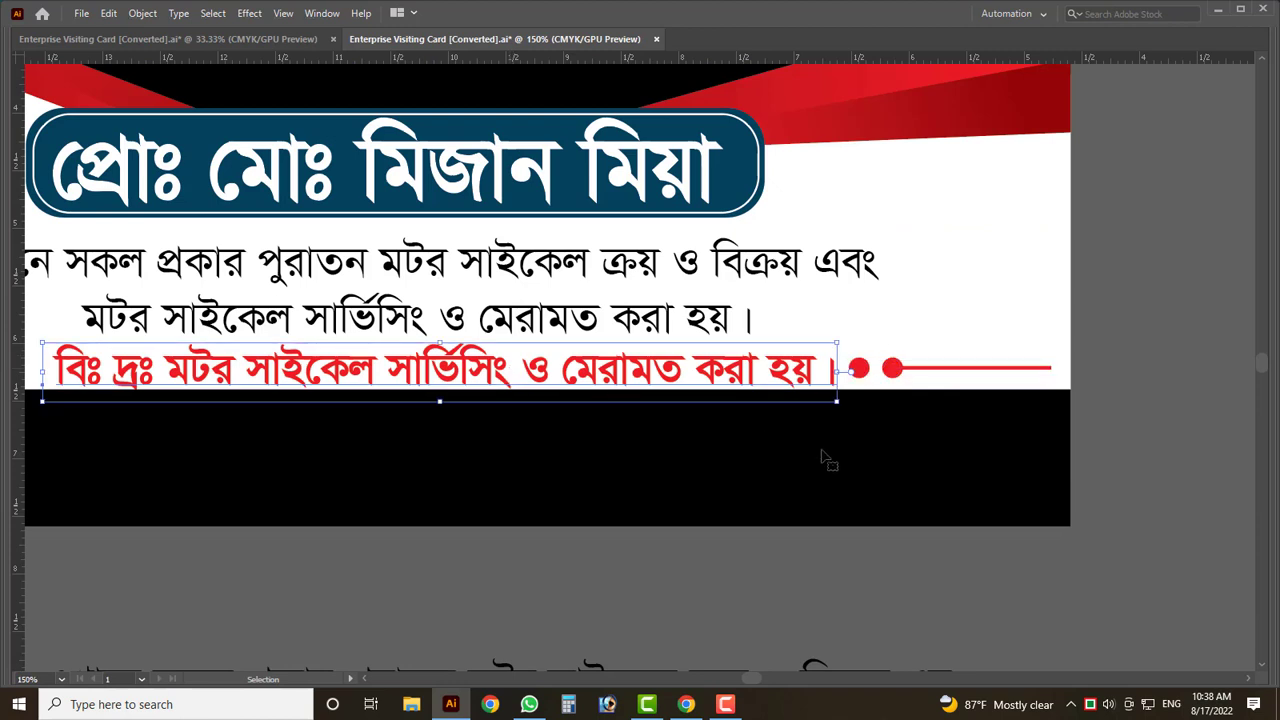
- Recolour the note text a deep red from the Color panel, then fit the card in view
key(F6)
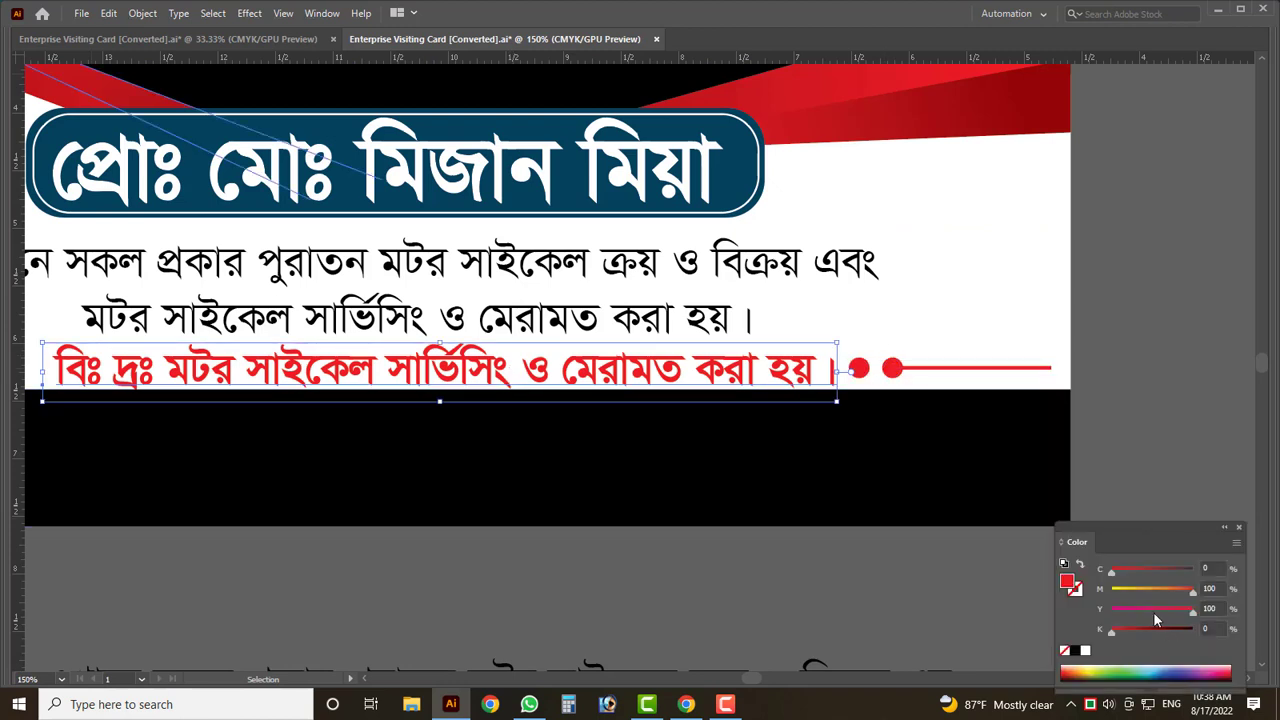
click(1177, 670)
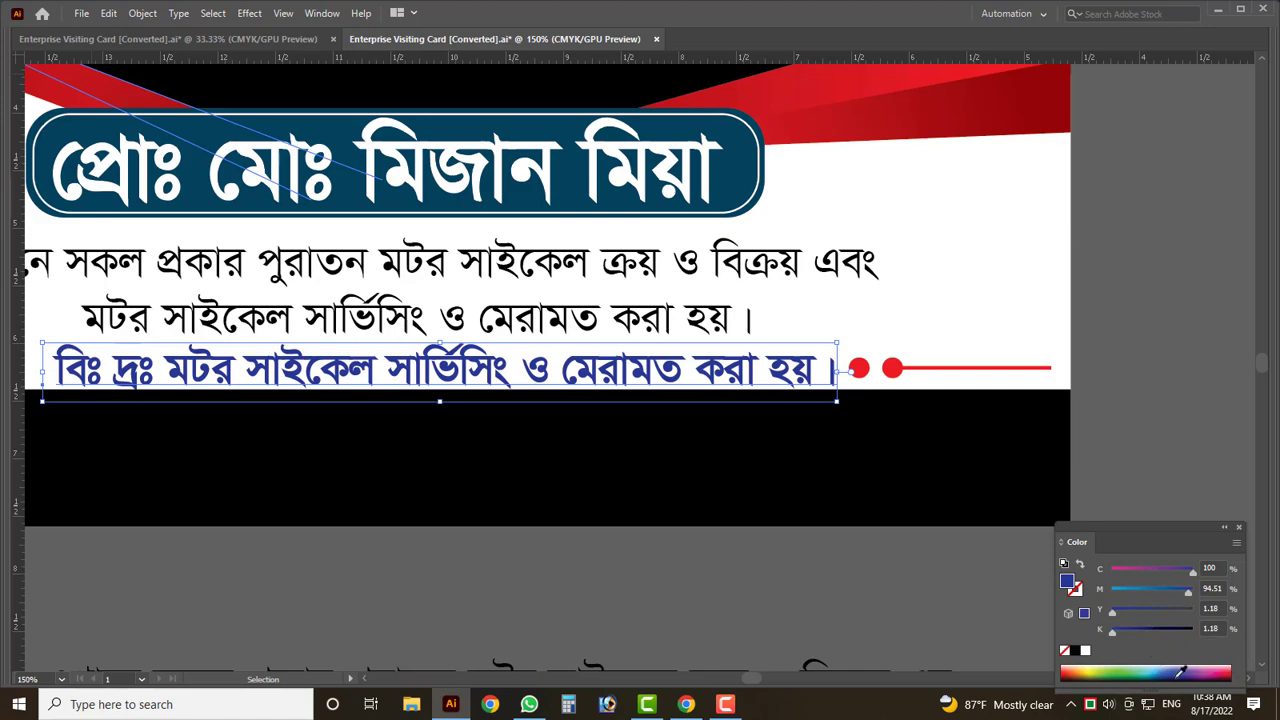
click(1229, 670)
click(792, 600)
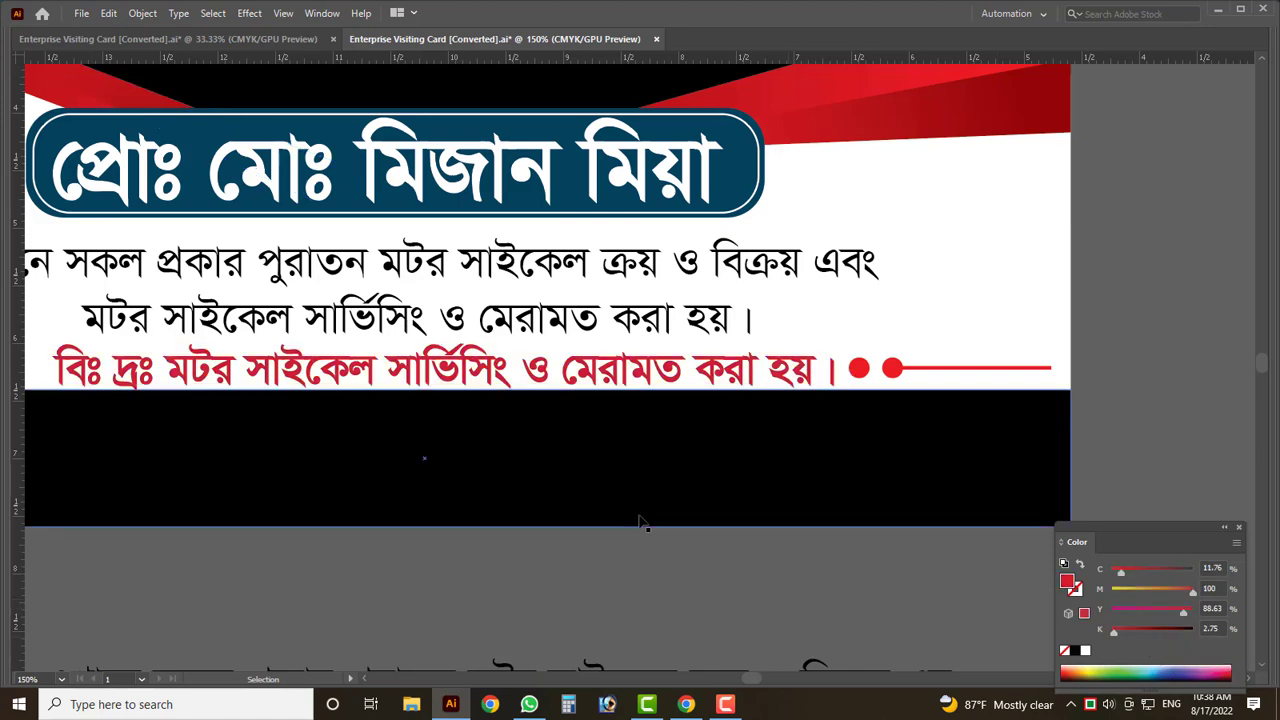
key(ctrl+0)
key(Tab)
scroll(545, 410, up, 3)
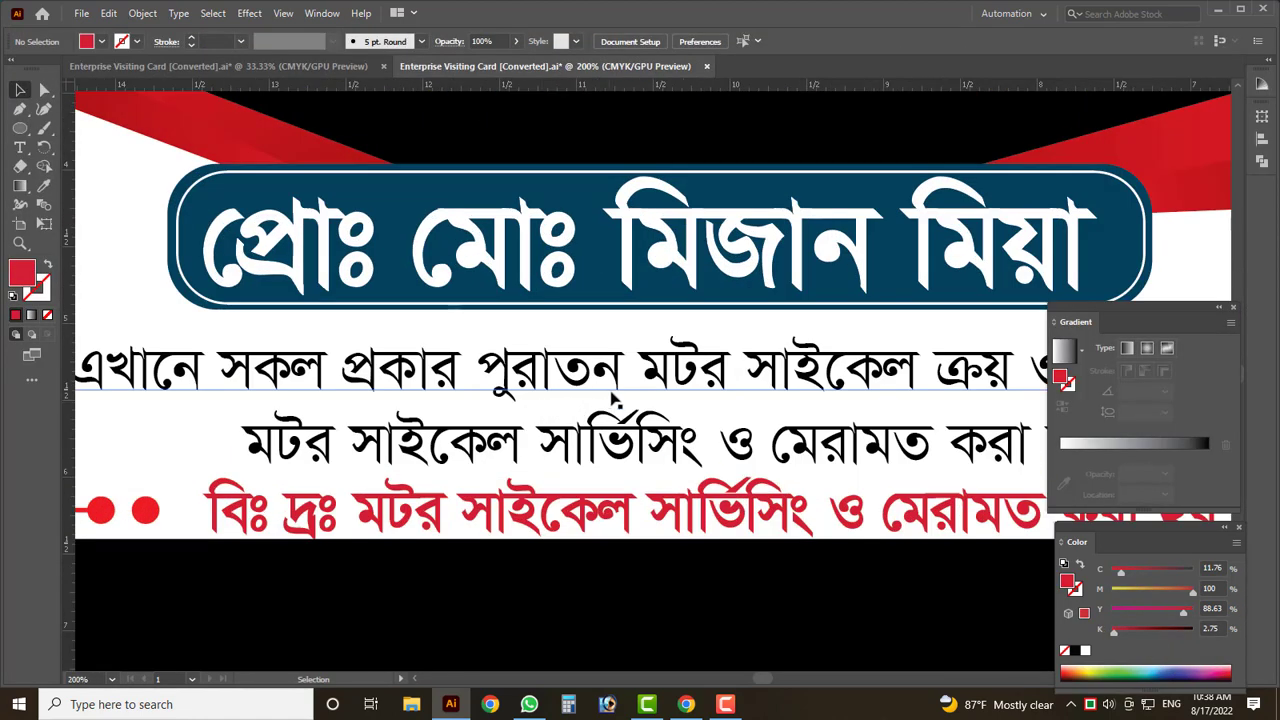
- Select the proprietor's name in the navy pill and undo an accidental header change
click(560, 405)
scroll(560, 420, down, 1)
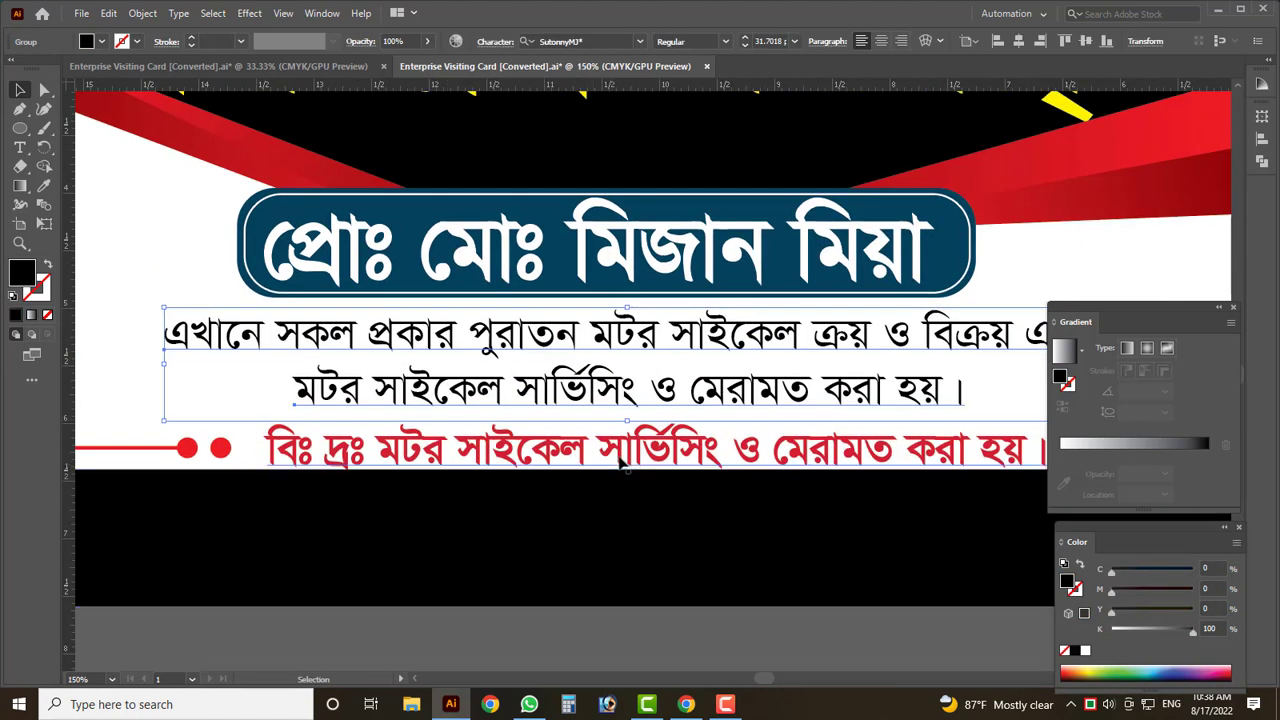
click(625, 455)
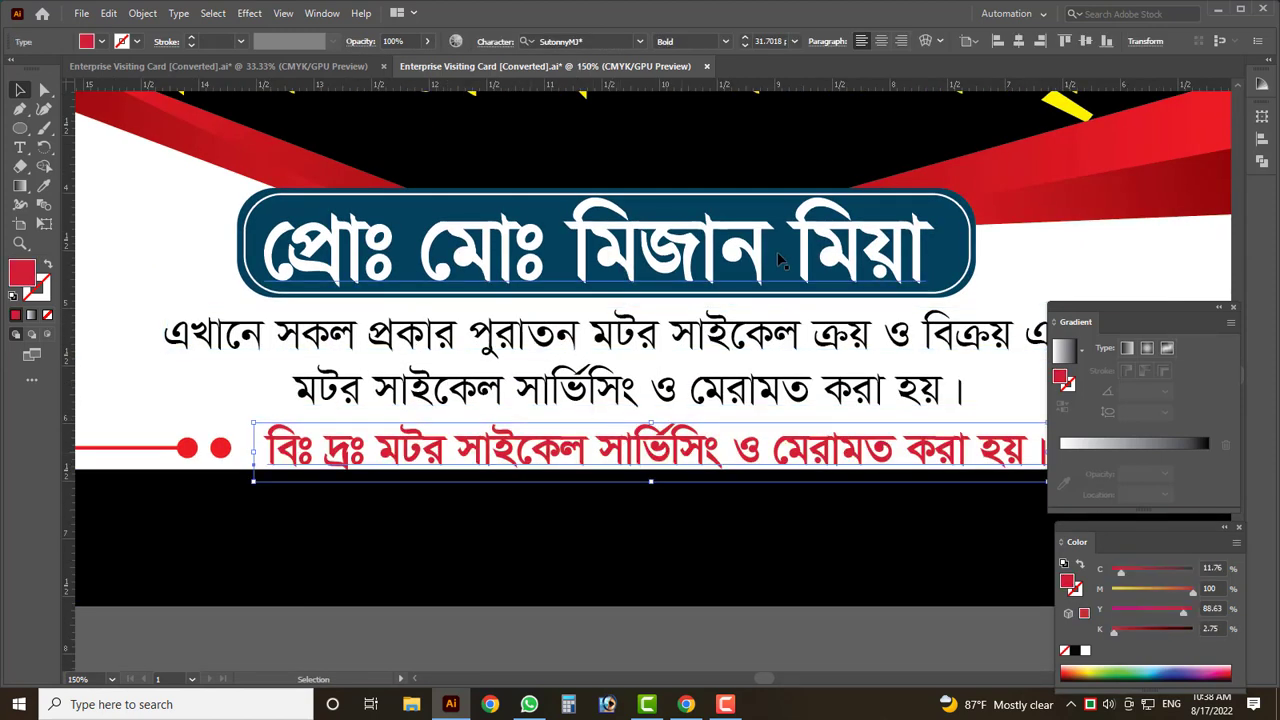
scroll(540, 345, up, 1)
click(812, 256)
key(ctrl+z)
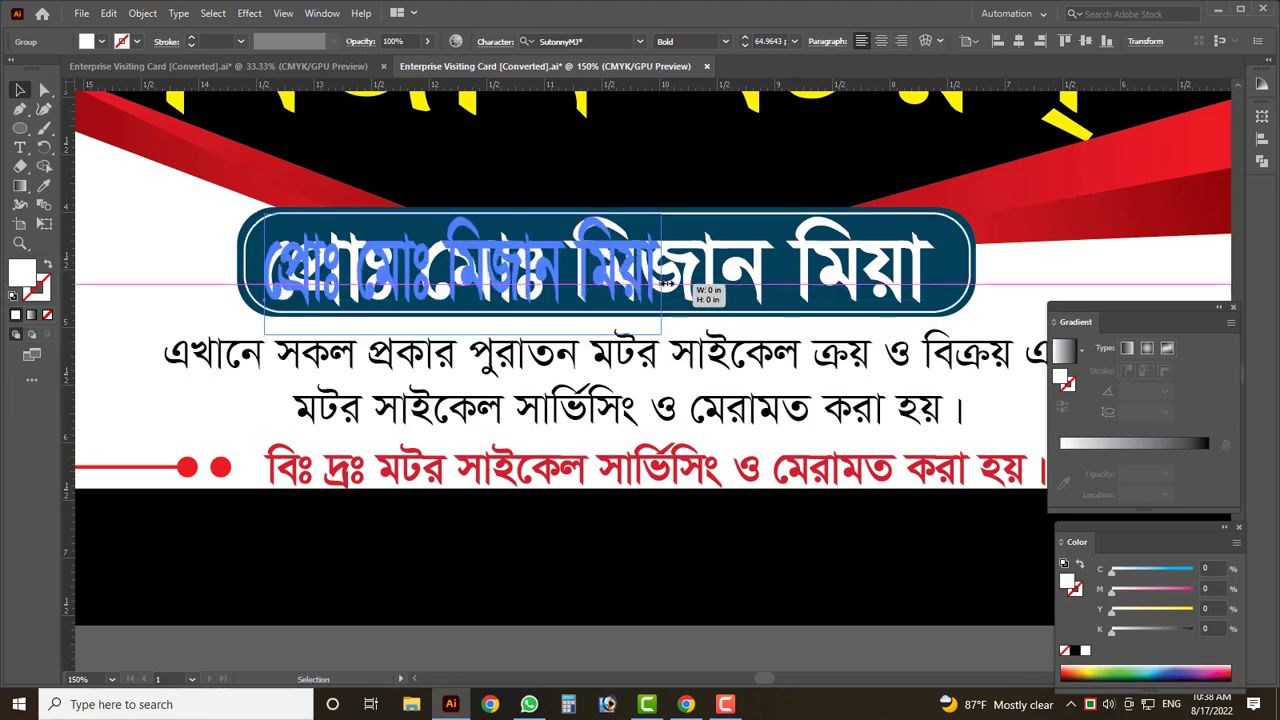
- Edit the proprietor's name inside the pill so it ends with '#', discarding a partially typed mobile number
double_click(655, 283)
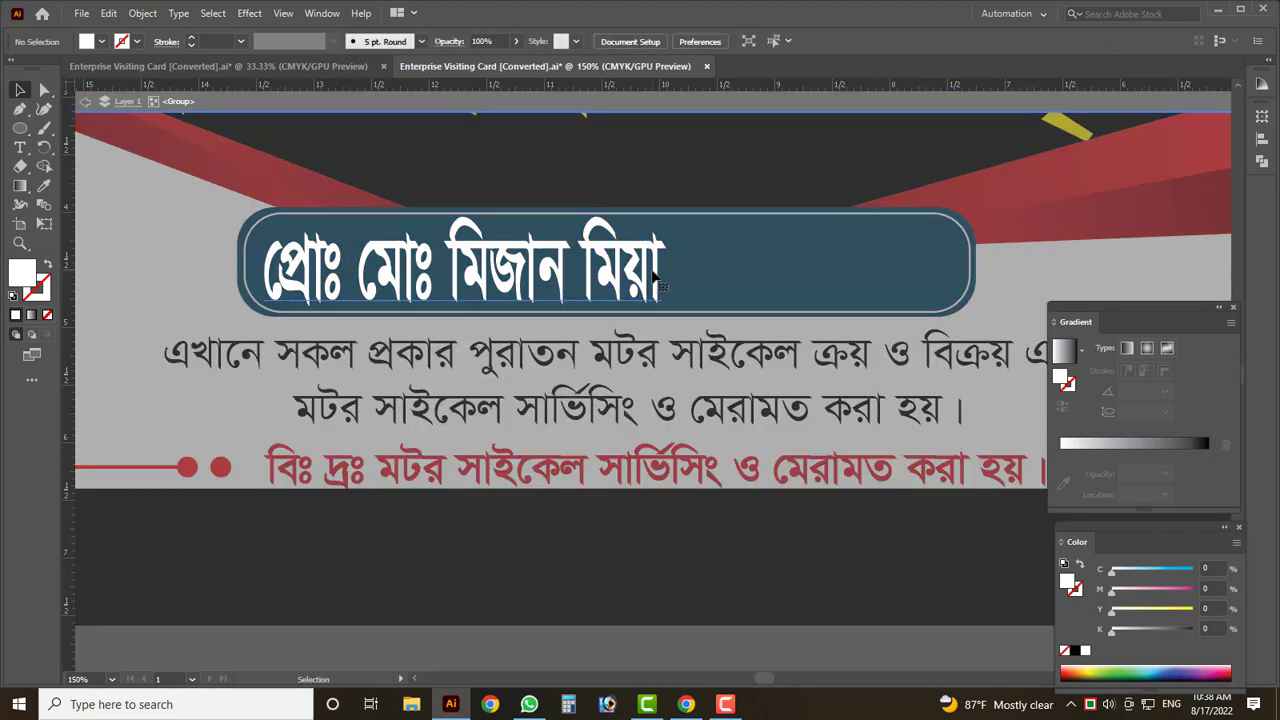
double_click(655, 283)
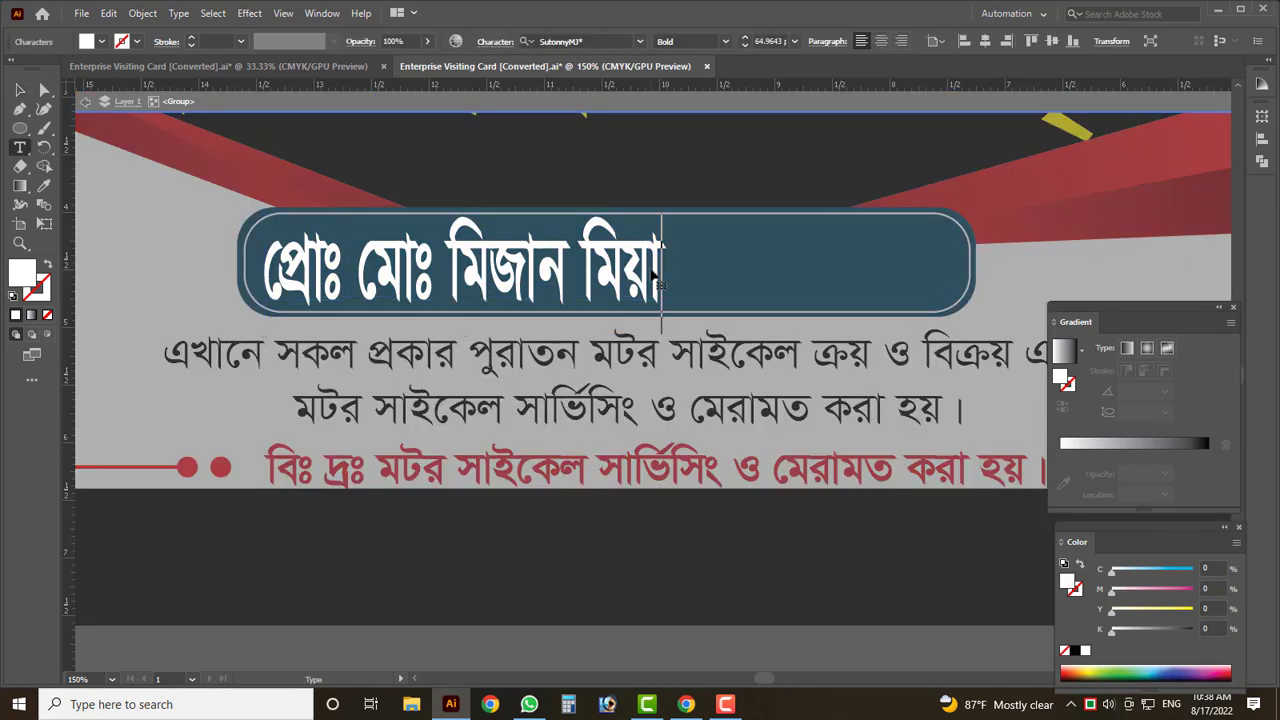
key(BackSpace)
text(#)
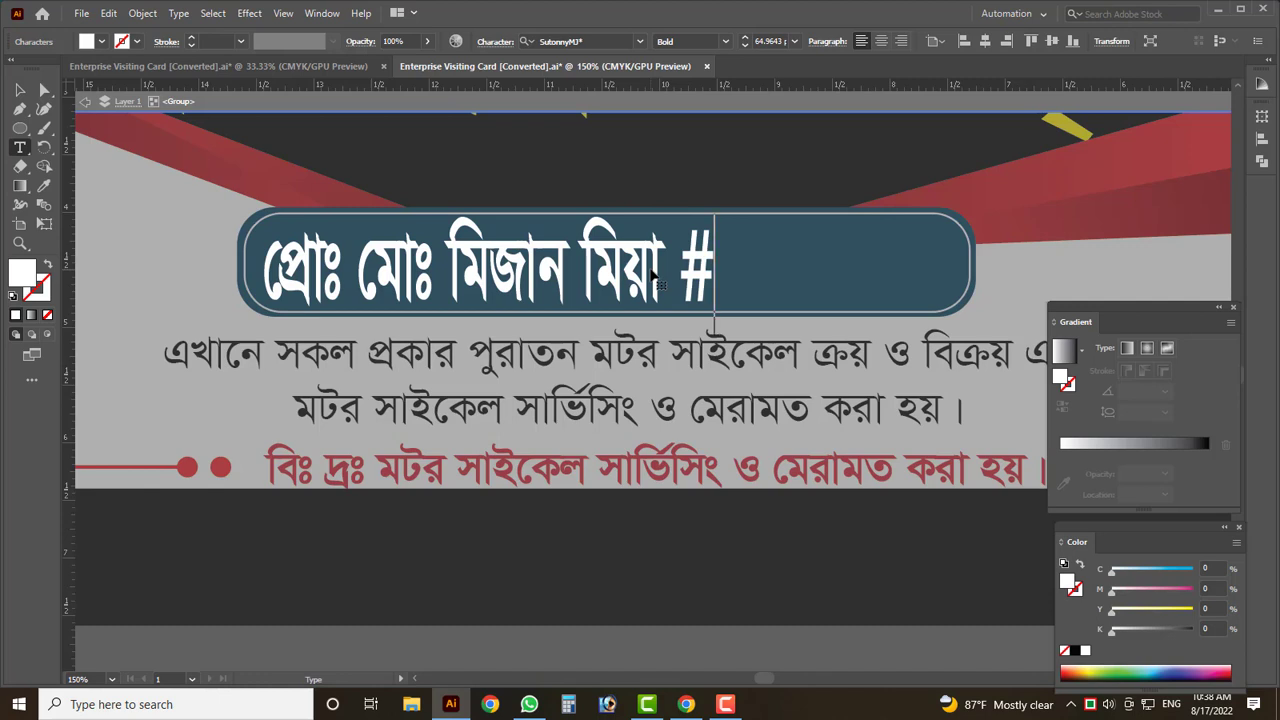
key(BackSpace)
key(BackSpace)
text(, )
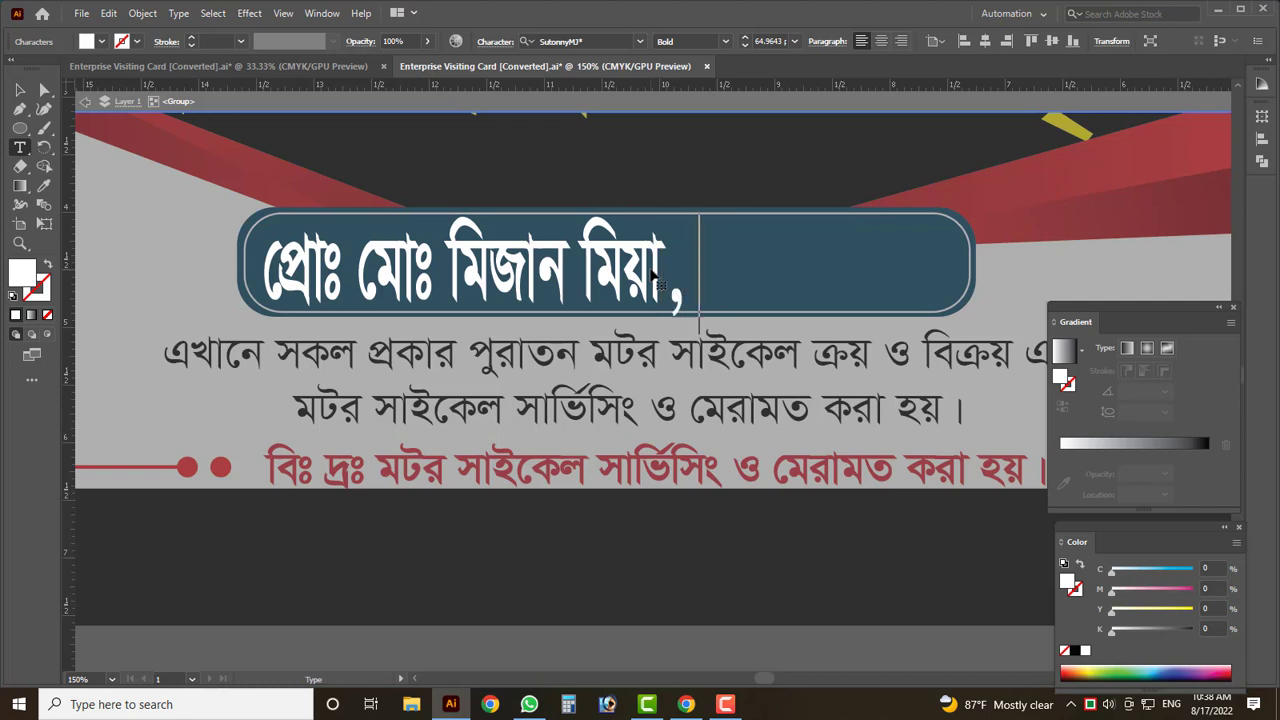
text(মো)
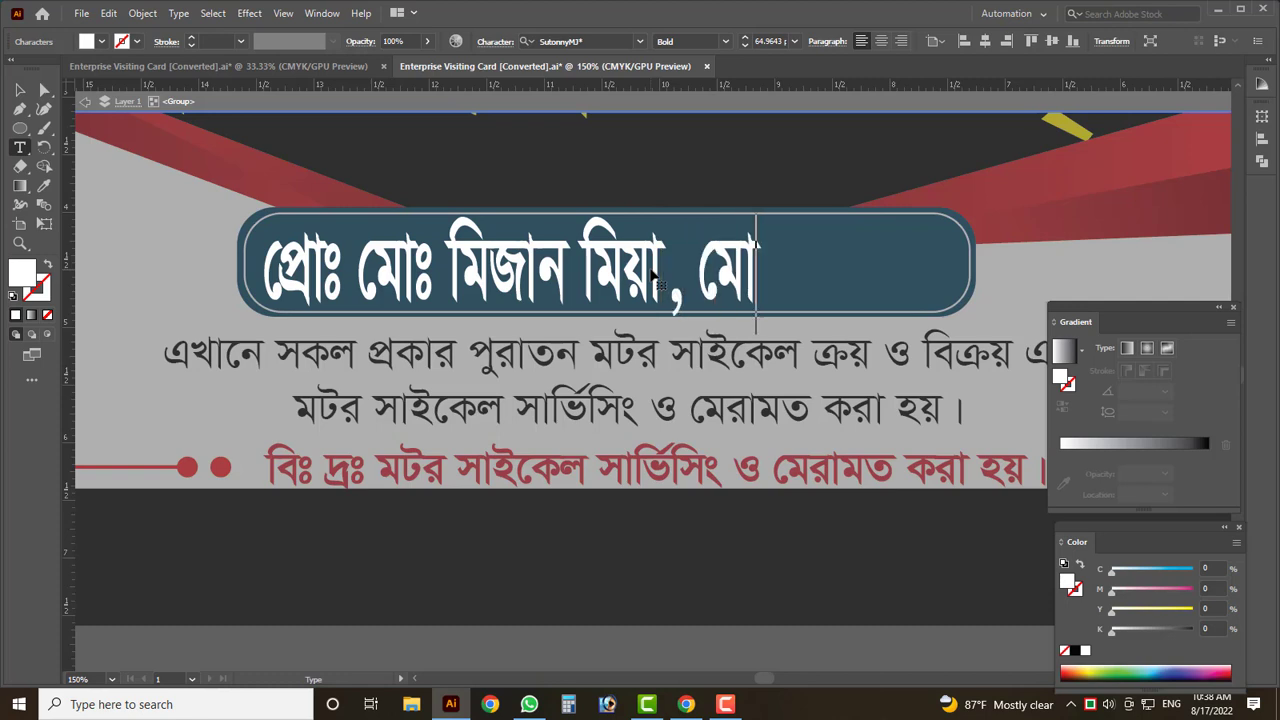
text(বা ০১৮৪৮)
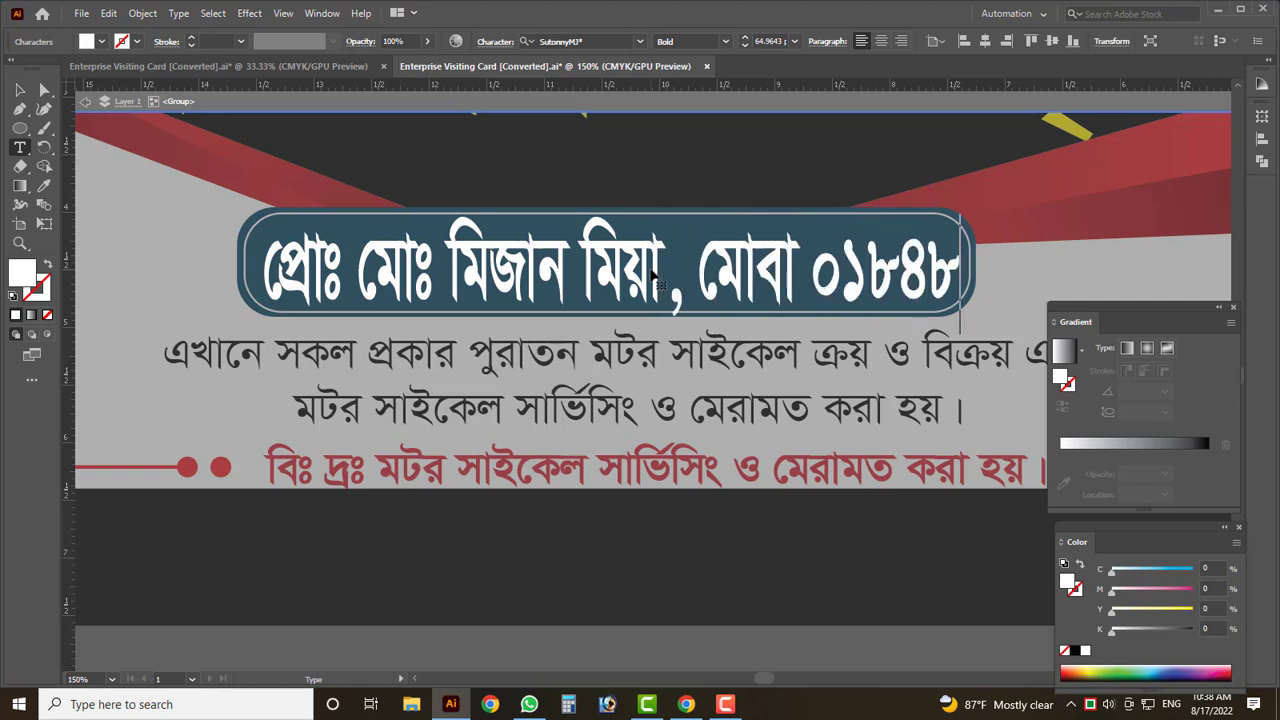
text(৪)
key(BackSpace)
key(BackSpace)
key(BackSpace)
key(BackSpace)
key(BackSpace)
key(BackSpace)
key(BackSpace)
key(BackSpace)
key(BackSpace)
key(BackSpace)
key(BackSpace)
key(BackSpace)
key(BackSpace)
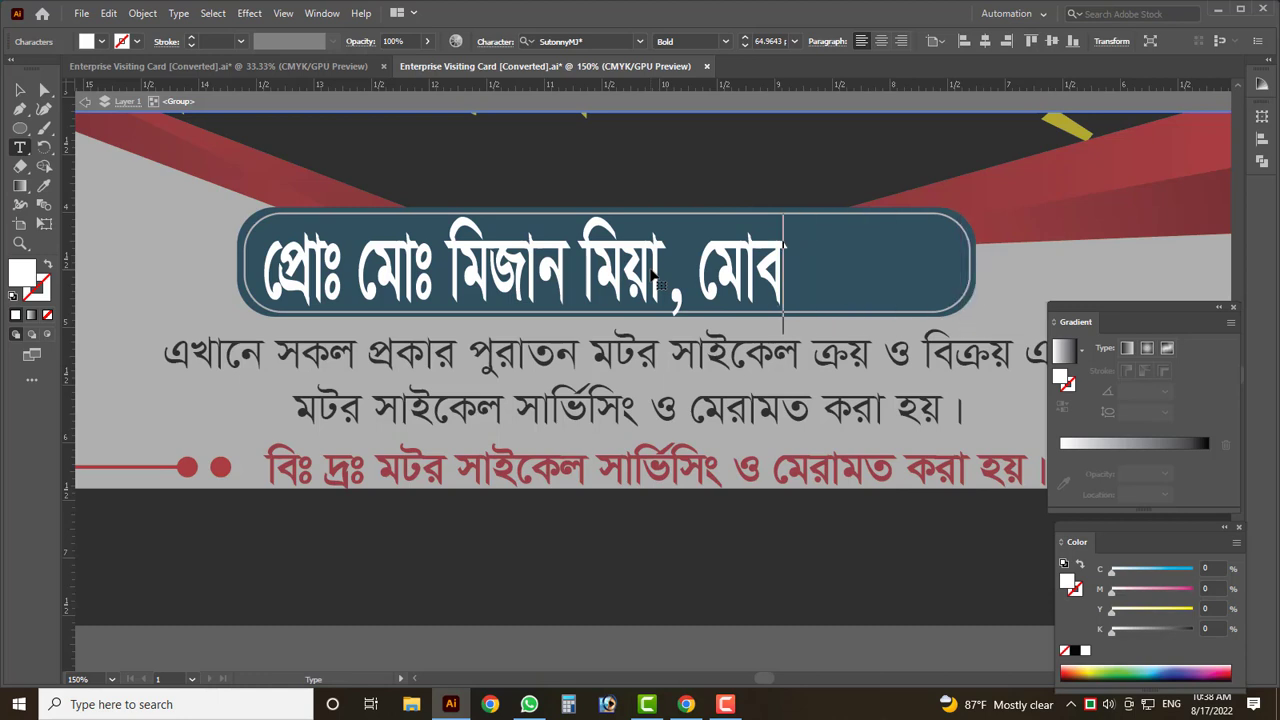
text(#০১)
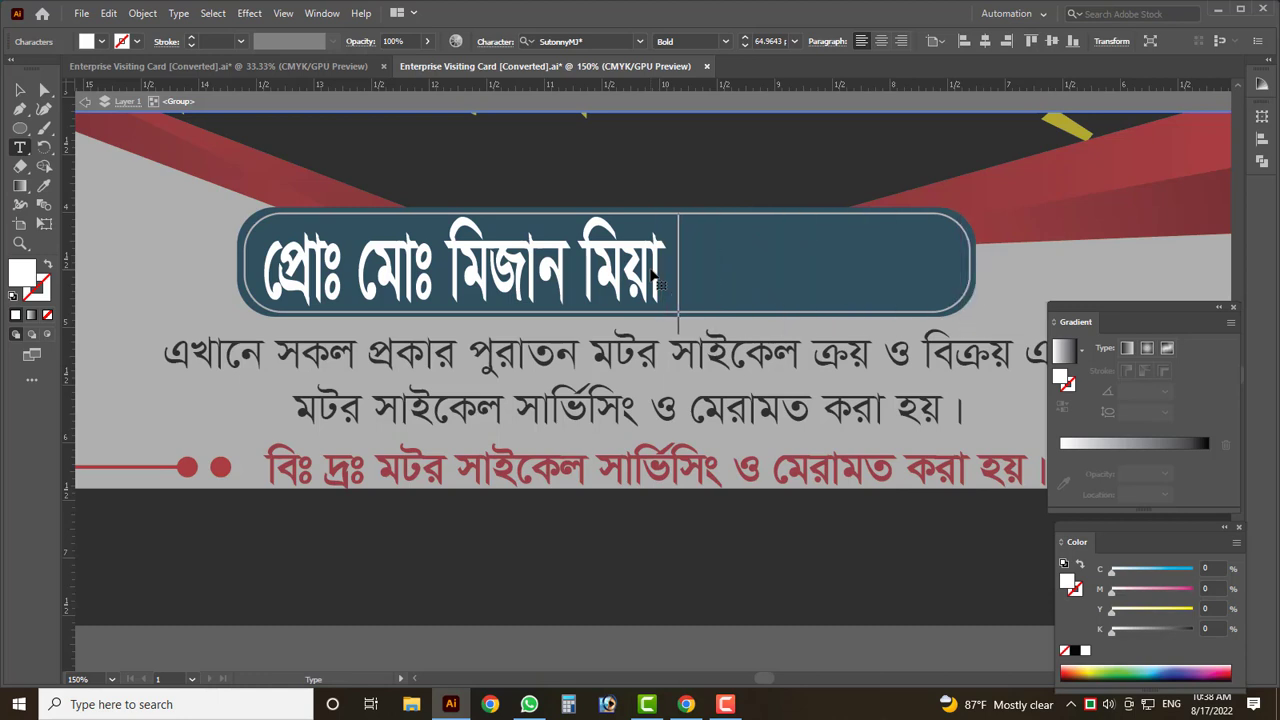
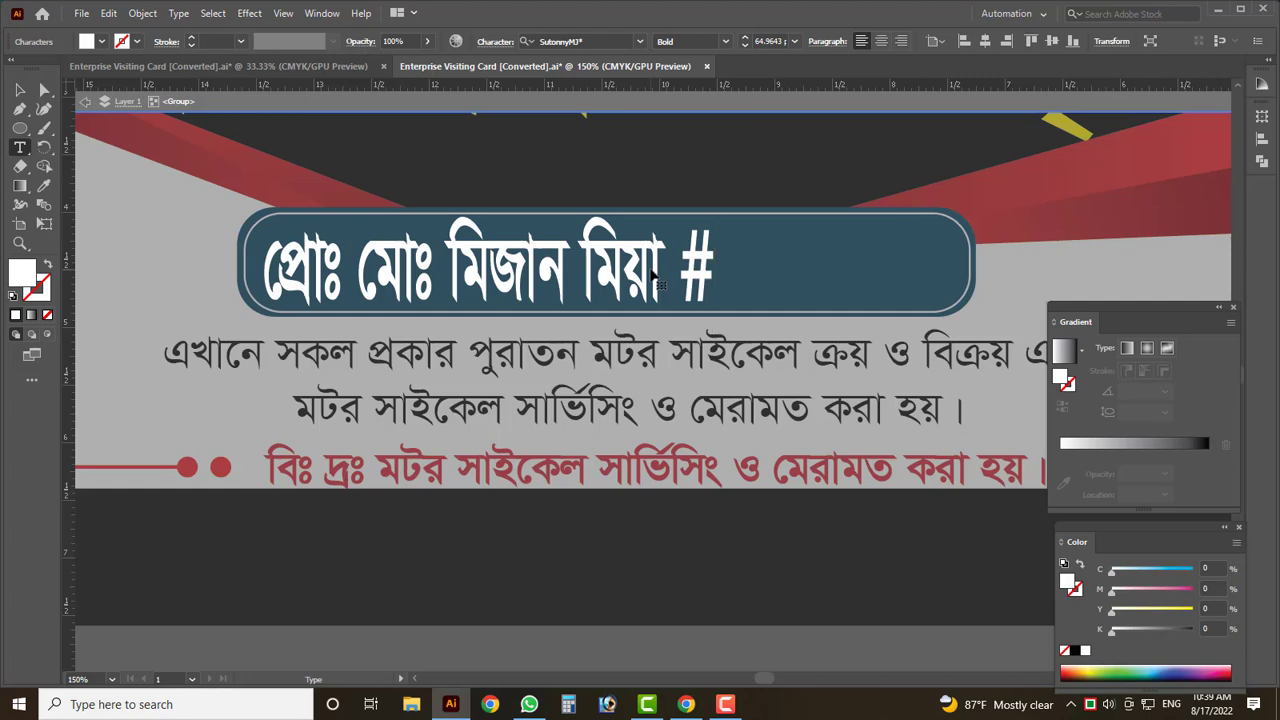
- Remove the trailing 01 from the proprietor's name and stretch the name text wider and shorter
text(01)
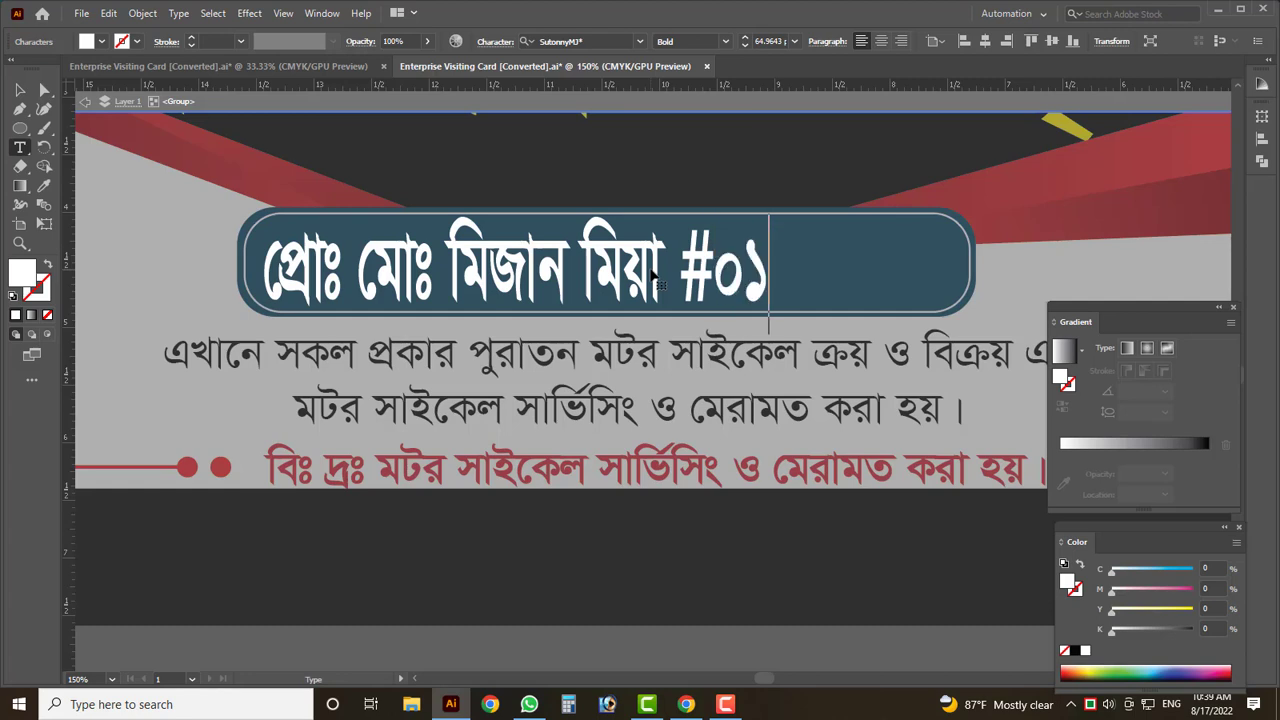
key(BackSpace)
key(BackSpace)
key(BackSpace)
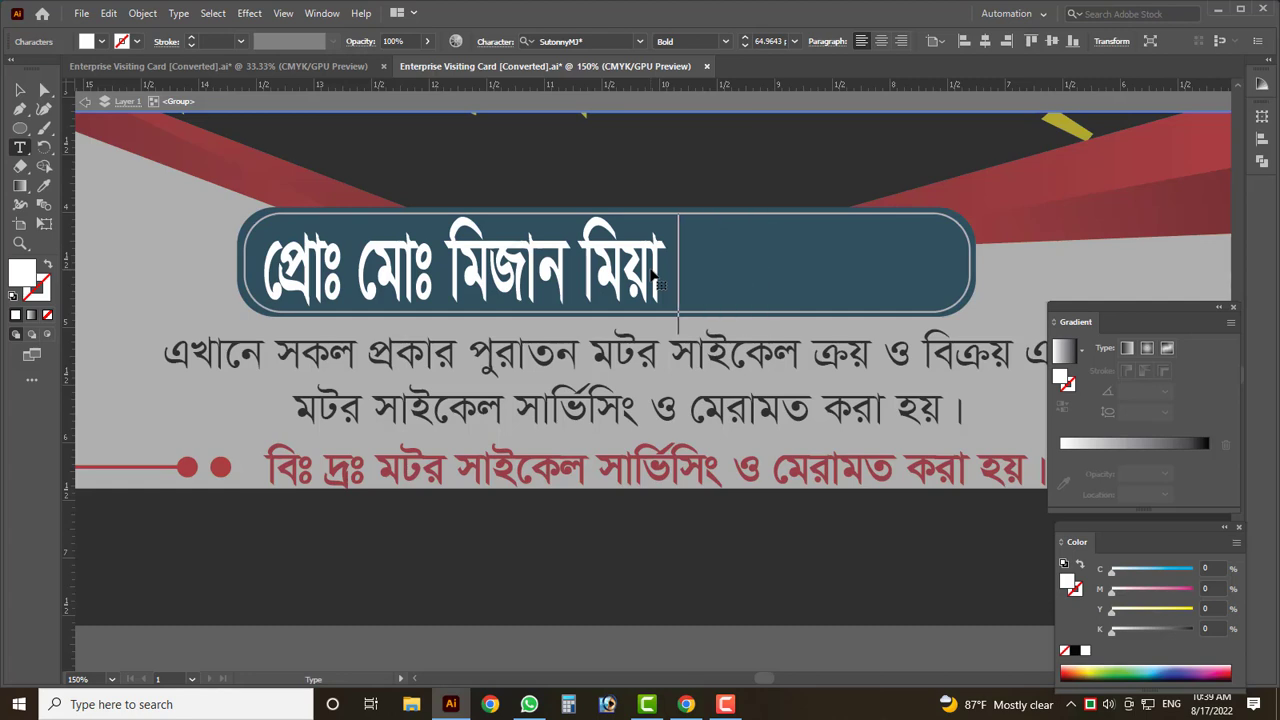
key(Escape)
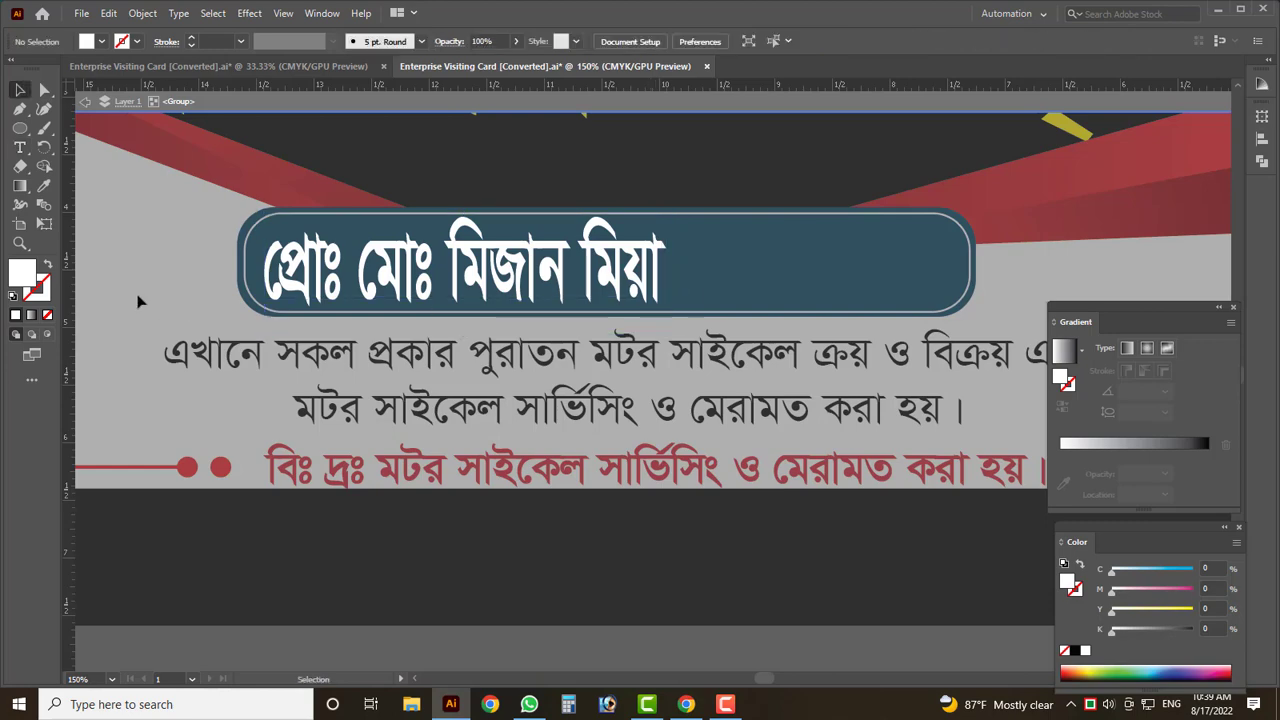
key(Escape)
drag(667, 334, 940, 280)
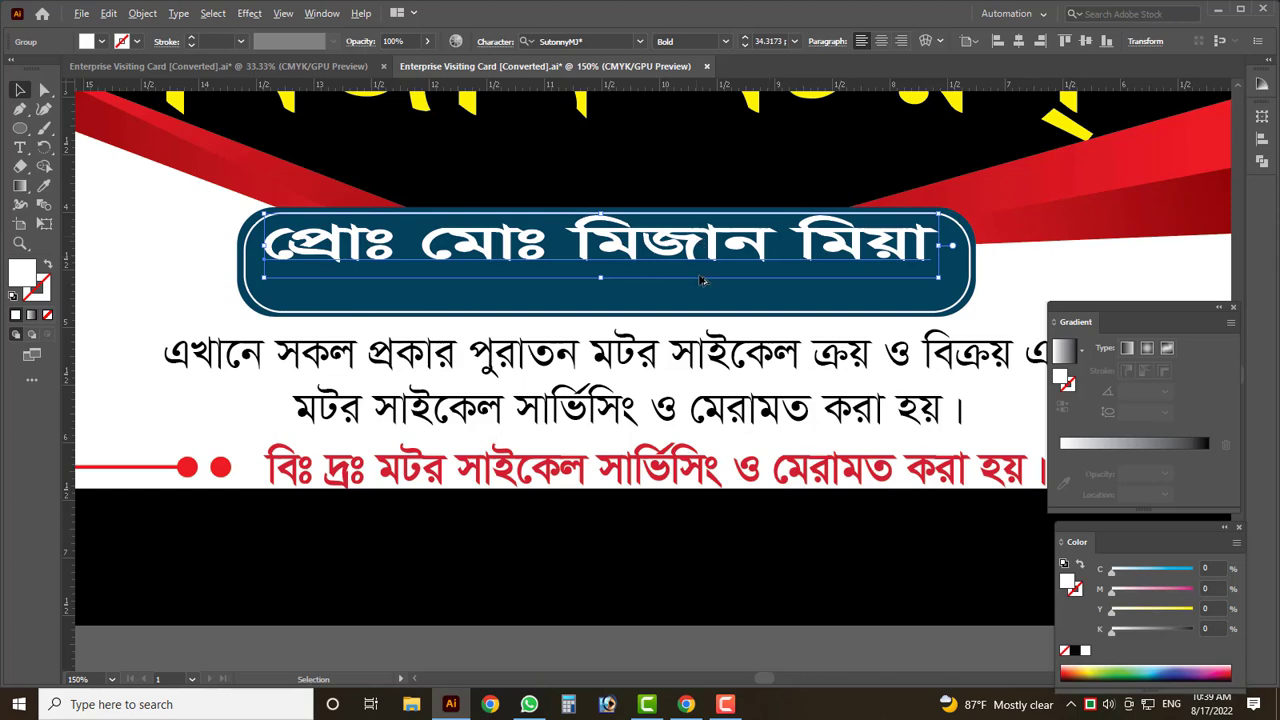
- Duplicate the name line below it, retype it as the mobile number, centre it and colour it yellow
drag(702, 280, 832, 316)
double_click(566, 300)
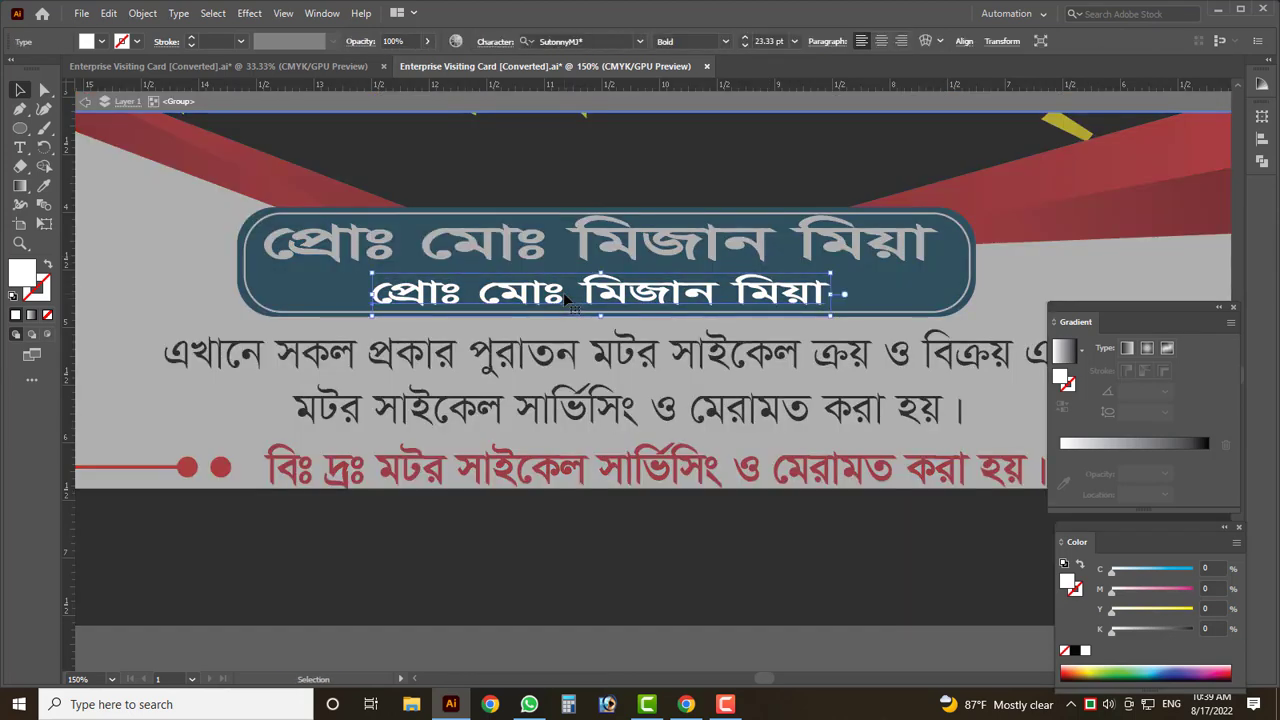
triple_click(566, 298)
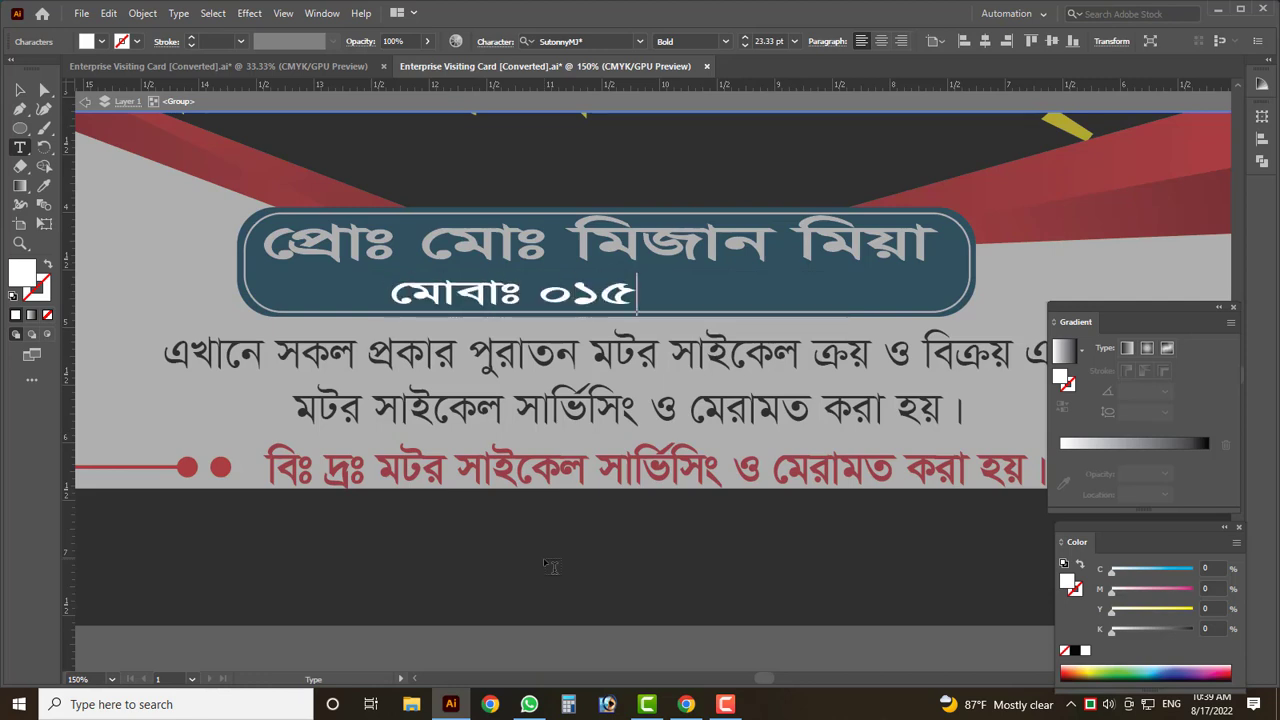
key(Escape)
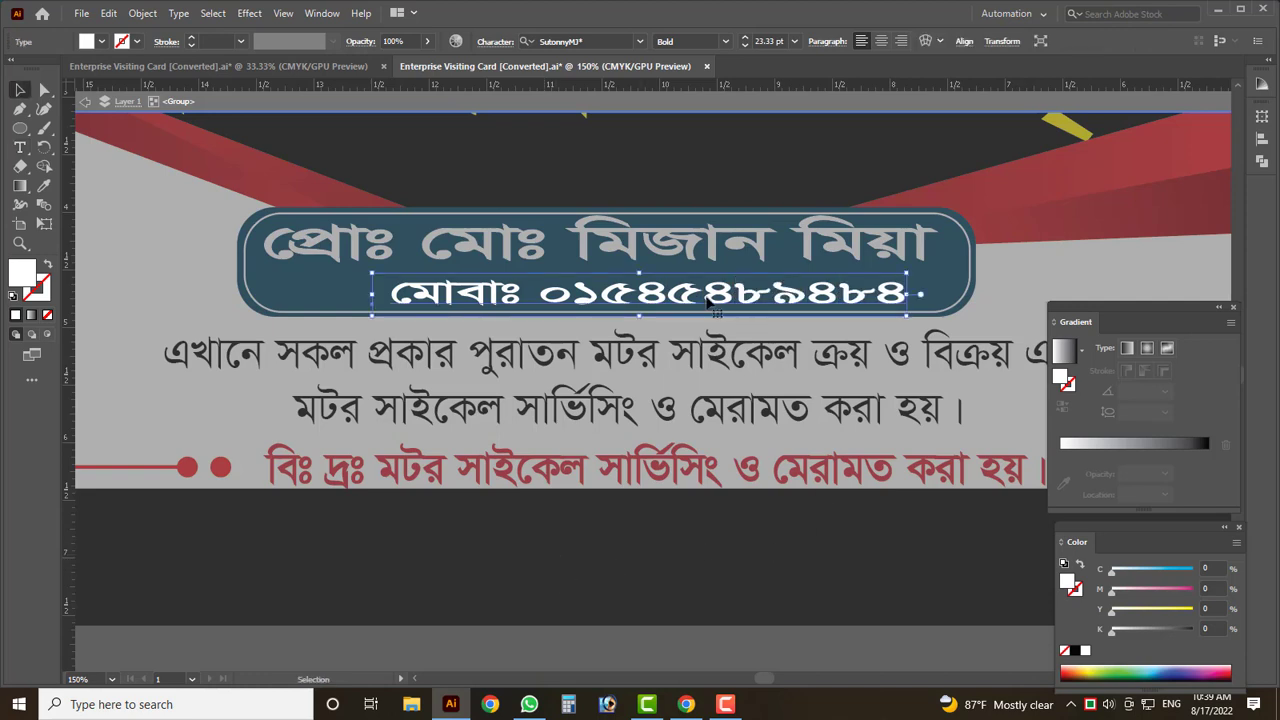
drag(697, 300, 648, 300)
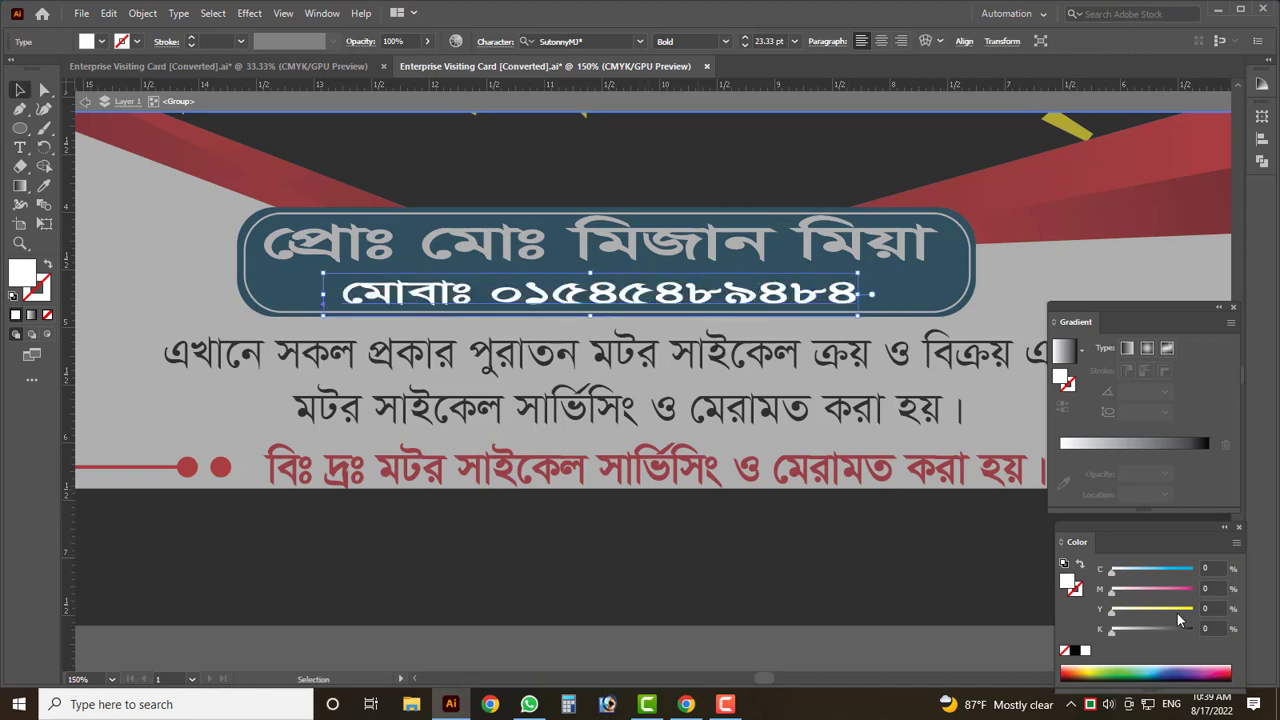
click(1177, 612)
click(849, 579)
key(Tab)
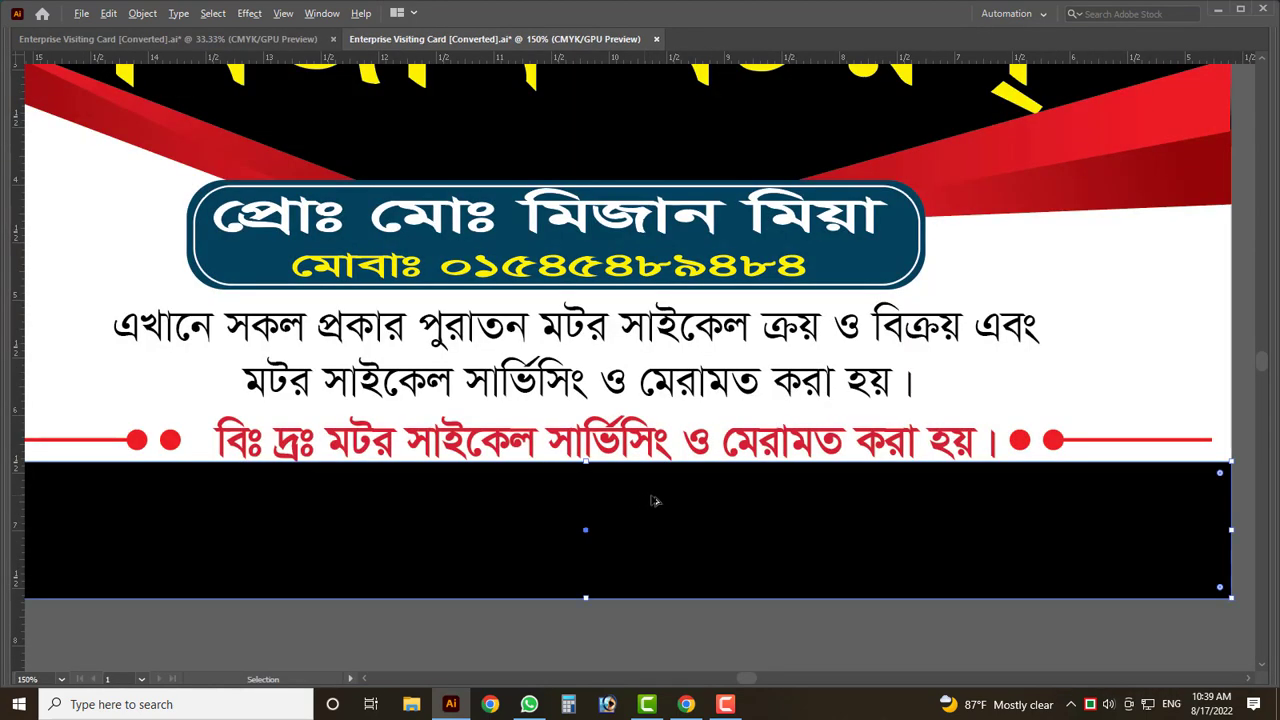
- Nudge the name and phone-number lines into place inside the blue box
scroll(655, 500, down, 5)
scroll(729, 372, up, 5)
click(740, 380)
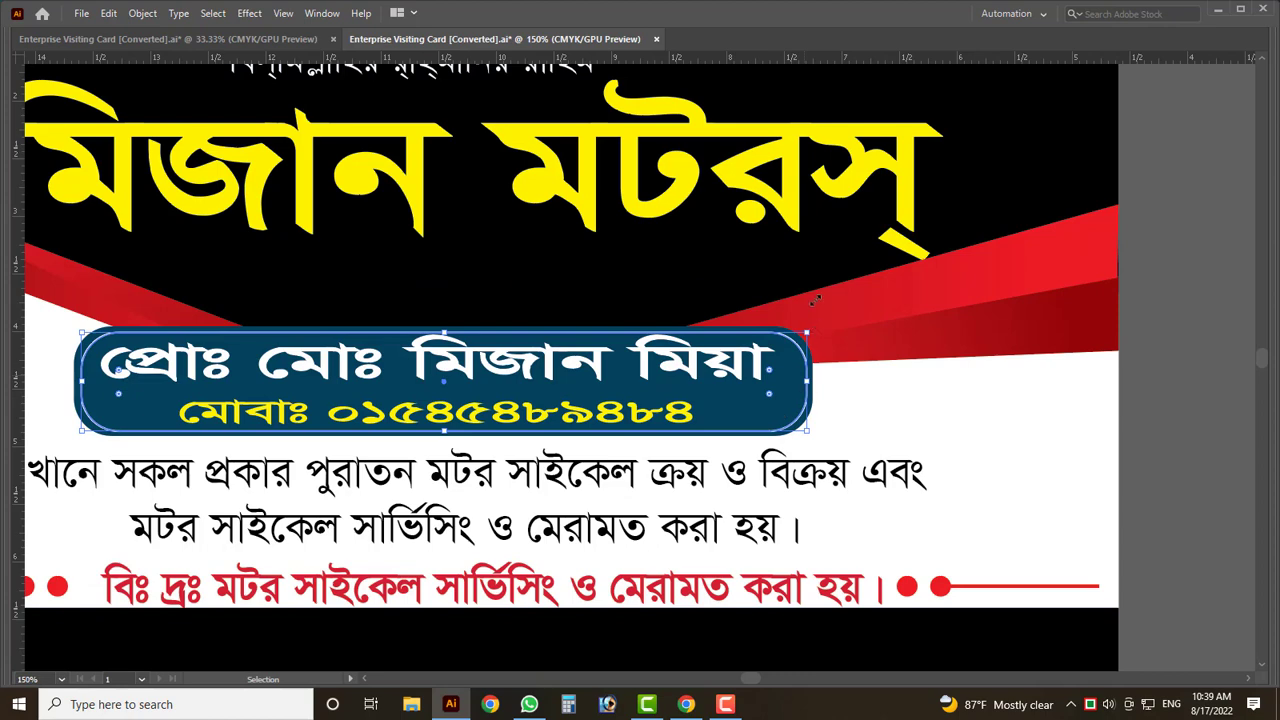
drag(500, 374, 500, 344)
drag(630, 342, 662, 360)
drag(551, 421, 522, 404)
- Delete the stray text line below the card
key(ctrl+minus)
key(ctrl+minus)
scroll(884, 451, down, 1)
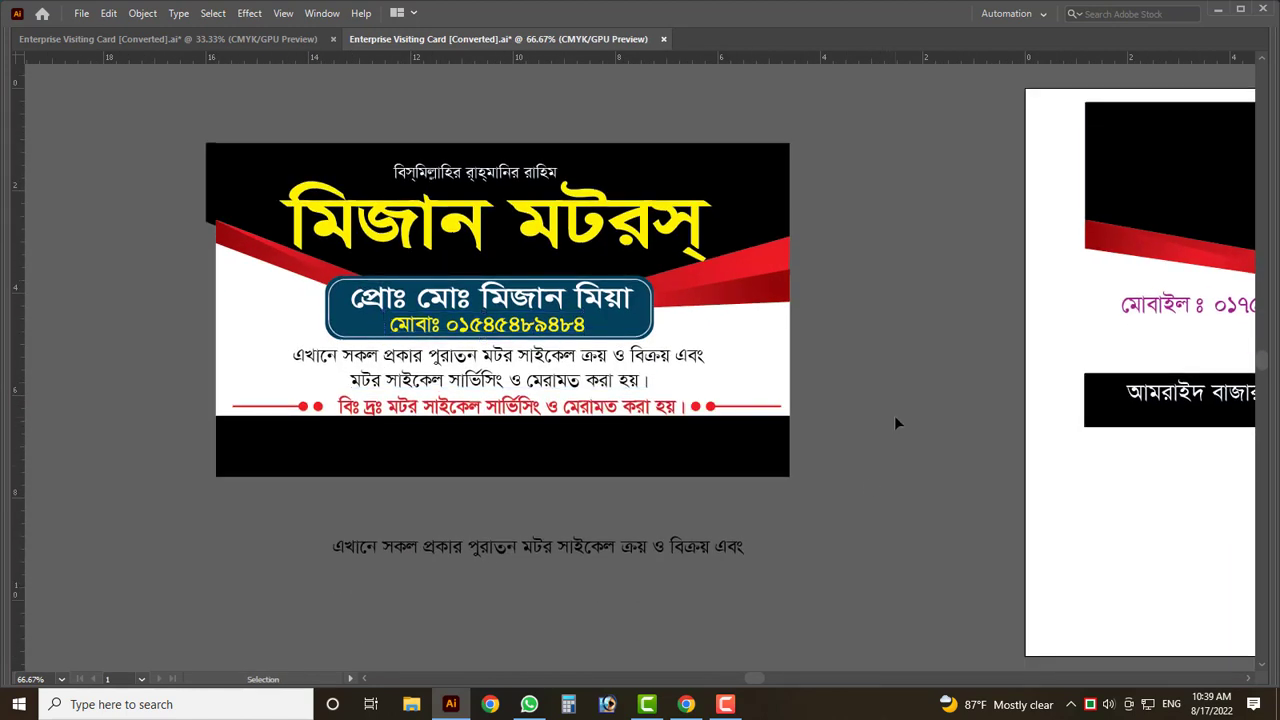
scroll(680, 440, down, 1)
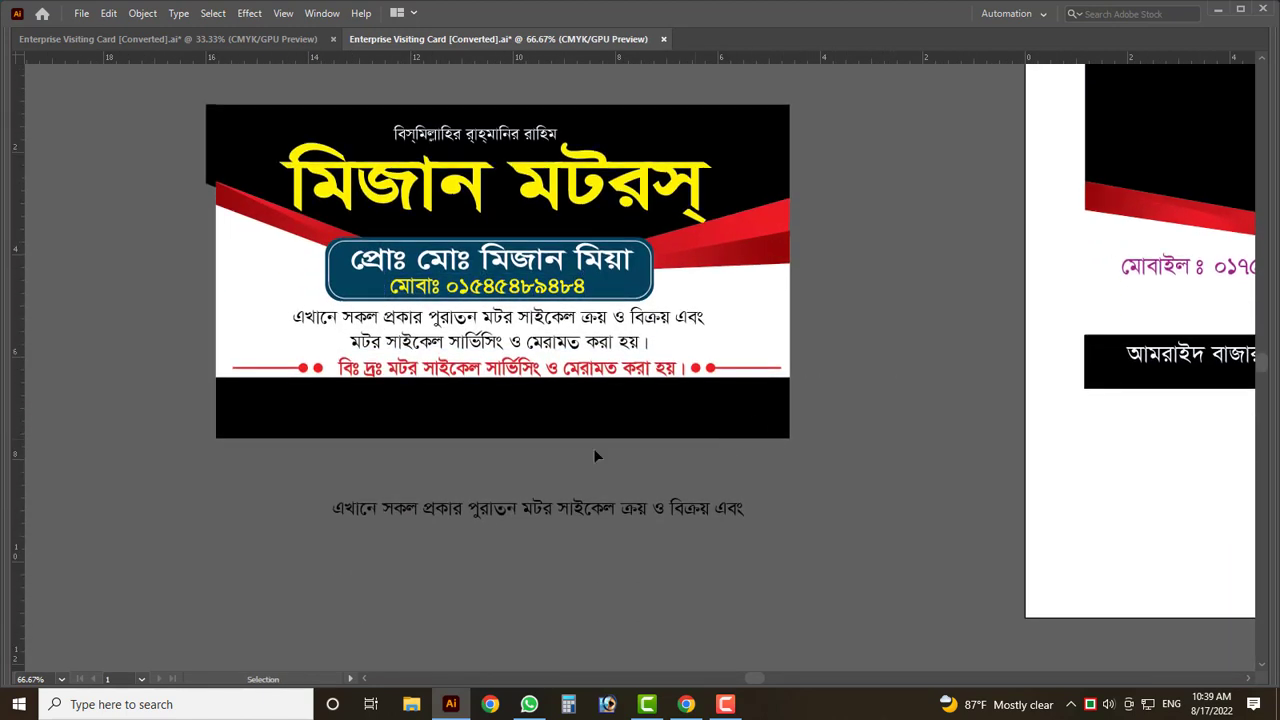
click(513, 511)
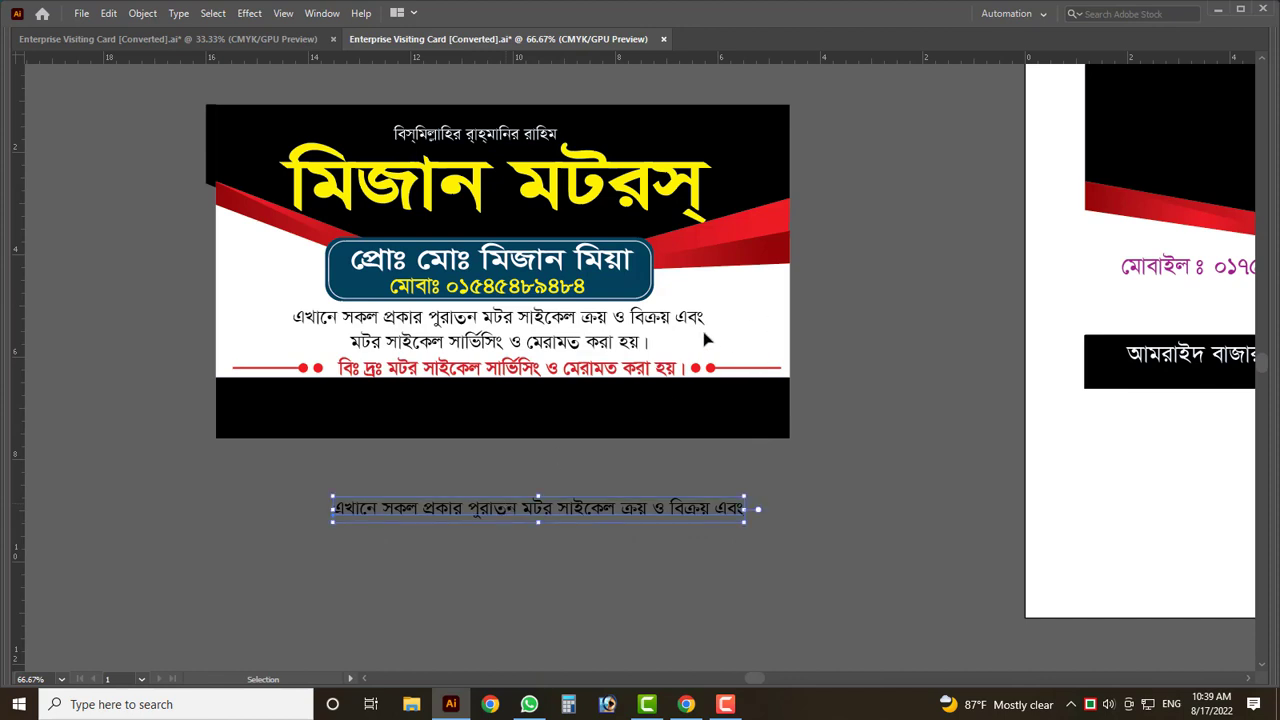
key(Delete)
- Select the two-line service paragraph, then switch to File Explorer
click(618, 352)
key(Tab)
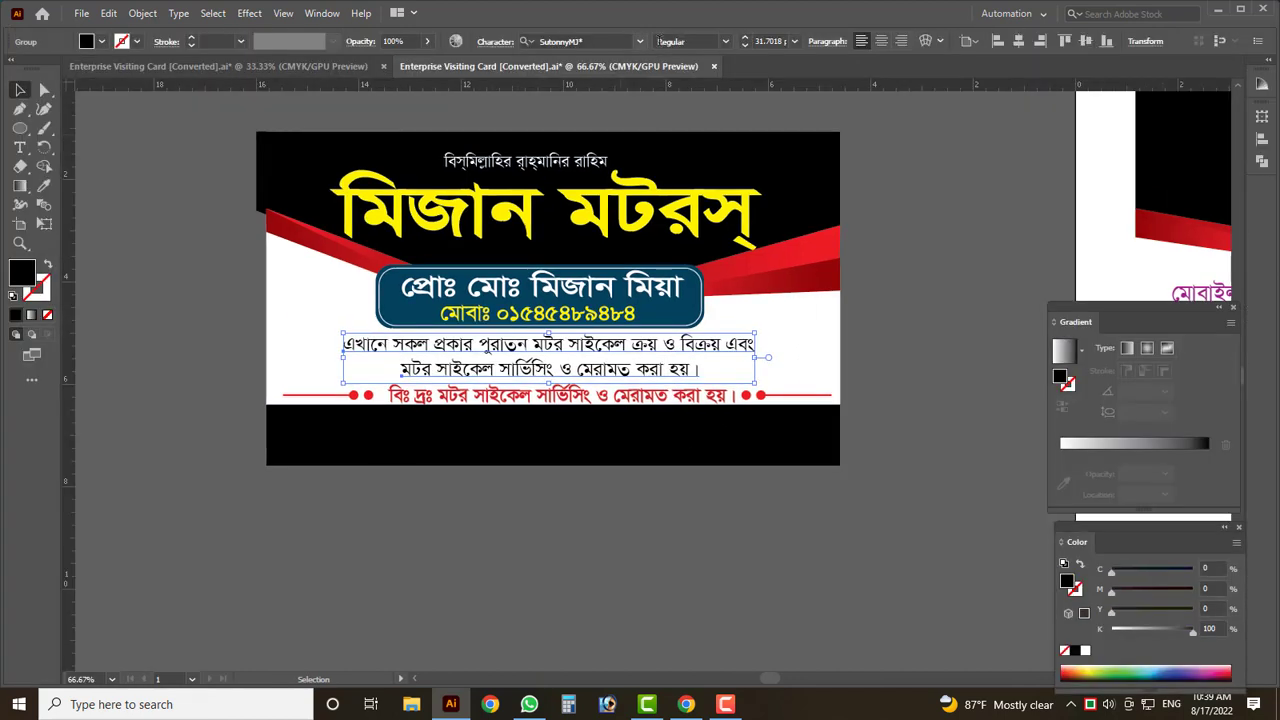
key(Tab)
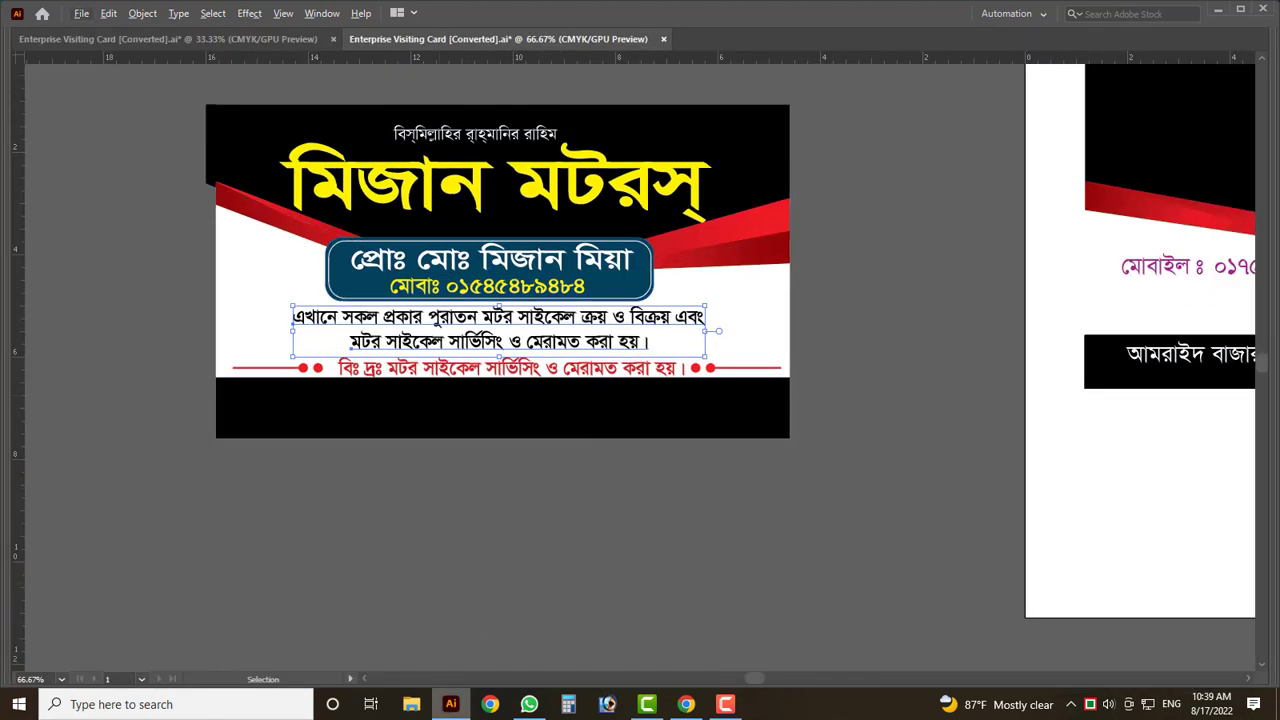
click(410, 704)
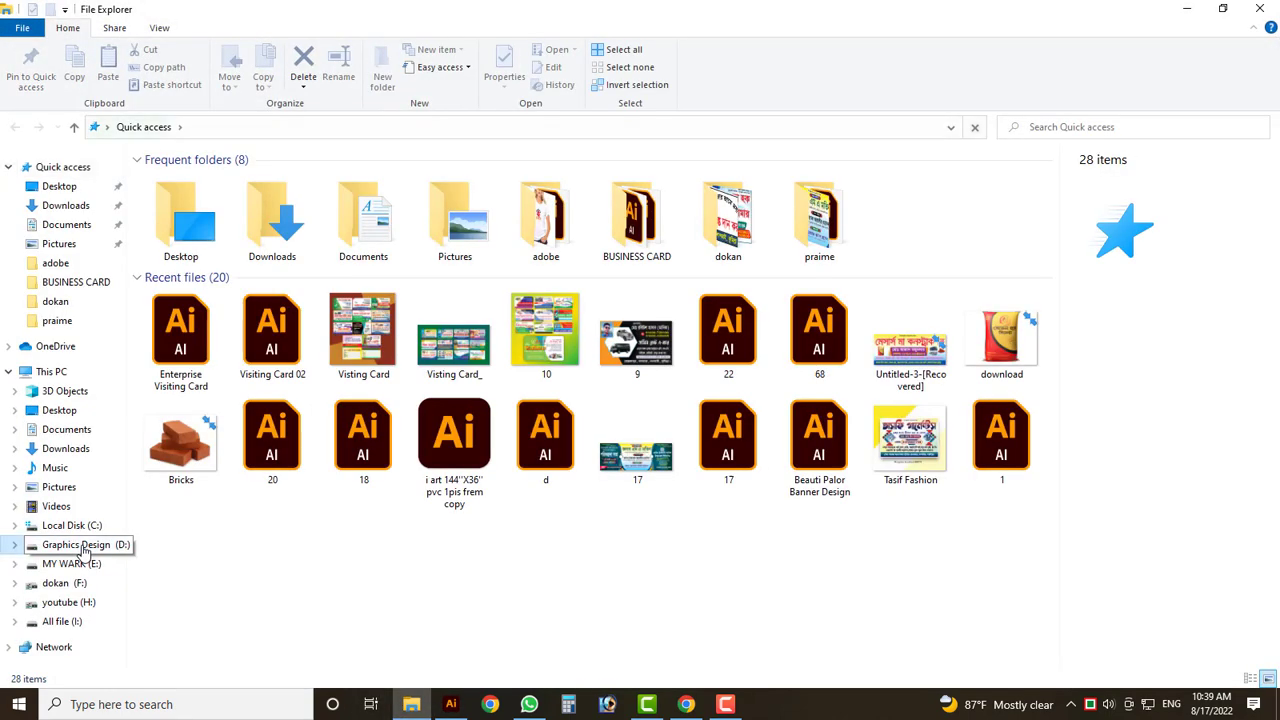
- Browse the Graphics Design (D:) drive into the Photos > gari folder
click(80, 545)
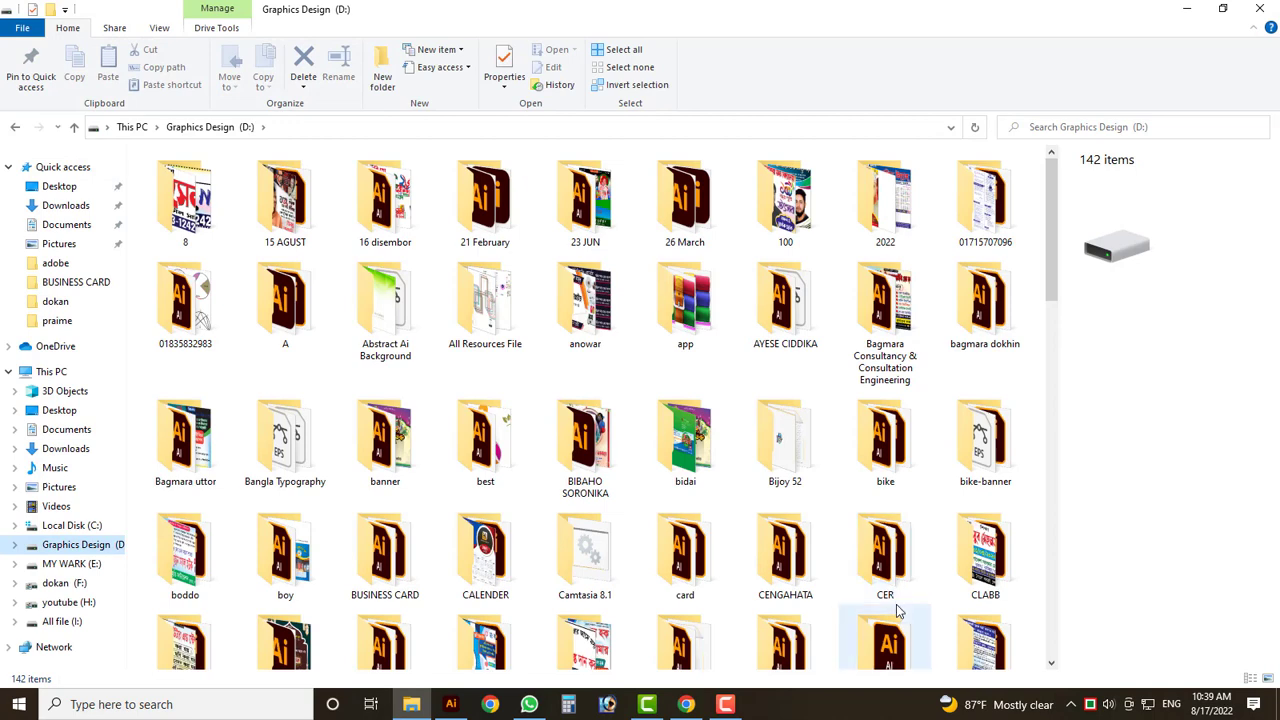
scroll(897, 611, down, 3)
click(801, 407)
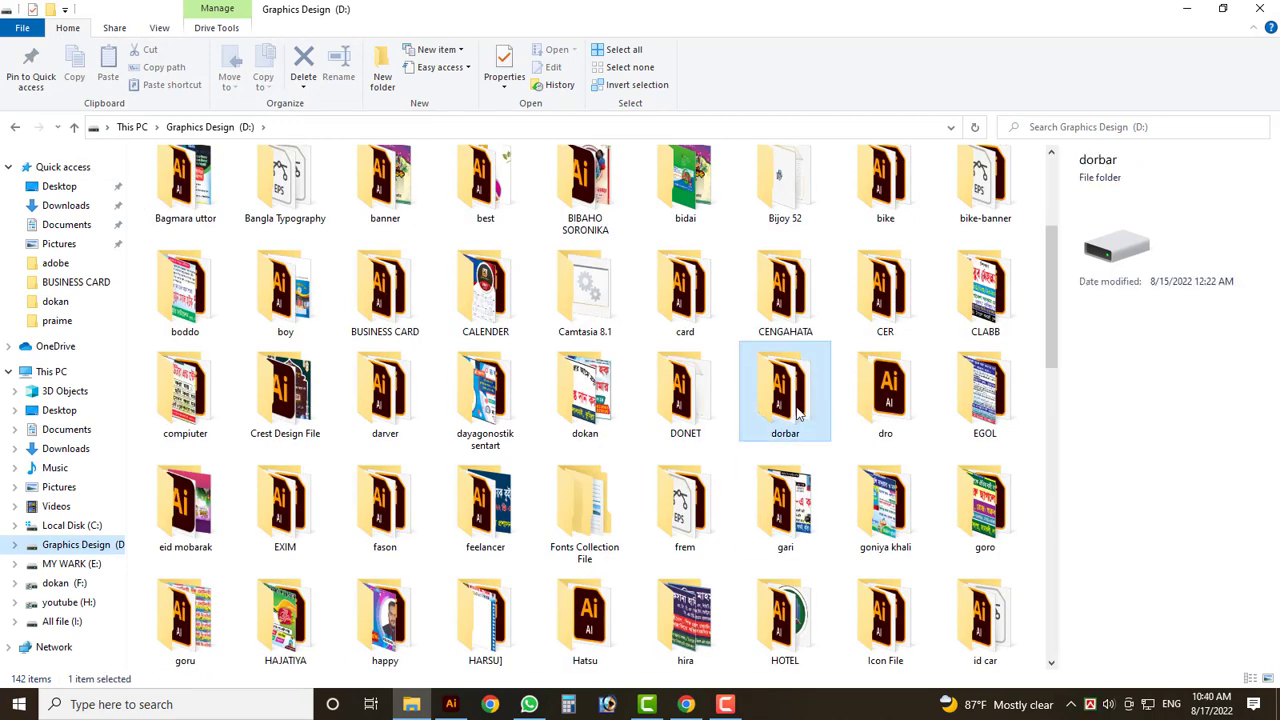
click(891, 395)
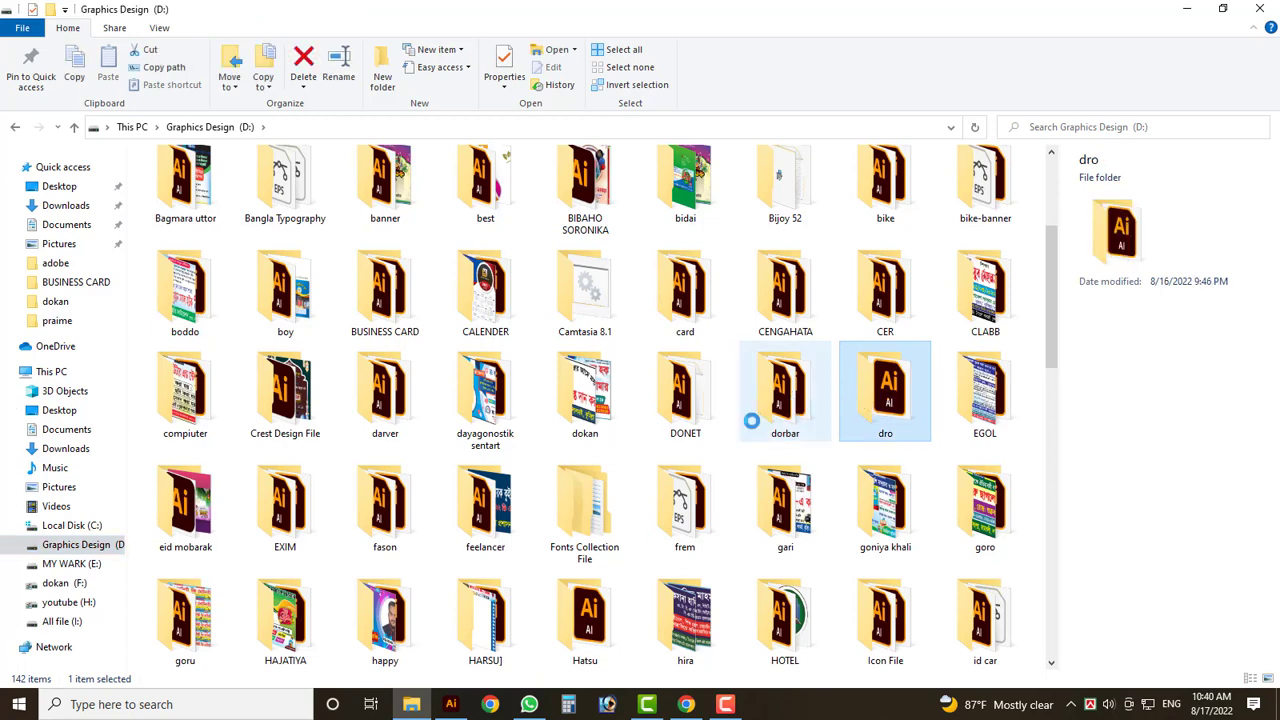
key(p)
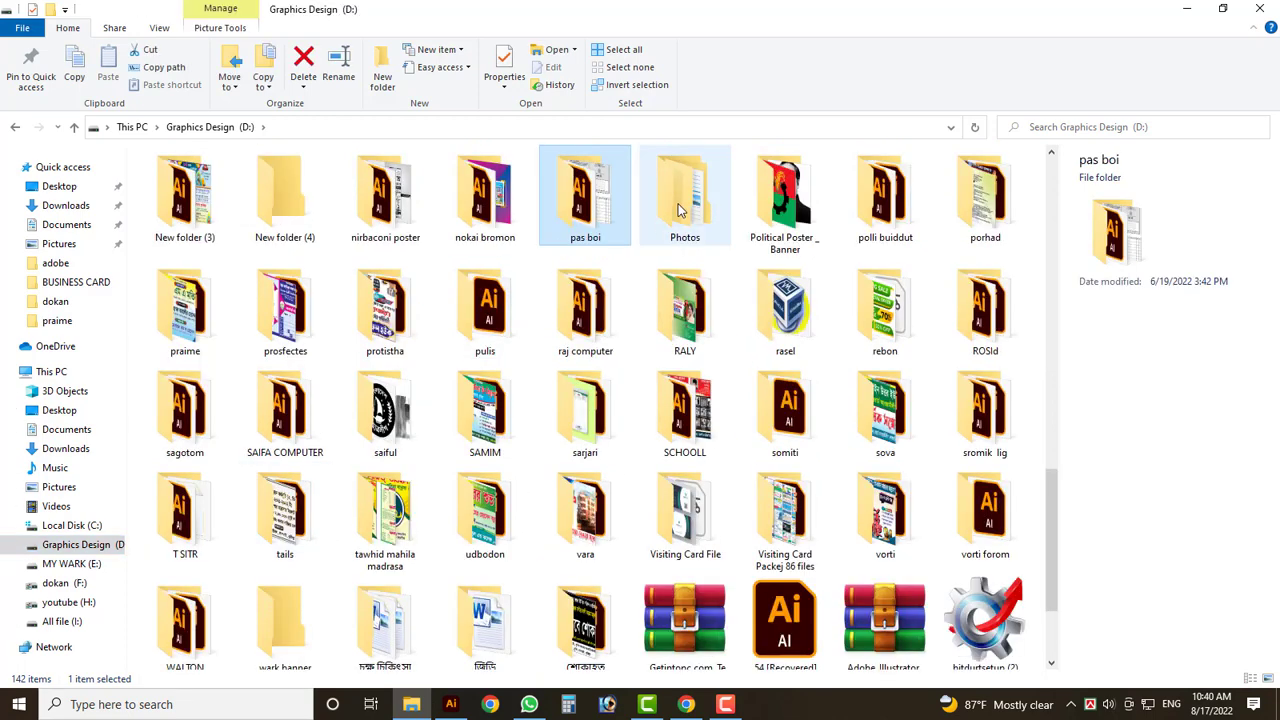
key(p)
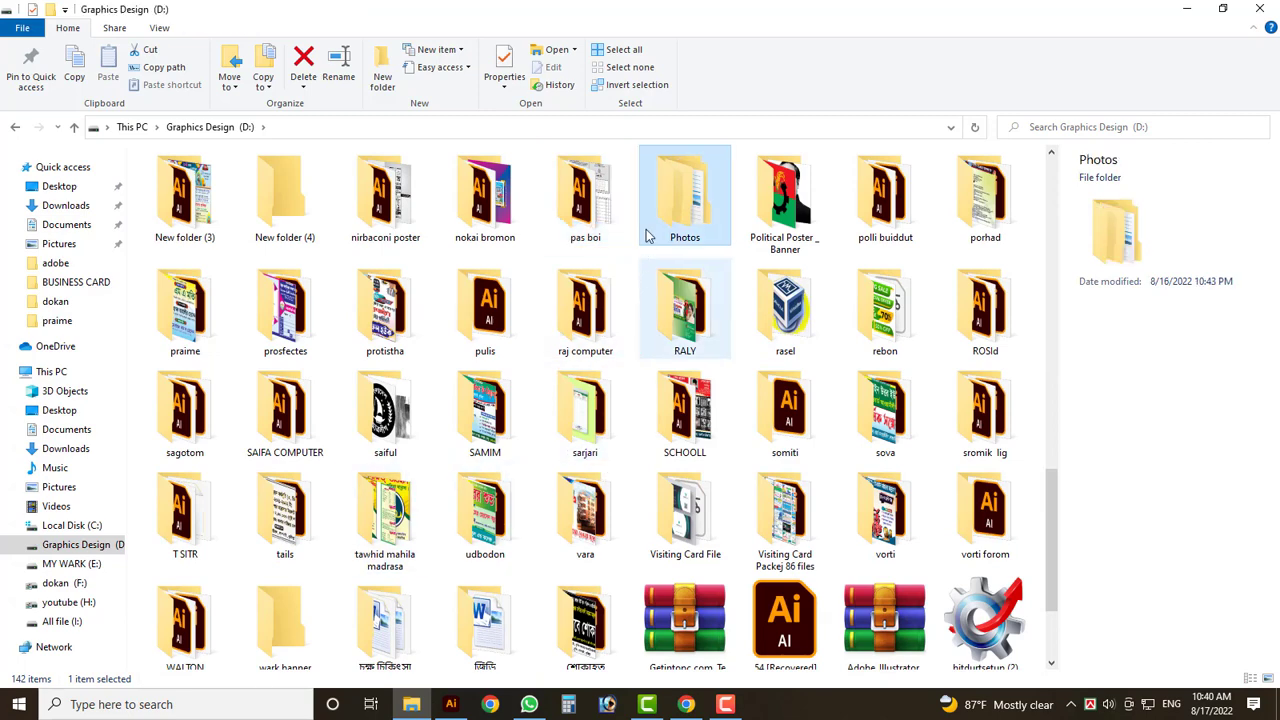
key(Return)
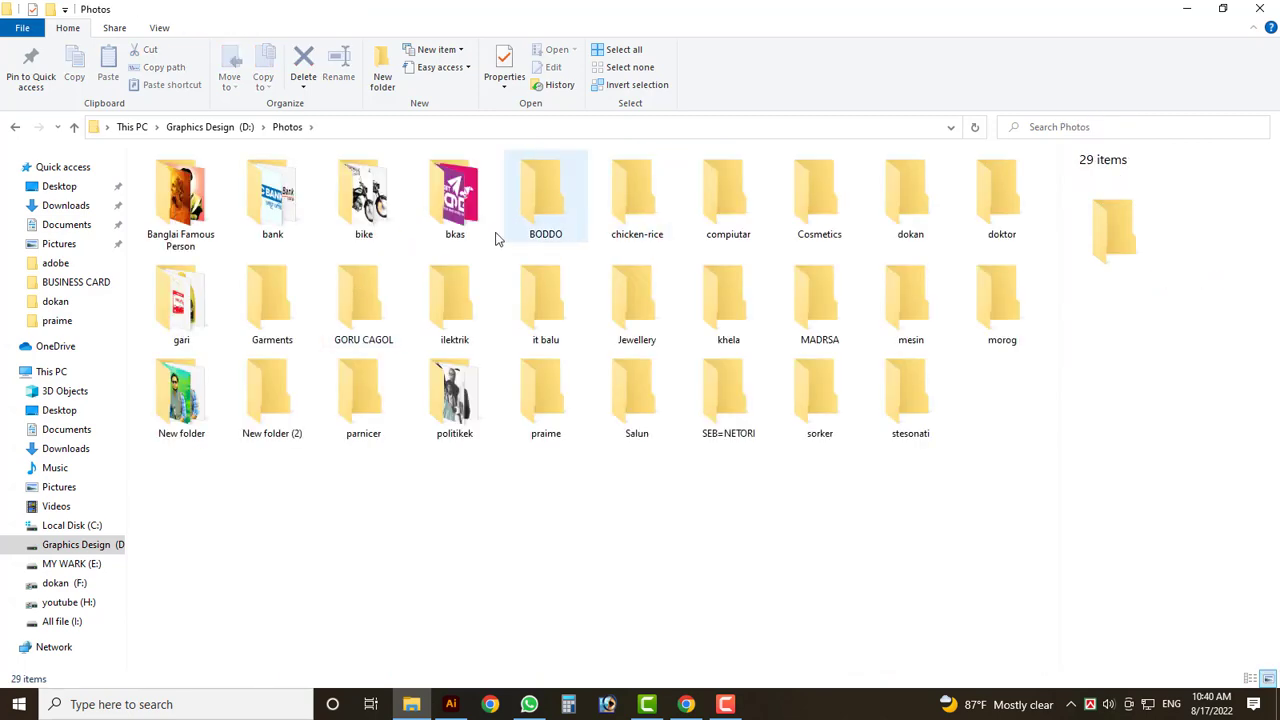
double_click(181, 300)
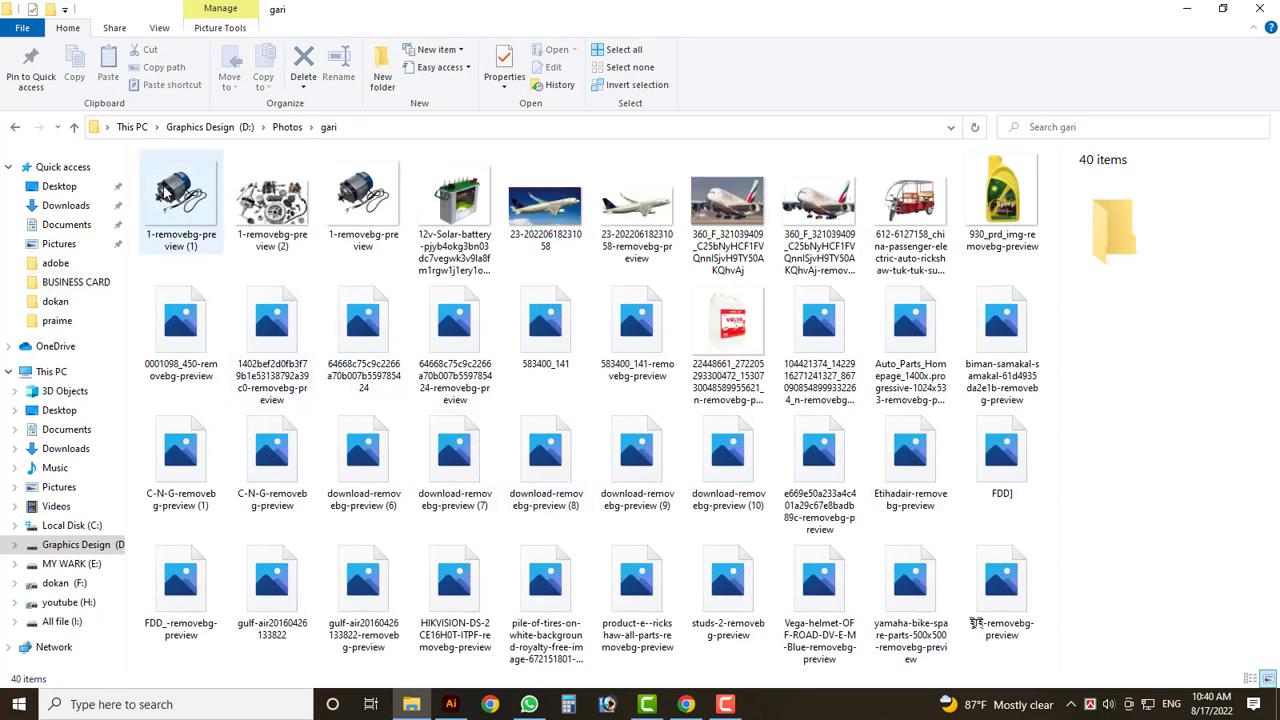
- Drag the helmet, motor and battery photos into the Illustrator card
click(363, 205)
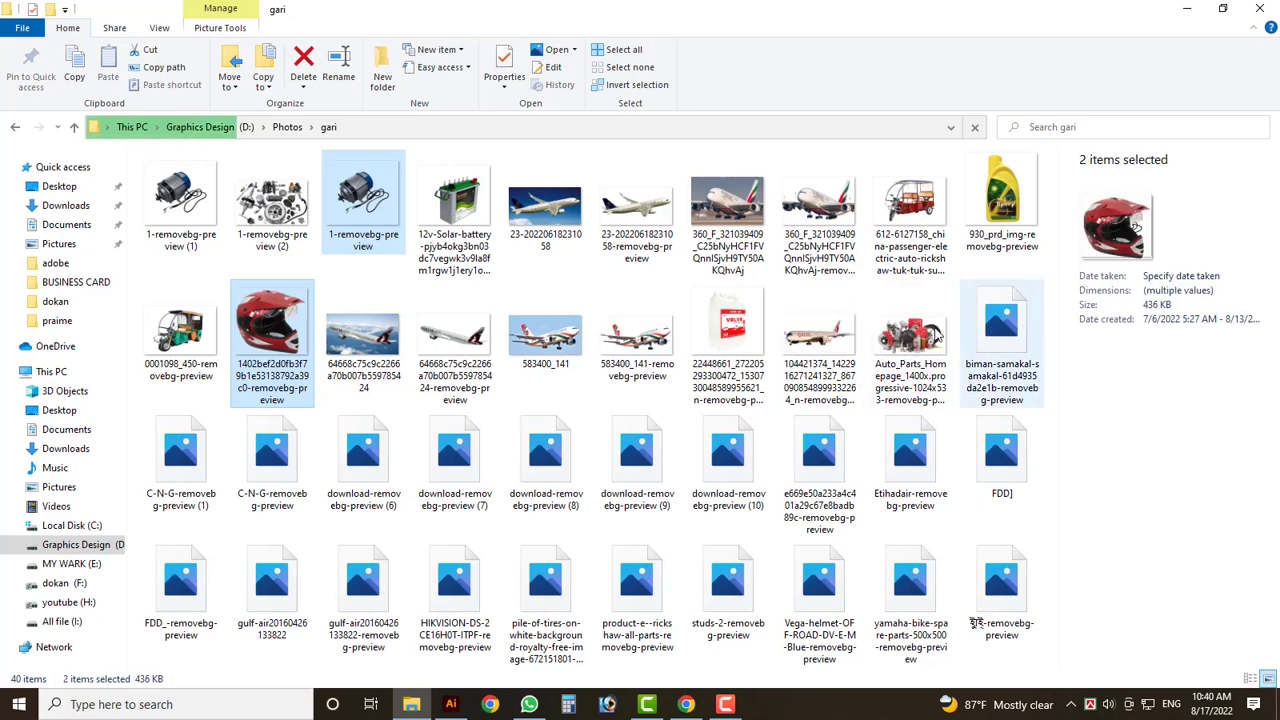
ctrl+click(363, 455)
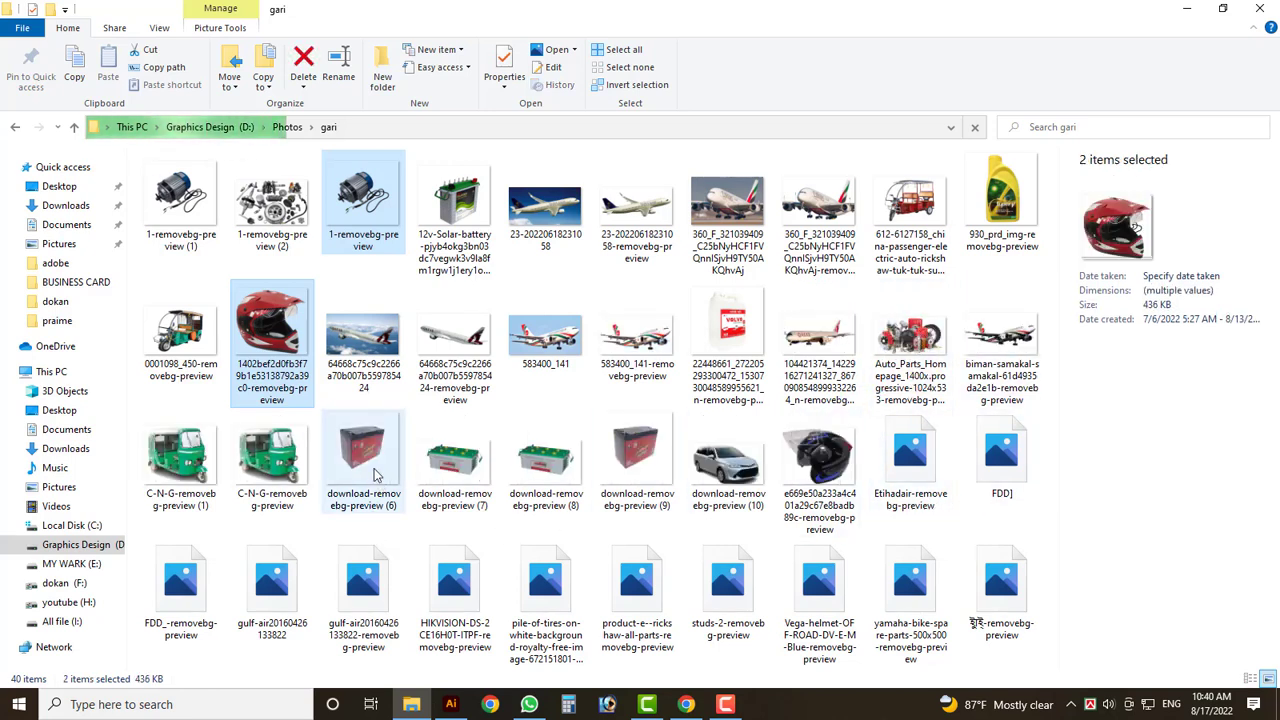
drag(273, 320, 598, 443)
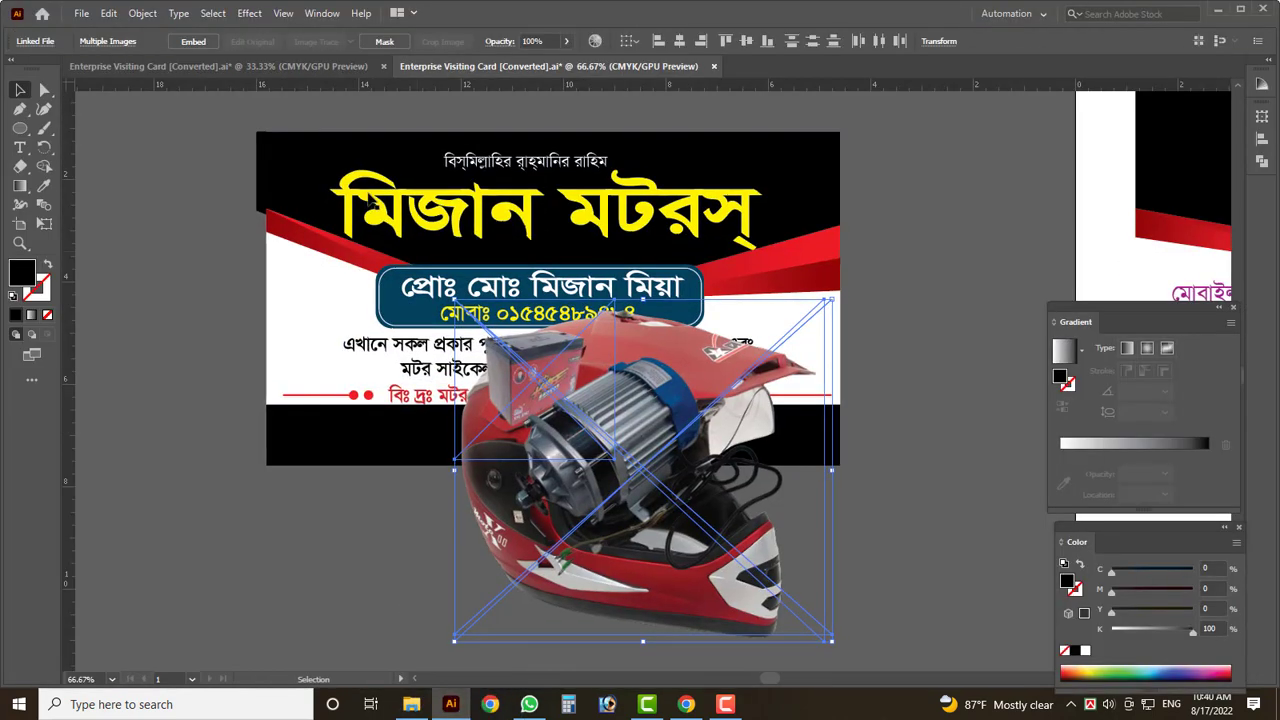
- Embed the placed photos, move the helmet photo aside and shrink the motor photo
click(193, 41)
scroll(783, 579, down, 2)
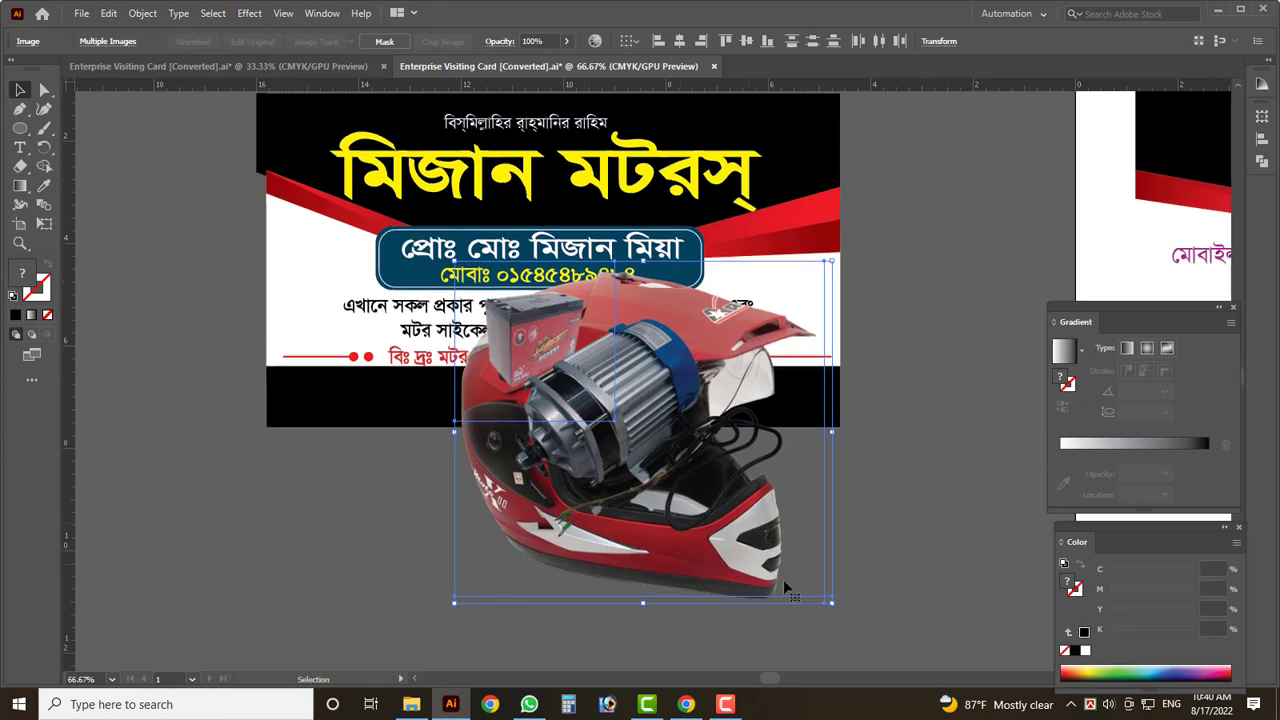
scroll(893, 526, down, 2)
drag(779, 480, 449, 508)
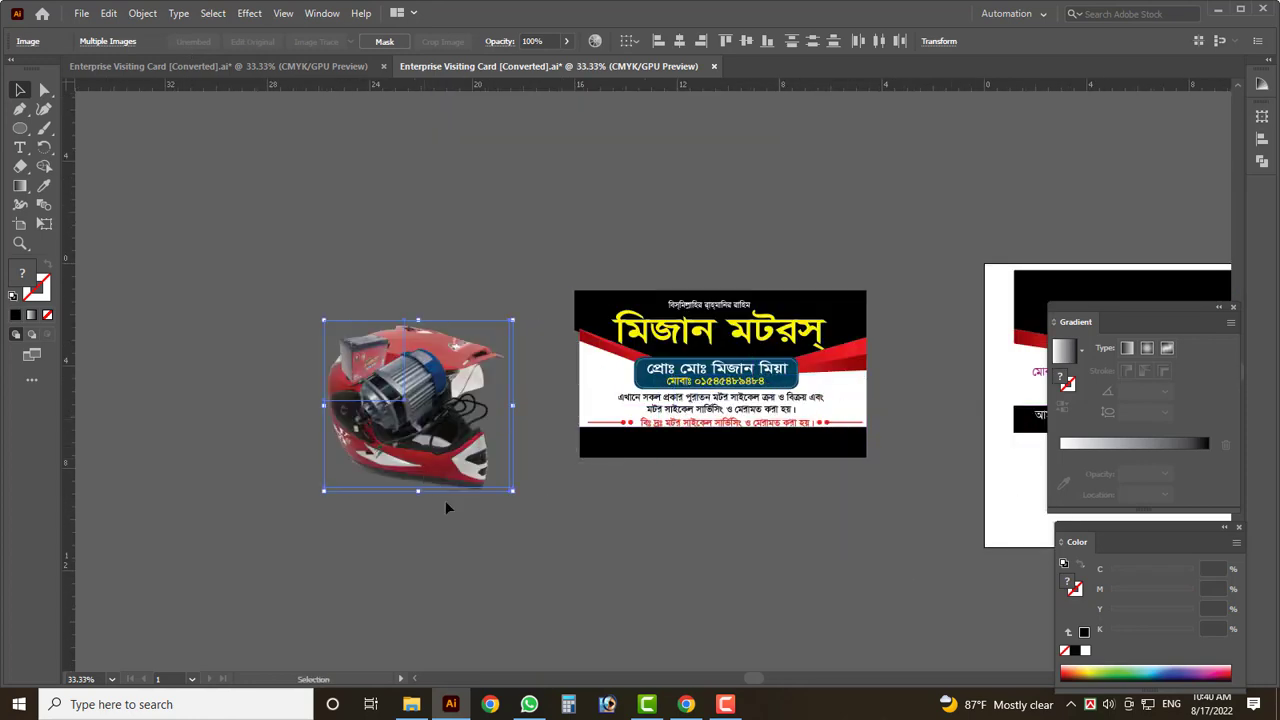
drag(480, 438, 590, 530)
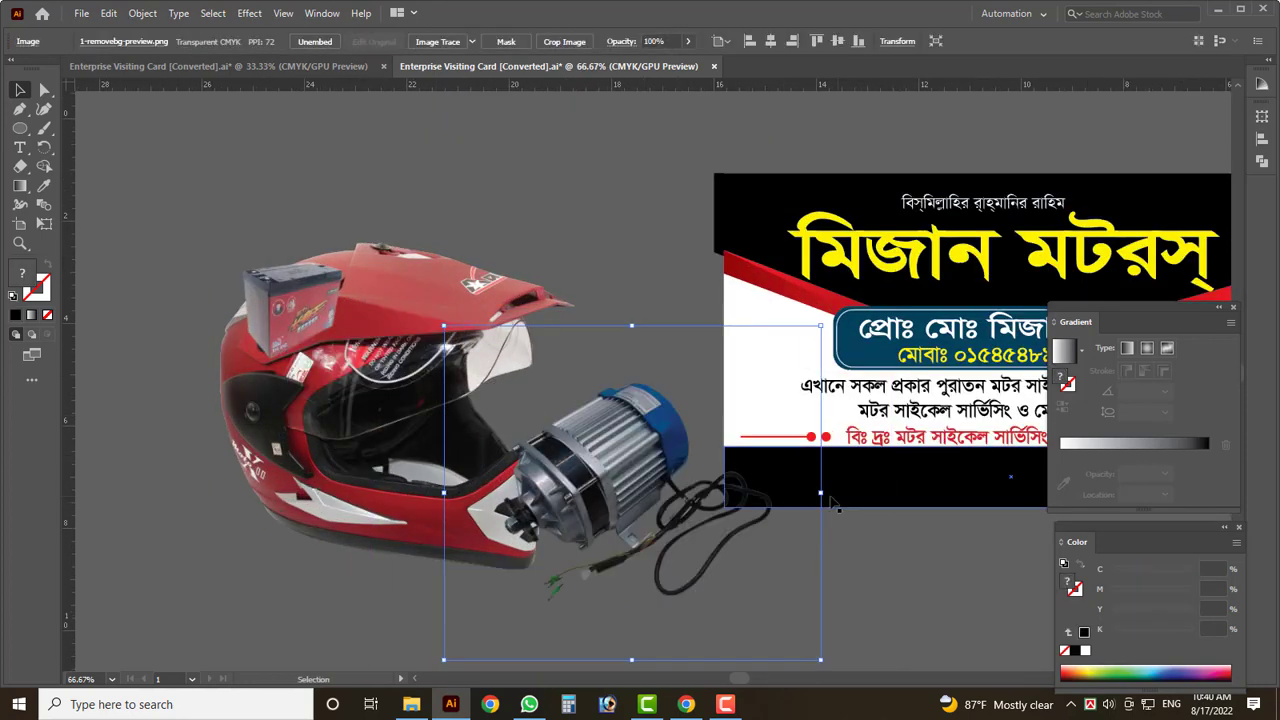
drag(457, 643, 562, 495)
- Move the motor photo onto the card's lower right and scale it down further
scroll(570, 500, down, 2)
scroll(533, 497, up, 2)
scroll(326, 468, down, 1)
drag(452, 488, 955, 398)
scroll(960, 400, up, 3)
drag(875, 395, 902, 439)
scroll(890, 457, down, 1)
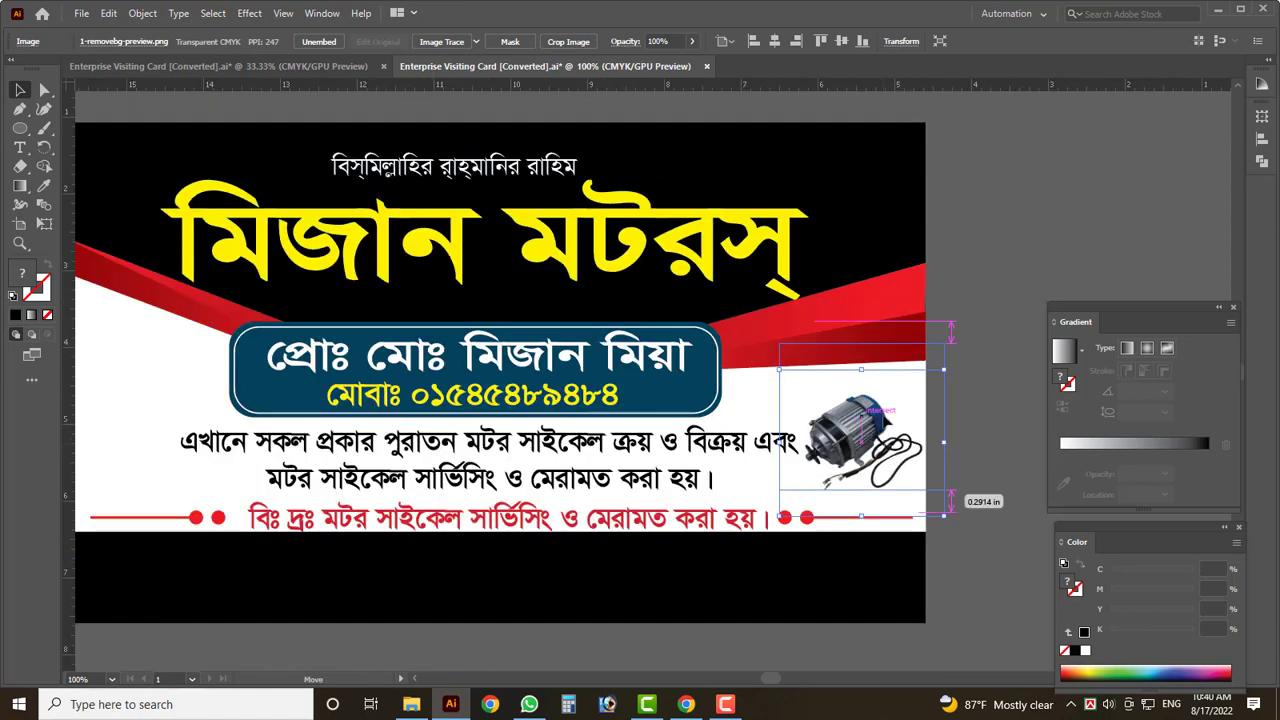
drag(944, 487, 910, 410)
scroll(880, 440, up, 2)
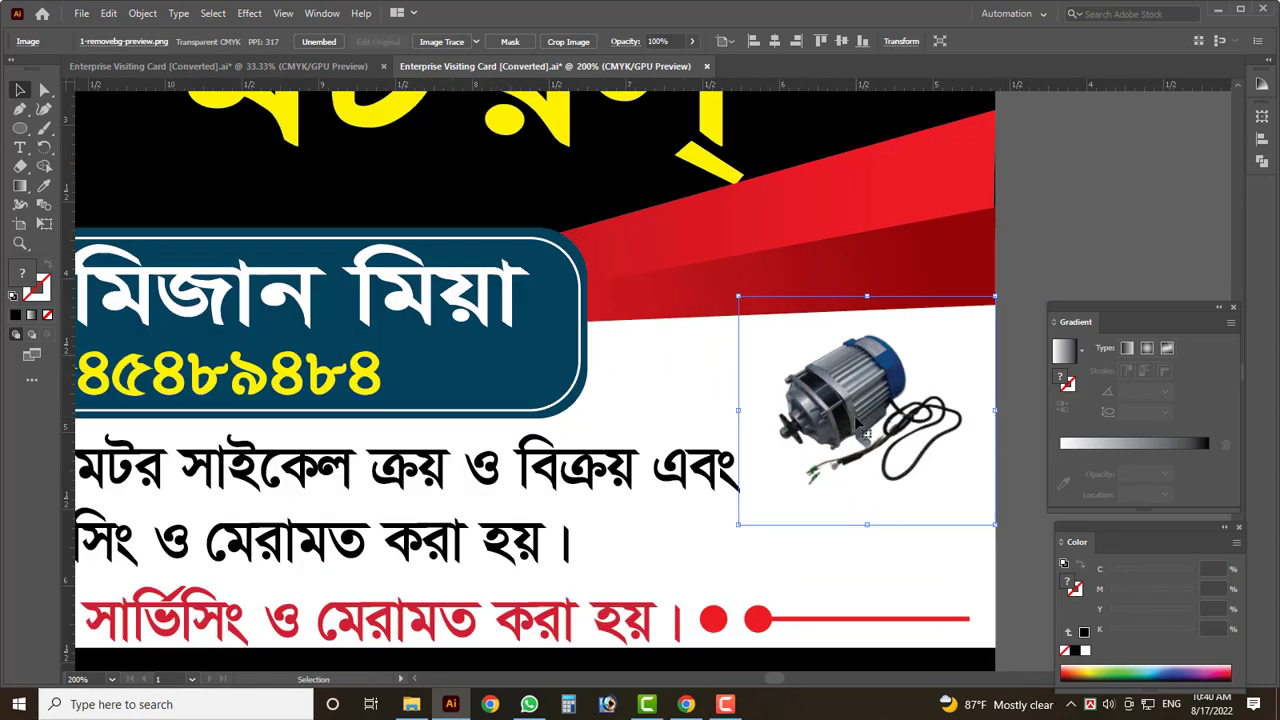
scroll(900, 480, down, 5)
- Place the battery photo beneath the motor on the card's right side
drag(170, 385, 916, 467)
scroll(916, 467, up, 2)
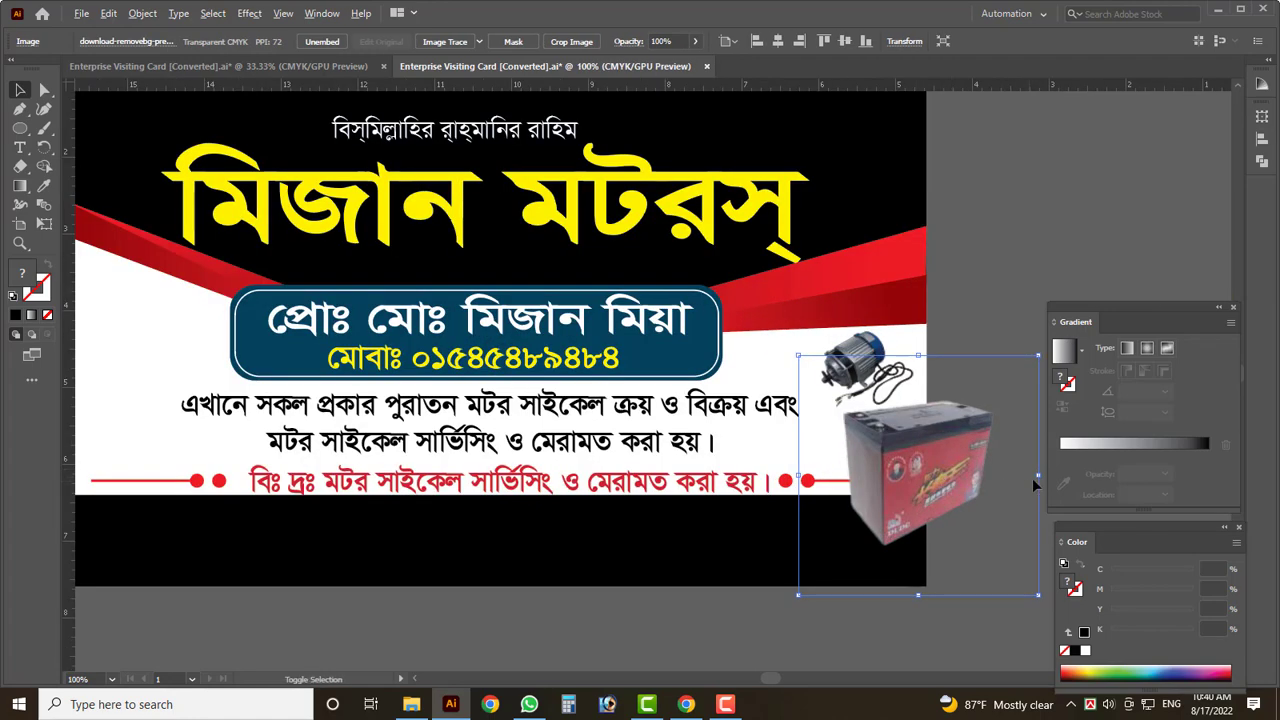
drag(1032, 478, 978, 390)
key(Tab)
scroll(1000, 430, up, 4)
key(ctrl+z)
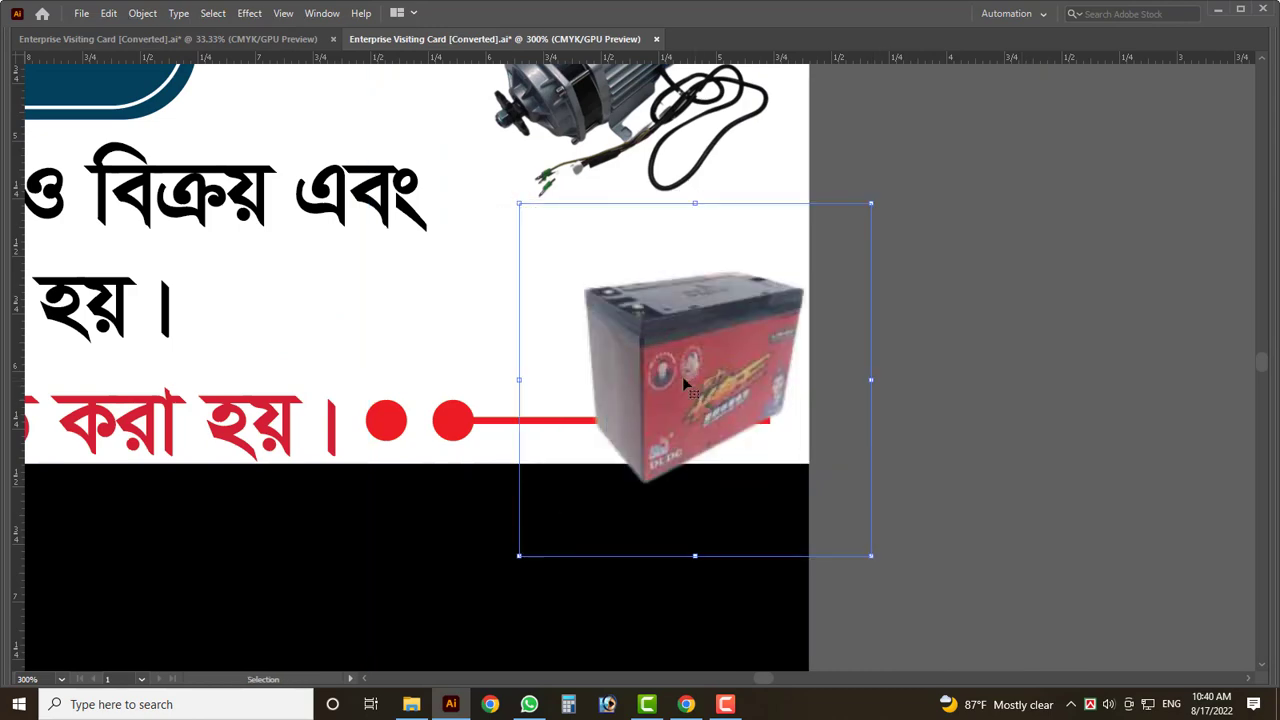
key(ctrl+z)
key(ctrl+z)
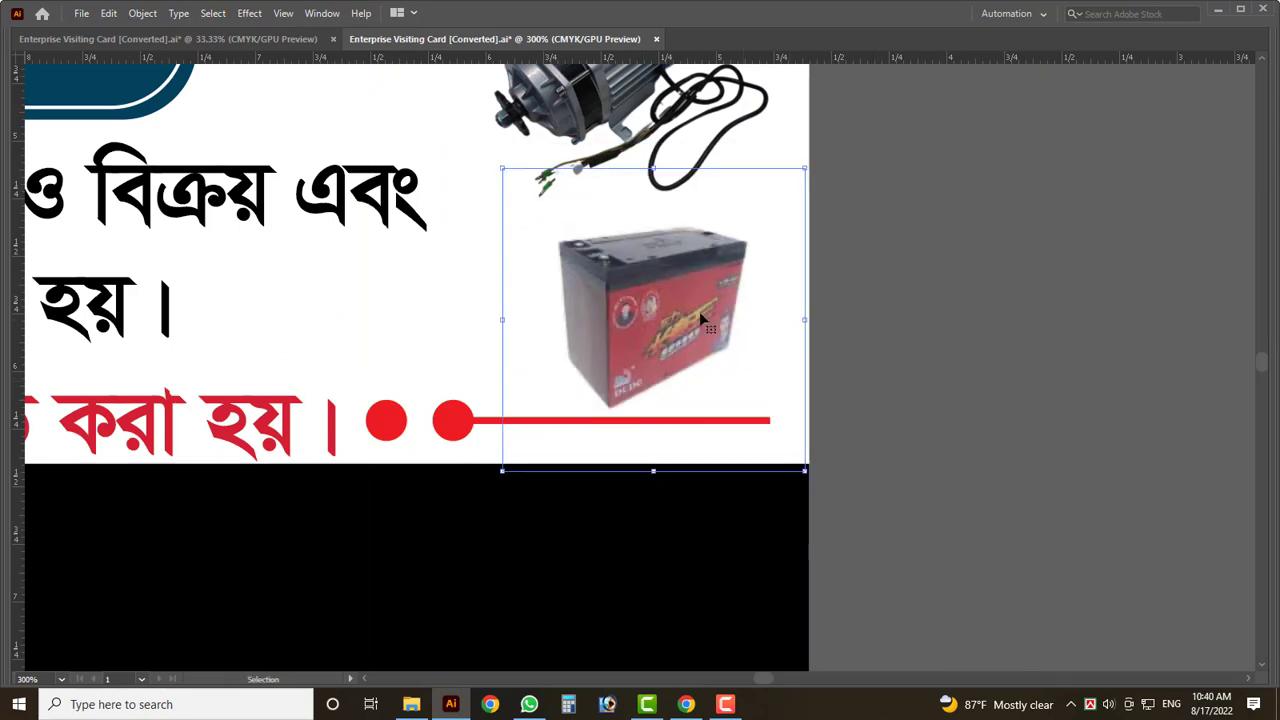
alt+scroll(845, 320, down, 5)
- Drop the helmet photo into the empty box at the card's left, then return to the Photos folder
drag(242, 337, 463, 254)
scroll(455, 256, up, 2)
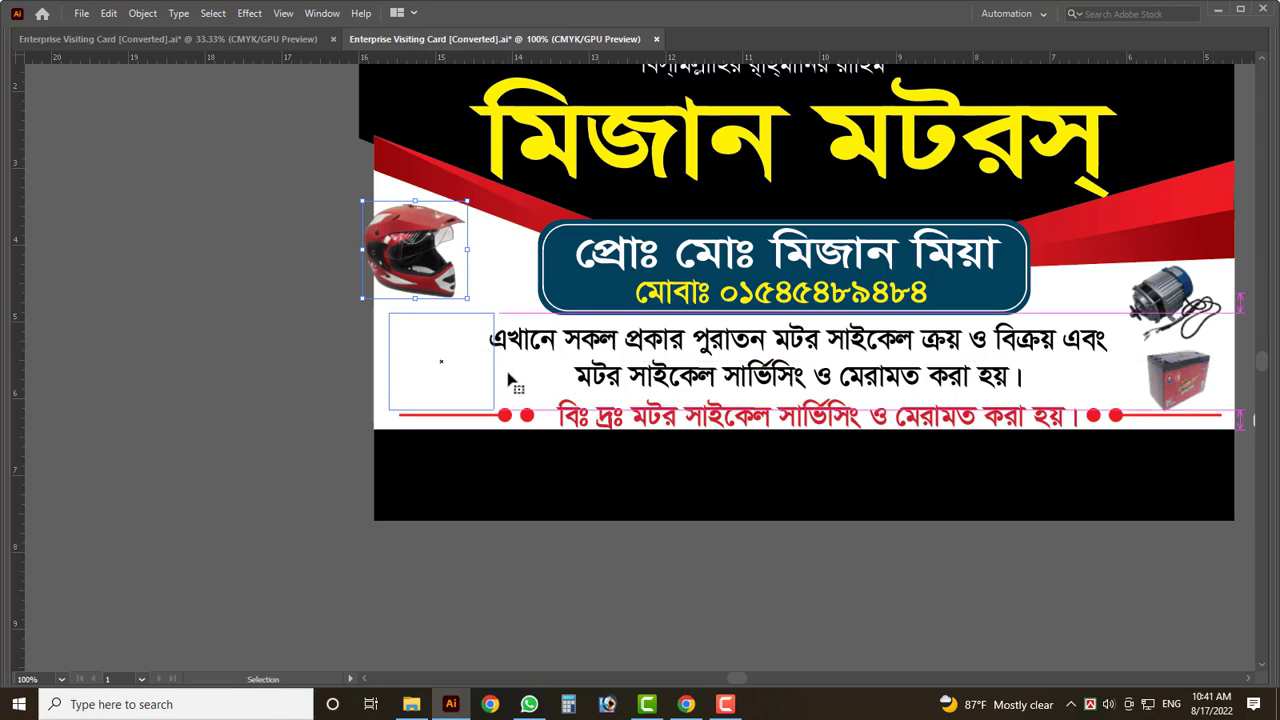
drag(508, 378, 472, 380)
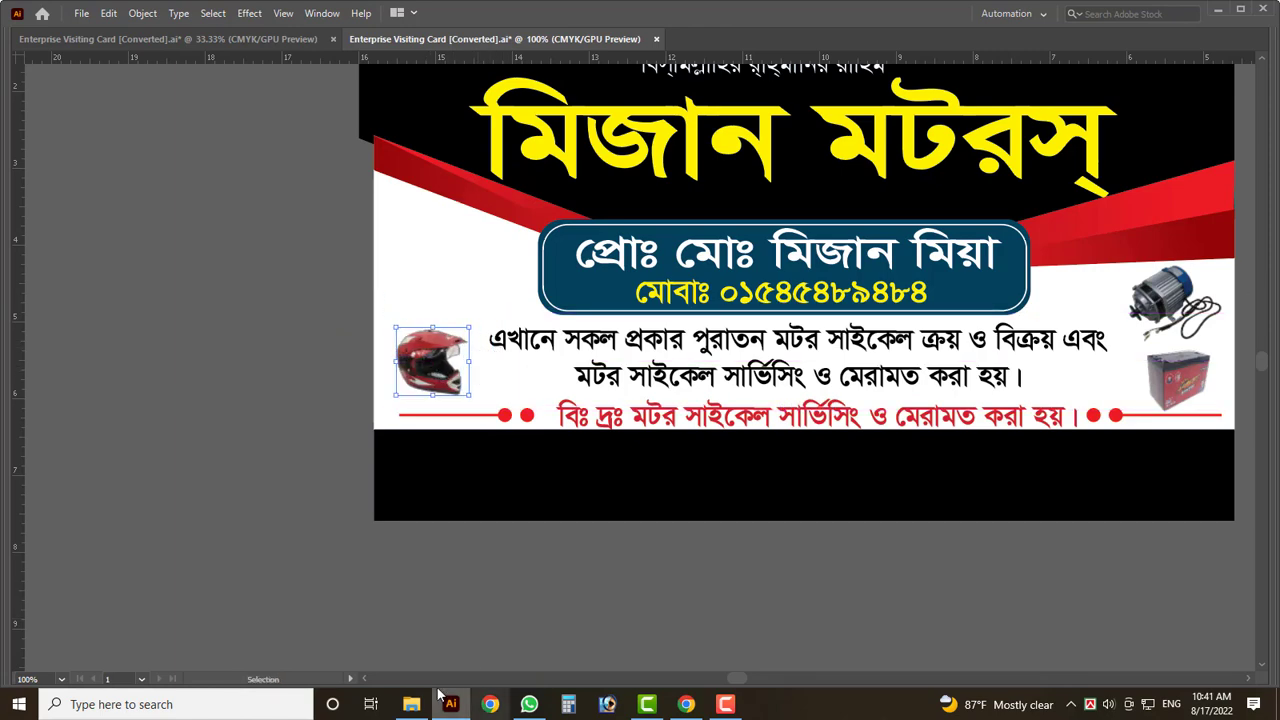
click(411, 704)
key(alt+Up)
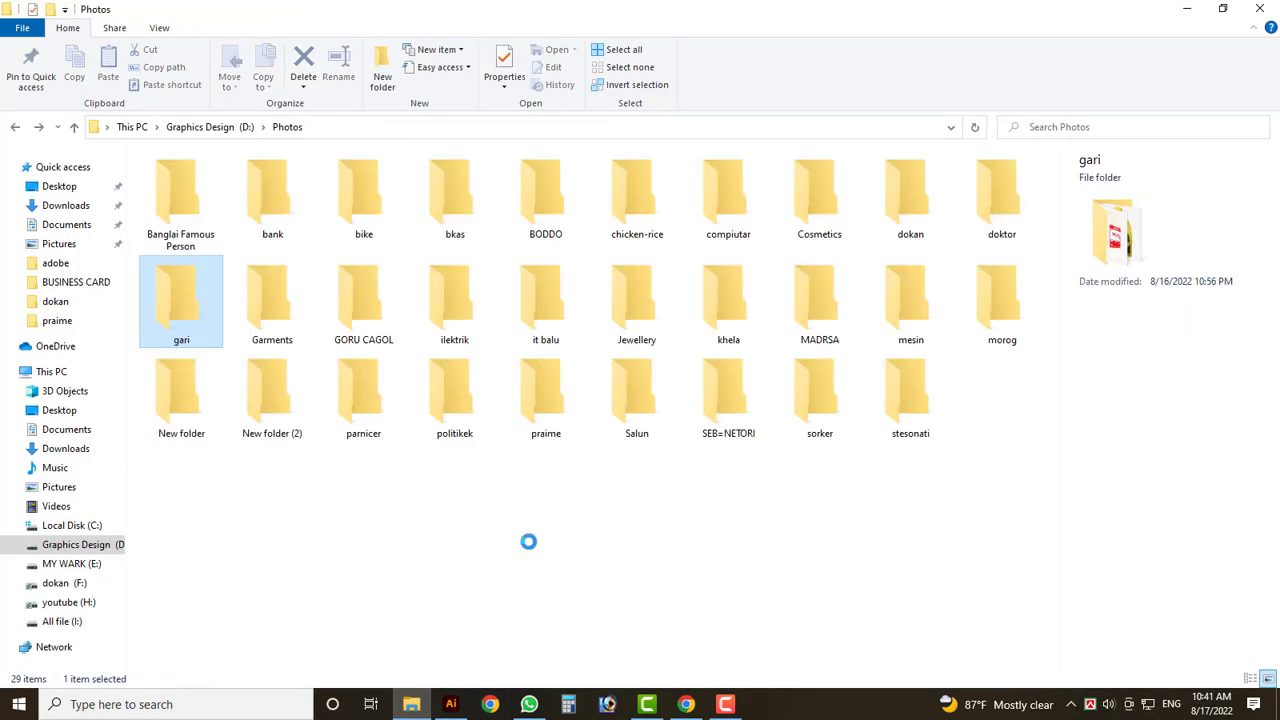
- Open the bike folder, try placing the yamaha-yzf-r1 photo, then delete it from the card
double_click(370, 222)
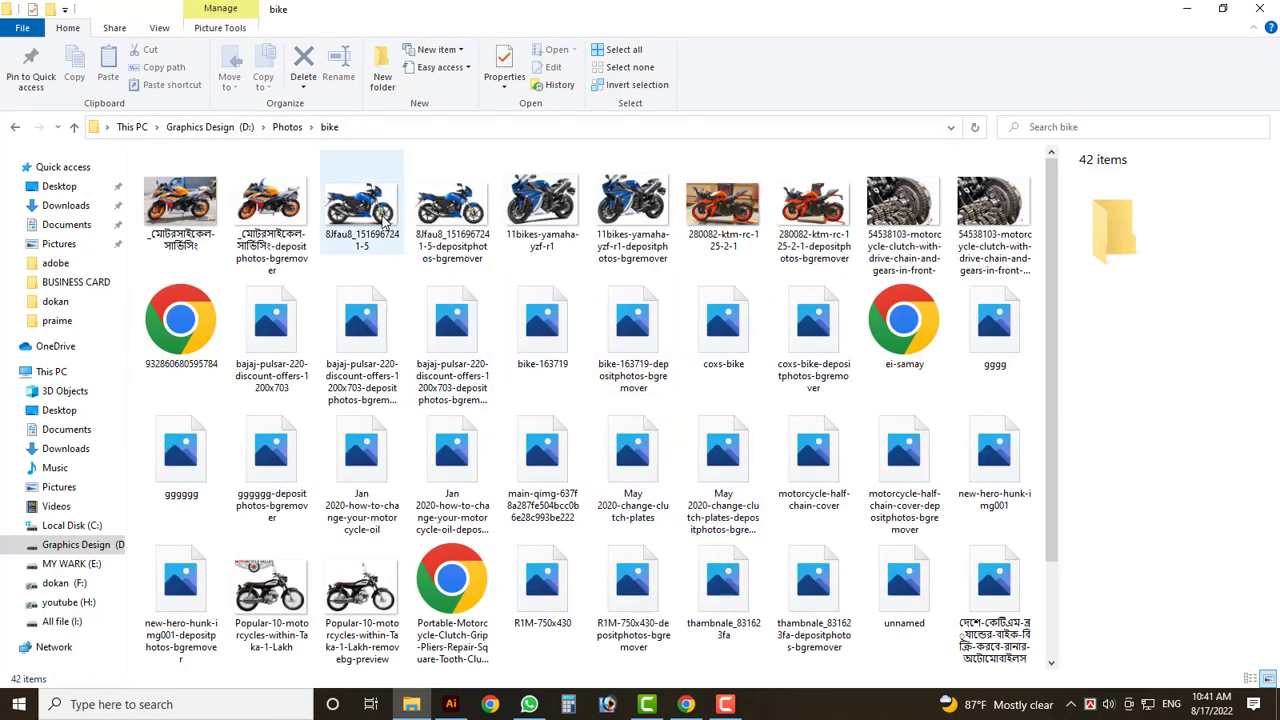
click(452, 205)
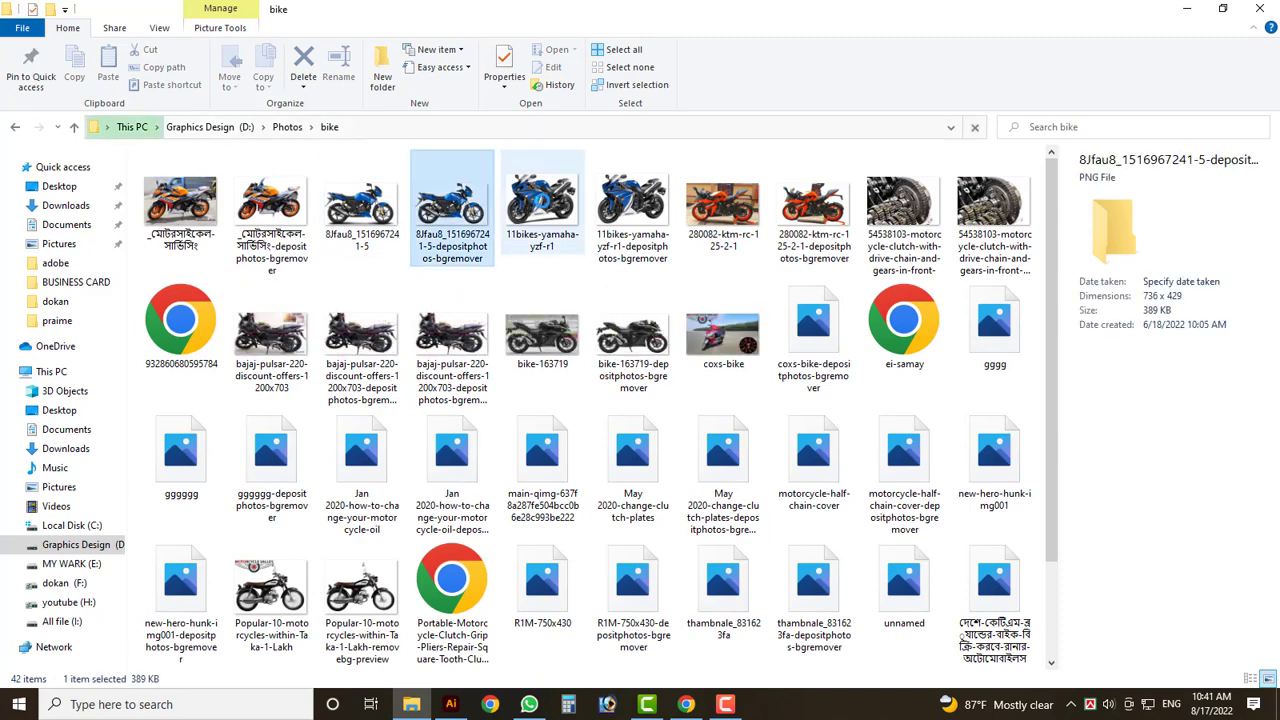
click(541, 200)
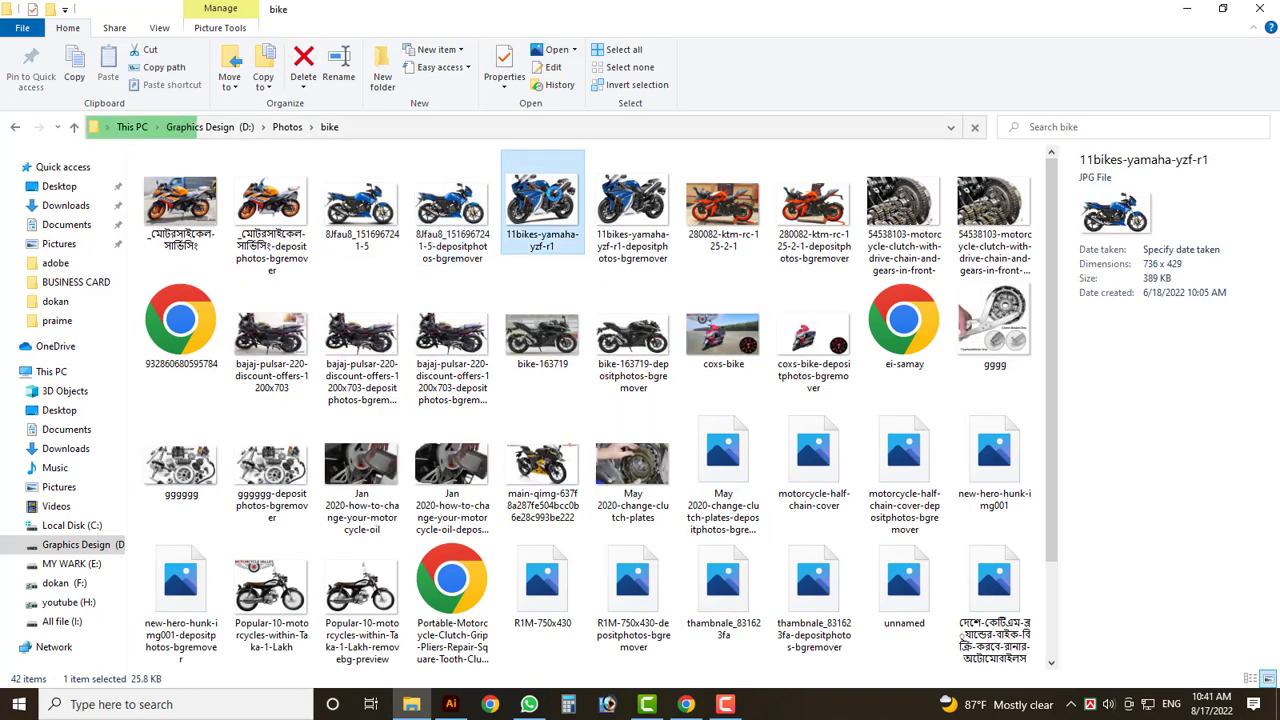
drag(545, 205, 313, 362)
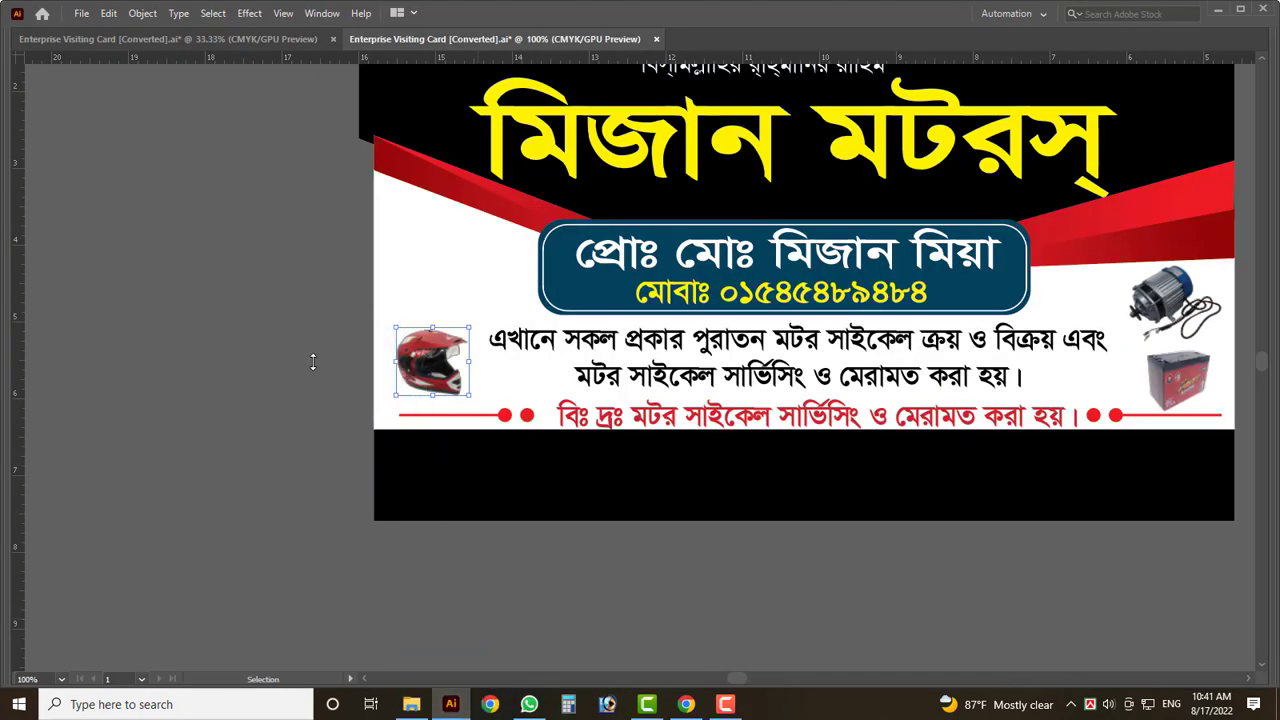
key(Delete)
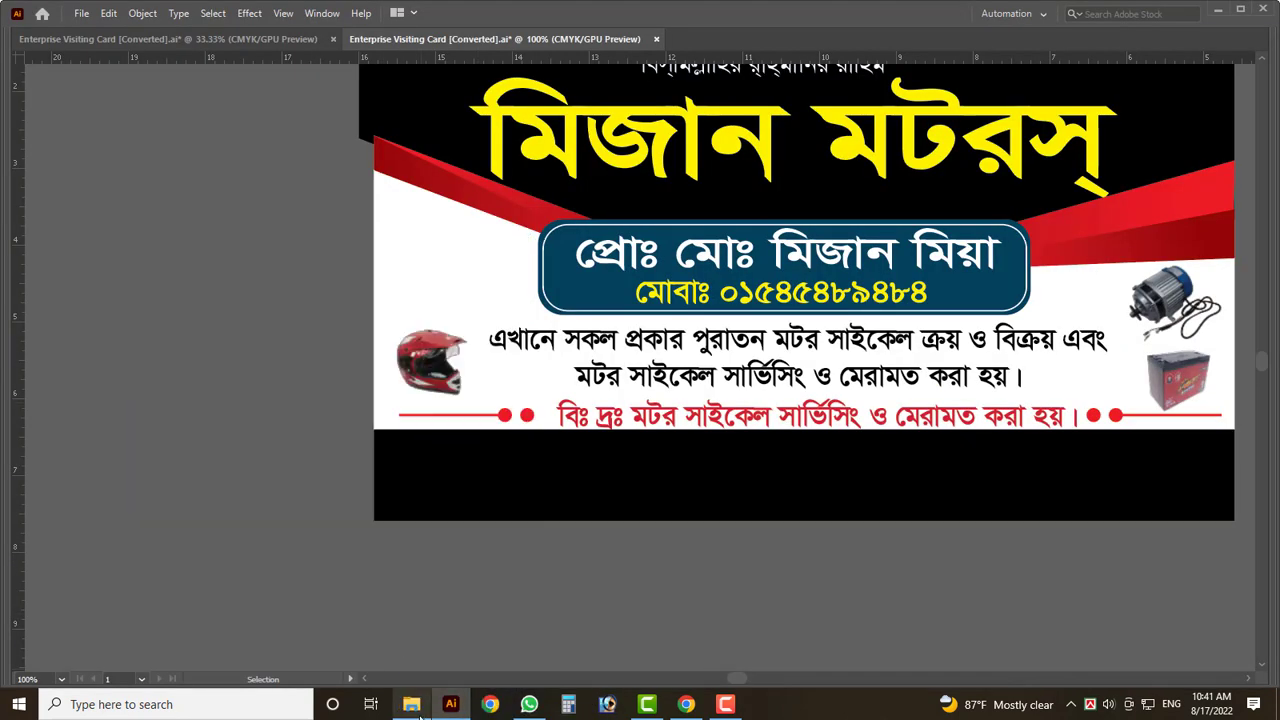
- Pick the background-removed yamaha-yzf-r1 photo instead and return to Illustrator
click(411, 704)
click(636, 208)
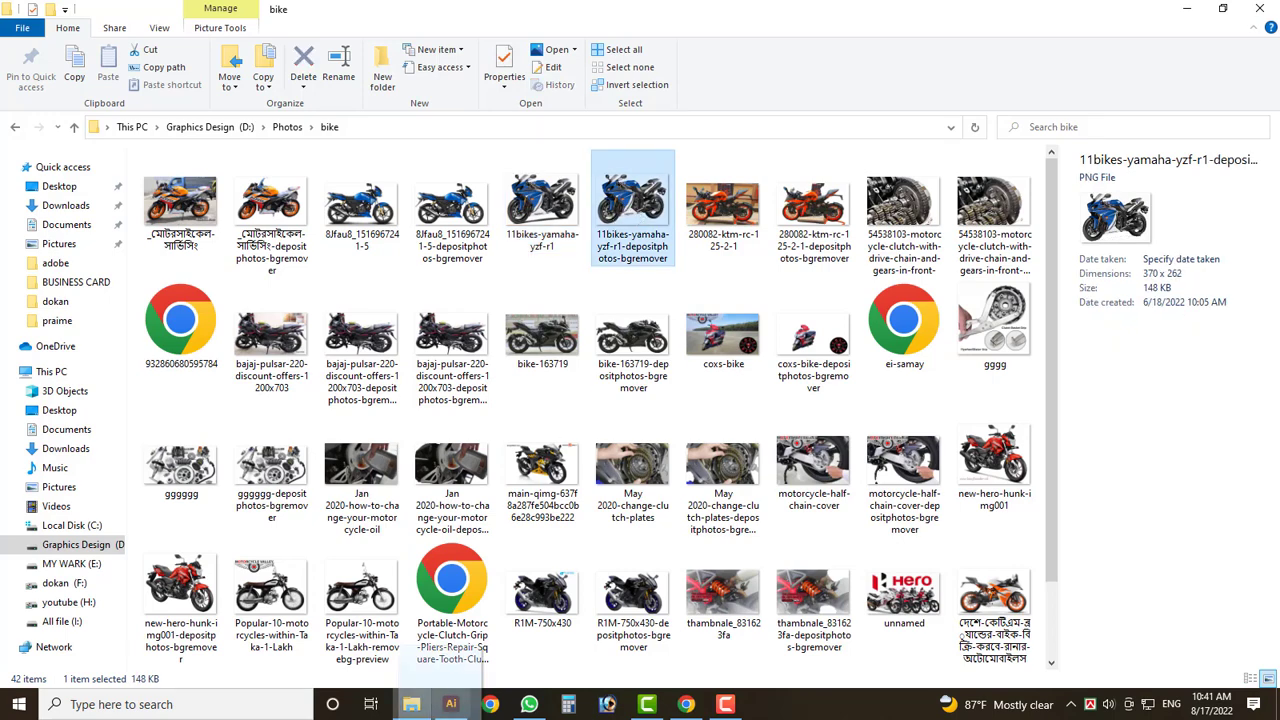
click(450, 704)
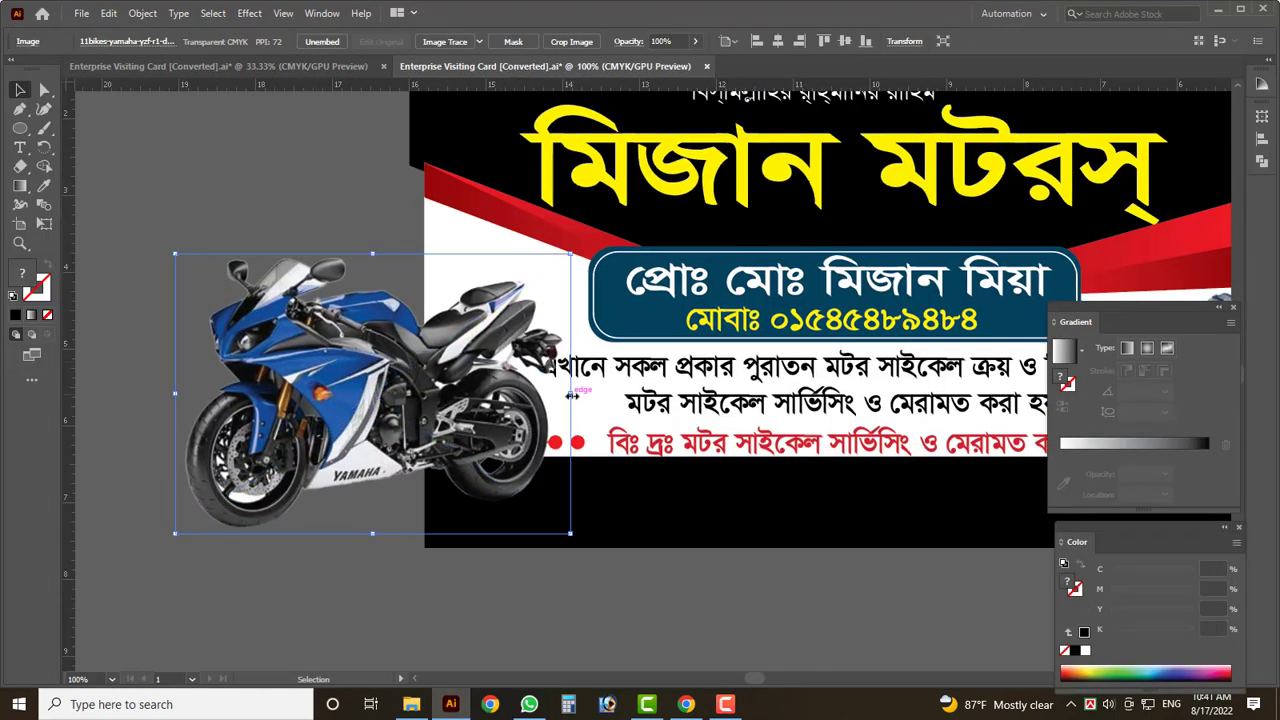
- Scale the Yamaha bike photo down and set it above the helmet on the card's left
drag(571, 395, 503, 308)
scroll(550, 330, up, 3)
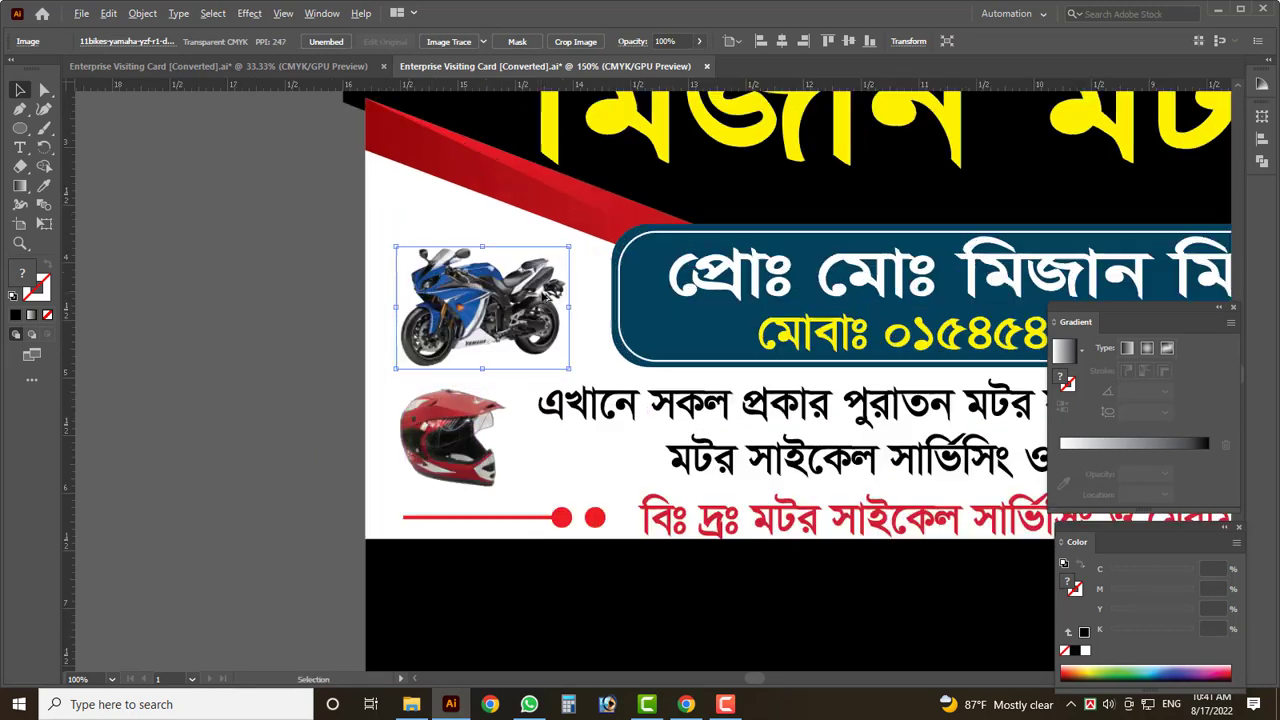
scroll(549, 332, down, 5)
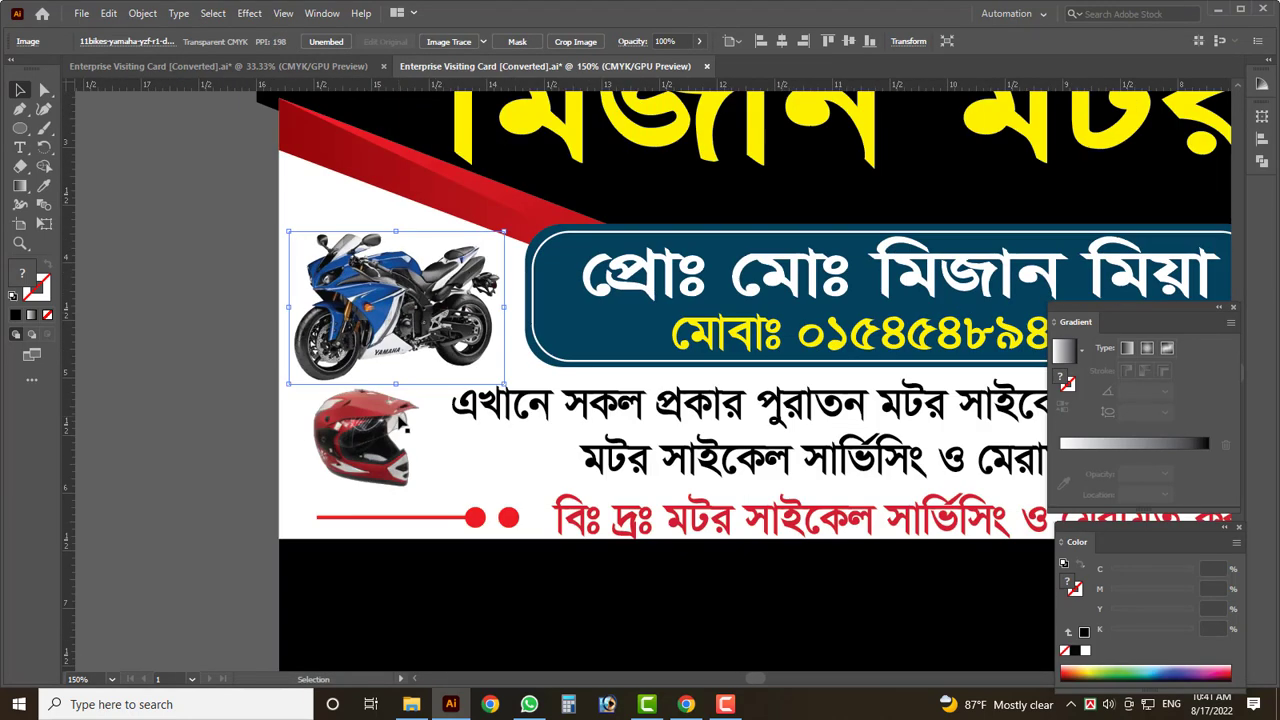
key(Tab)
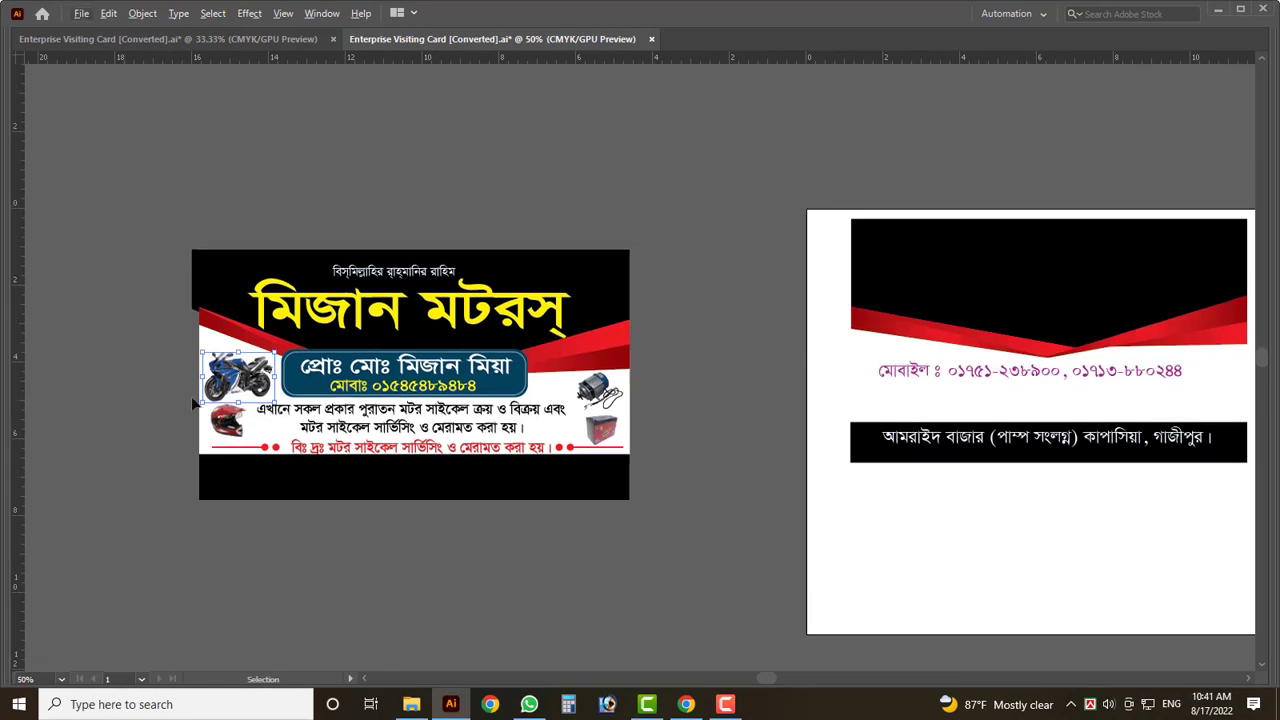
- Try dragging the black address bar, then undo the move
drag(980, 399, 420, 450)
key(ctrl+z)
scroll(398, 432, up, 2)
scroll(463, 450, down, 1)
scroll(466, 449, up, 2)
scroll(466, 440, down, 1)
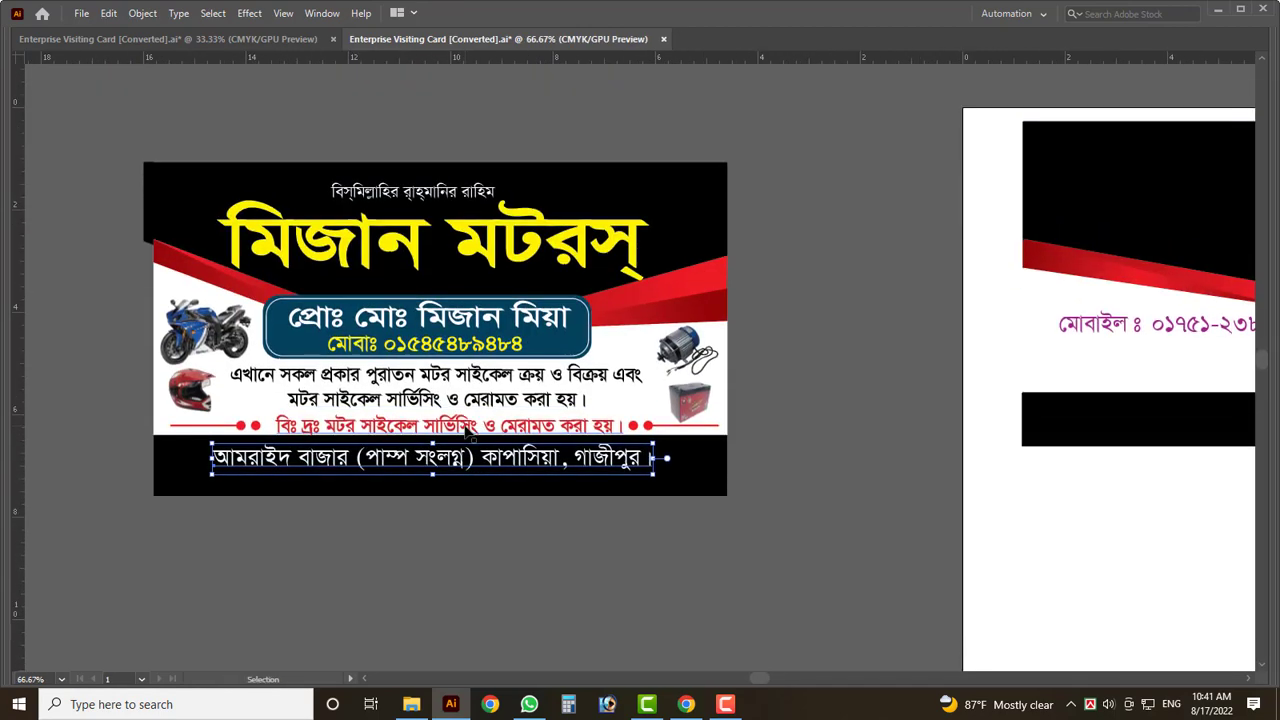
- Dismiss an accidental New Document dialog and zoom in and out to check the address line
key(ctrl+n)
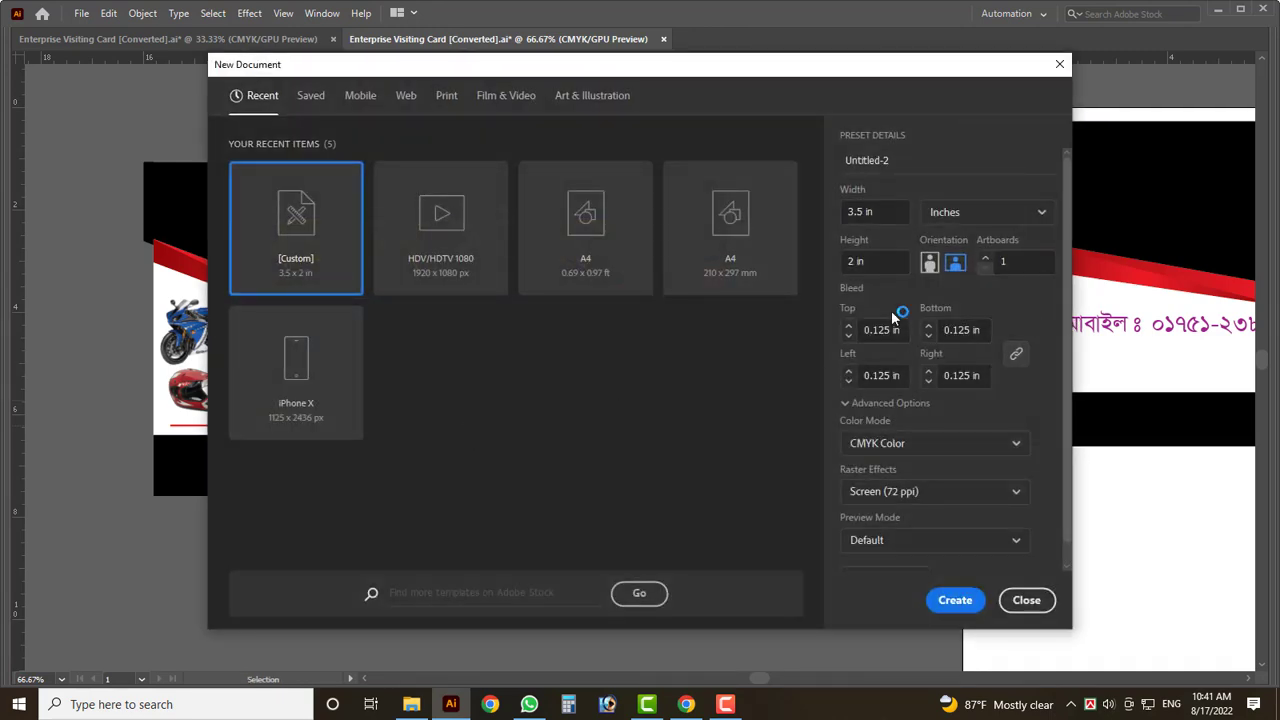
key(Escape)
key(ctrl+1)
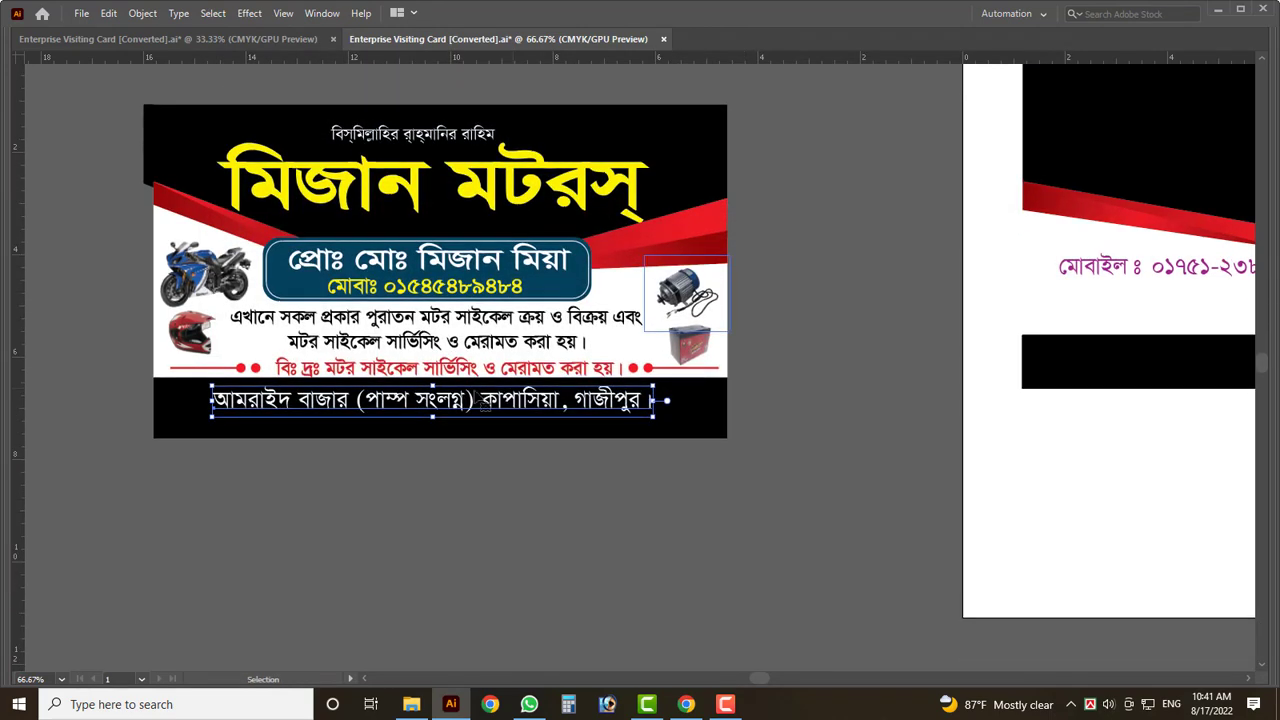
key(ctrl+equal)
key(ctrl+equal)
key(ctrl+minus)
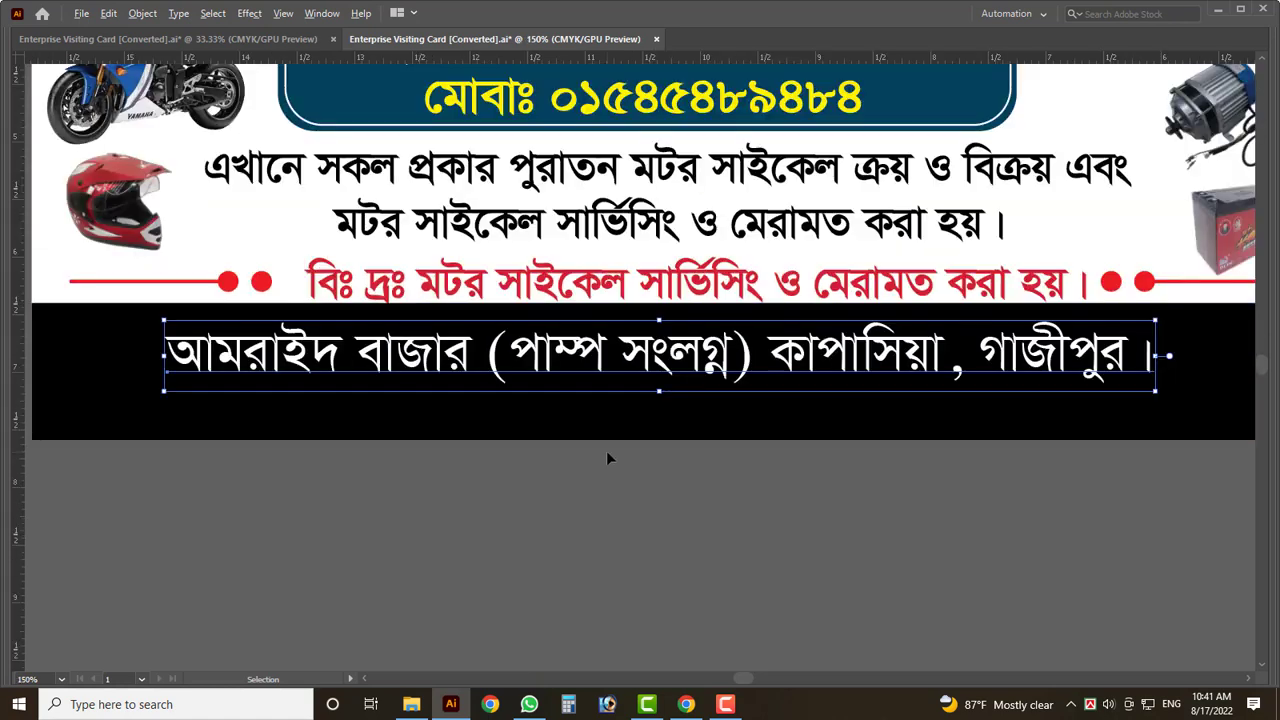
key(ctrl+1)
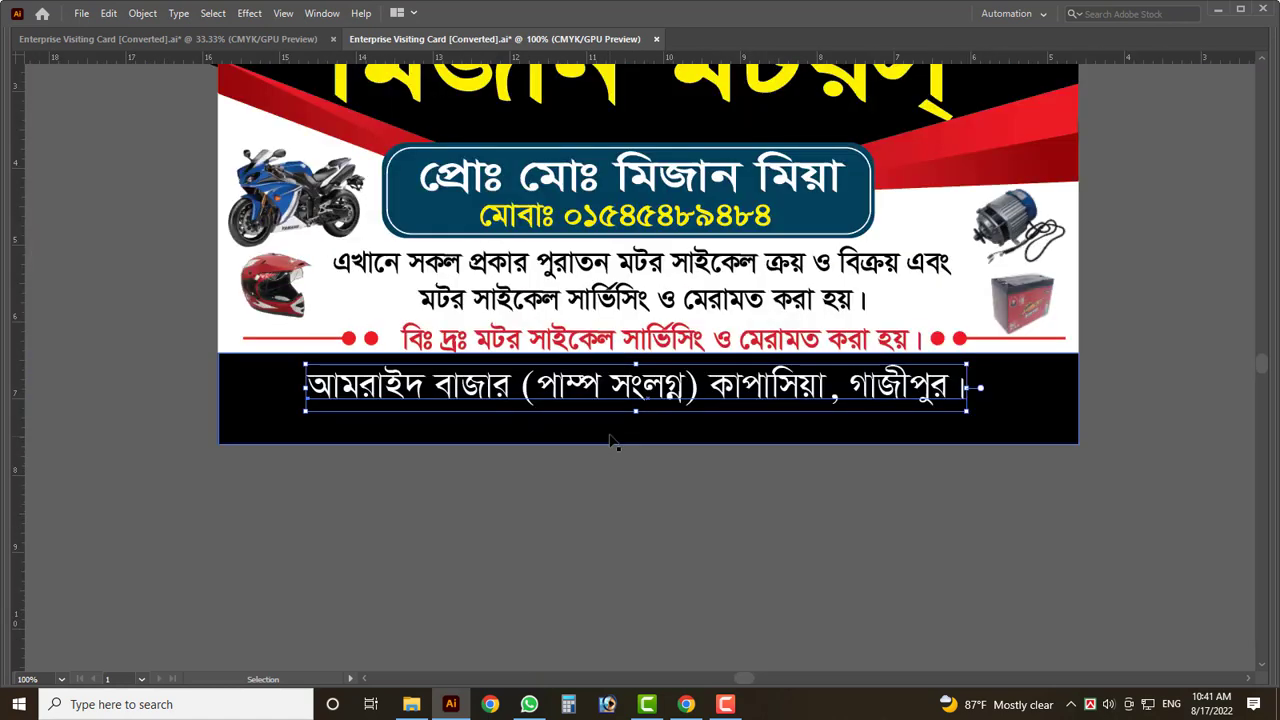
key(Tab)
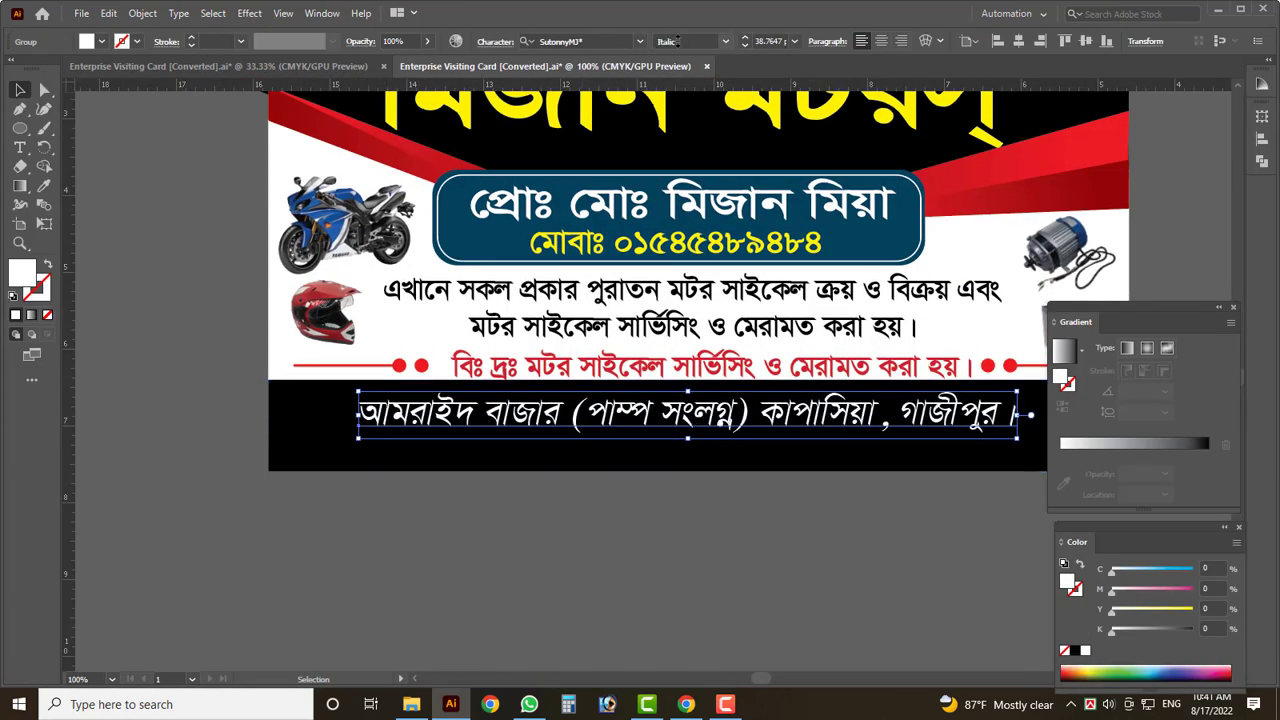
key(Tab)
key(ctrl+minus)
click(302, 235)
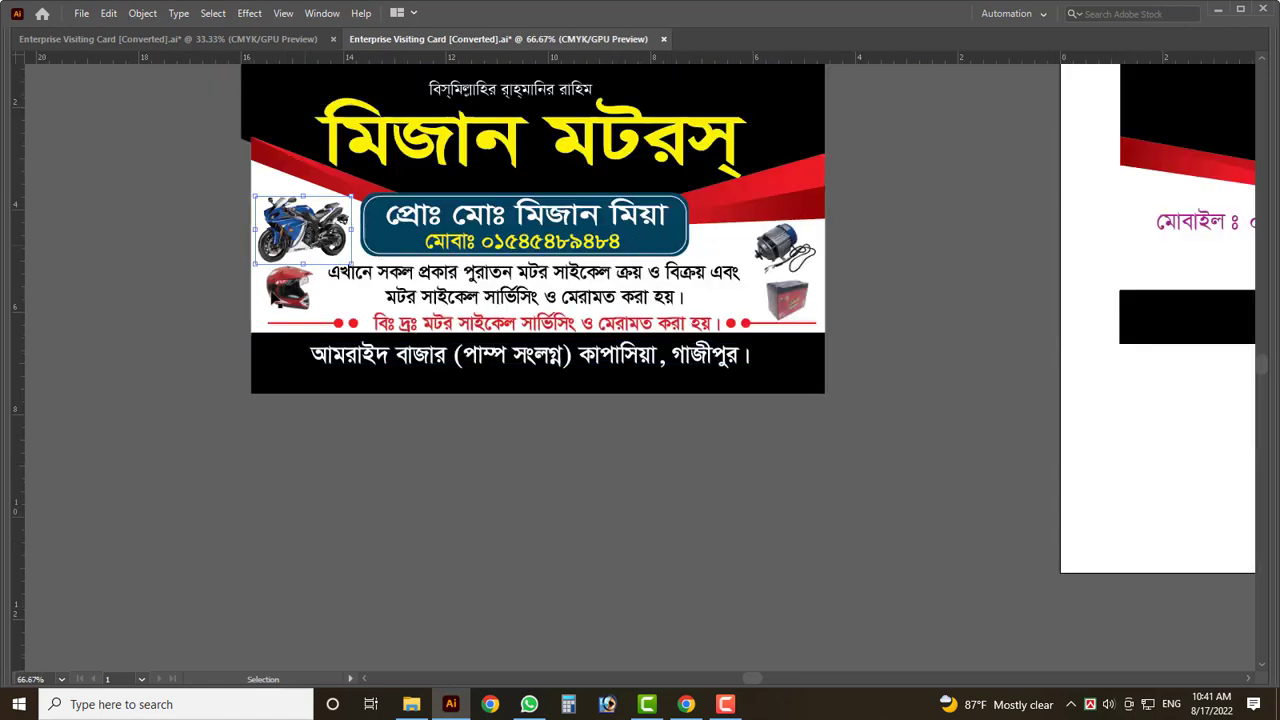
- Drag the white address text left, then across until it sits centred in the black footer band
scroll(474, 143, up, 1)
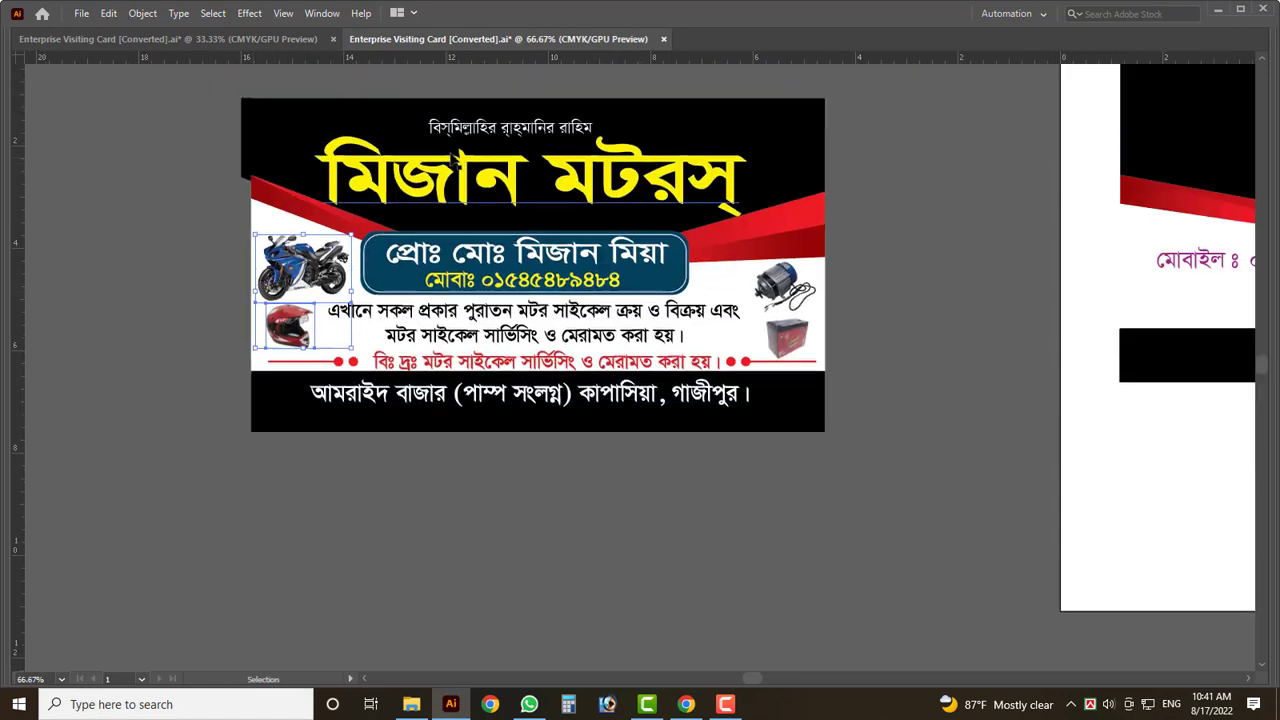
scroll(474, 143, up, 5)
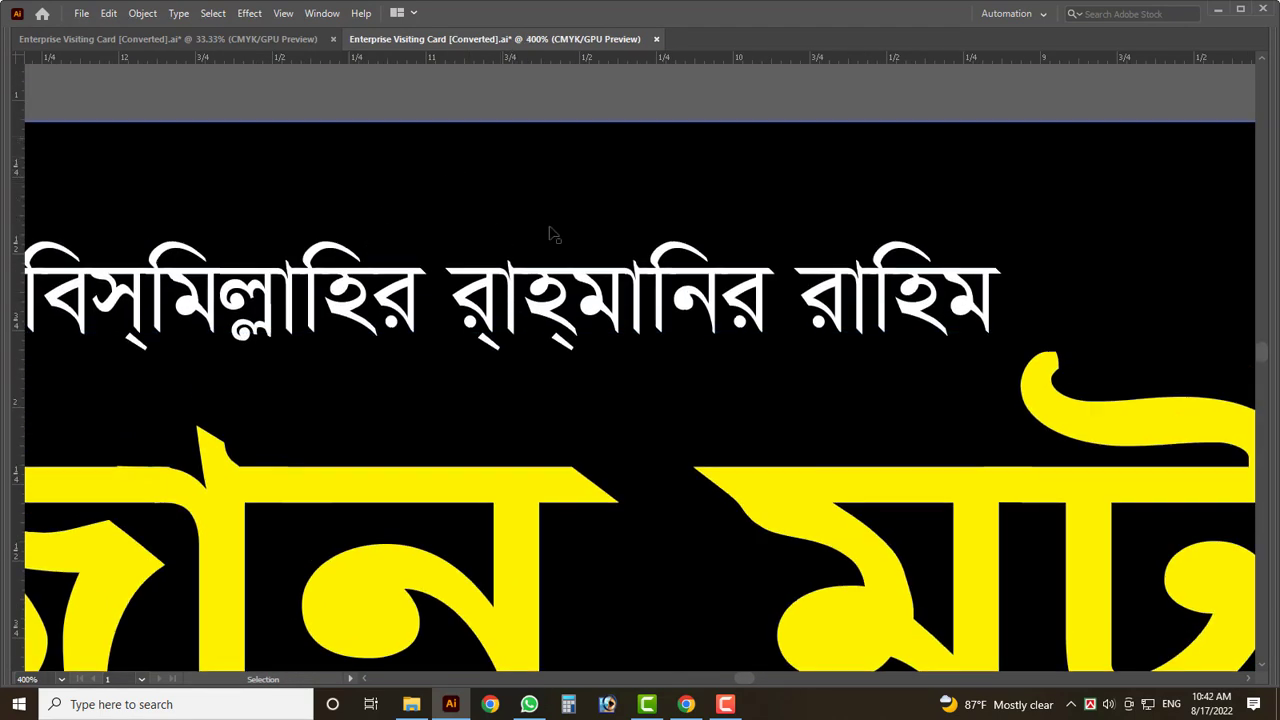
scroll(437, 224, down, 5)
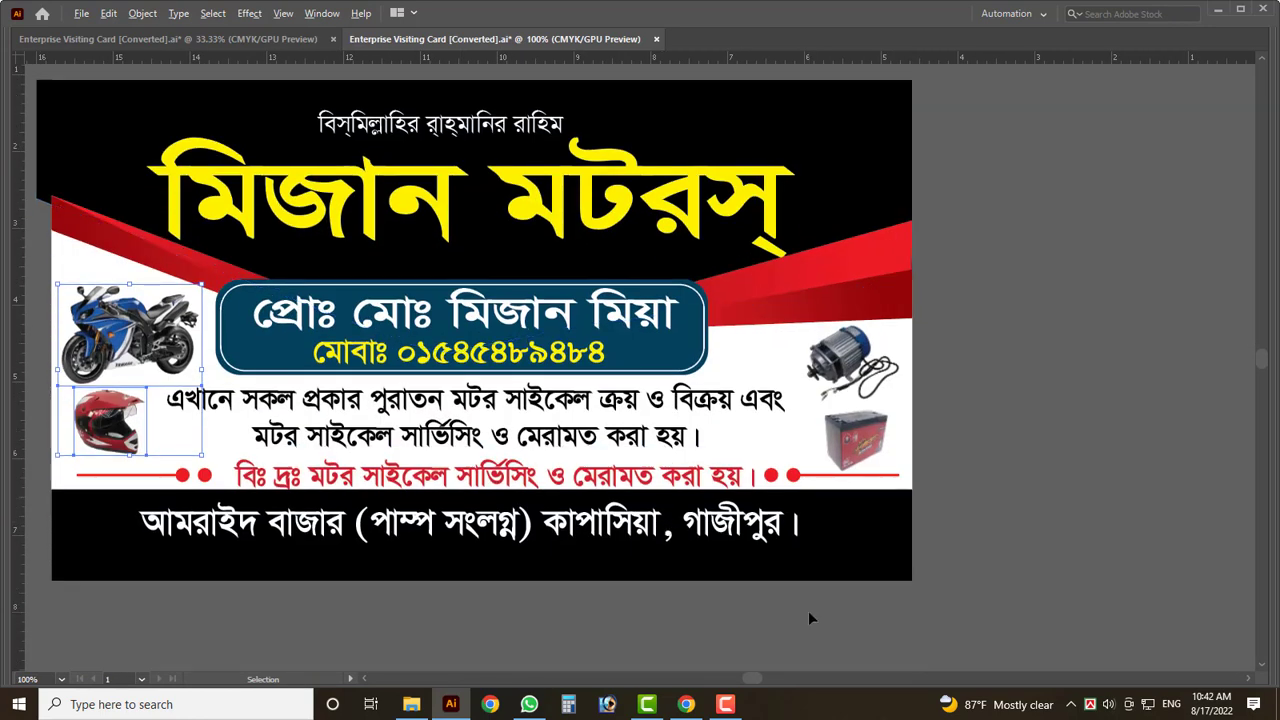
scroll(808, 610, up, 4)
scroll(817, 503, down, 1)
scroll(629, 443, down, 3)
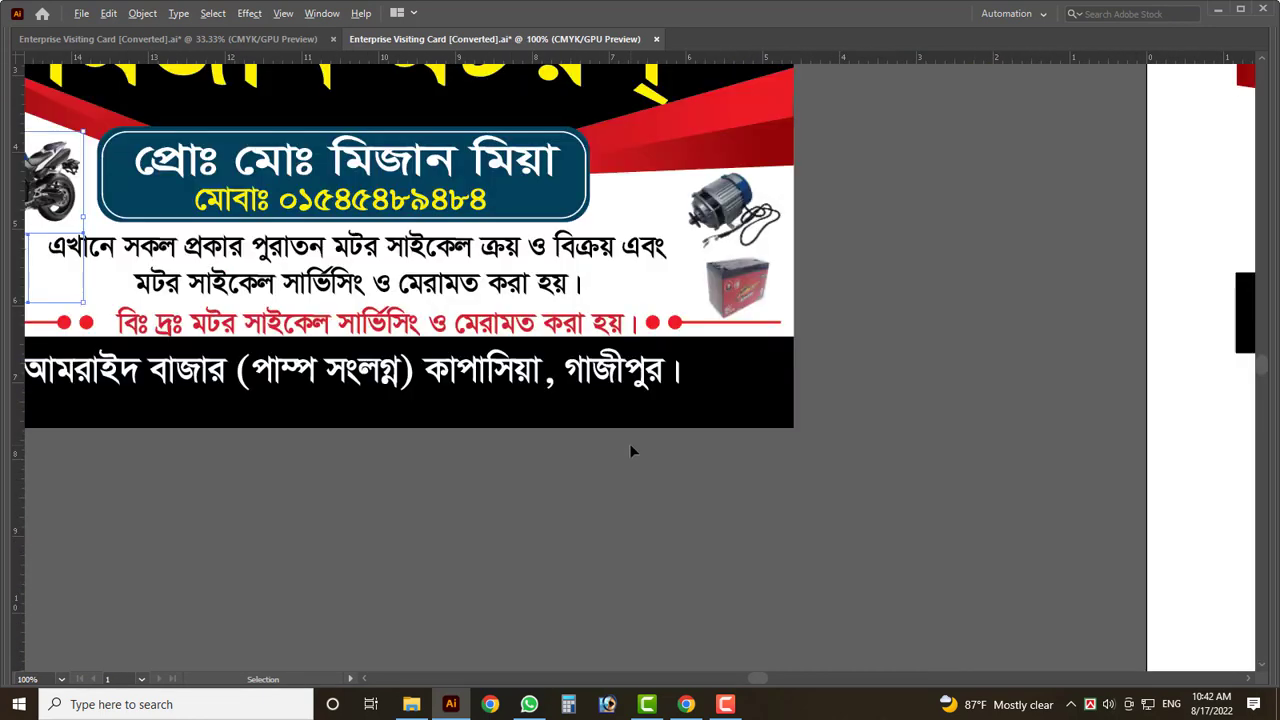
scroll(794, 391, down, 1)
scroll(785, 240, up, 2)
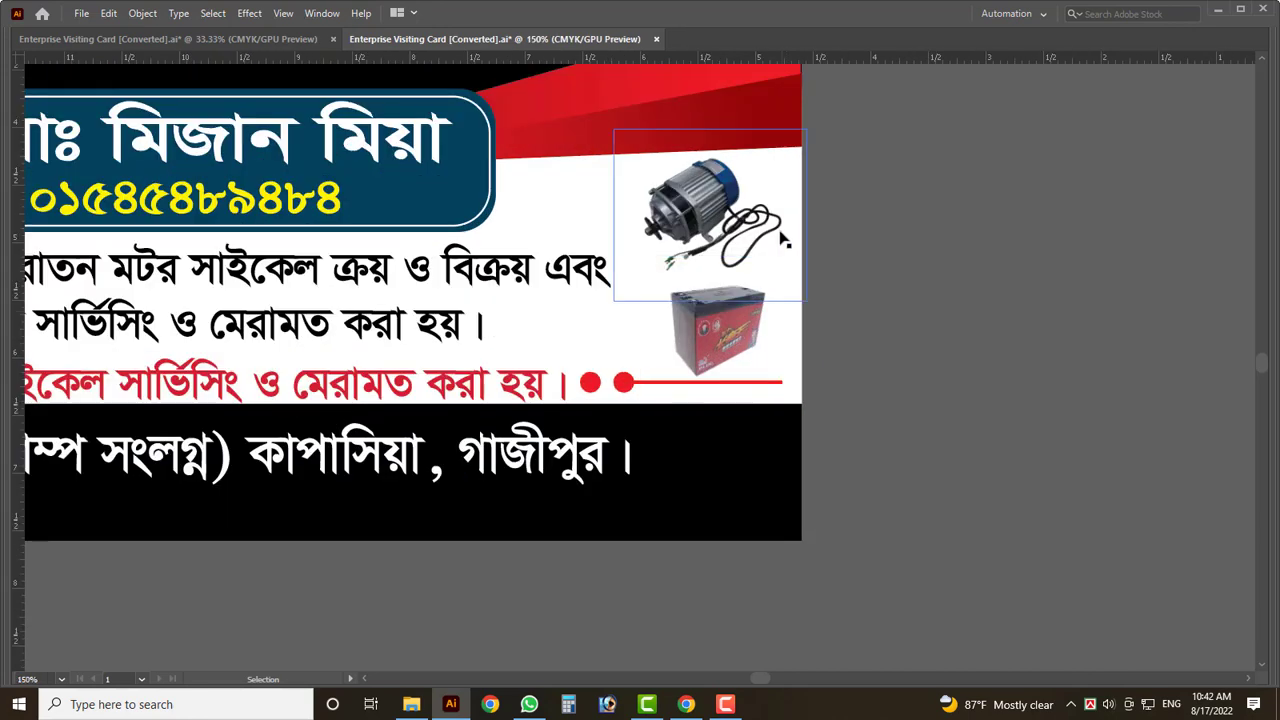
scroll(875, 343, down, 2)
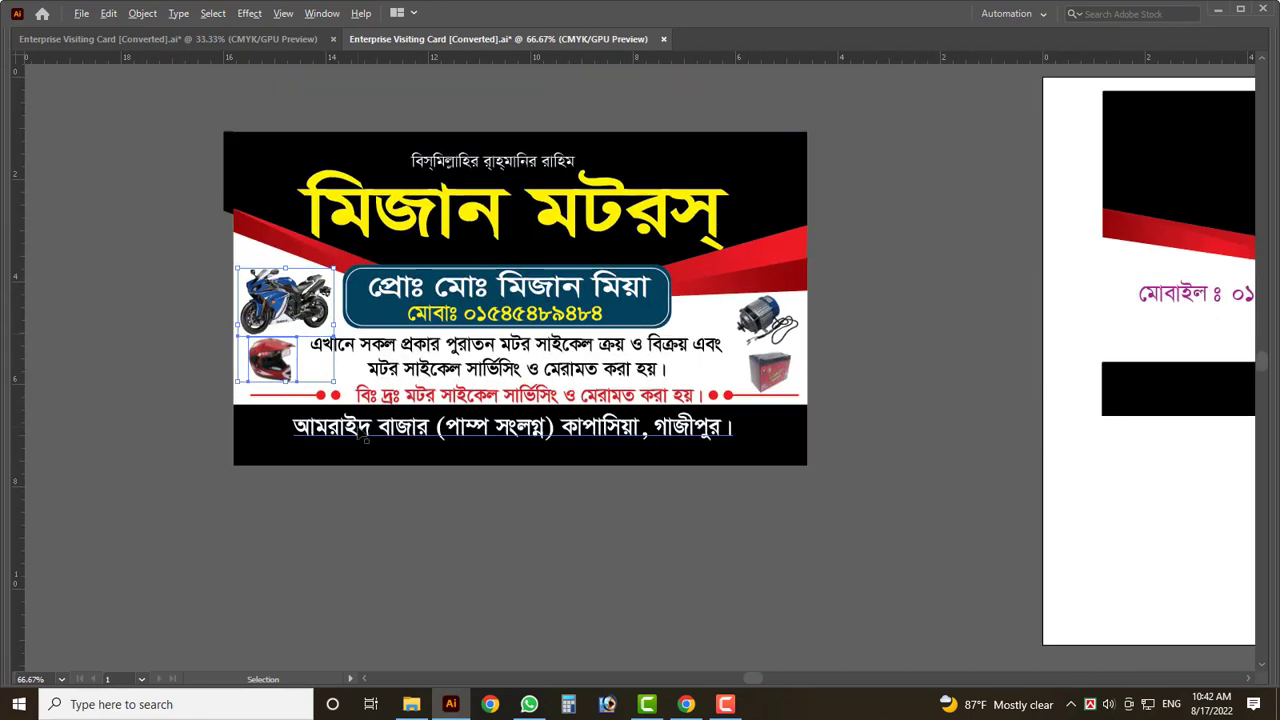
scroll(366, 440, up, 2)
drag(366, 440, 247, 444)
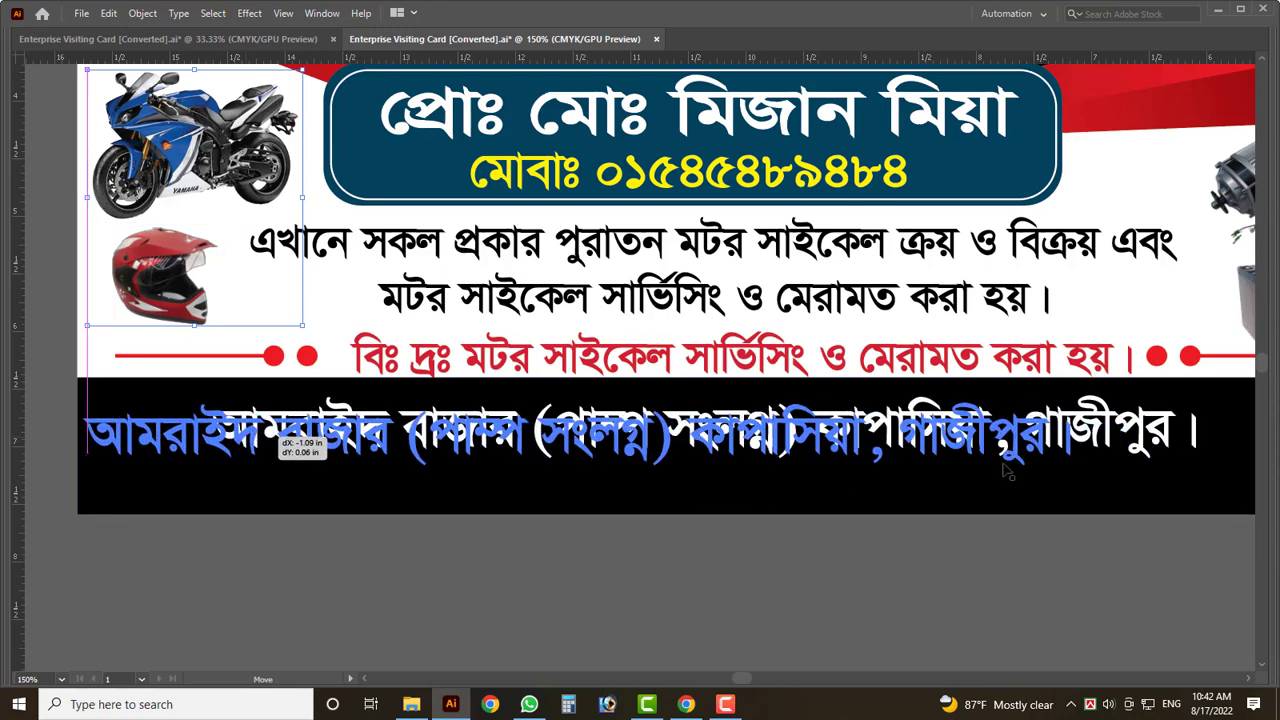
scroll(948, 464, down, 2)
drag(948, 464, 1116, 457)
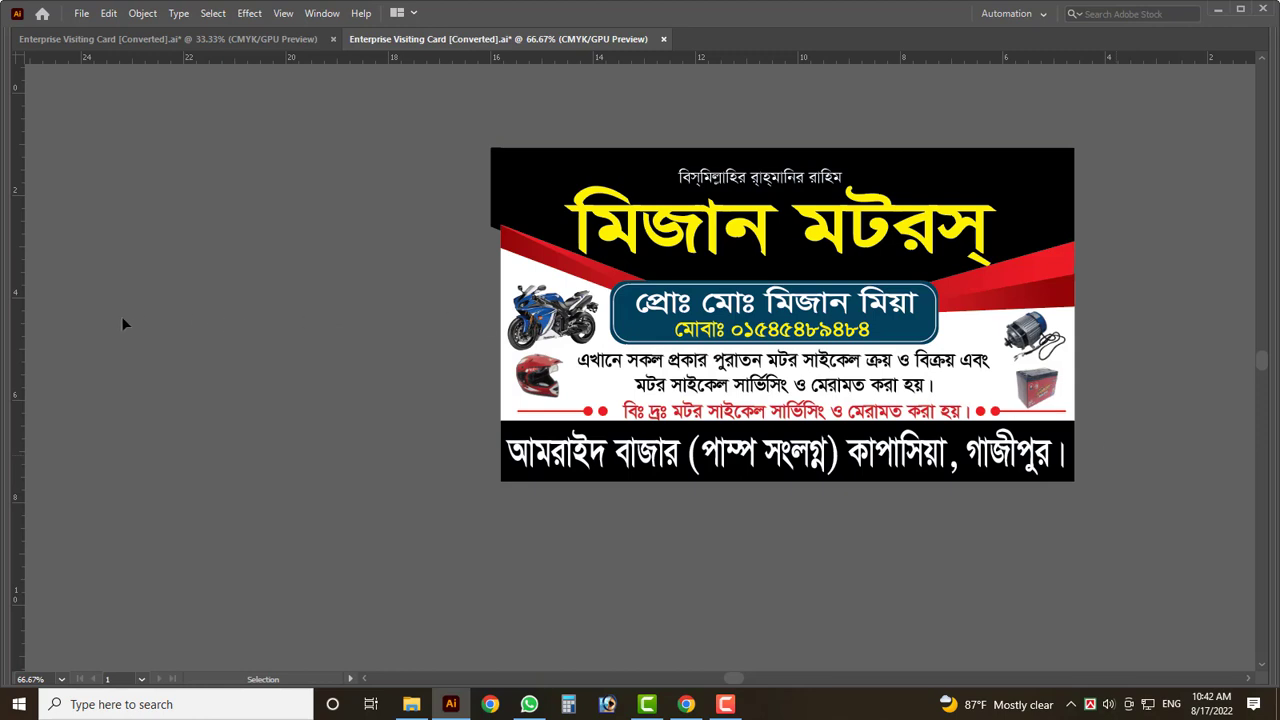
scroll(763, 356, down, 2)
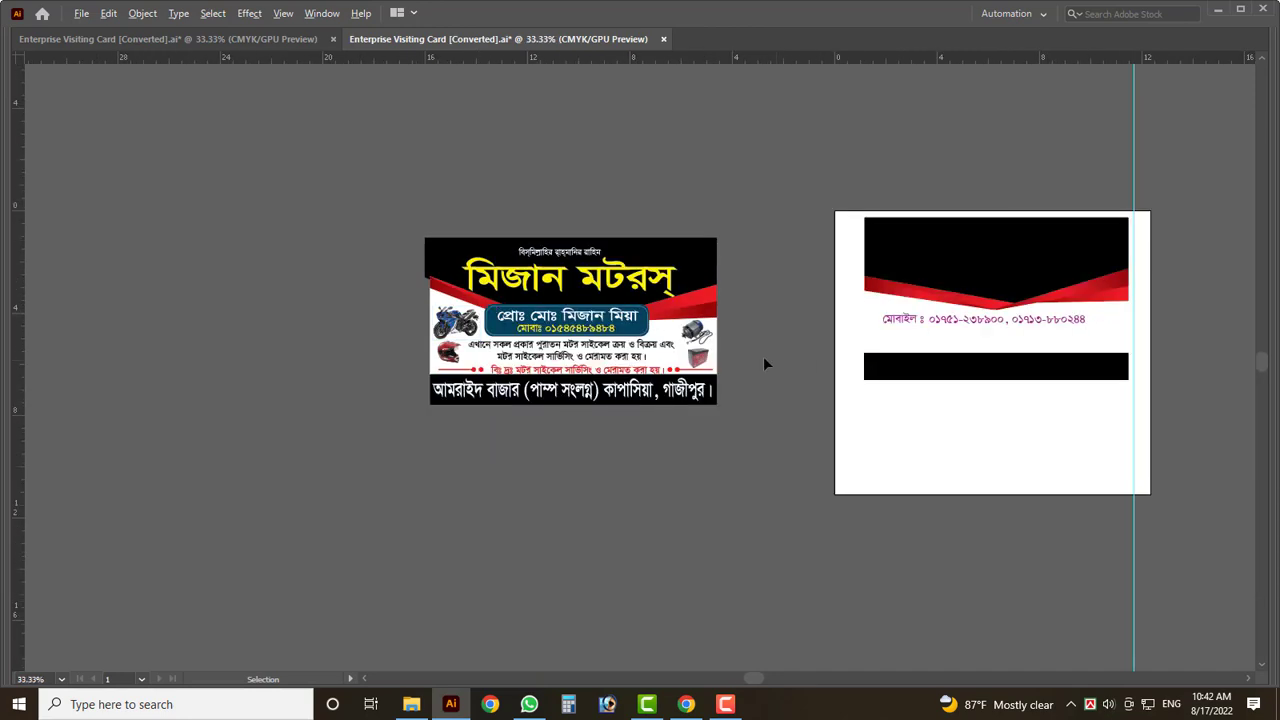
- Select the back-card artboard and zoom to view both cards
scroll(761, 356, up, 2)
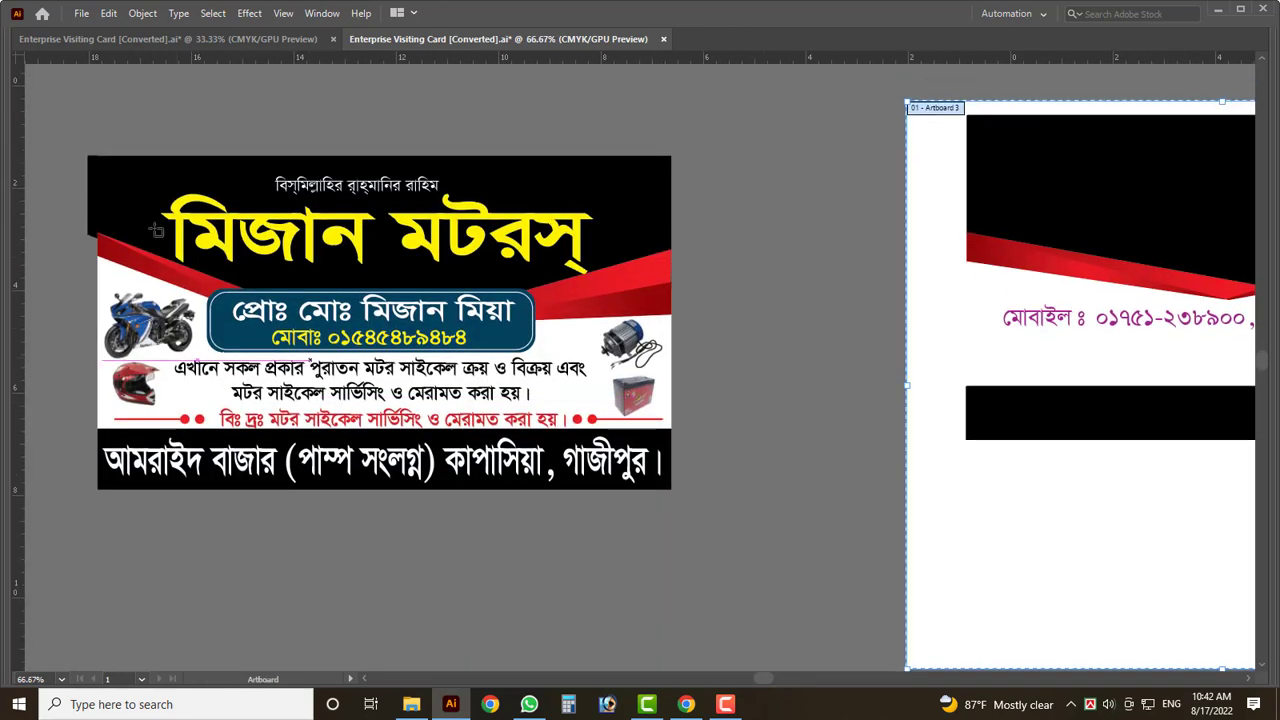
click(96, 157)
key(ctrl+minus)
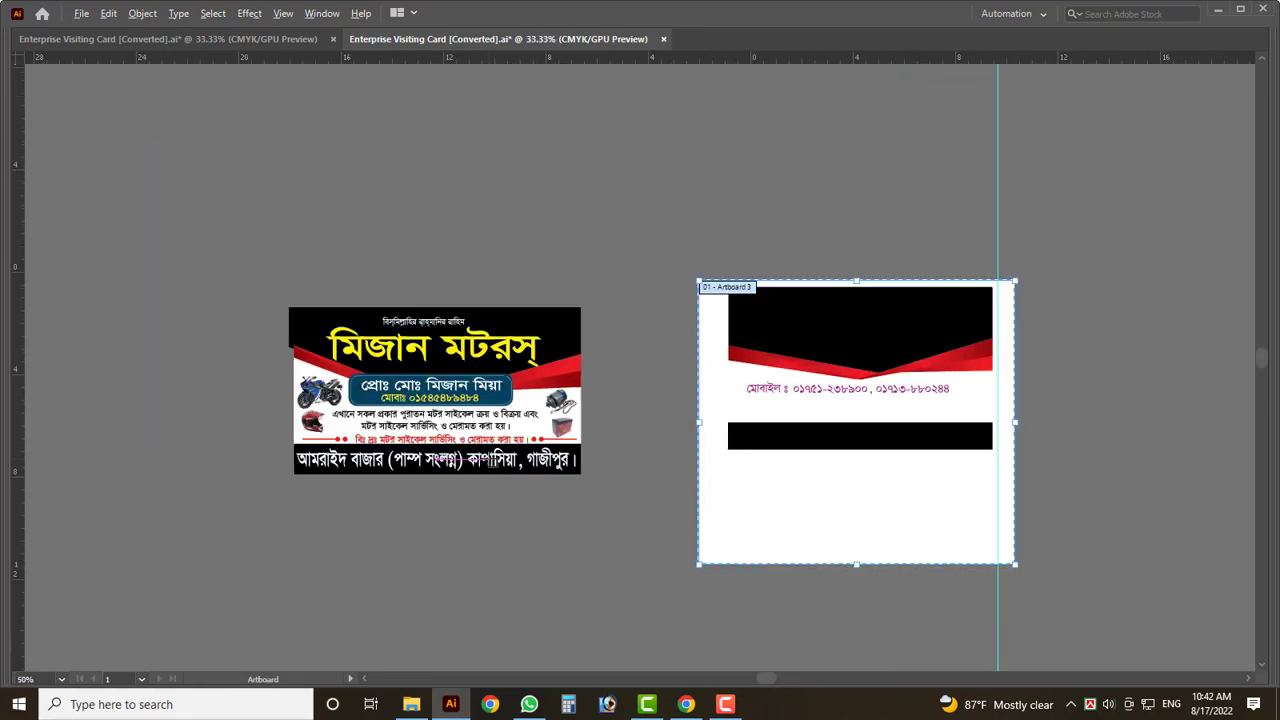
scroll(914, 446, down, 1)
key(ctrl+plus)
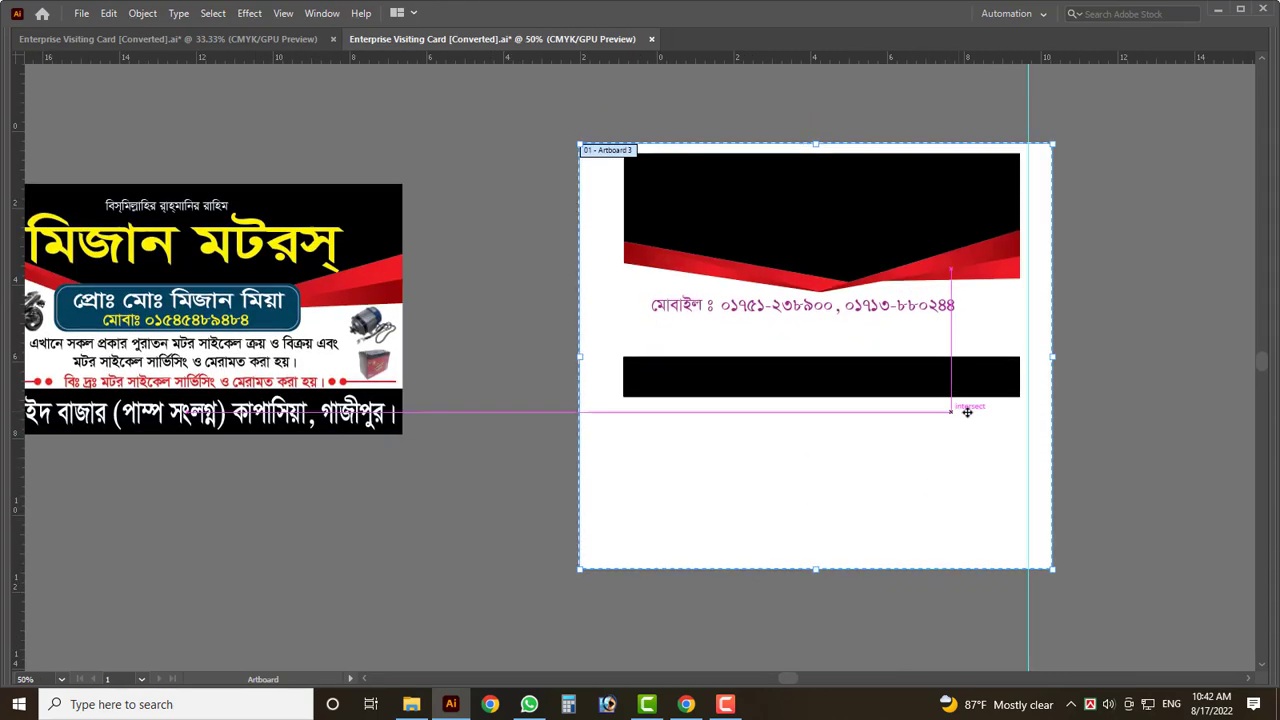
scroll(1084, 449, down, 2)
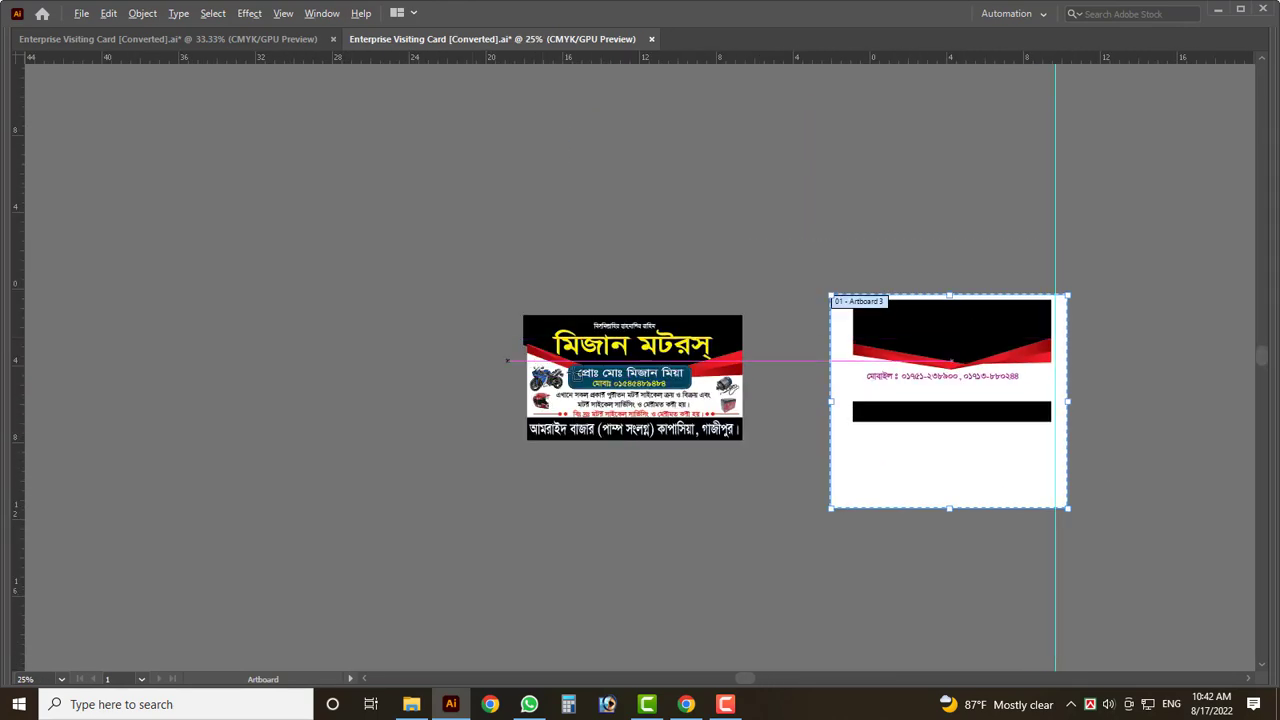
scroll(650, 375, up, 3)
key(ctrl)
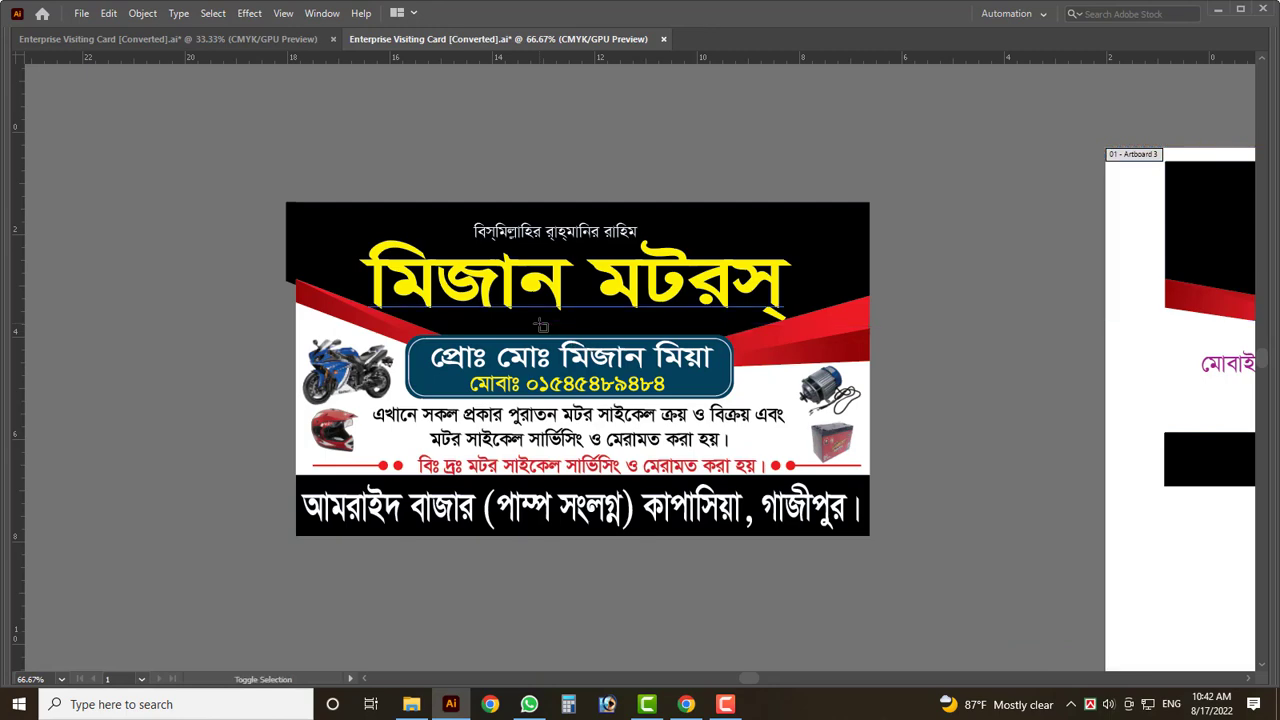
- Cancel the Save for Web dialog and draw Artboard 4 around the front card
key(ctrl+alt+shift+s)
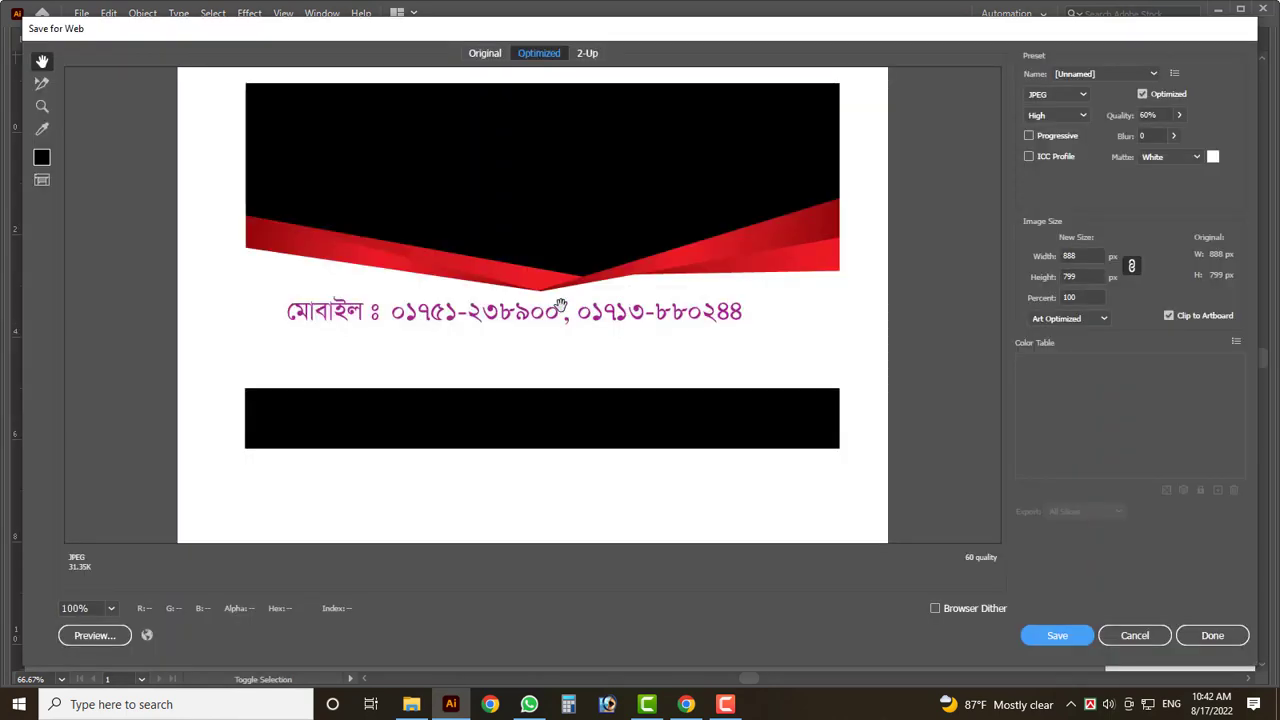
click(1135, 635)
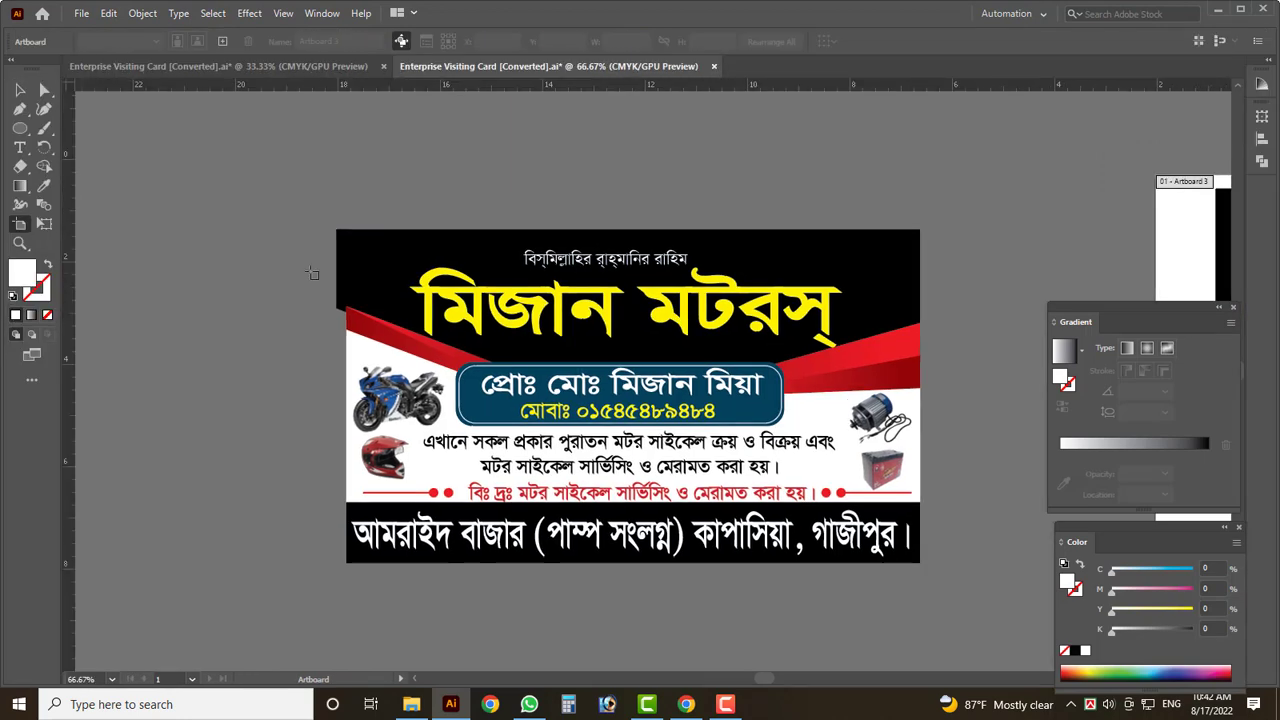
drag(920, 563, 347, 225)
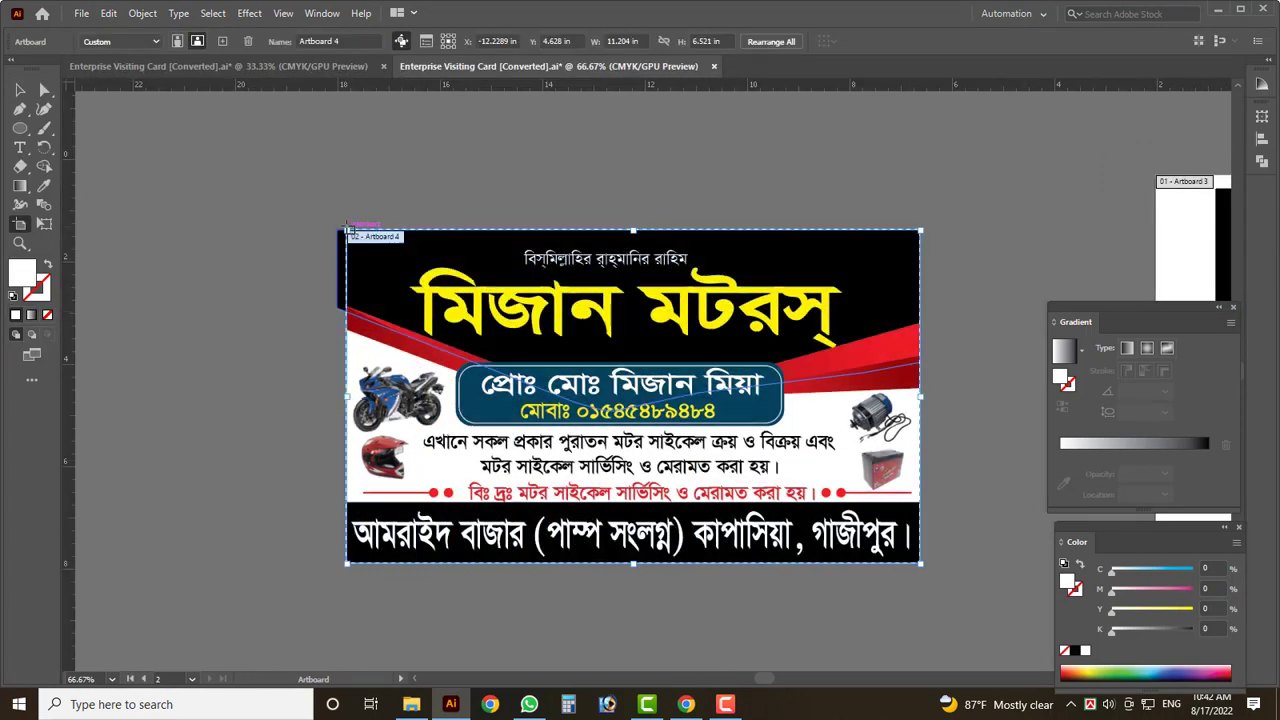
- Export the card front as a 4000 × 2330 px, 60%-quality JPEG Enterprise-Visiting-Card-[Converted] into BUSINESS CARD
click(20, 91)
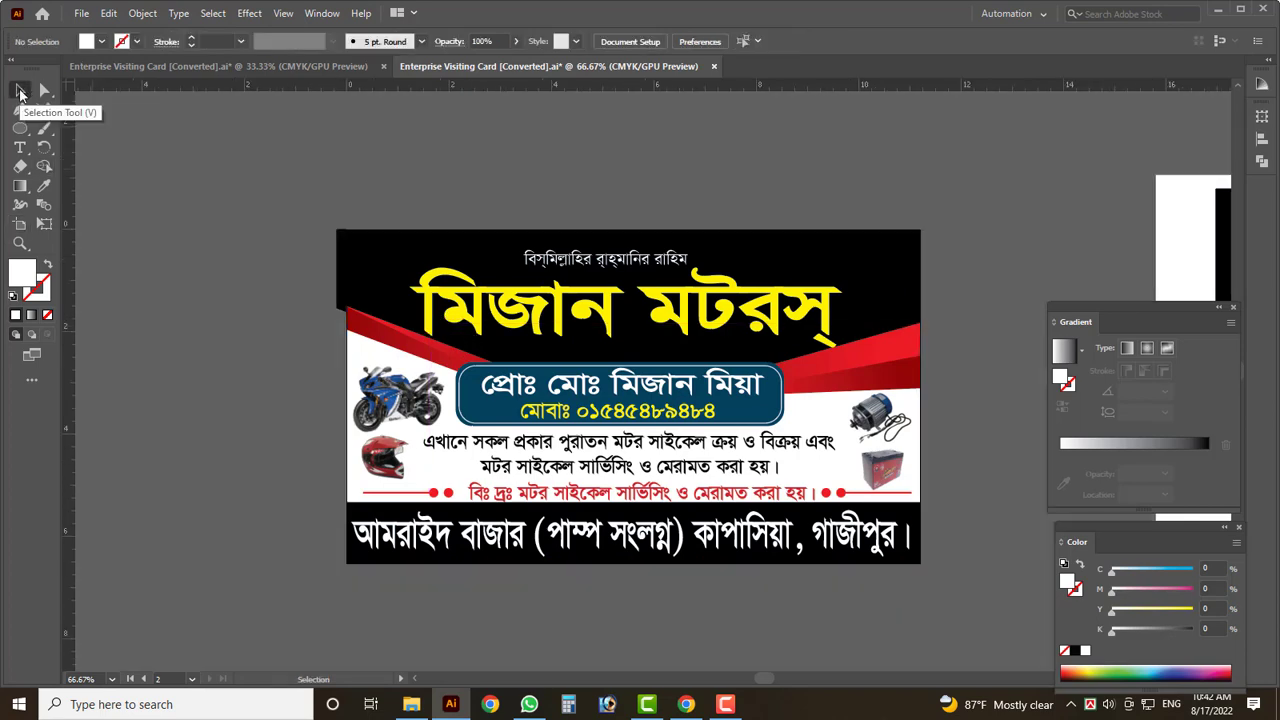
key(ctrl+alt+shift+s)
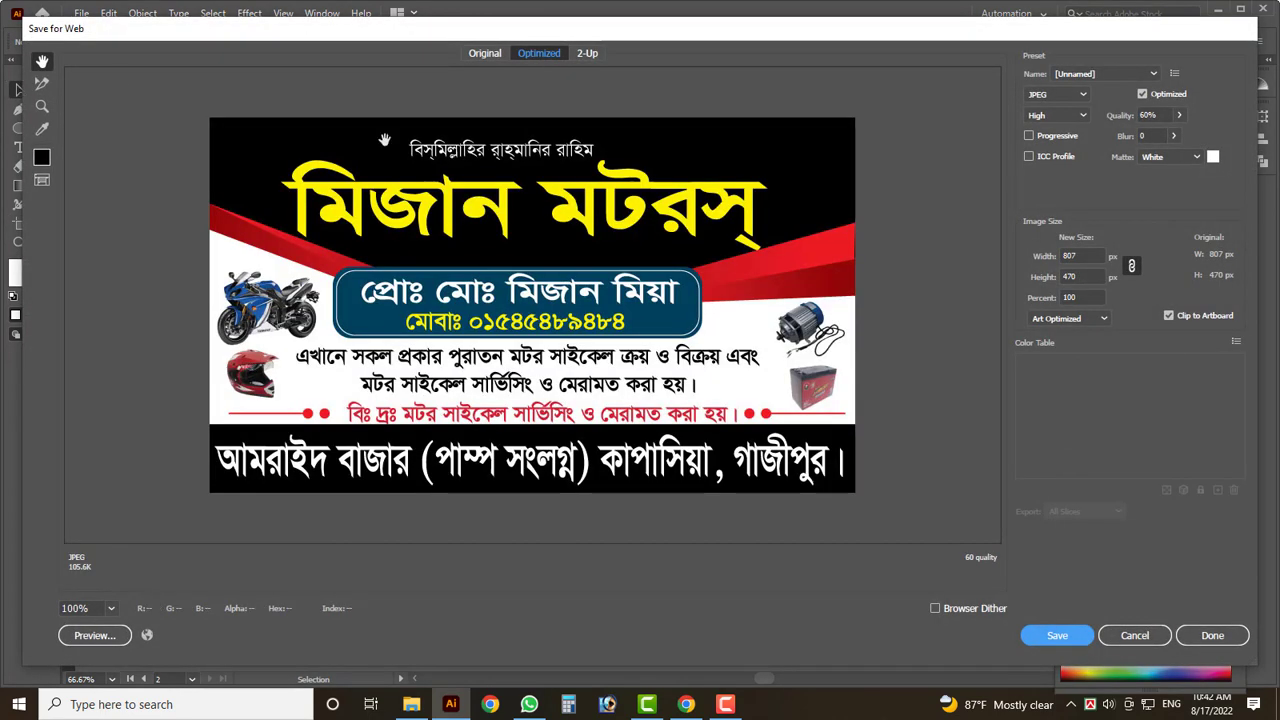
double_click(1075, 256)
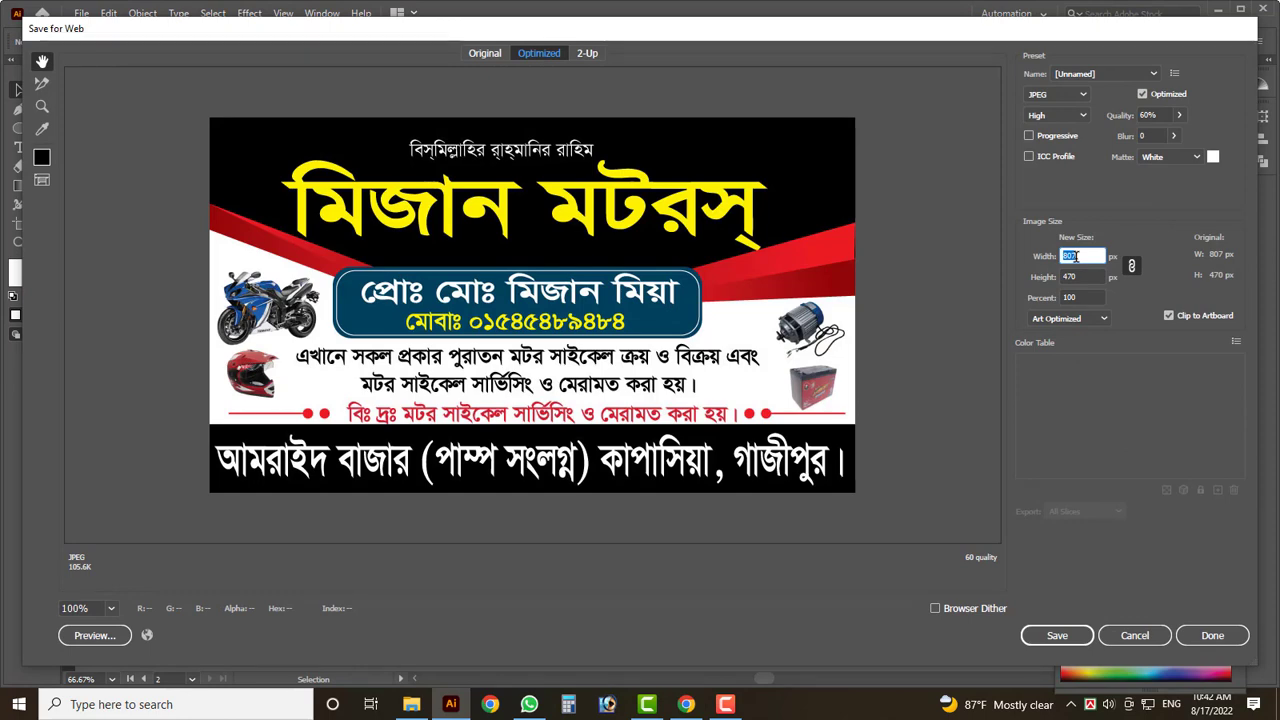
text(4000)
key(Return)
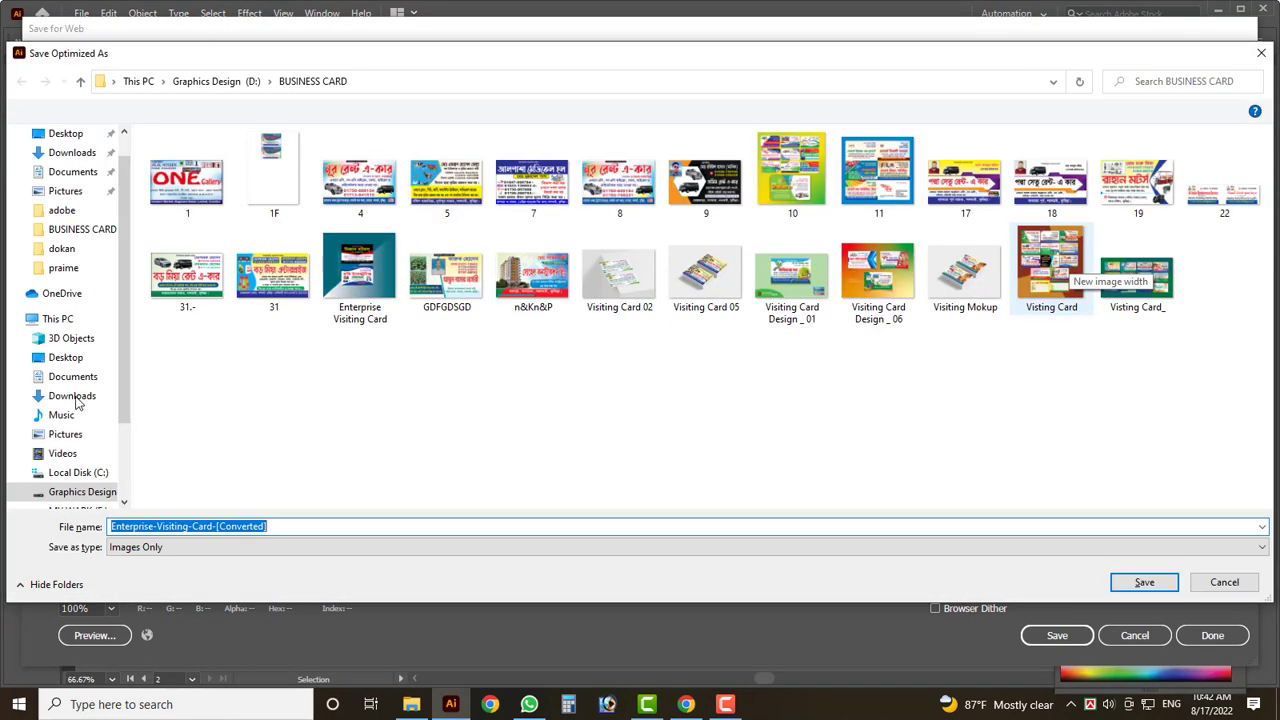
key(Return)
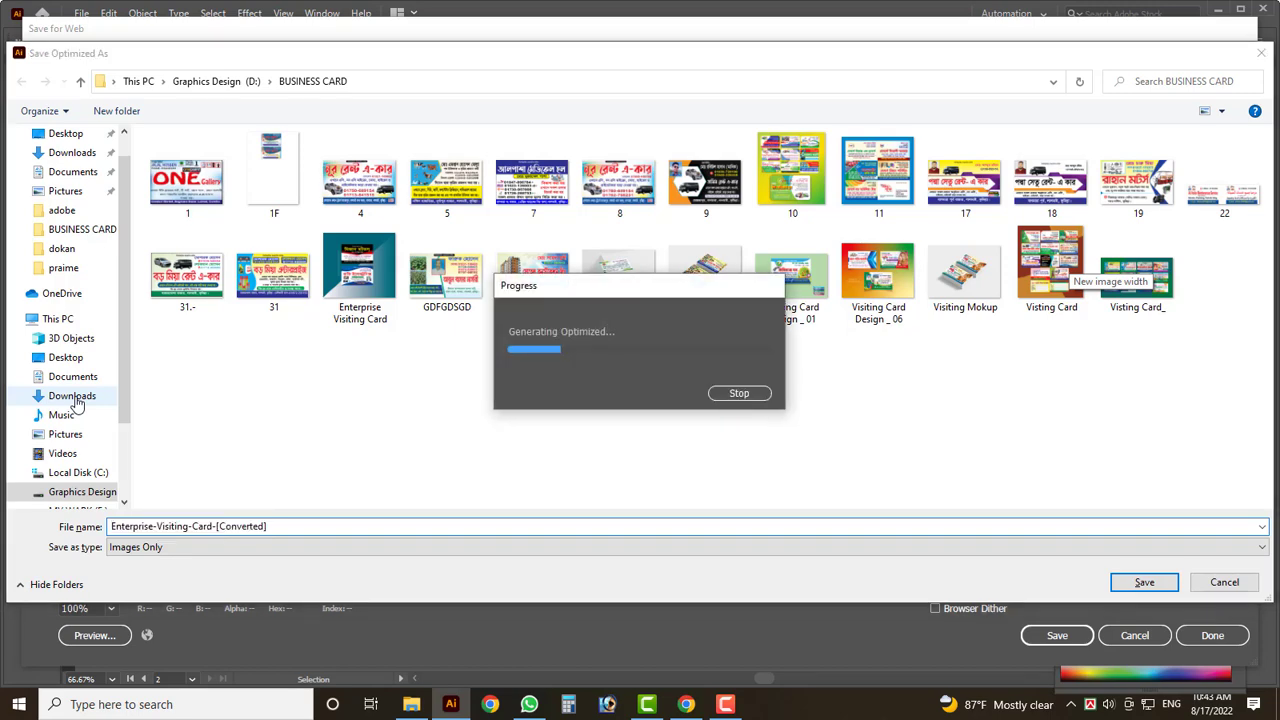
click(72, 396)
click(1146, 586)
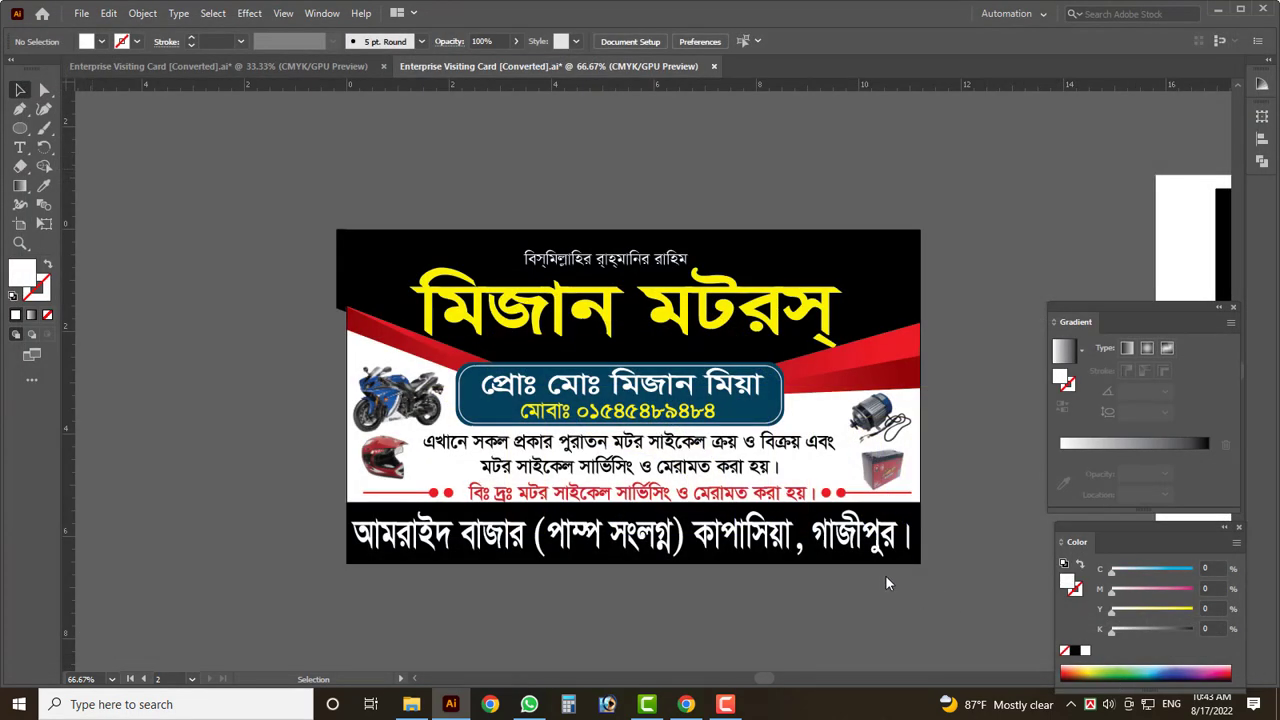
scroll(286, 454, down, 2)
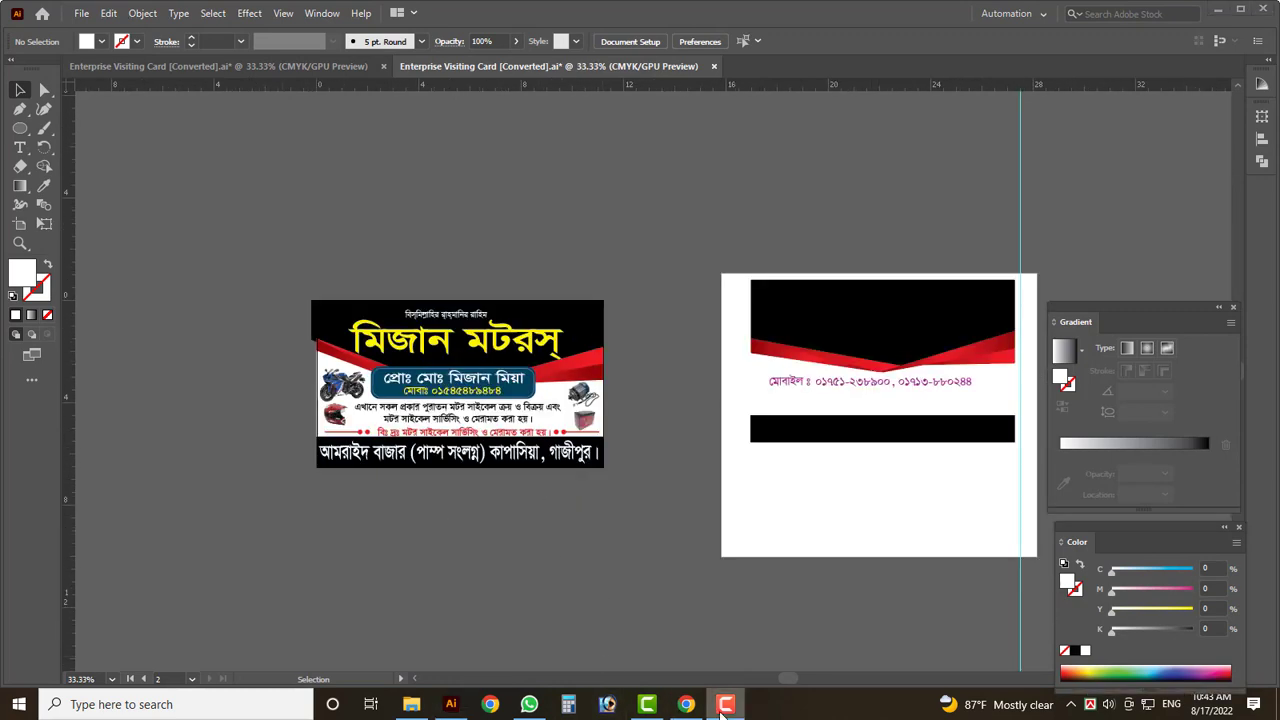
scroll(268, 362, down, 1)
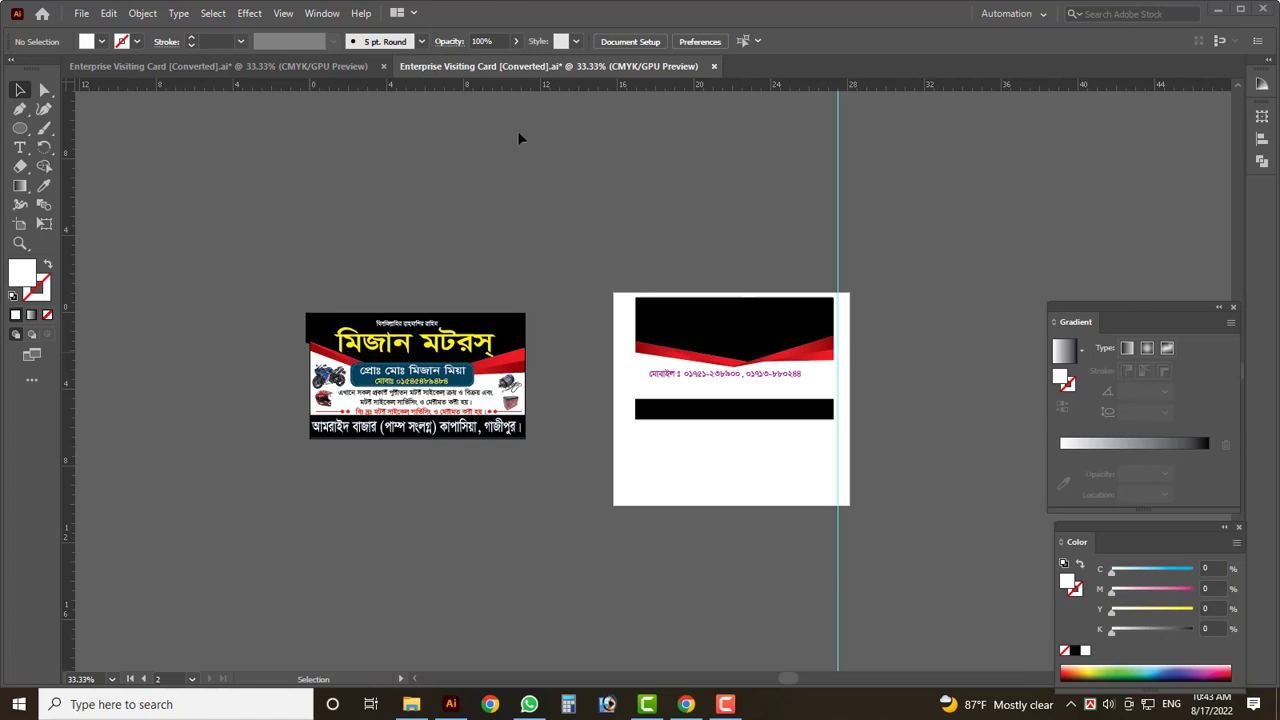
click(322, 66)
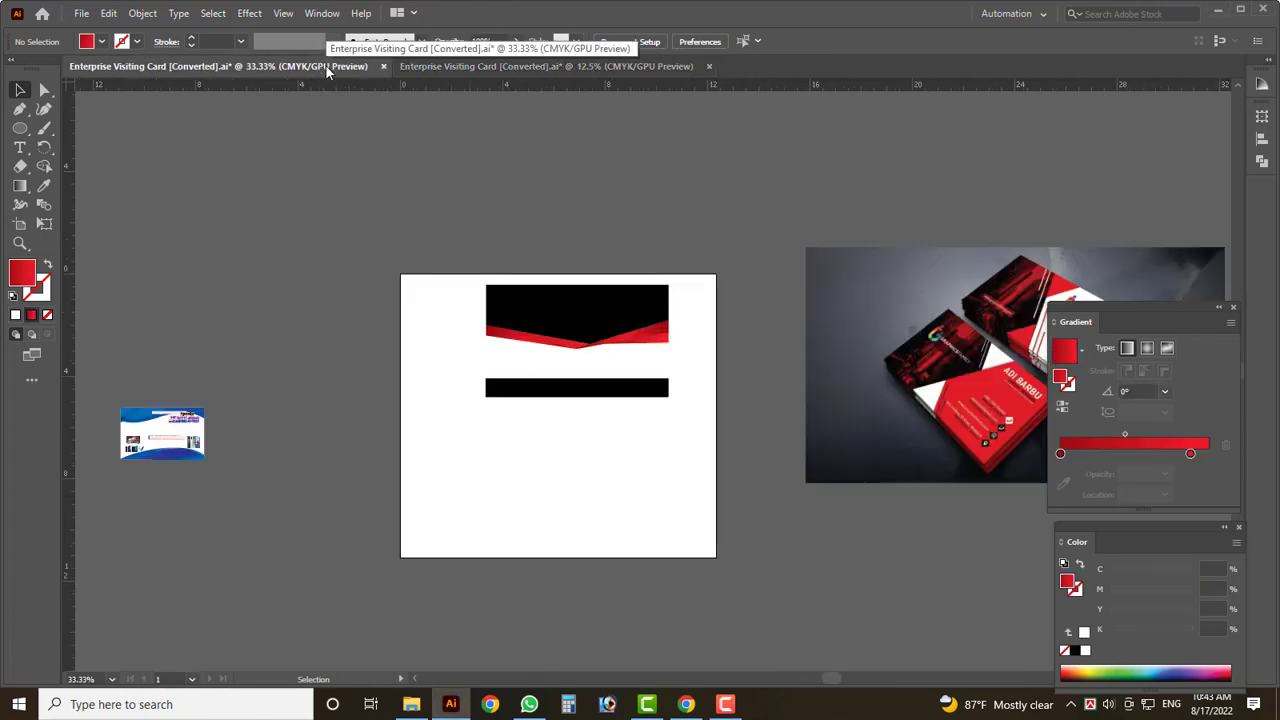
scroll(434, 314, down, 1)
scroll(394, 343, down, 1)
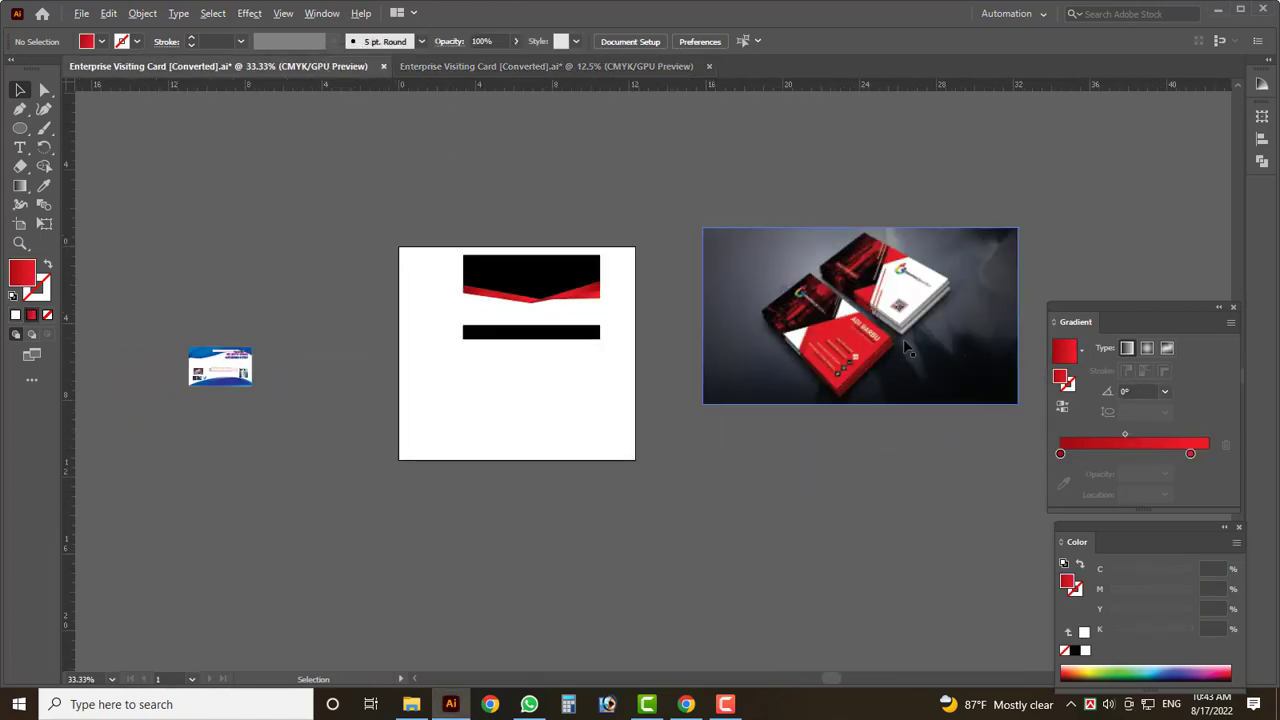
scroll(808, 372, up, 3)
scroll(672, 327, up, 1)
scroll(672, 327, up, 1)
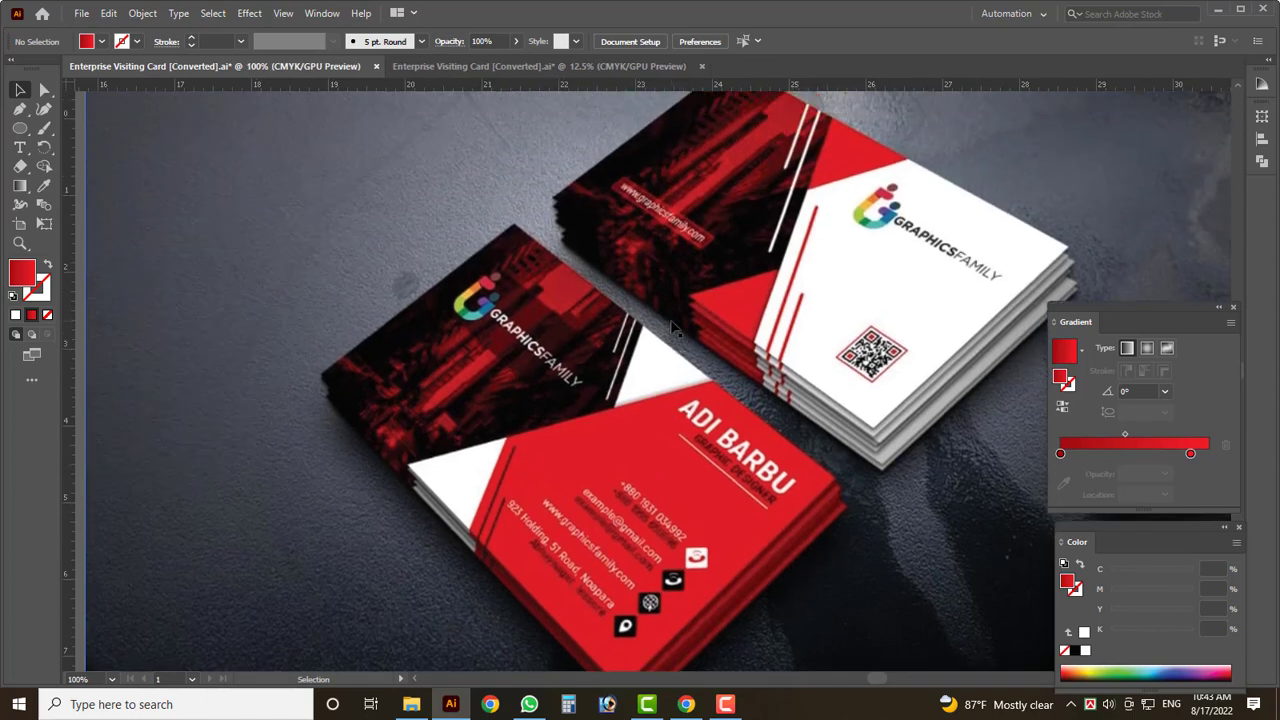
scroll(672, 327, down, 1)
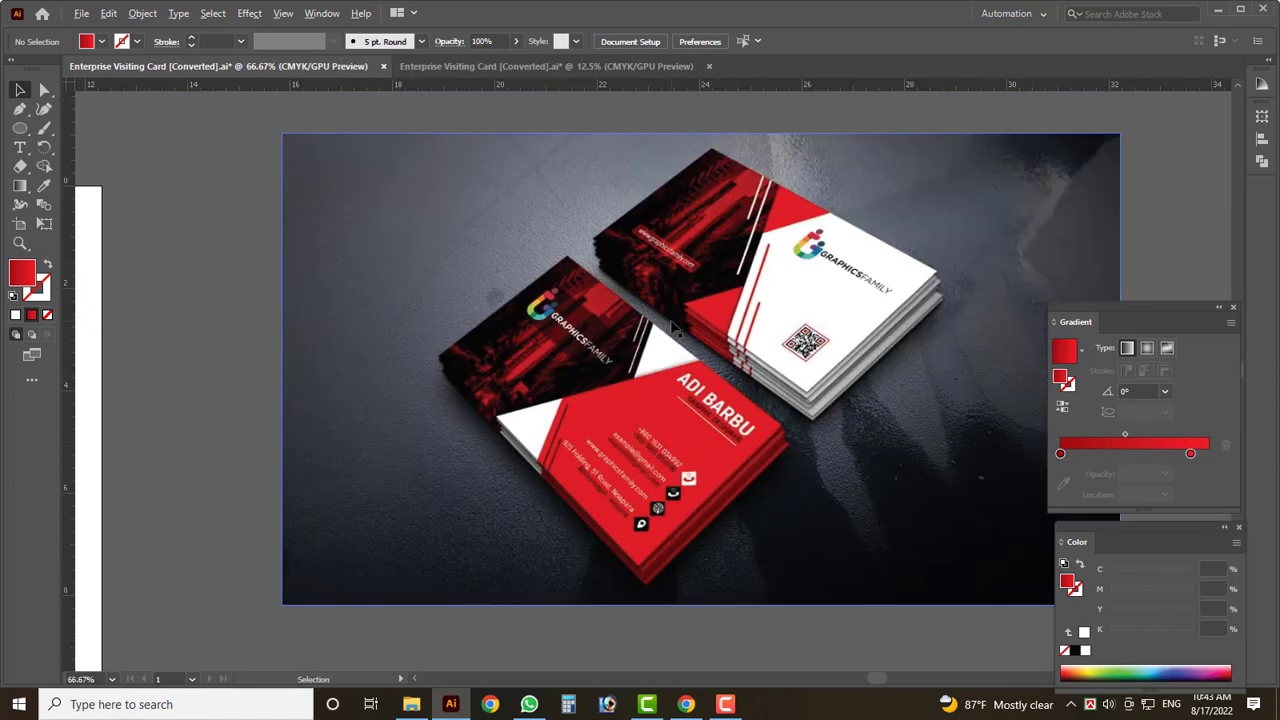
scroll(672, 327, down, 1)
click(509, 66)
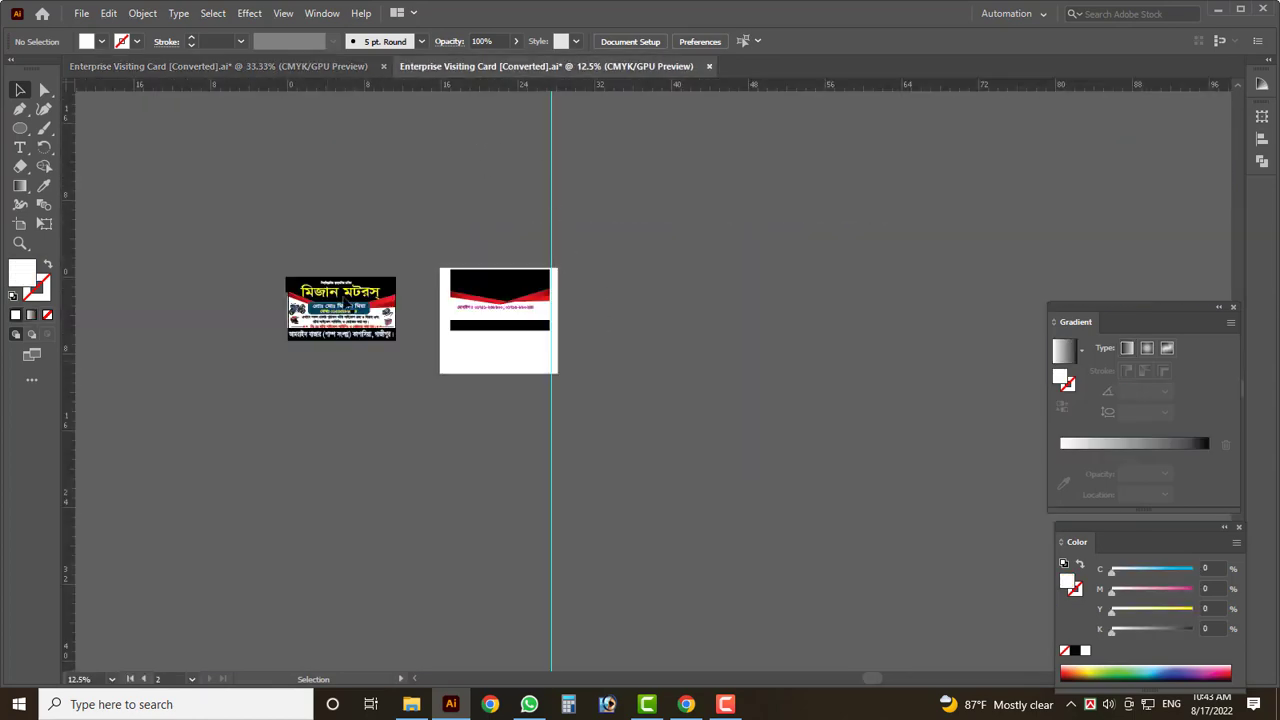
scroll(314, 246, up, 1)
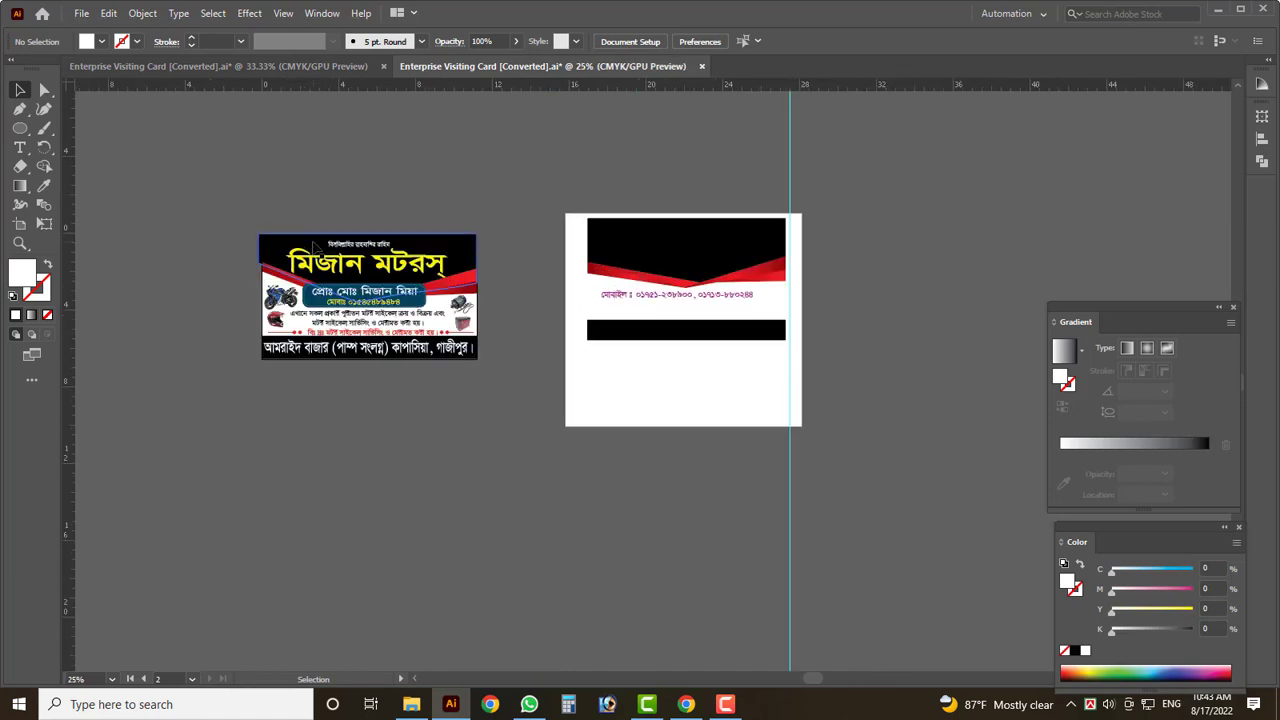
click(225, 68)
scroll(722, 333, up, 3)
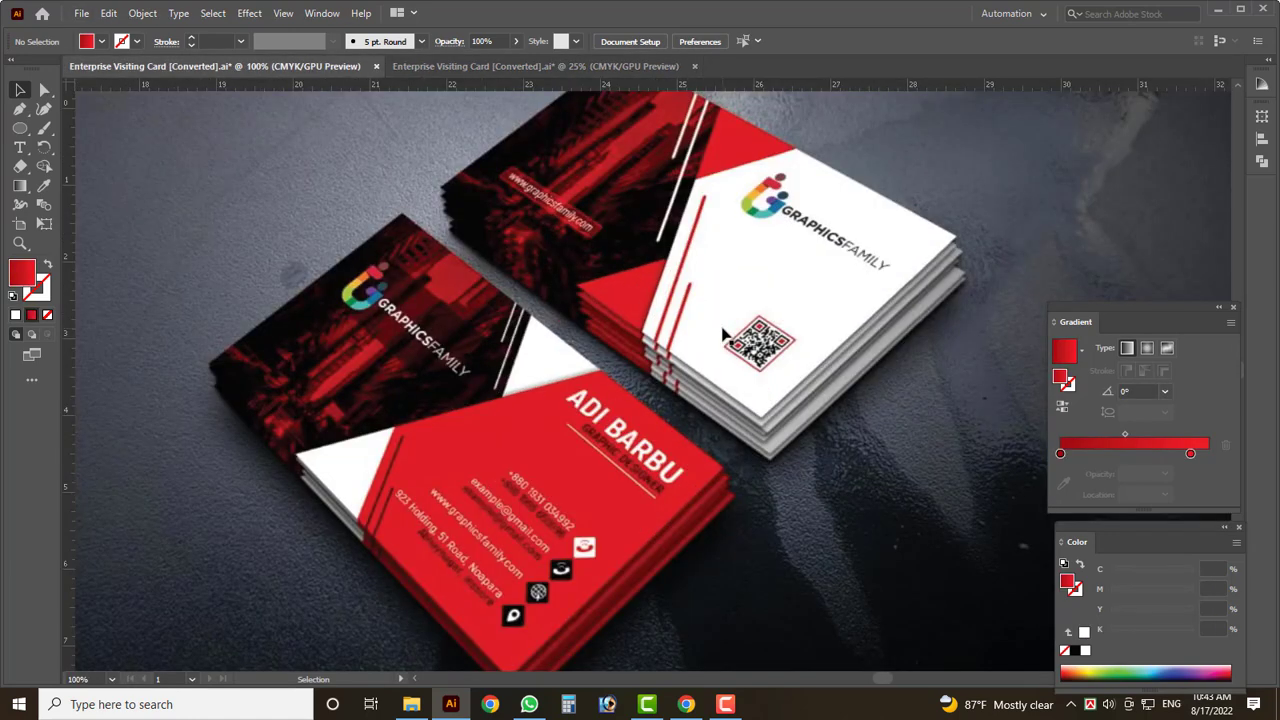
click(589, 65)
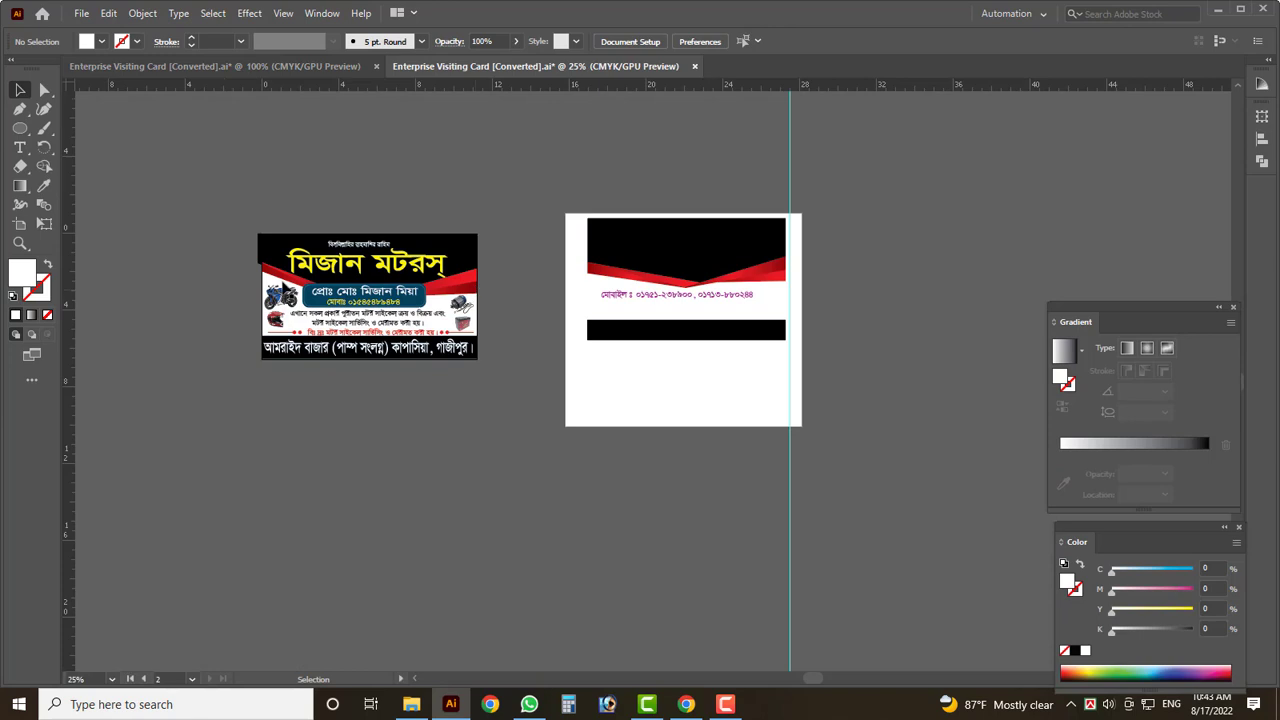
scroll(285, 289, up, 1)
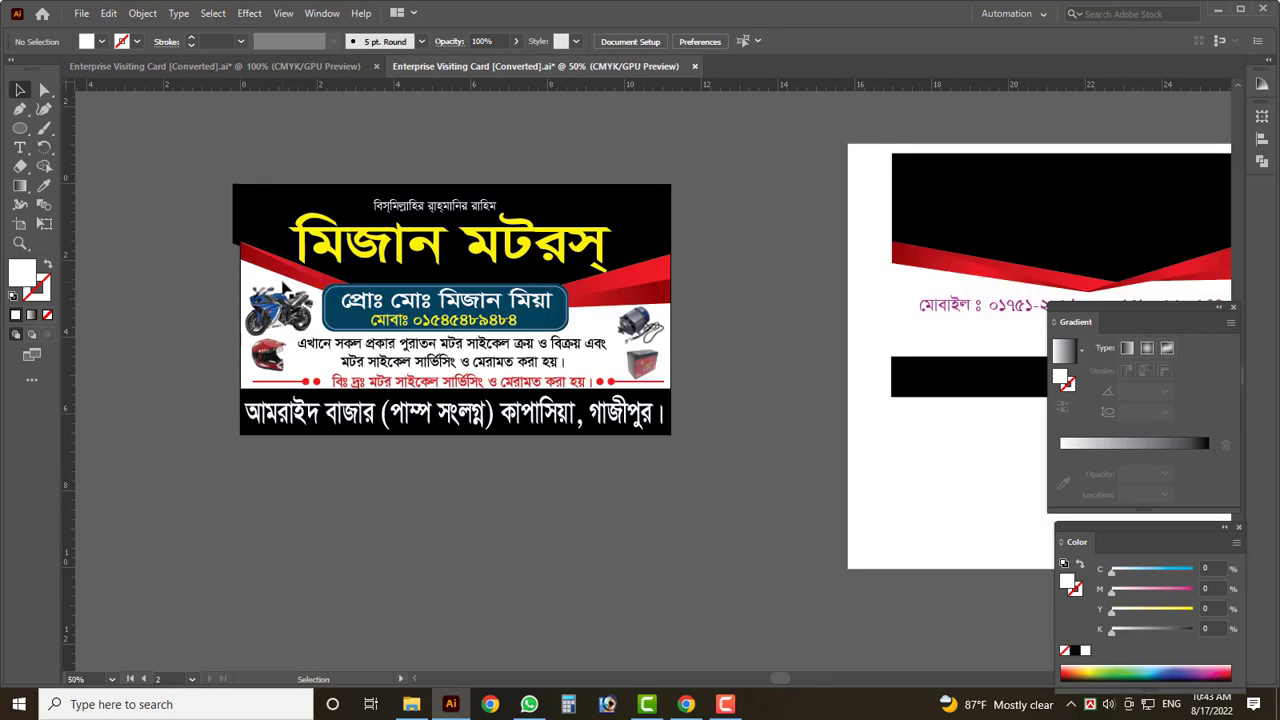